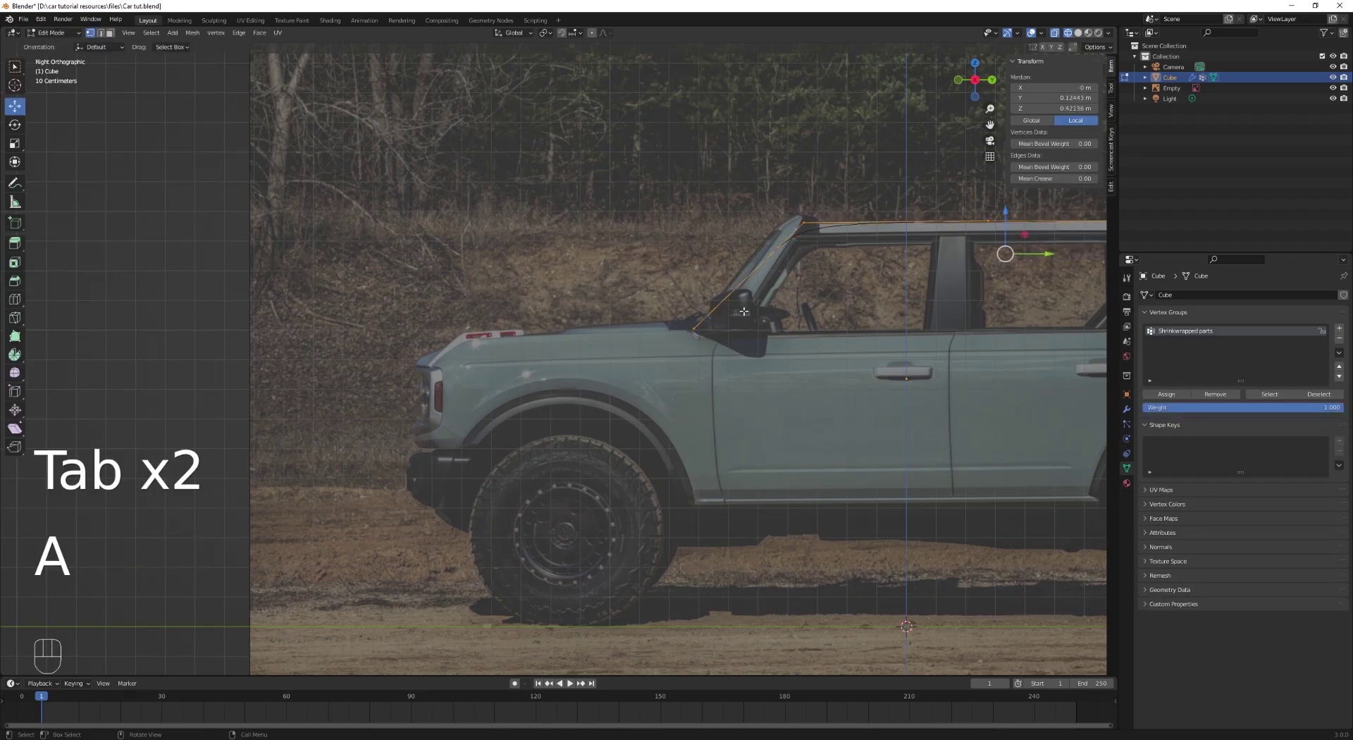
# Step: Duplicate the windshield's base vertex to the hood's rear edge and extrude it forward along the hood line
pyautogui.press('g')
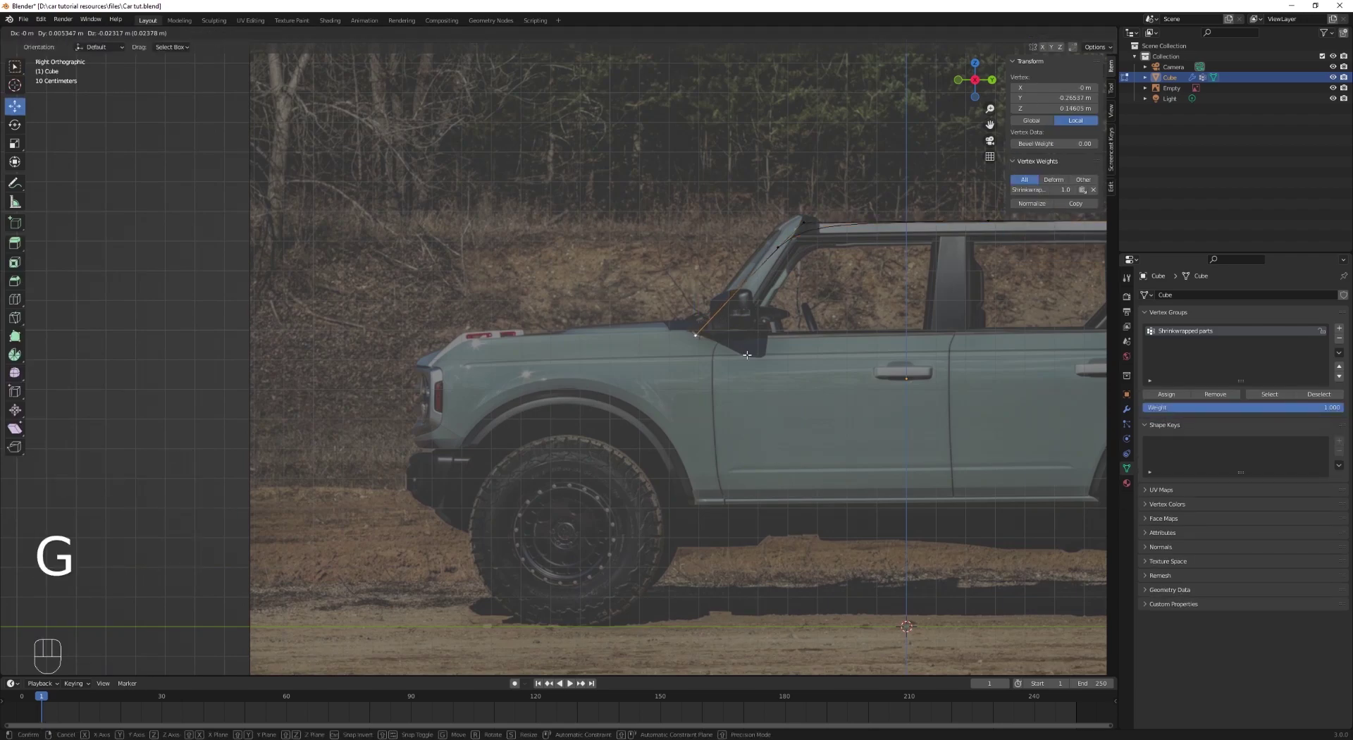
pyautogui.hotkey('shift', 'd')
pyautogui.press('e')
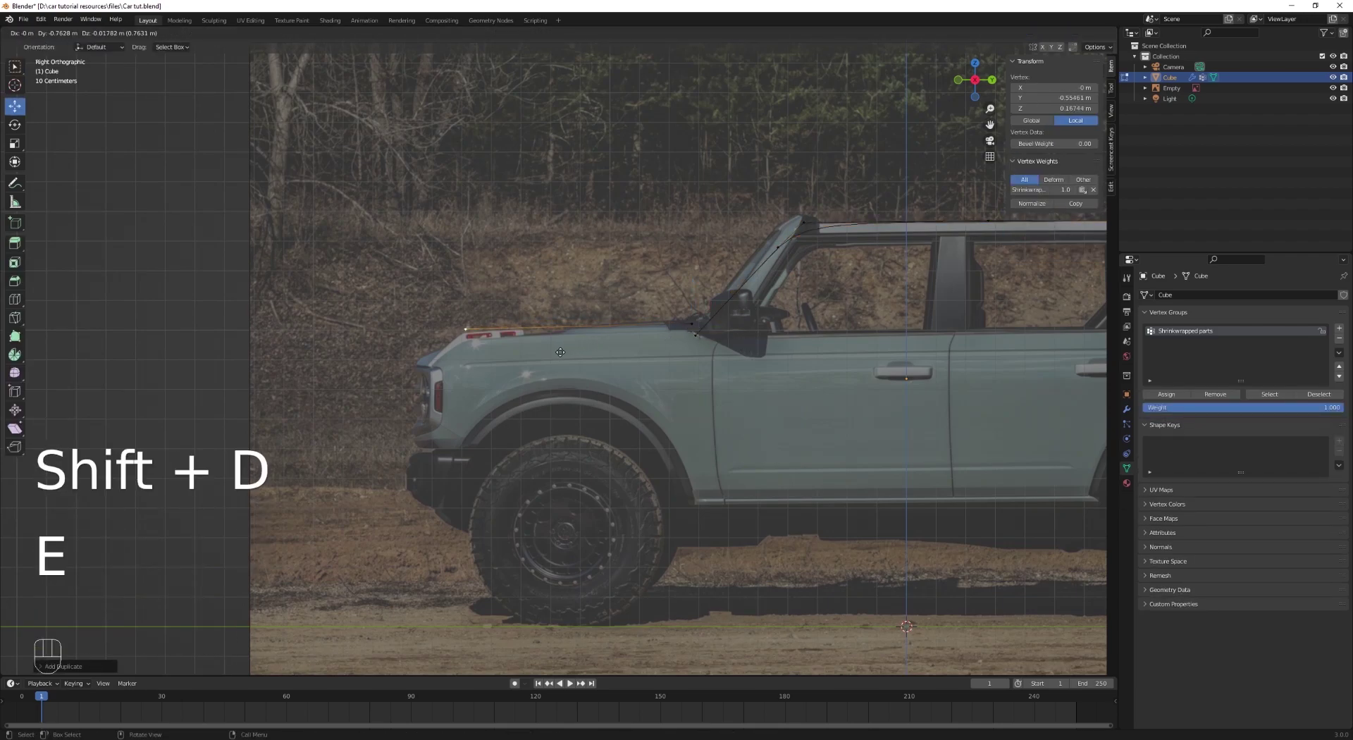
pyautogui.scroll(1, 620, 333)
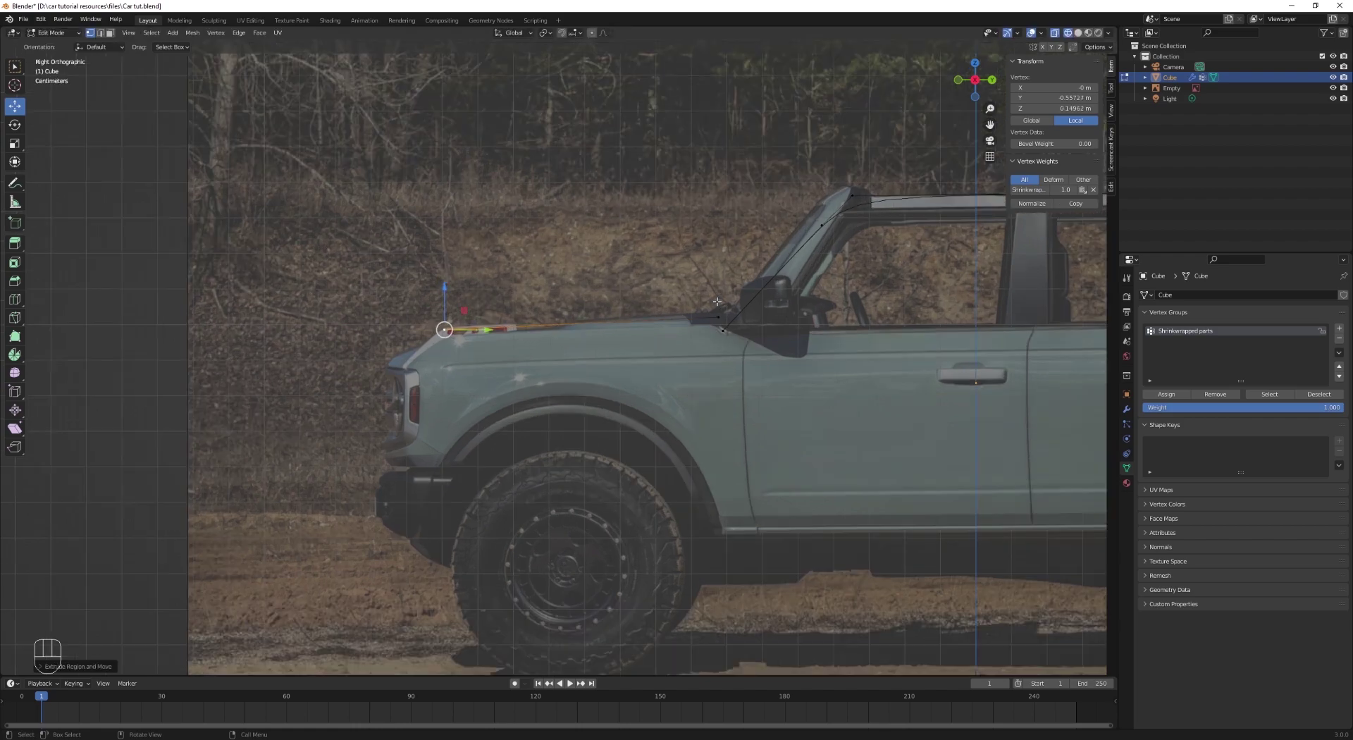
pyautogui.click(513, 358)
# Step: Lower the hood line's front vertices along Z to follow the curve of the hood's nose
pyautogui.press('a')
pyautogui.press('Tab')
pyautogui.scroll(-5, 497, 320)
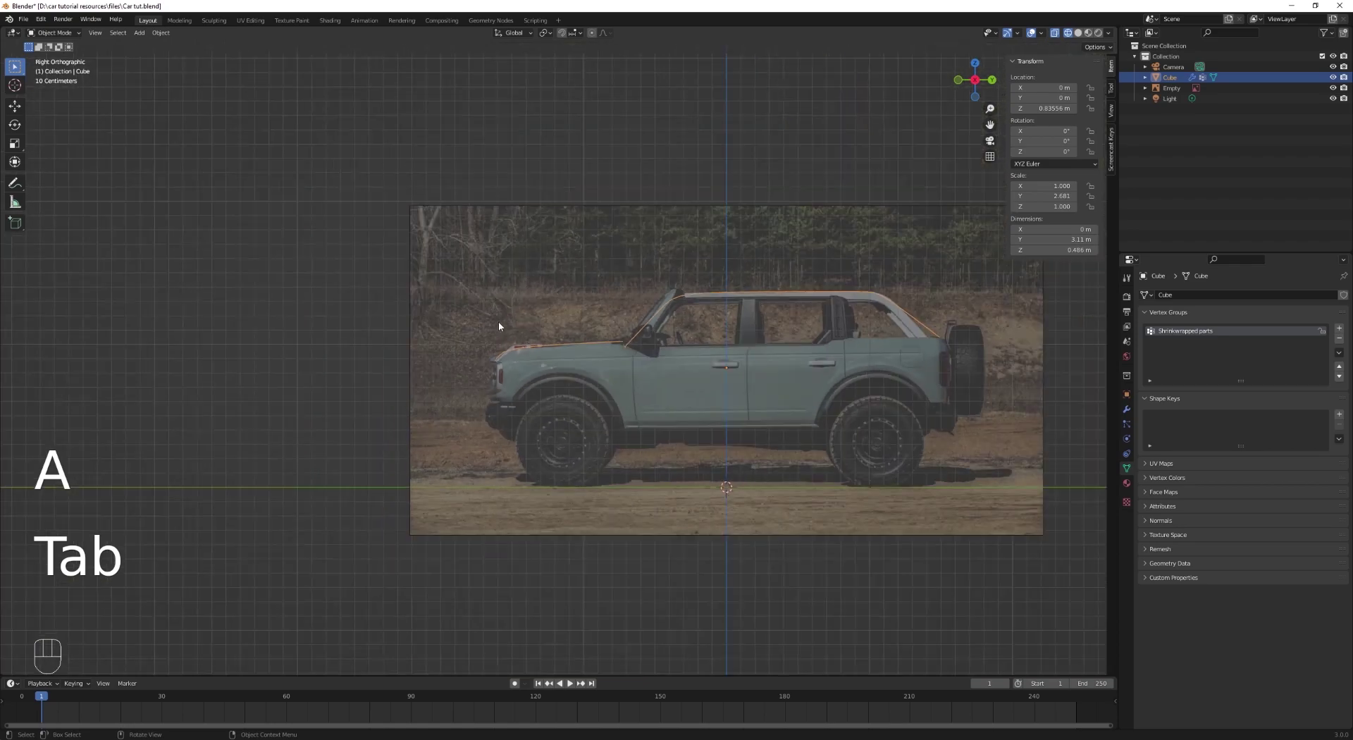
pyautogui.scroll(2, 497, 320)
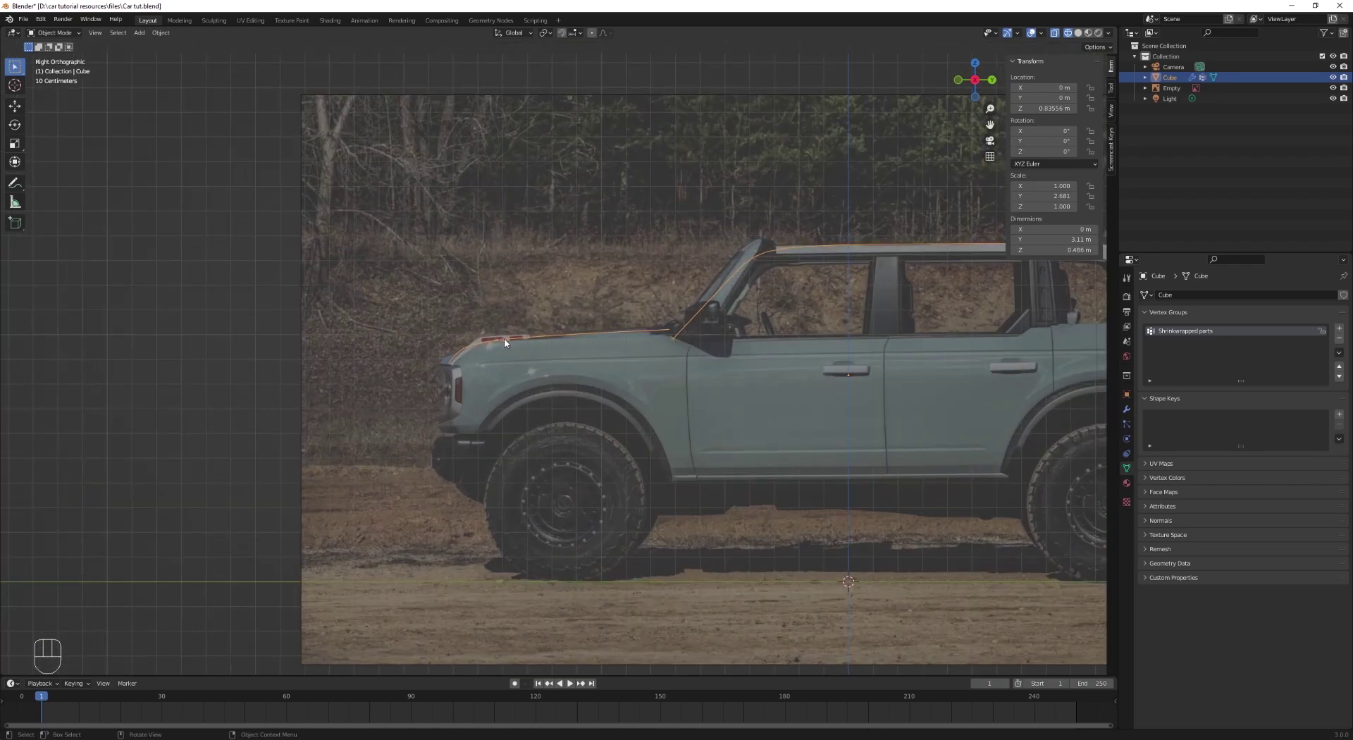
pyautogui.scroll(1, 505, 343)
pyautogui.press('Tab')
pyautogui.press('a')
pyautogui.press('g')
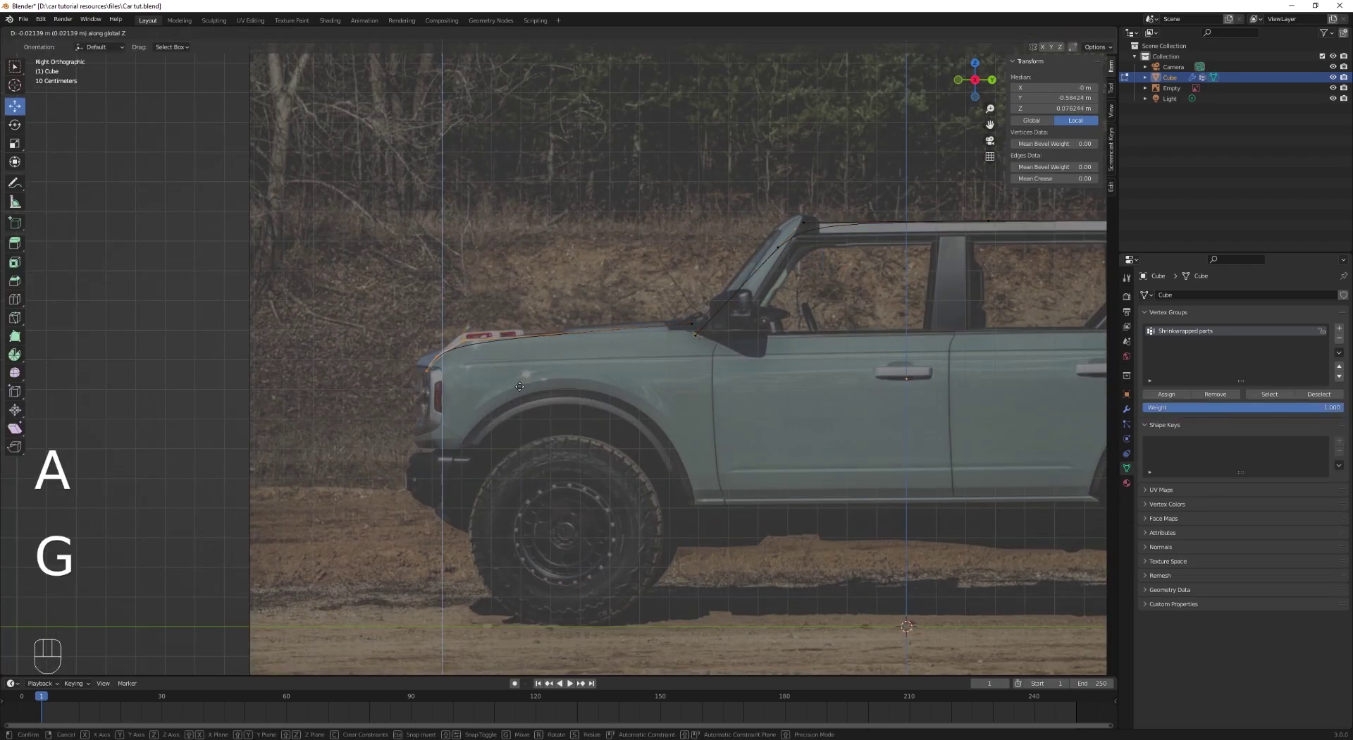
pyautogui.click(519, 392)
# Step: Add a loop cut in the middle of the long hood edge and move the new vertex onto the hood contour
pyautogui.press('a')
pyautogui.hotkey('ctrl', 'r')
pyautogui.doubleClick(552, 358)
pyautogui.press('g')
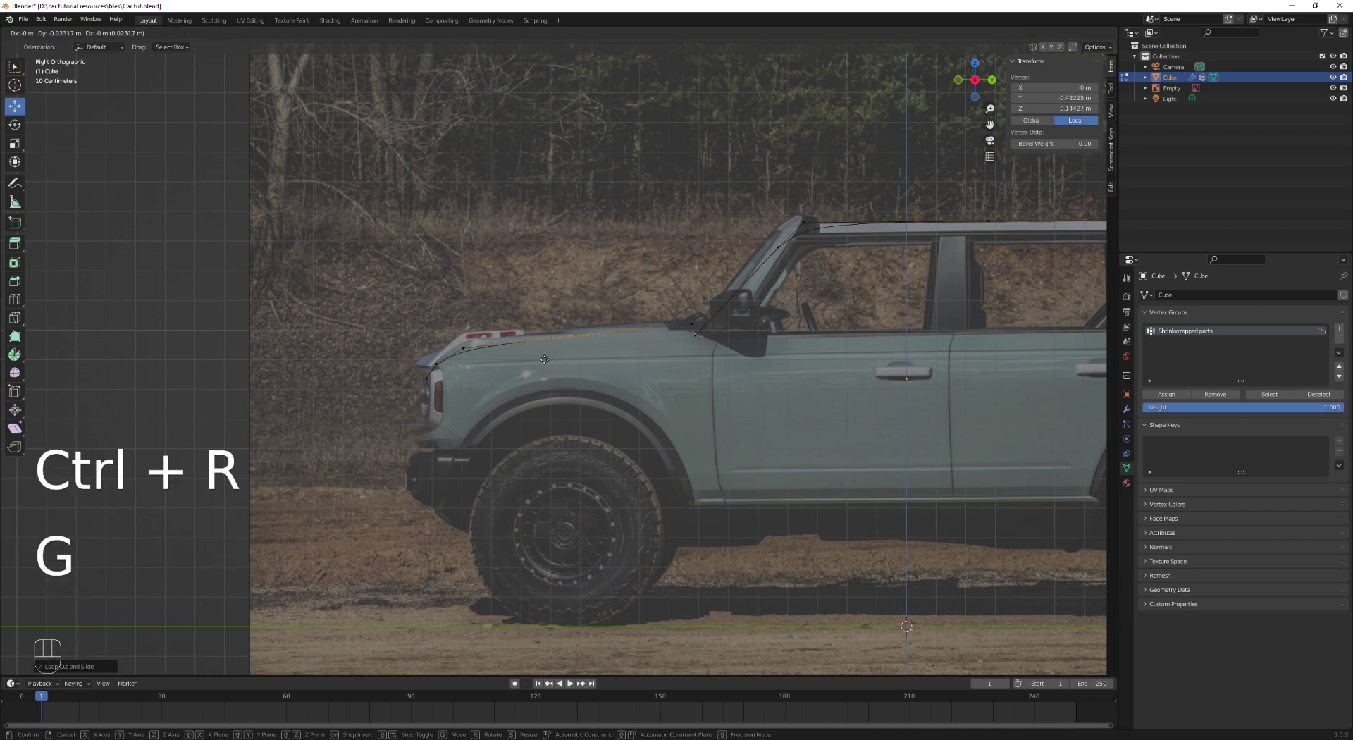
pyautogui.click(532, 357)
pyautogui.press('Tab')
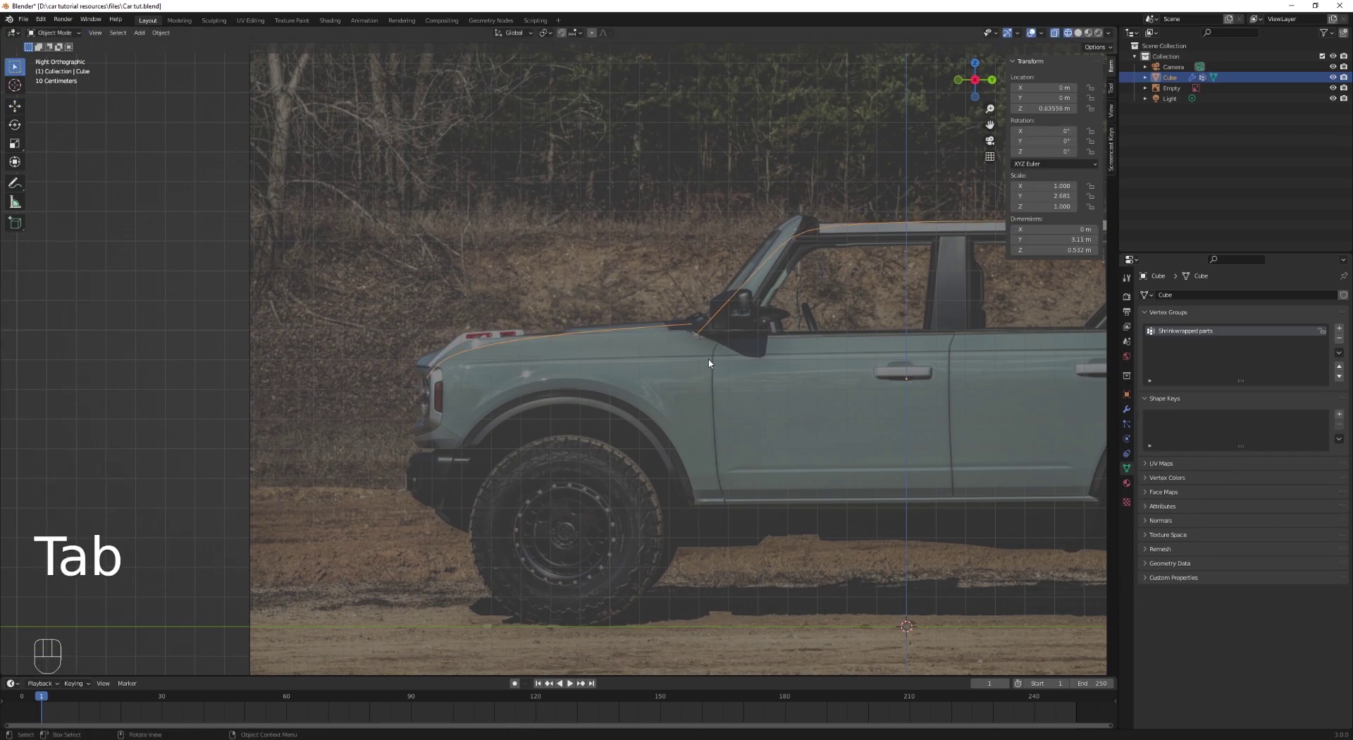
pyautogui.scroll(-3, 564, 381)
pyautogui.scroll(3, 578, 392)
pyautogui.scroll(-3, 578, 392)
pyautogui.press('Tab')
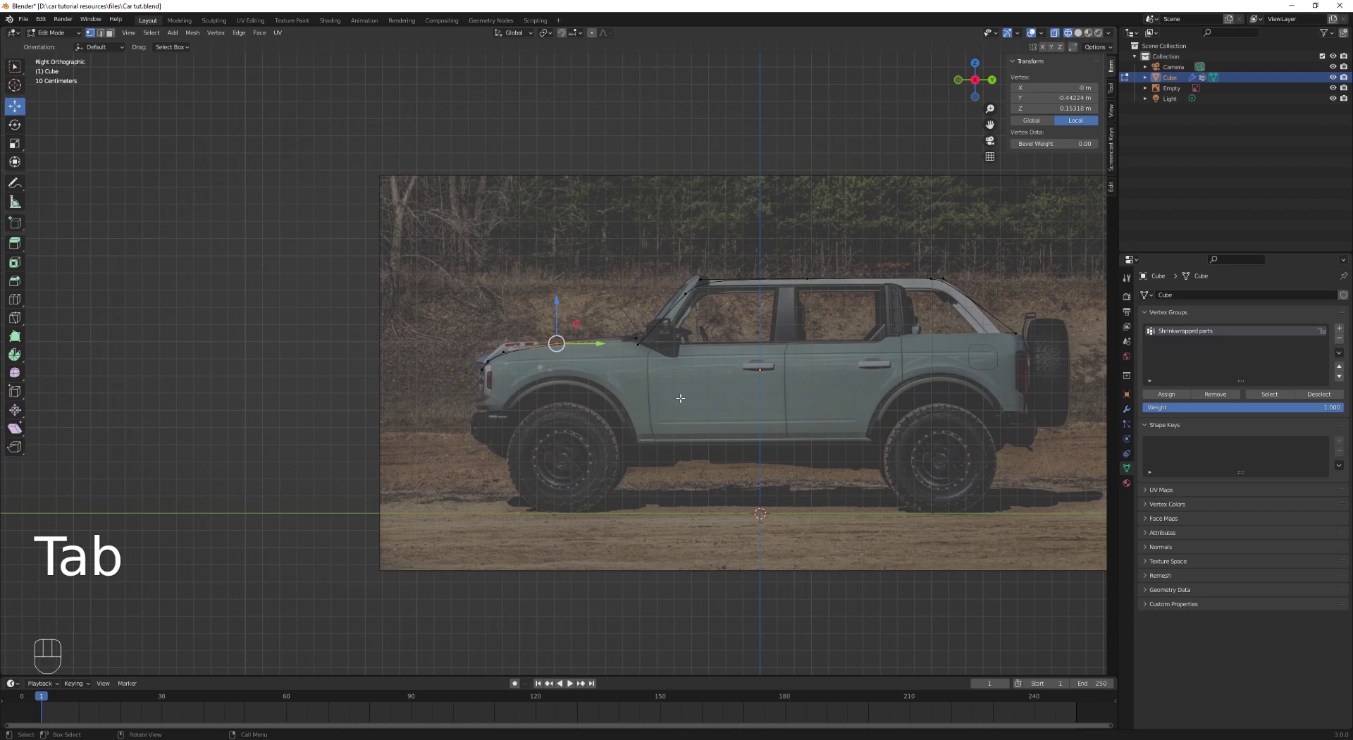
# Step: With nothing selected, add a 16-vertex mesh circle with a 1 m radius, aligned to the view
pyautogui.press('a')
pyautogui.keyDown('shift'); pyautogui.moveTo(740, 393); pyautogui.dragTo(531, 398, button='middle'); pyautogui.keyUp('shift')
pyautogui.click(151, 234)
pyautogui.hotkey('shift', 'a')
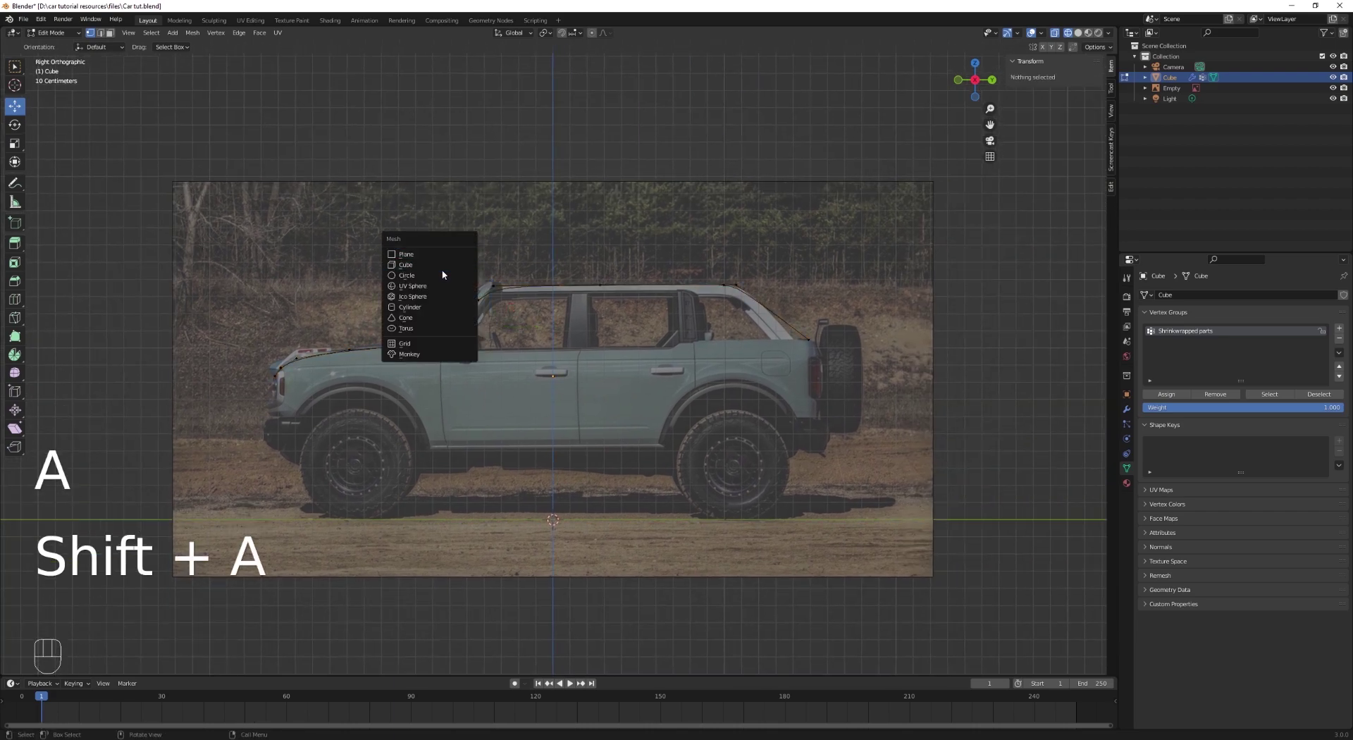
pyautogui.click(443, 275)
pyautogui.click(79, 668)
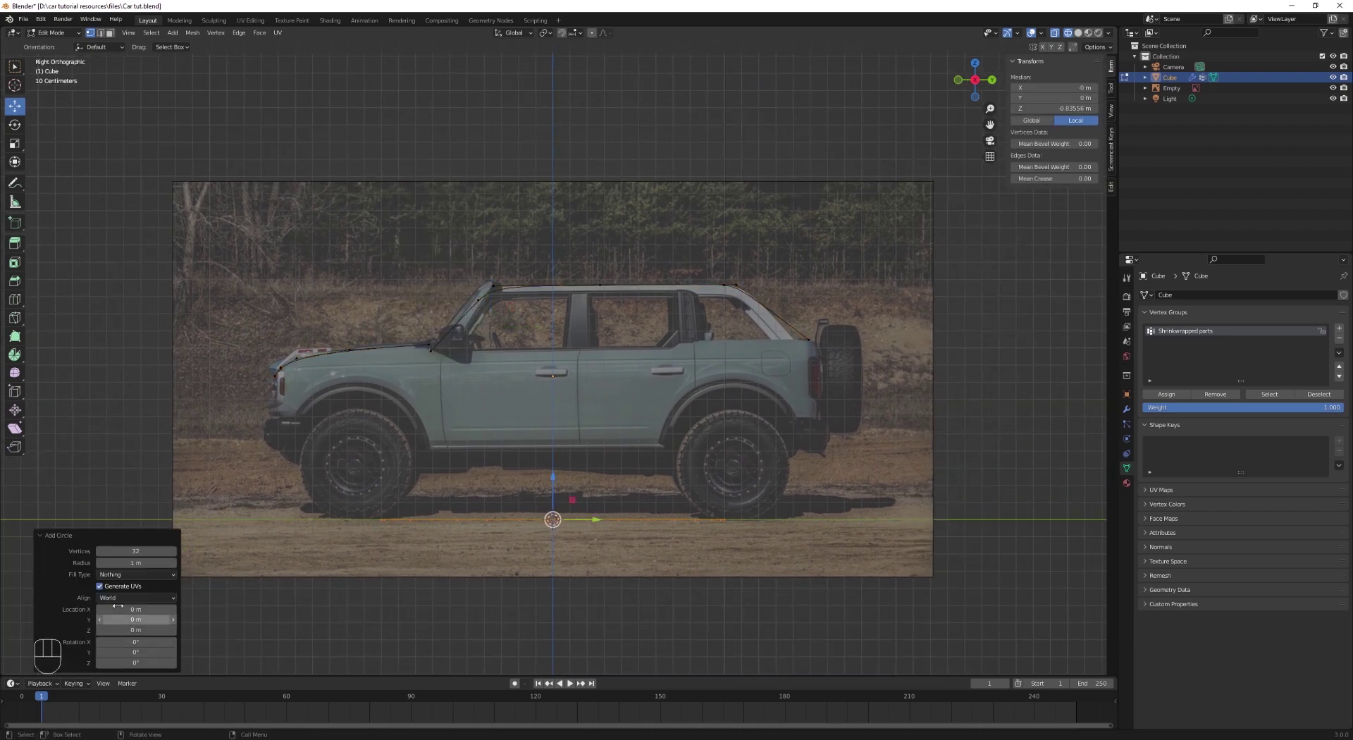
pyautogui.click(135, 597)
pyautogui.click(128, 619)
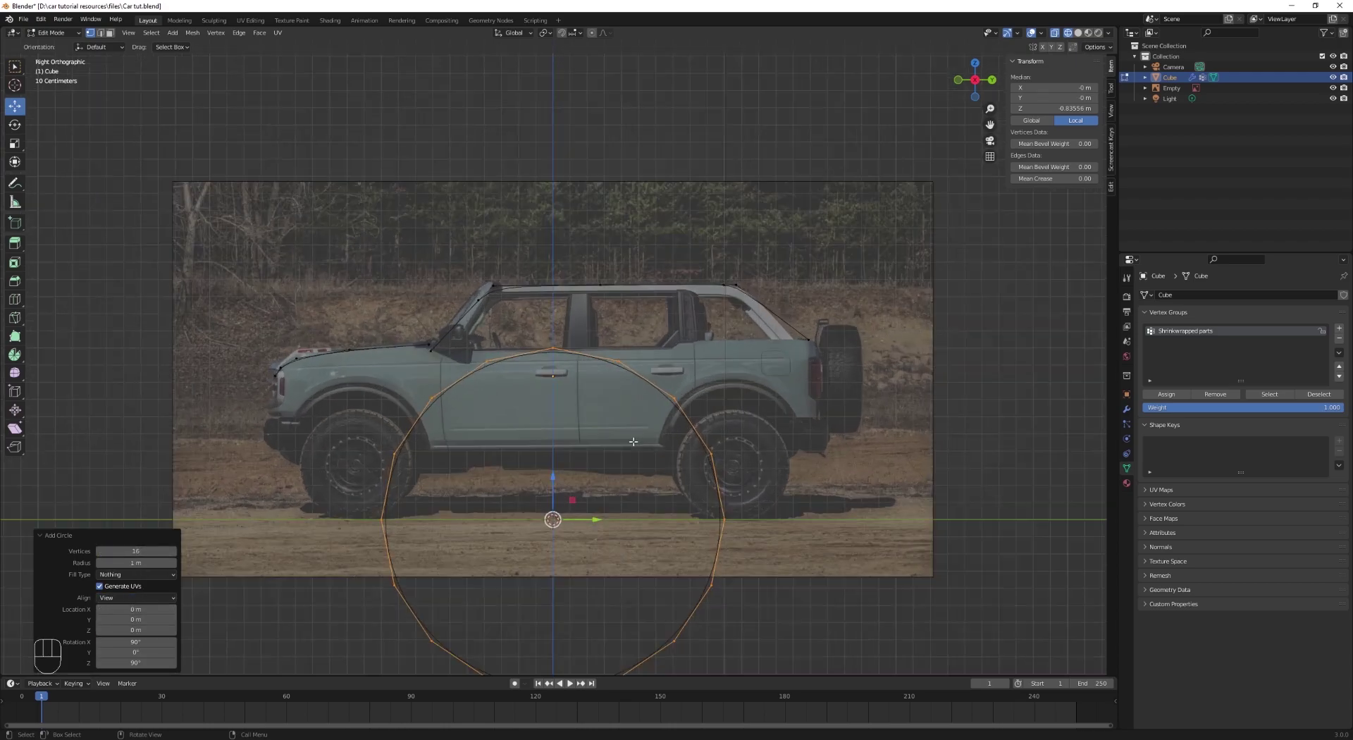
# Step: Scale the circle to about 0.58 and move it over the front wheel
pyautogui.press('s')
pyautogui.click(580, 463)
pyautogui.press('g')
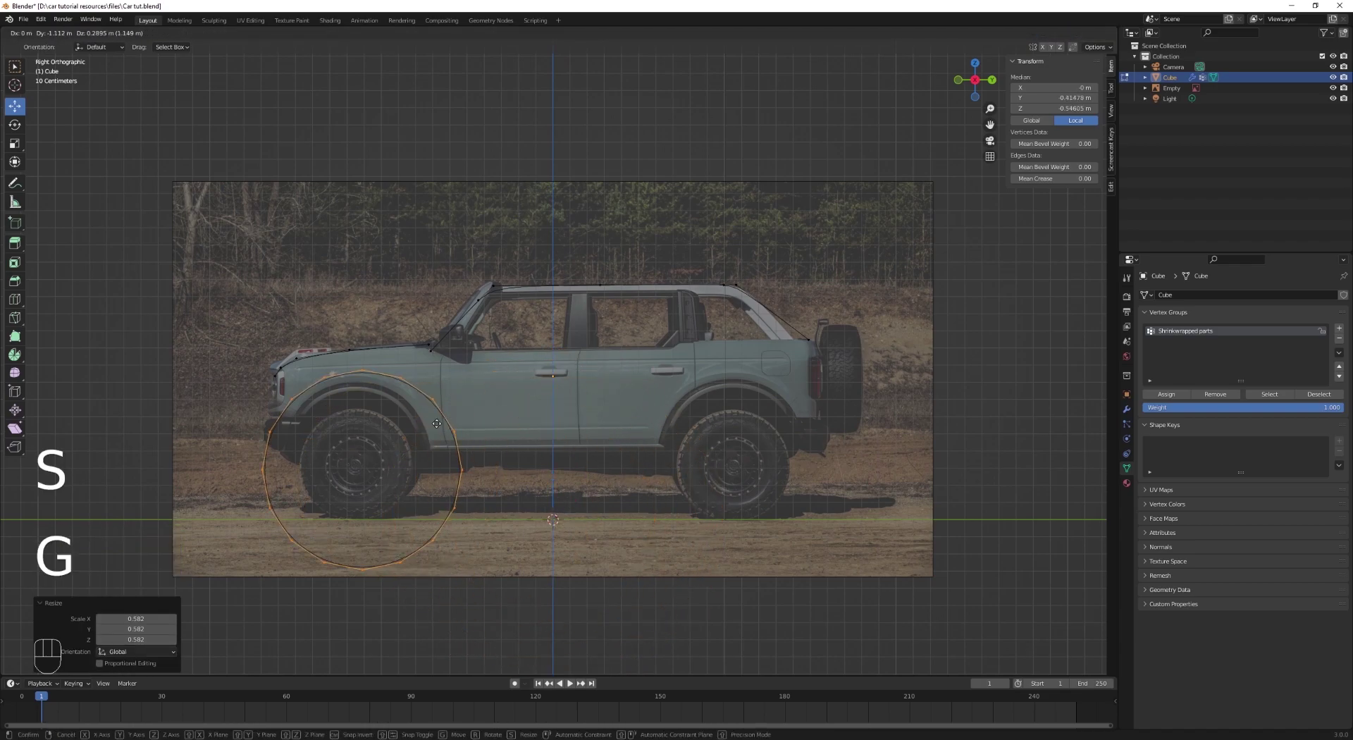
pyautogui.click(433, 435)
pyautogui.keyDown('shift'); pyautogui.moveTo(432, 435); pyautogui.dragTo(610, 410, button='middle'); pyautogui.keyUp('shift')
pyautogui.scroll(3, 610, 410)
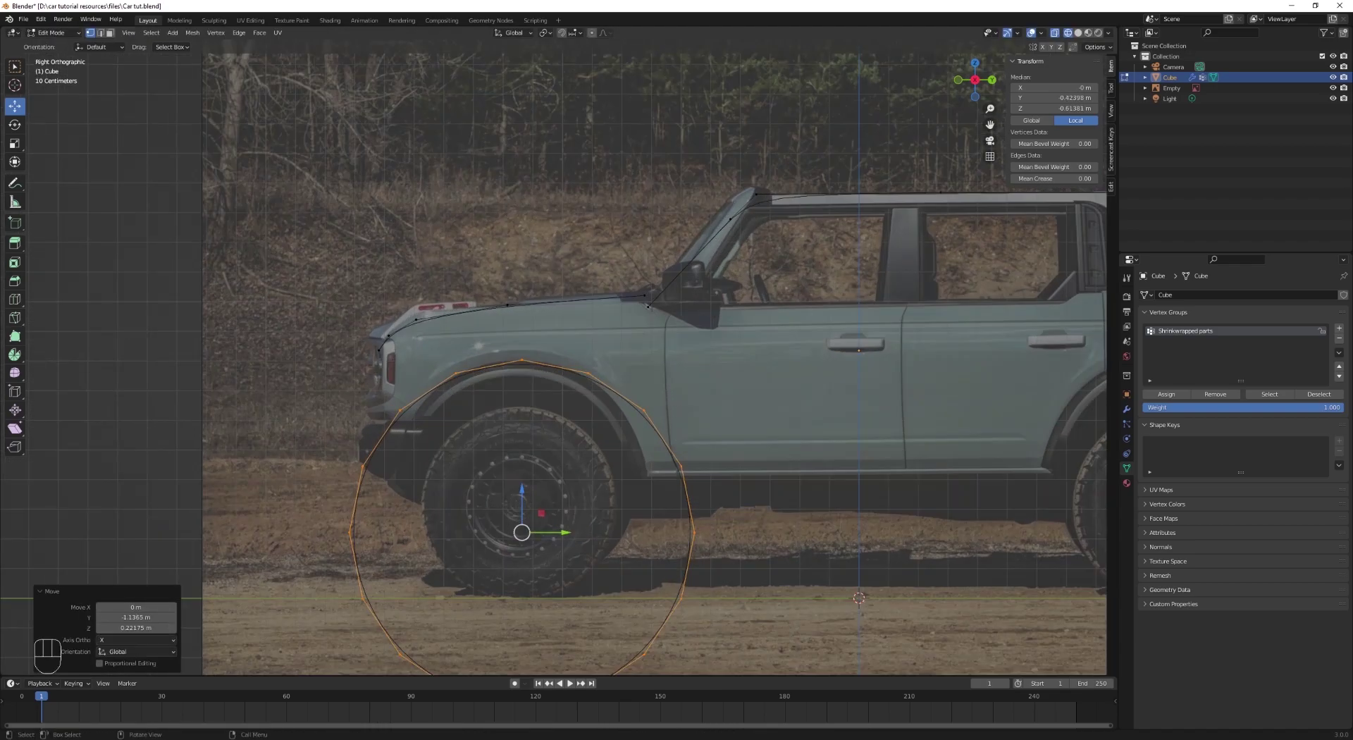
# Step: Shrink the circle further and raise it about 0.16 m along Z to meet the top of the front wheel arch
pyautogui.press('s')
pyautogui.click(603, 421)
pyautogui.press('g')
pyautogui.press('z')
pyautogui.click(626, 375)
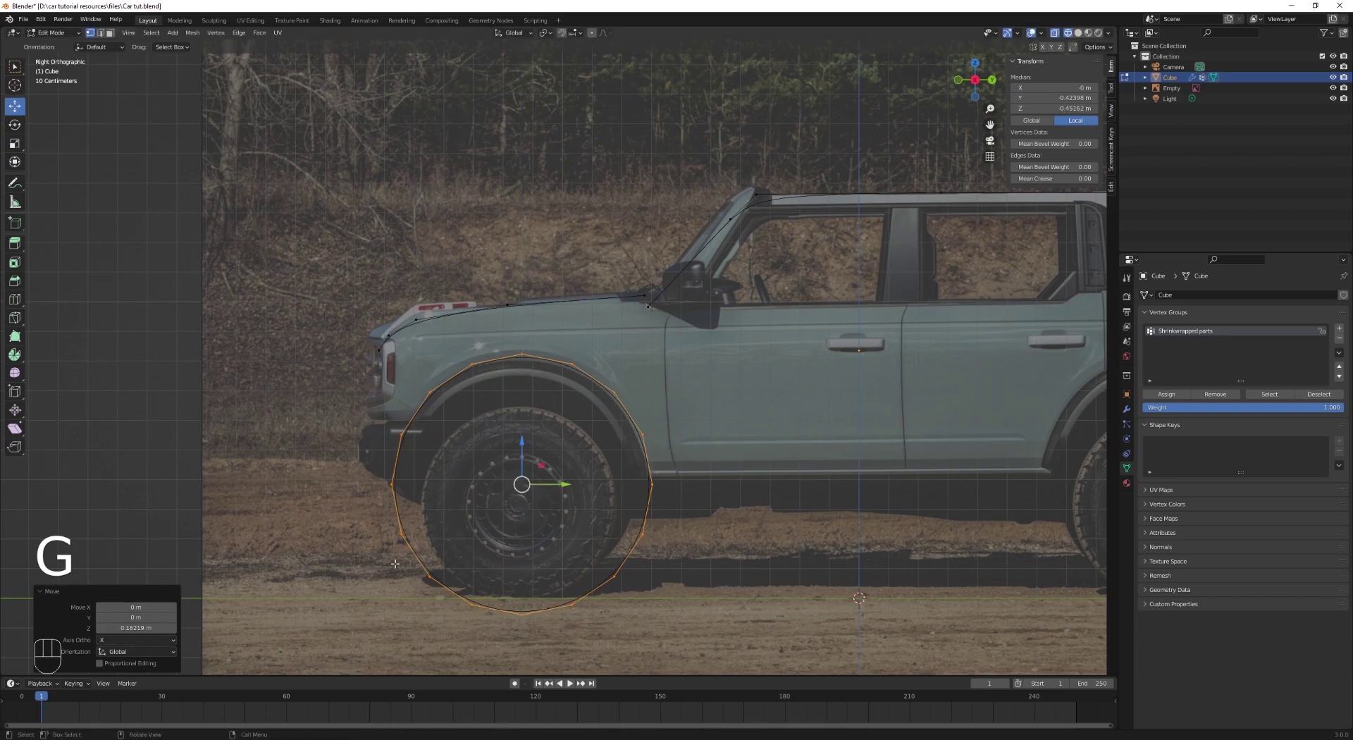
# Step: Delete the circle's bottom vertices to leave an open arch around the front wheel
pyautogui.moveTo(407, 545); pyautogui.dragTo(665, 633)
pyautogui.press('x')
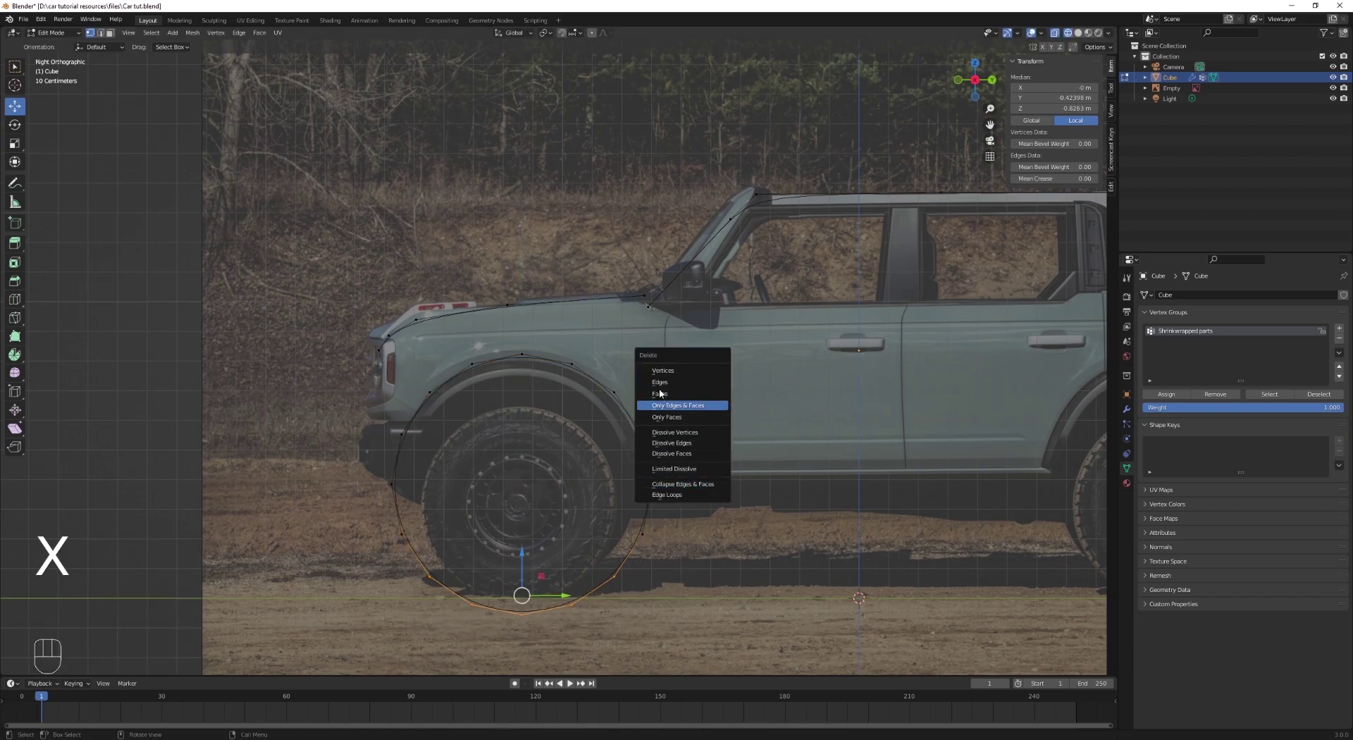
pyautogui.click(662, 370)
pyautogui.press('a')
# Step: Scale the wheel-arch curve to about 0.91 and adjust its height along Z to match the fender opening
pyautogui.scroll(2, 550, 384)
pyautogui.keyDown('alt'); pyautogui.click(425, 375); pyautogui.keyUp('alt')
pyautogui.press('g')
pyautogui.press('z')
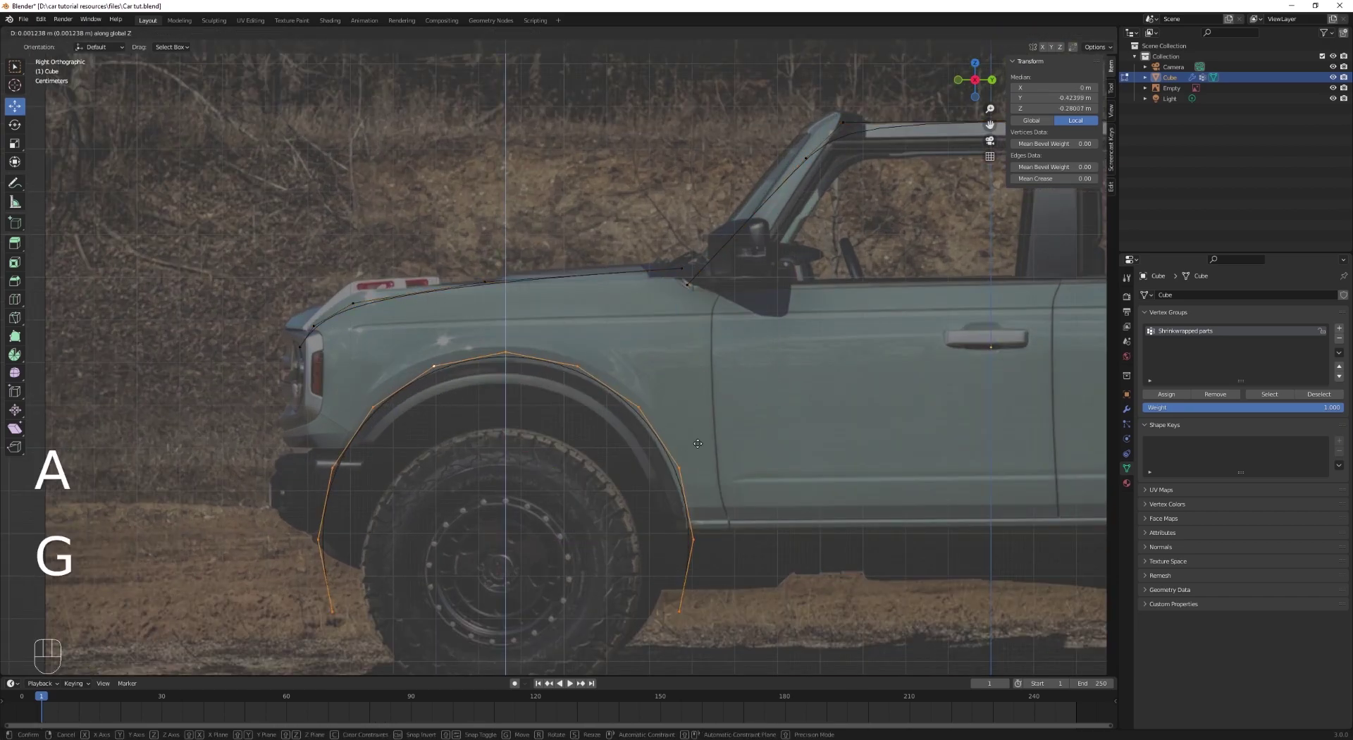
pyautogui.click(698, 444)
pyautogui.press('s')
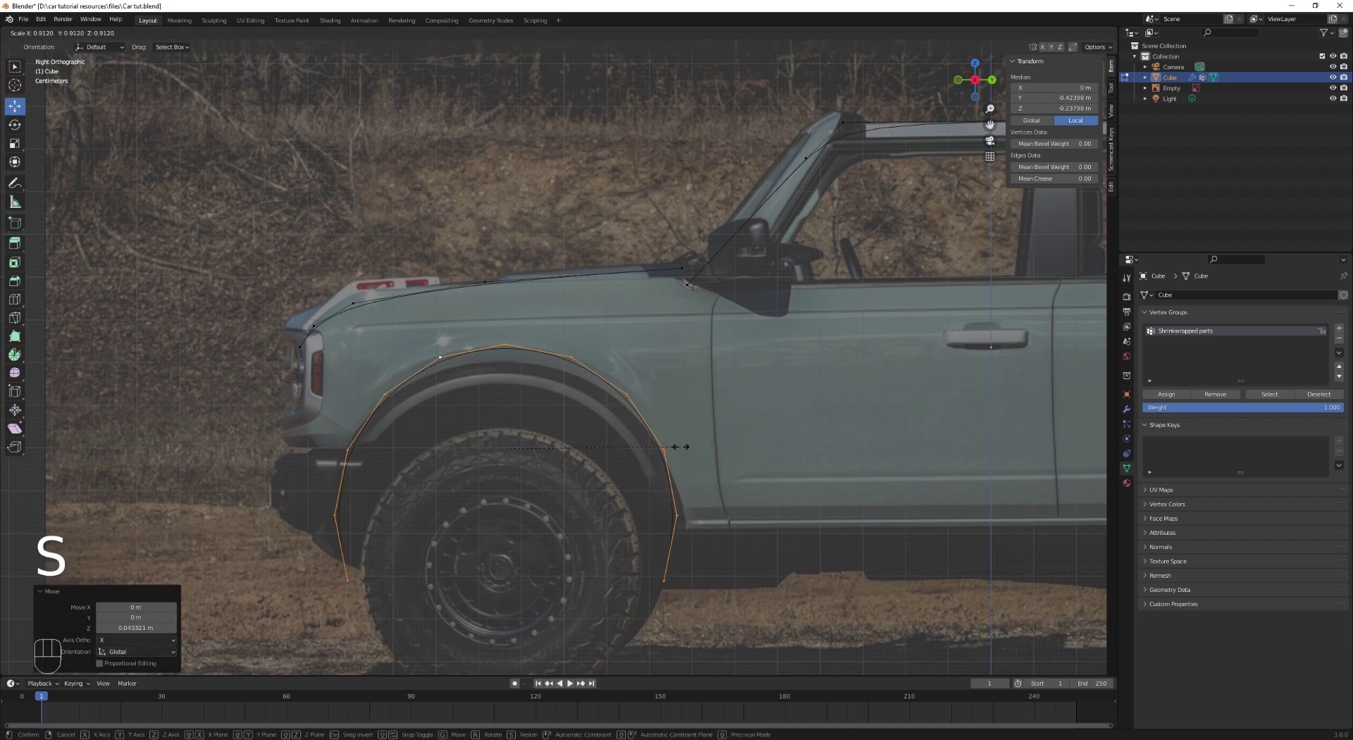
pyautogui.click(681, 447)
pyautogui.press('g')
pyautogui.press('z')
pyautogui.click(676, 456)
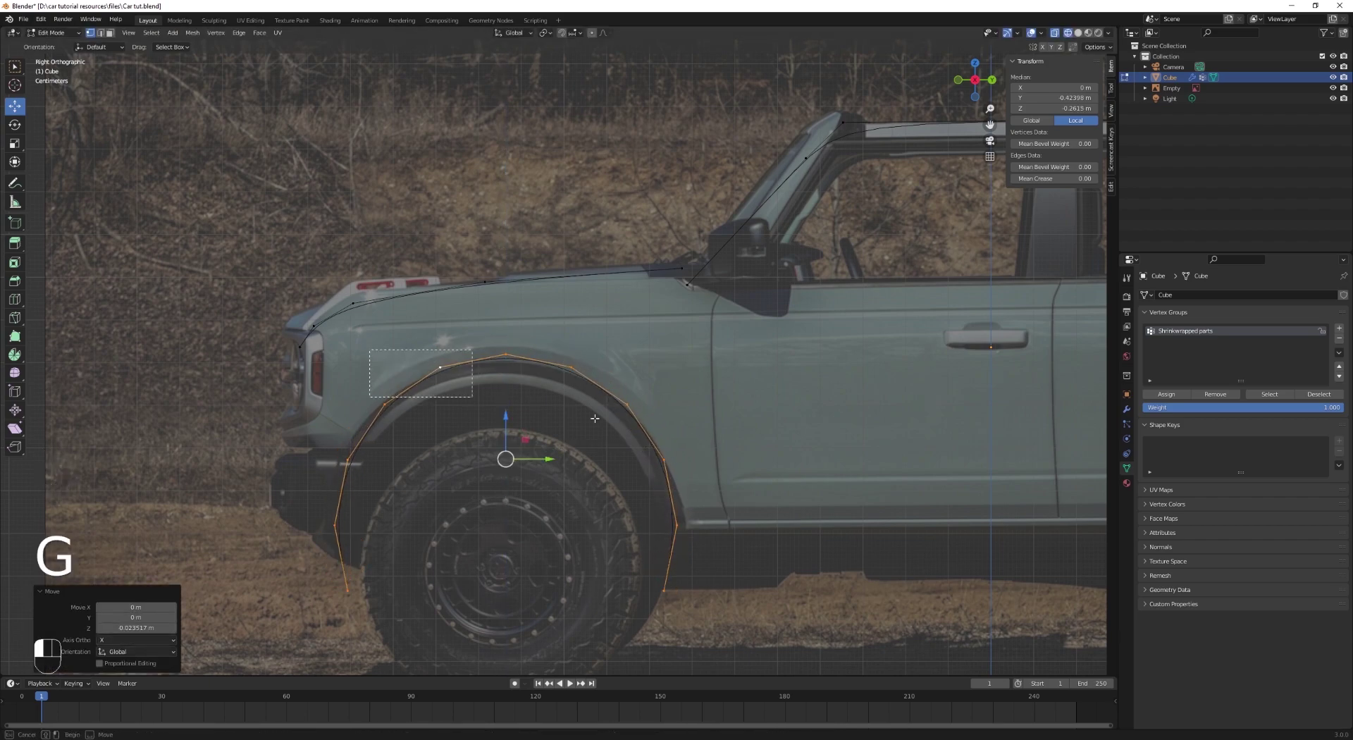
# Step: Flatten the upper vertices of the wheel-arch curve by scaling them along Z
pyautogui.moveTo(594, 418); pyautogui.dragTo(617, 423)
pyautogui.press('s')
pyautogui.press('z')
pyautogui.click(627, 397)
pyautogui.press('a')
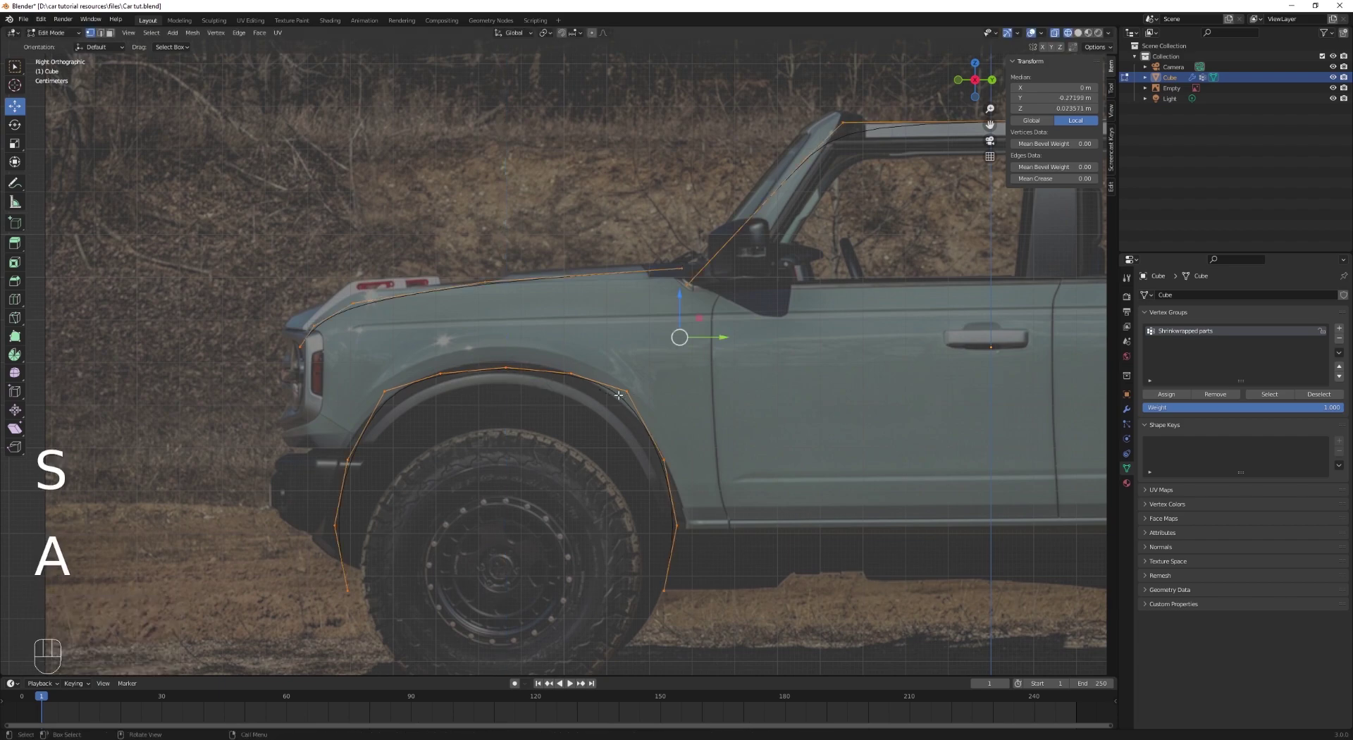
# Step: Scale the lower vertices on the front side of the wheel-arch curve along Y
pyautogui.scroll(-1, 448, 449)
pyautogui.moveTo(359, 426); pyautogui.dragTo(423, 572)
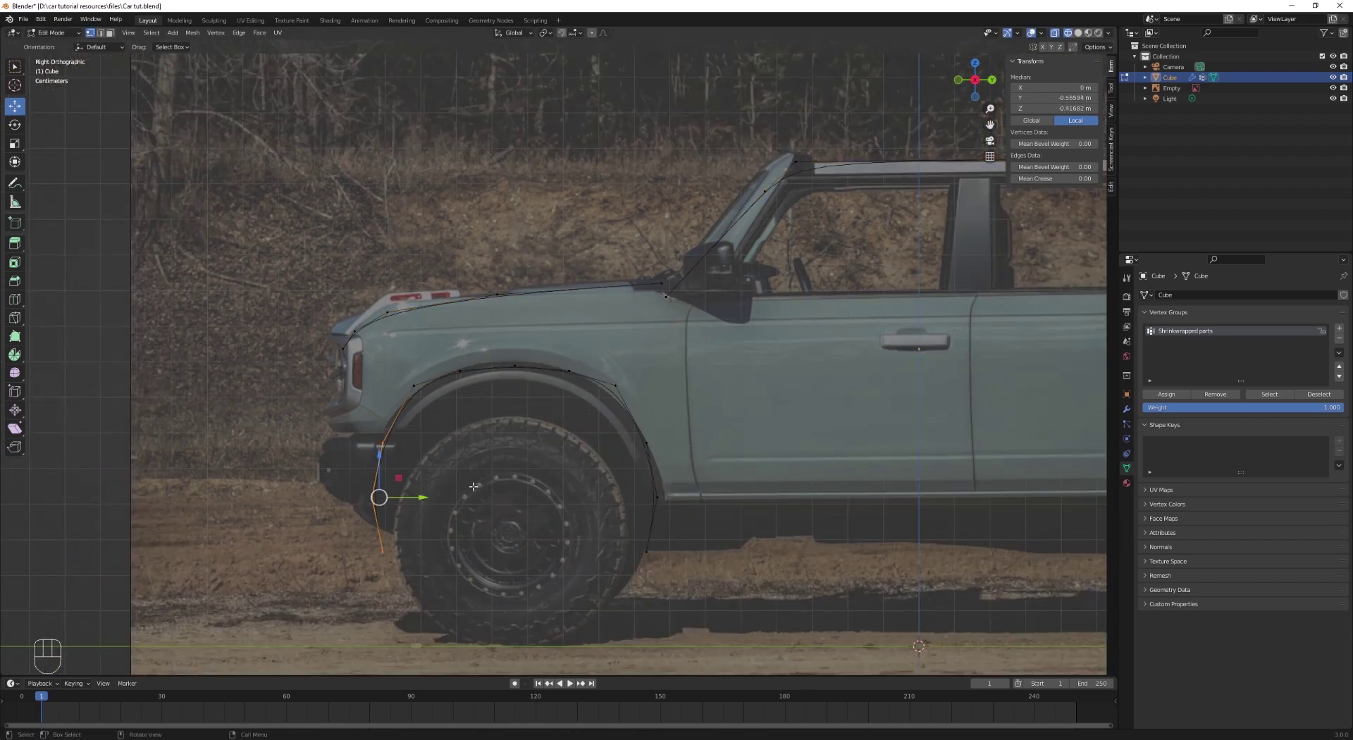
pyautogui.press('s')
pyautogui.press('y')
pyautogui.click(494, 477)
pyautogui.press('a')
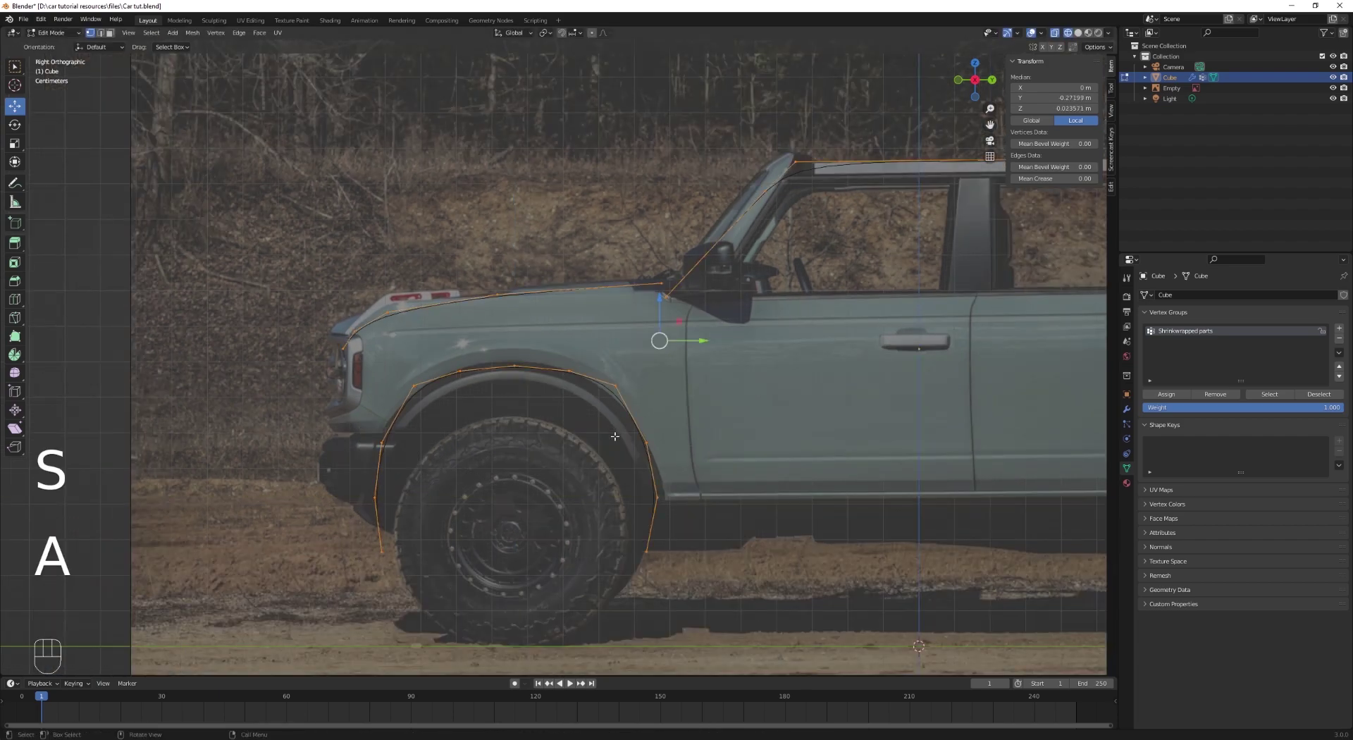
# Step: Scale the lower vertices on the rear side of the wheel-arch curve along Y to about 0.465
pyautogui.moveTo(613, 431); pyautogui.dragTo(697, 584)
pyautogui.press('s')
pyautogui.press('y')
pyautogui.click(649, 492)
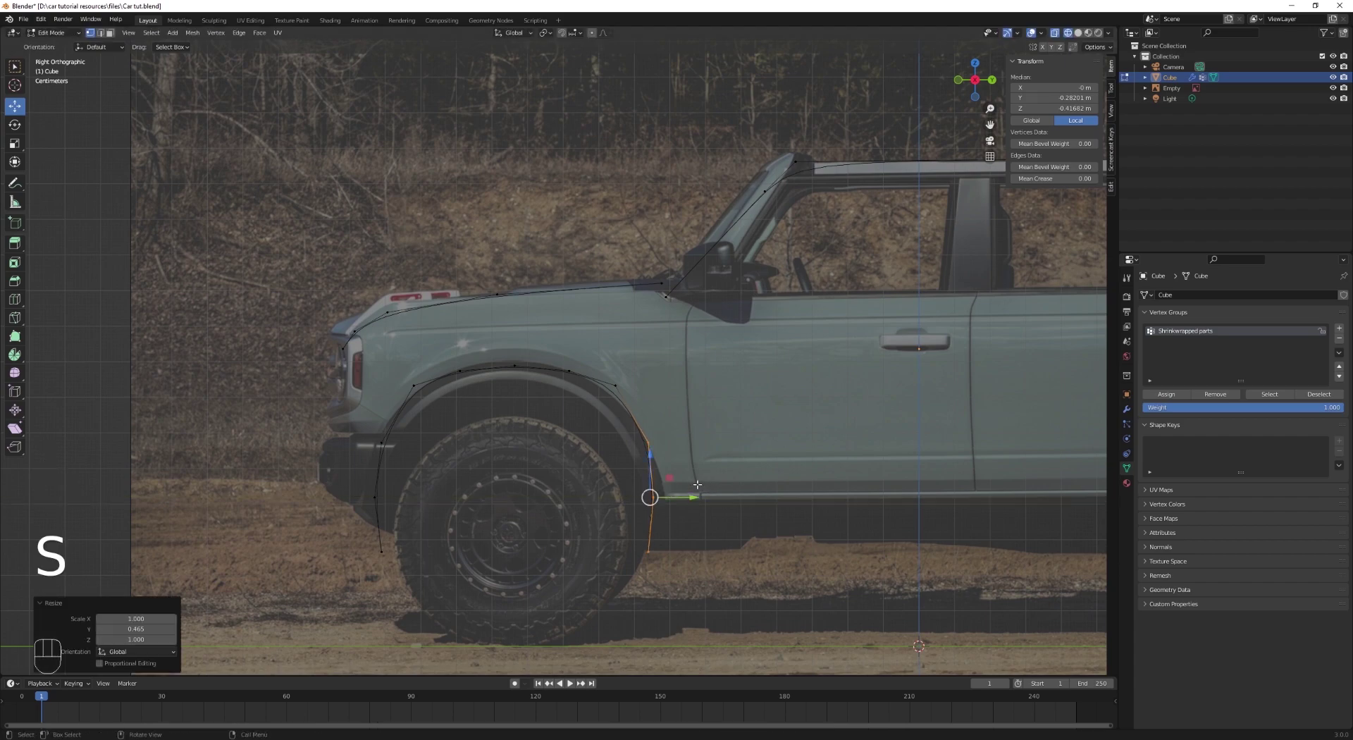
# Step: Select the whole wheel-arch curve and raise it about 0.03 m along Z
pyautogui.press('a')
pyautogui.moveTo(344, 377); pyautogui.dragTo(700, 599)
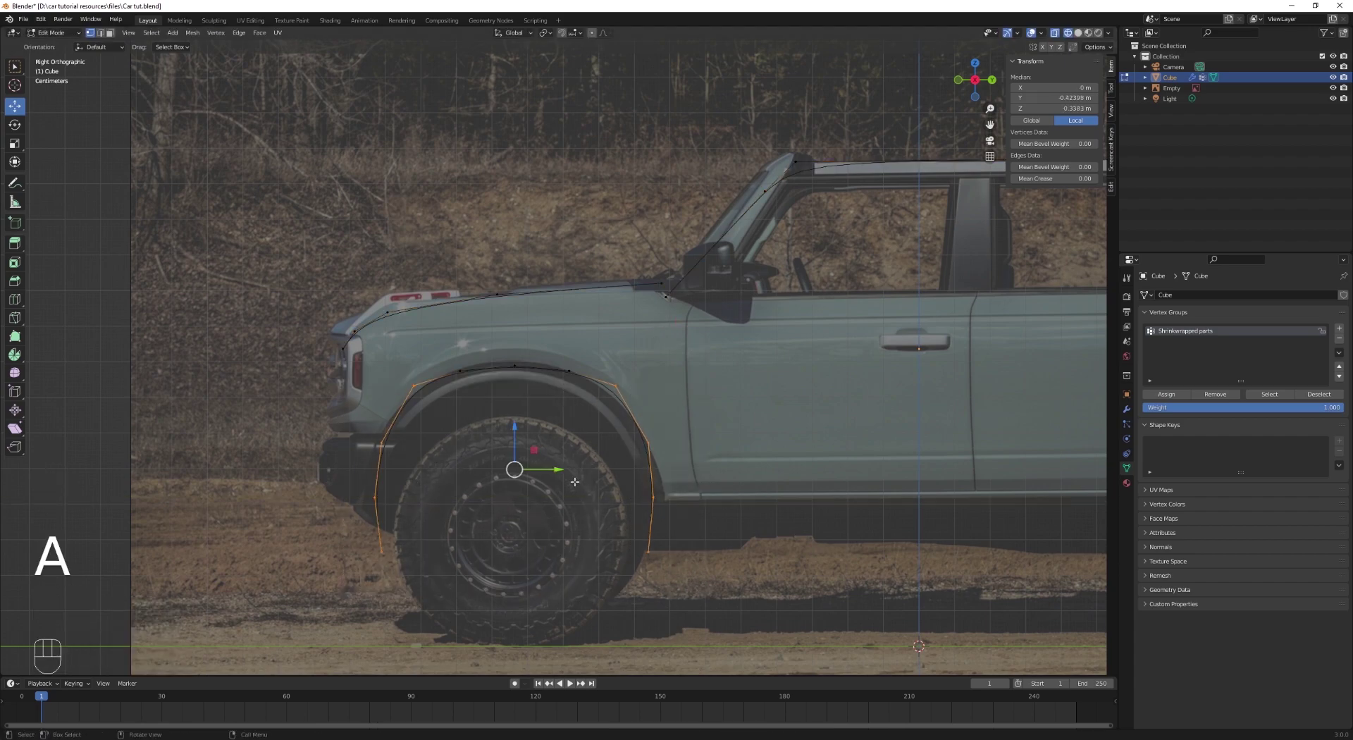
pyautogui.keyDown('alt'); pyautogui.click(500, 368); pyautogui.keyUp('alt')
pyautogui.scroll(1, 677, 466)
pyautogui.press('g')
pyautogui.press('z')
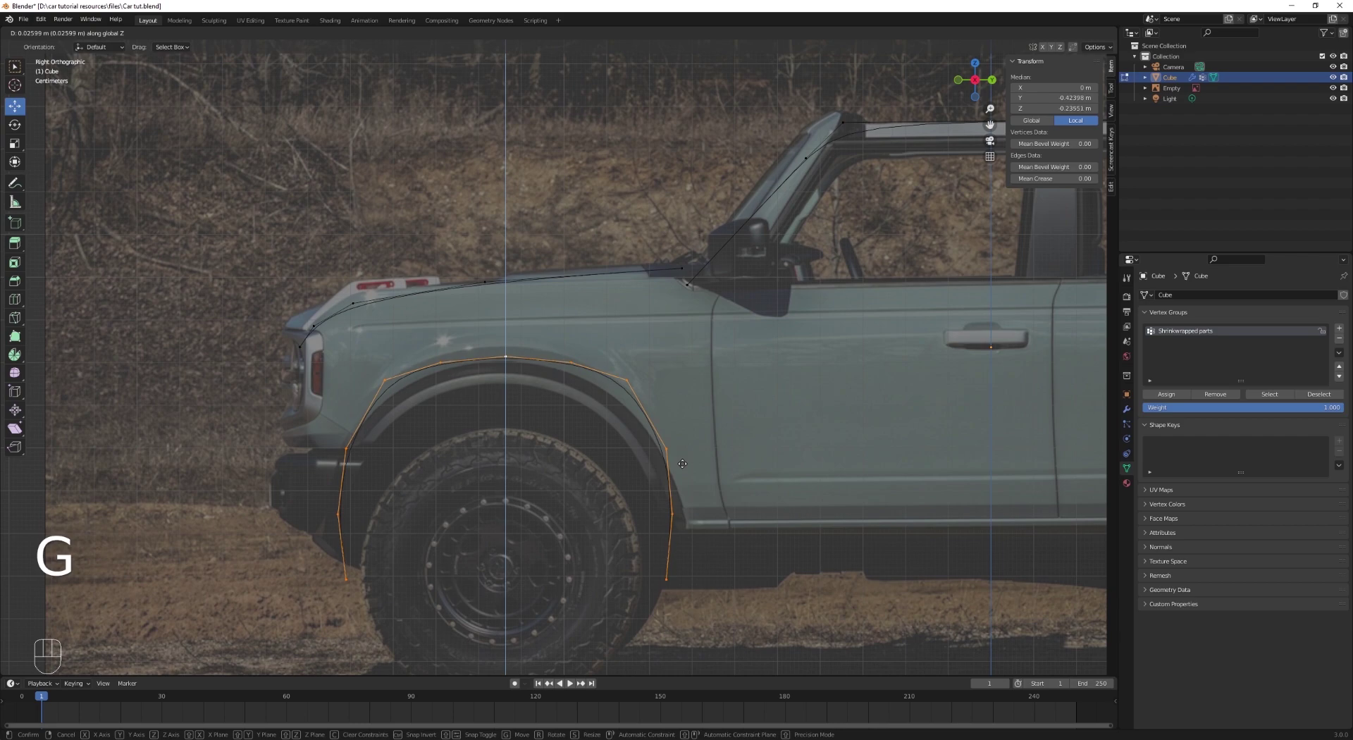
pyautogui.click(685, 461)
pyautogui.scroll(-2, 430, 530)
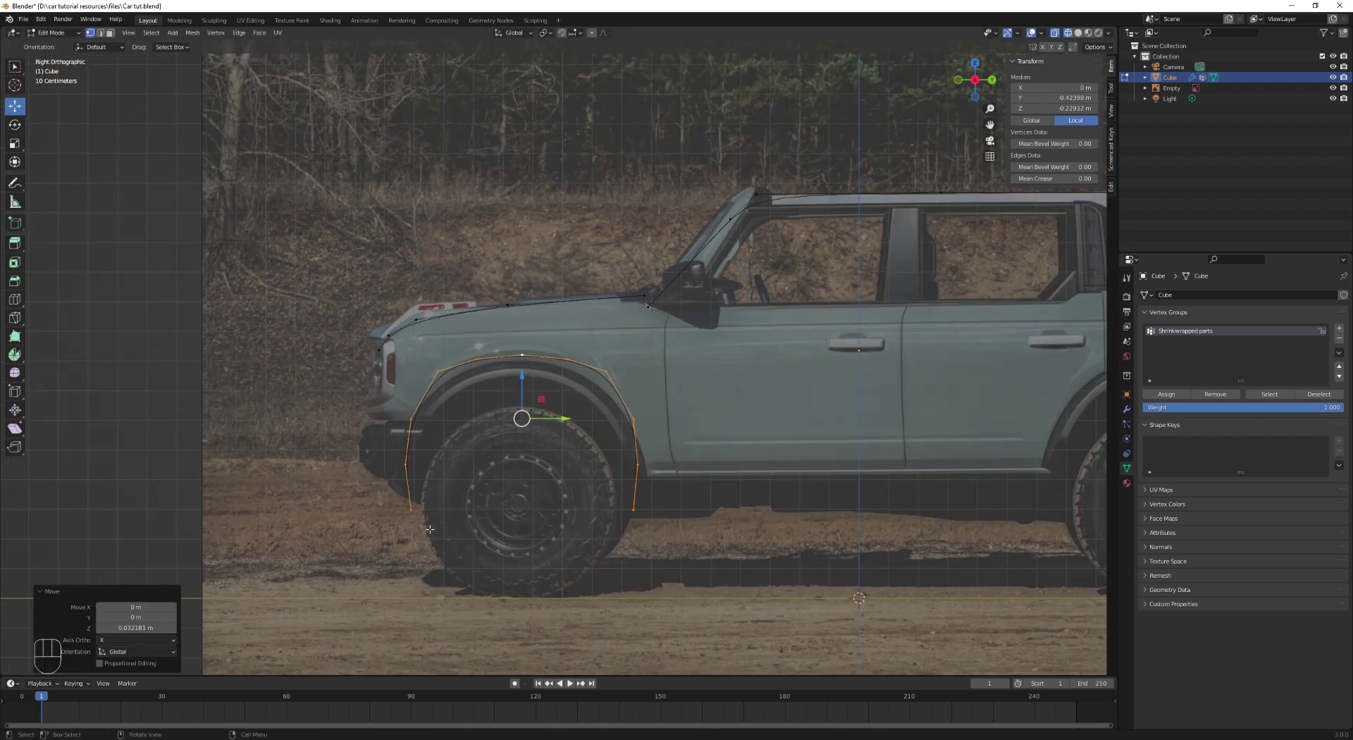
# Step: Move the wheel-arch curve outward along X to about 0.75 m, at the side of the car
pyautogui.moveTo(575, 508); pyautogui.dragTo(654, 523, button='middle')
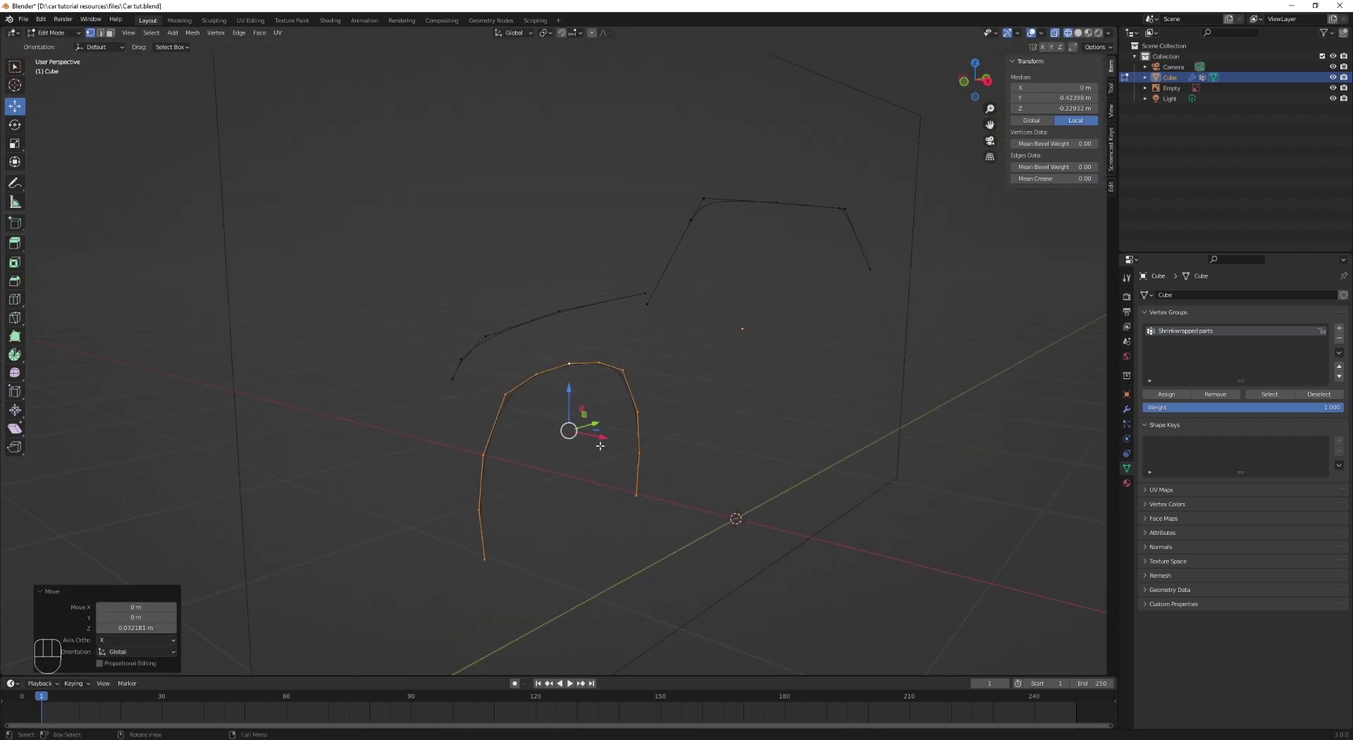
pyautogui.press('g')
pyautogui.press('x')
pyautogui.click(782, 511)
pyautogui.moveTo(782, 511); pyautogui.dragTo(571, 484, button='middle')
pyautogui.moveTo(530, 524); pyautogui.dragTo(528, 529)
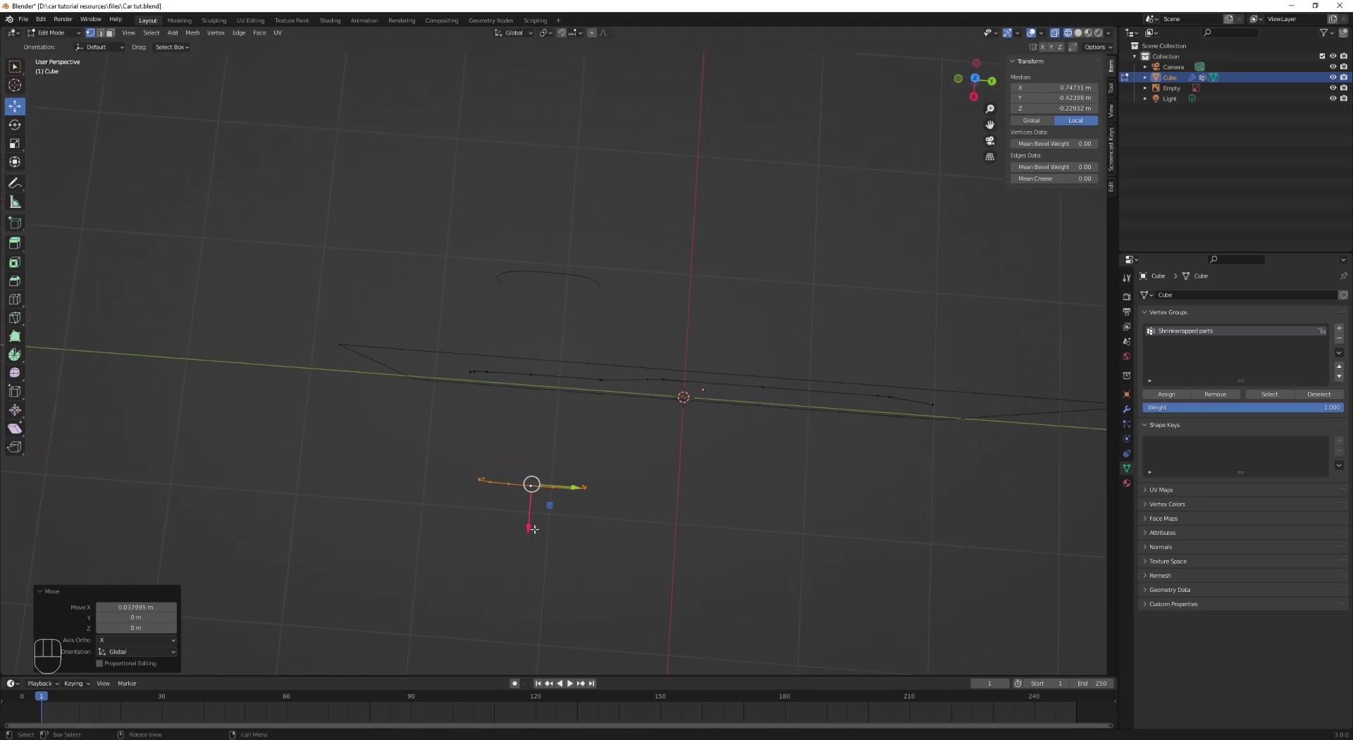
# Step: In the right side view, move the two lowest rear vertices of the wheel arch backward along Y to follow the fender edge
pyautogui.keyDown('shift'); pyautogui.moveTo(694, 520); pyautogui.dragTo(552, 431, button='middle'); pyautogui.keyUp('shift')
pyautogui.scroll(2, 553, 431)
pyautogui.press('KP_3')
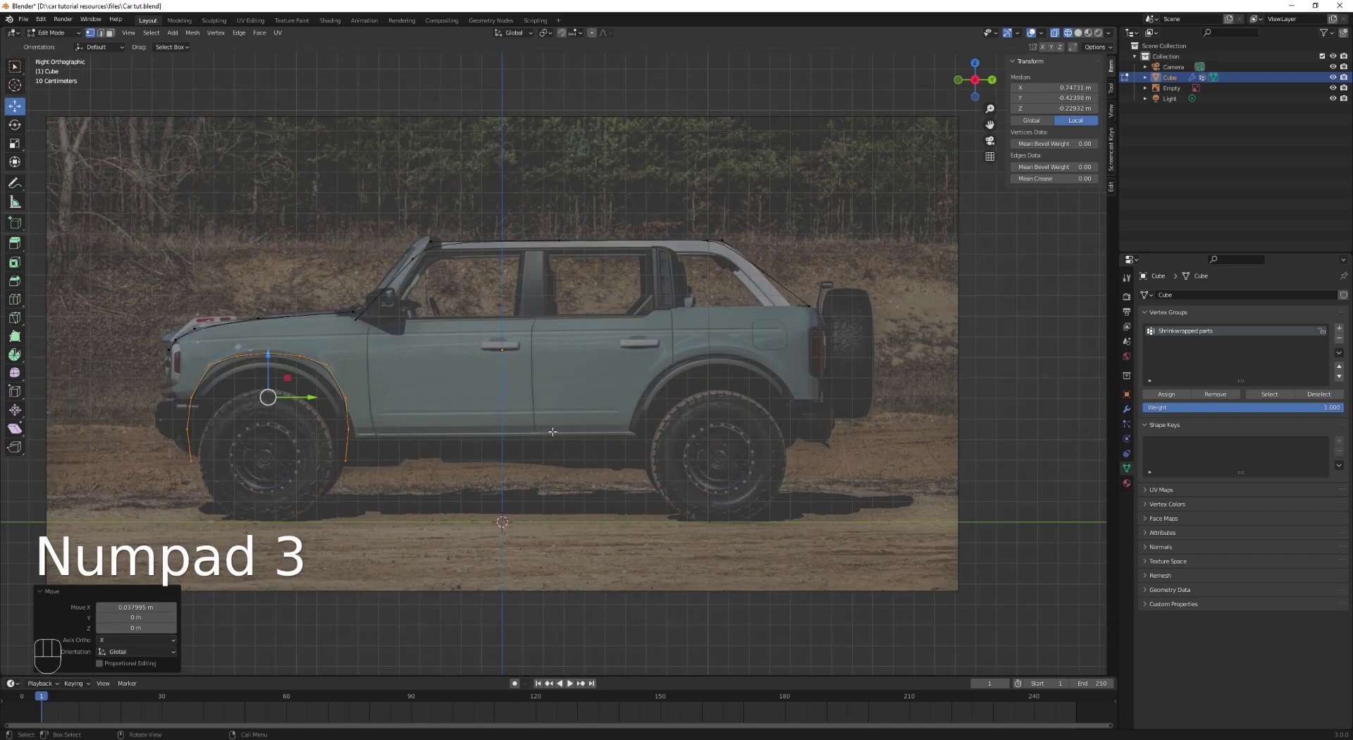
pyautogui.keyDown('shift'); pyautogui.moveTo(368, 434); pyautogui.dragTo(596, 423, button='middle'); pyautogui.keyUp('shift')
pyautogui.scroll(4, 596, 424)
pyautogui.click(607, 533)
pyautogui.scroll(2, 657, 577)
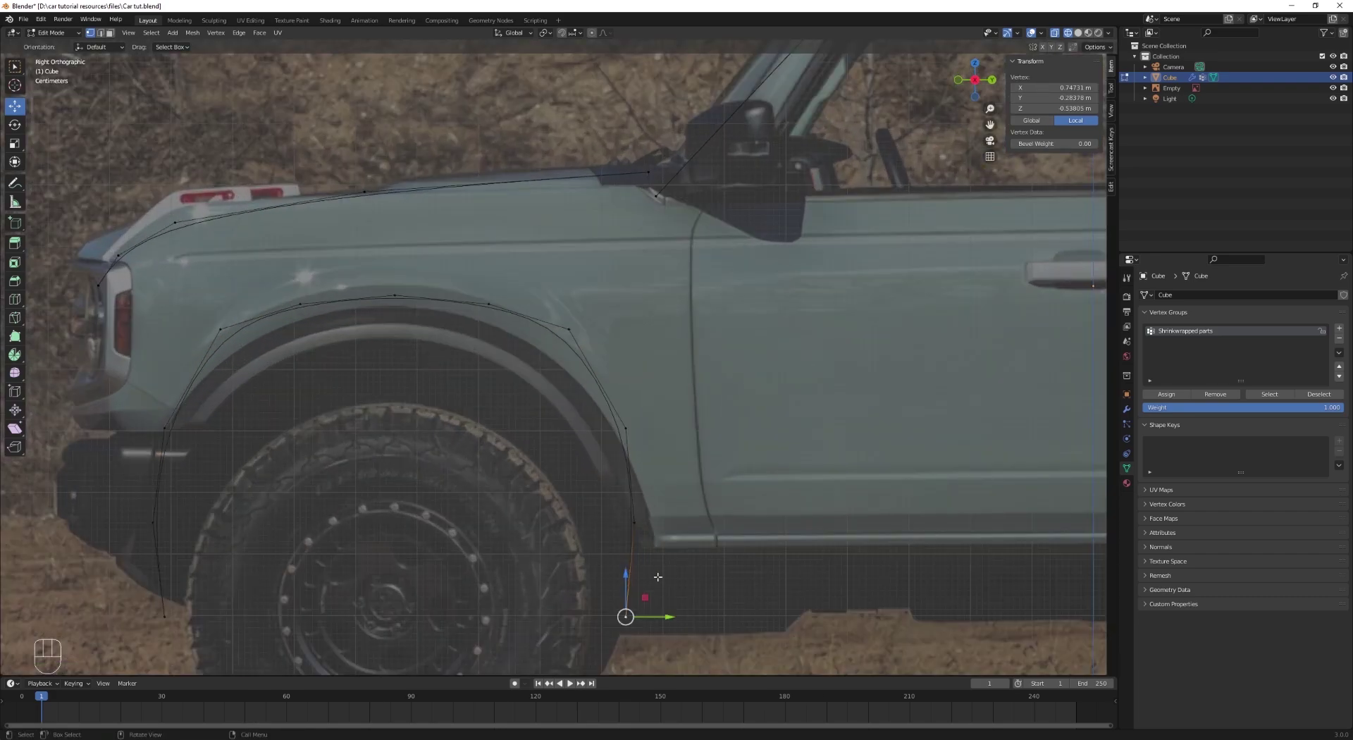
pyautogui.moveTo(670, 619); pyautogui.dragTo(706, 618)
pyautogui.press('a')
pyautogui.moveTo(617, 508); pyautogui.dragTo(650, 537)
pyautogui.moveTo(684, 523); pyautogui.dragTo(693, 523)
pyautogui.press('a')
# Step: Move the second-lowest front vertex of the wheel arch slightly forward along Y
pyautogui.keyDown('shift'); pyautogui.moveTo(193, 539); pyautogui.dragTo(468, 484, button='middle'); pyautogui.keyUp('shift')
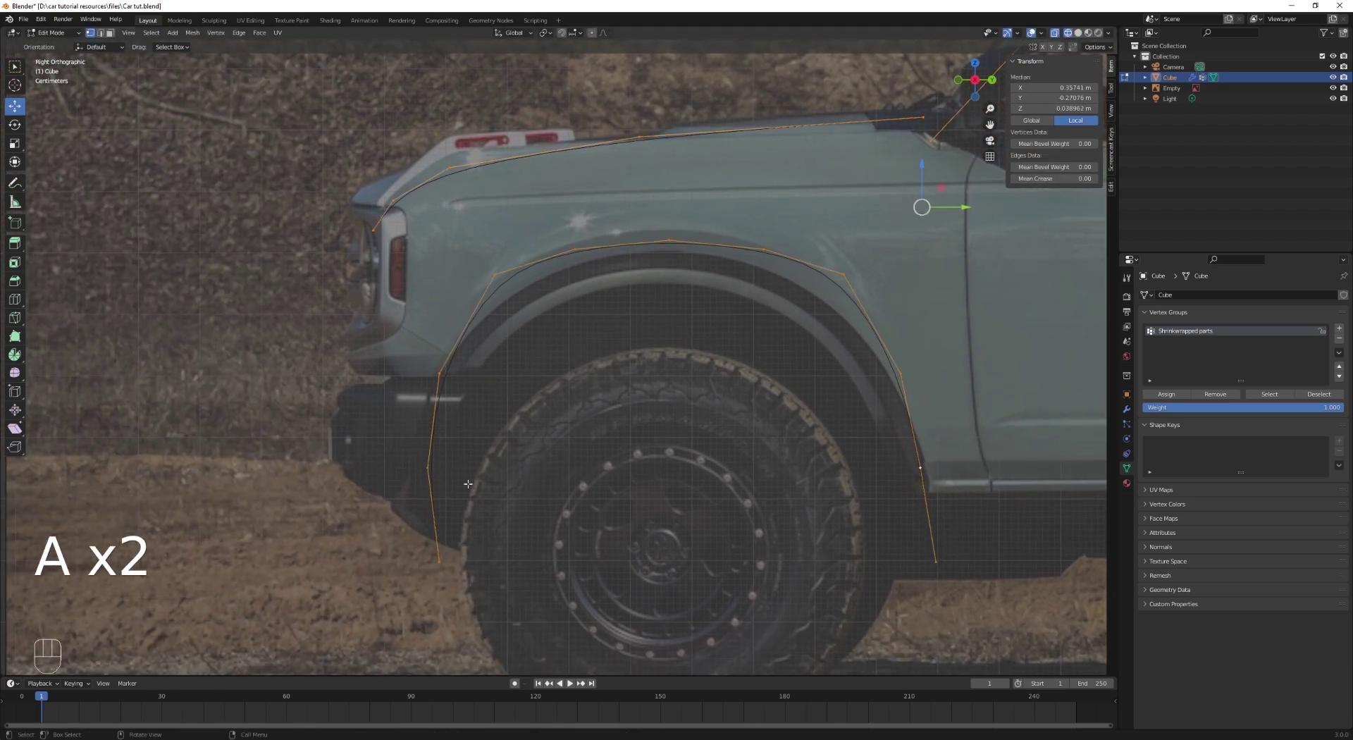
pyautogui.moveTo(408, 449); pyautogui.dragTo(466, 468)
pyautogui.click(462, 466)
pyautogui.click(441, 469)
pyautogui.press('a')
# Step: Move the lowest front vertex of the wheel arch forward along Y and slide it up its edge to the bumper's lower end
pyautogui.click(457, 552)
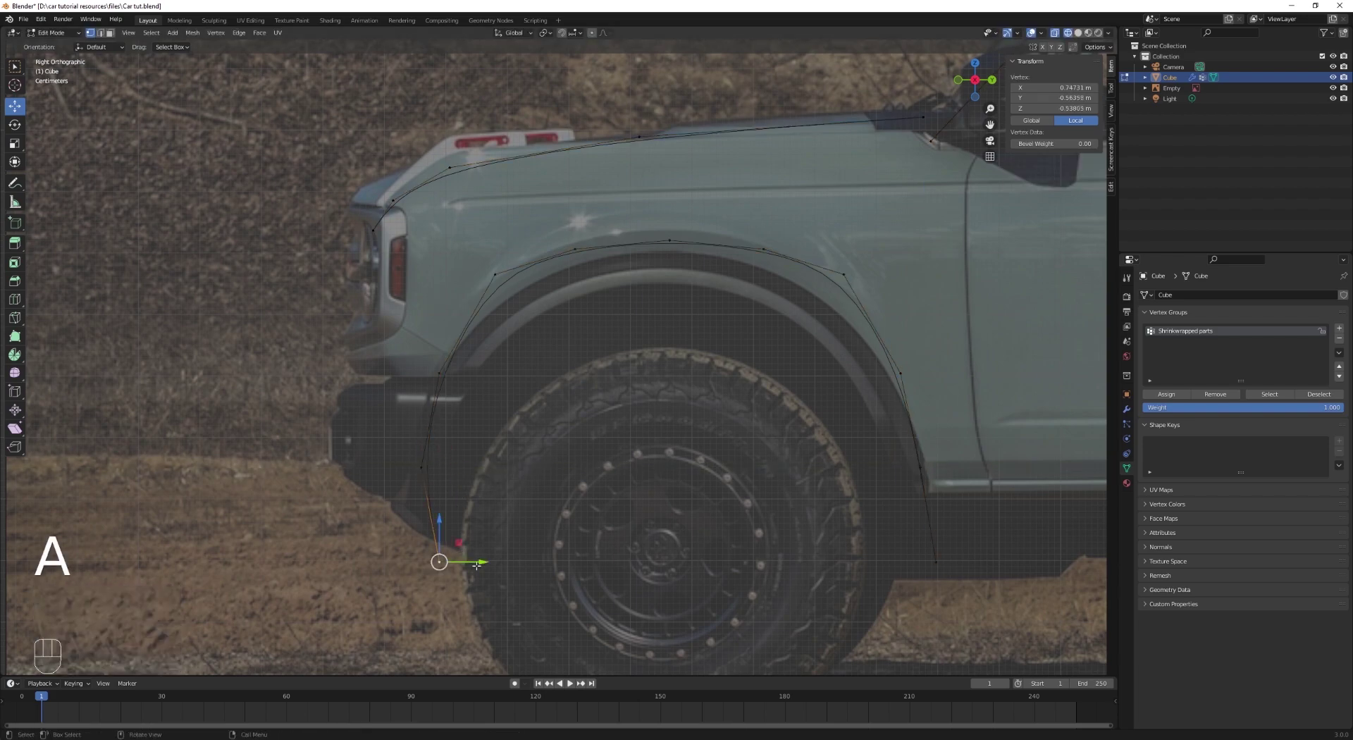
pyautogui.moveTo(476, 566); pyautogui.dragTo(469, 563)
pyautogui.press('g')
pyautogui.press('g')
pyautogui.click(467, 540)
pyautogui.press('Tab')
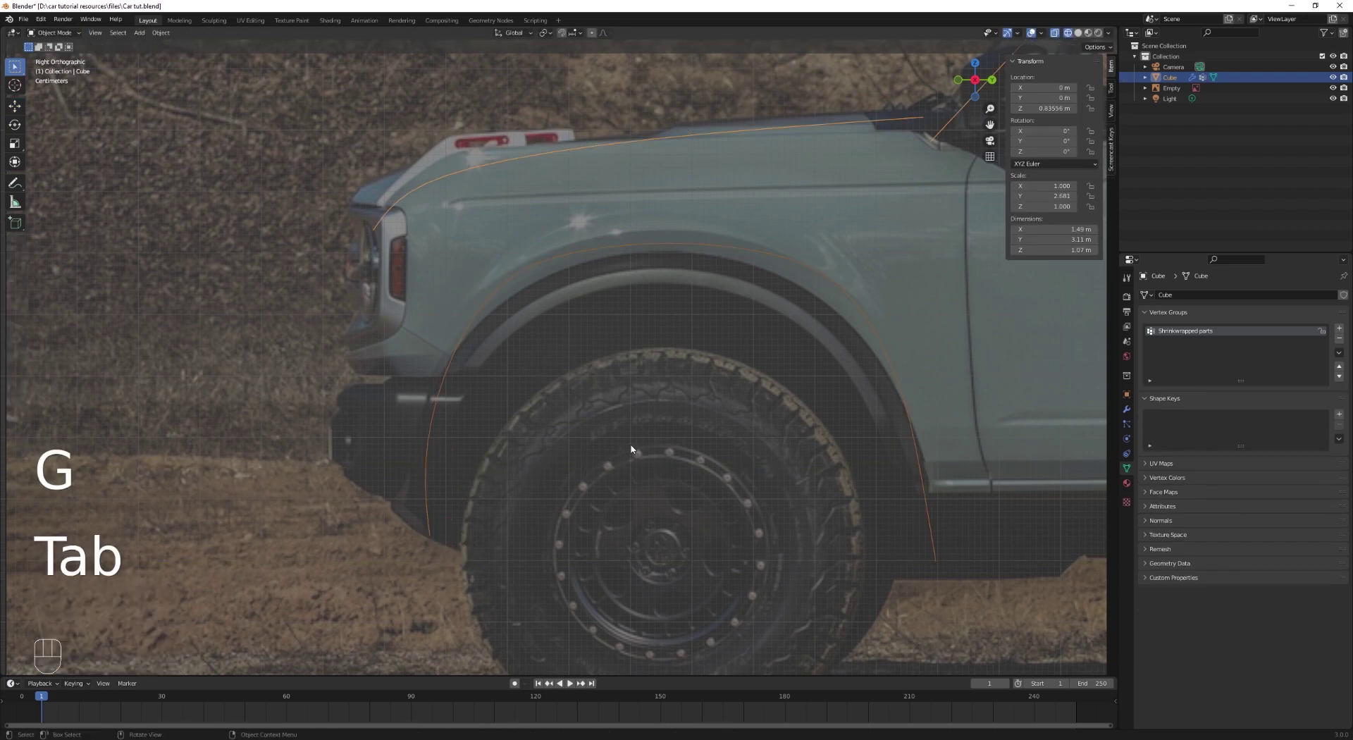
# Step: Slide the lowest rear vertex of the wheel arch up along its edge and return to Object Mode
pyautogui.scroll(-4, 712, 471)
pyautogui.keyDown('shift'); pyautogui.moveTo(784, 488); pyautogui.dragTo(567, 485, button='middle'); pyautogui.keyUp('shift')
pyautogui.scroll(3, 561, 487)
pyautogui.press('Tab')
pyautogui.press('a')
pyautogui.click(505, 518)
pyautogui.press('g')
pyautogui.press('g')
pyautogui.click(542, 505)
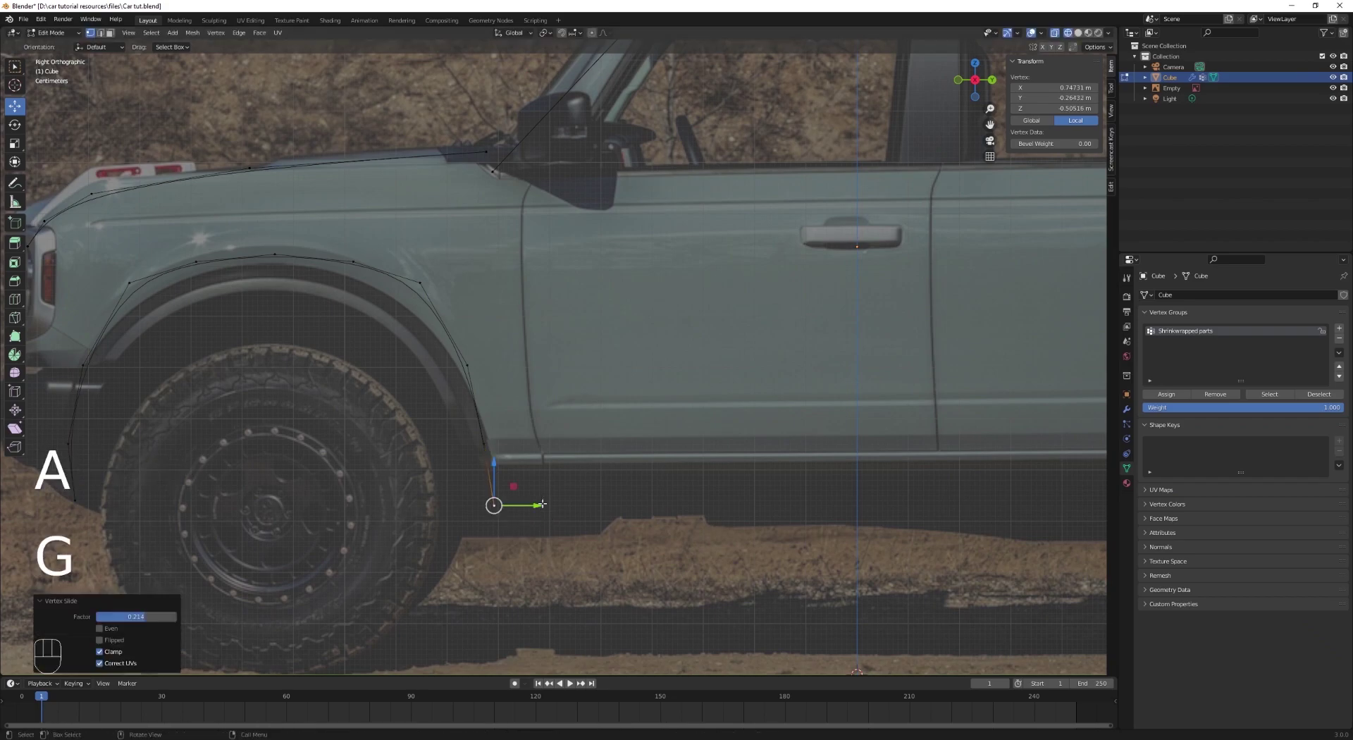
pyautogui.press('Tab')
pyautogui.scroll(-4, 641, 513)
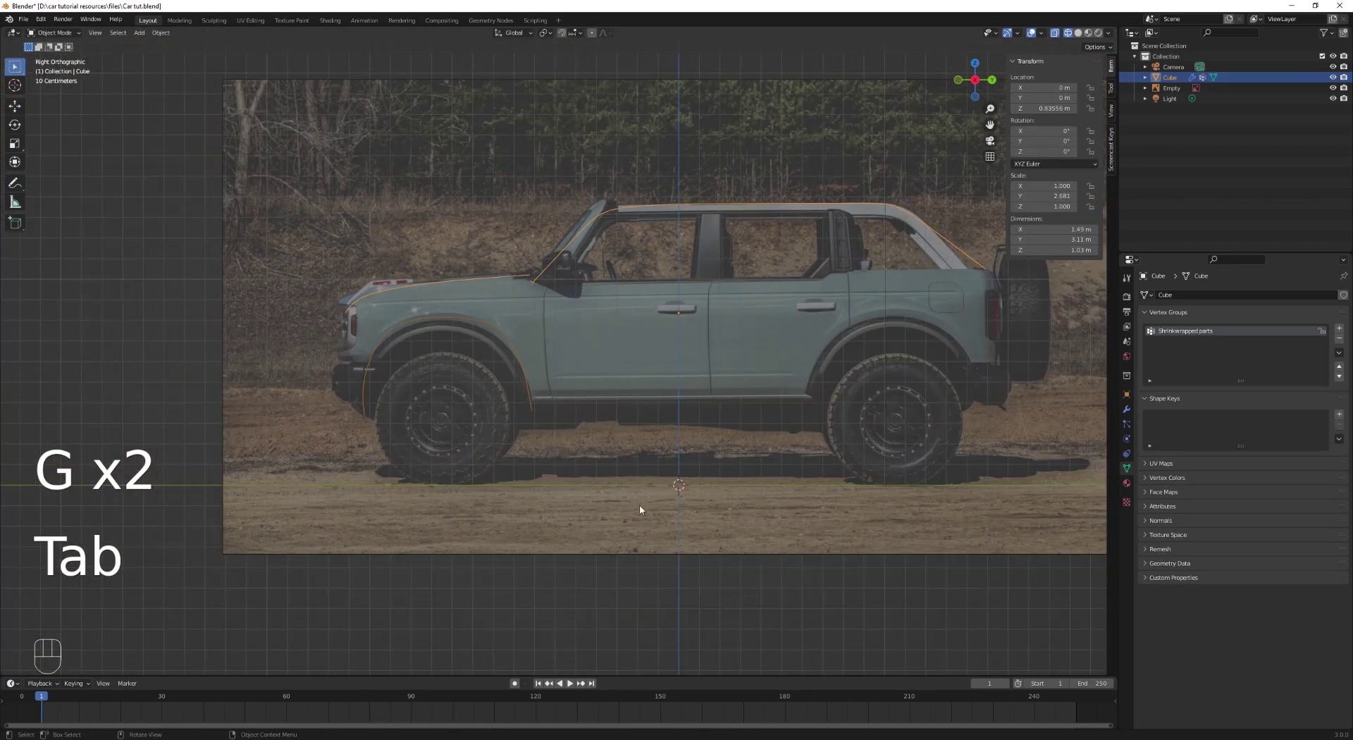
# Step: Flatten the upper curve of the front wheel arch by scaling its top vertices along Z
pyautogui.scroll(3, 588, 409)
pyautogui.press('Tab')
pyautogui.press('a')
pyautogui.keyDown('alt'); pyautogui.click(413, 299); pyautogui.keyUp('alt')
pyautogui.keyDown('shift'); pyautogui.moveTo(459, 351); pyautogui.dragTo(653, 457, button='middle'); pyautogui.keyUp('shift')
pyautogui.scroll(4, 653, 458)
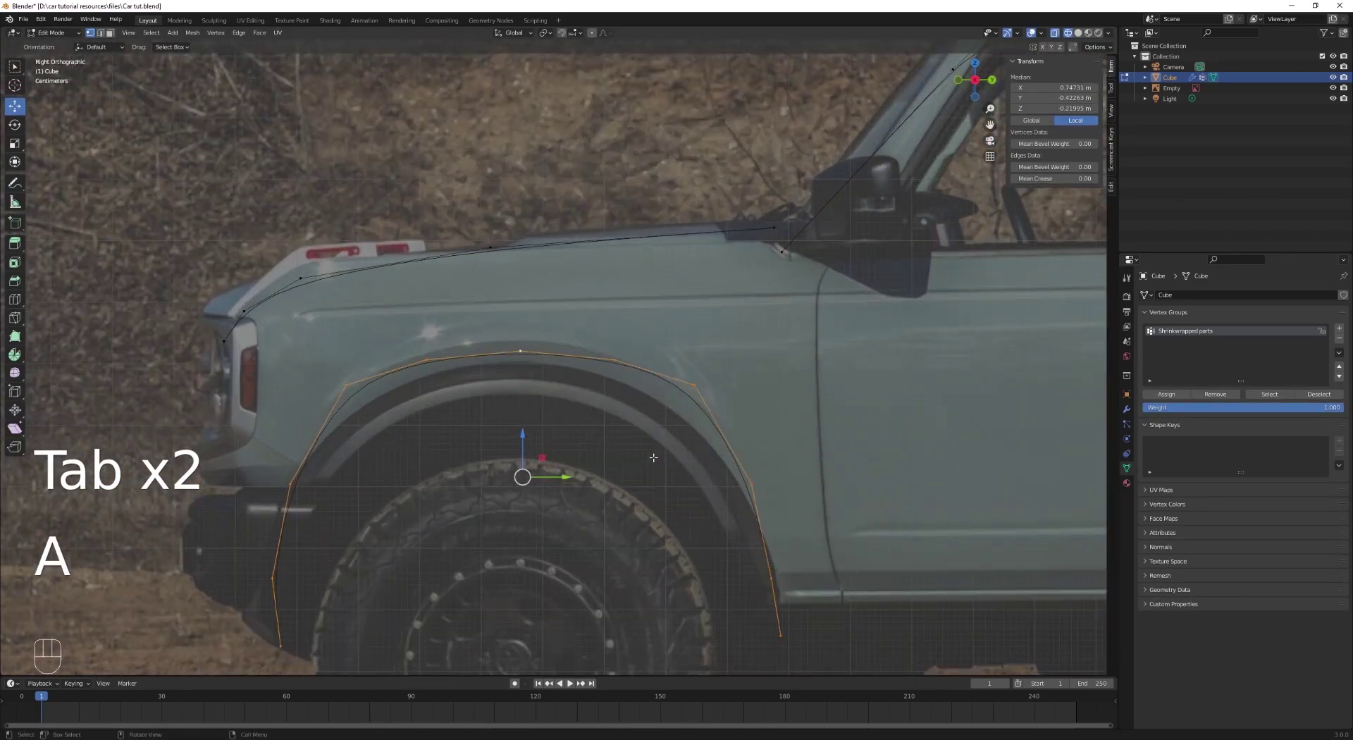
pyautogui.moveTo(327, 342); pyautogui.dragTo(728, 414)
pyautogui.press('s')
pyautogui.press('z')
pyautogui.click(667, 400)
# Step: Extrude the whole front wheel arch edge loop in place and scale the new loop inward to 0.952
pyautogui.keyDown('alt'); pyautogui.click(616, 367); pyautogui.keyUp('alt')
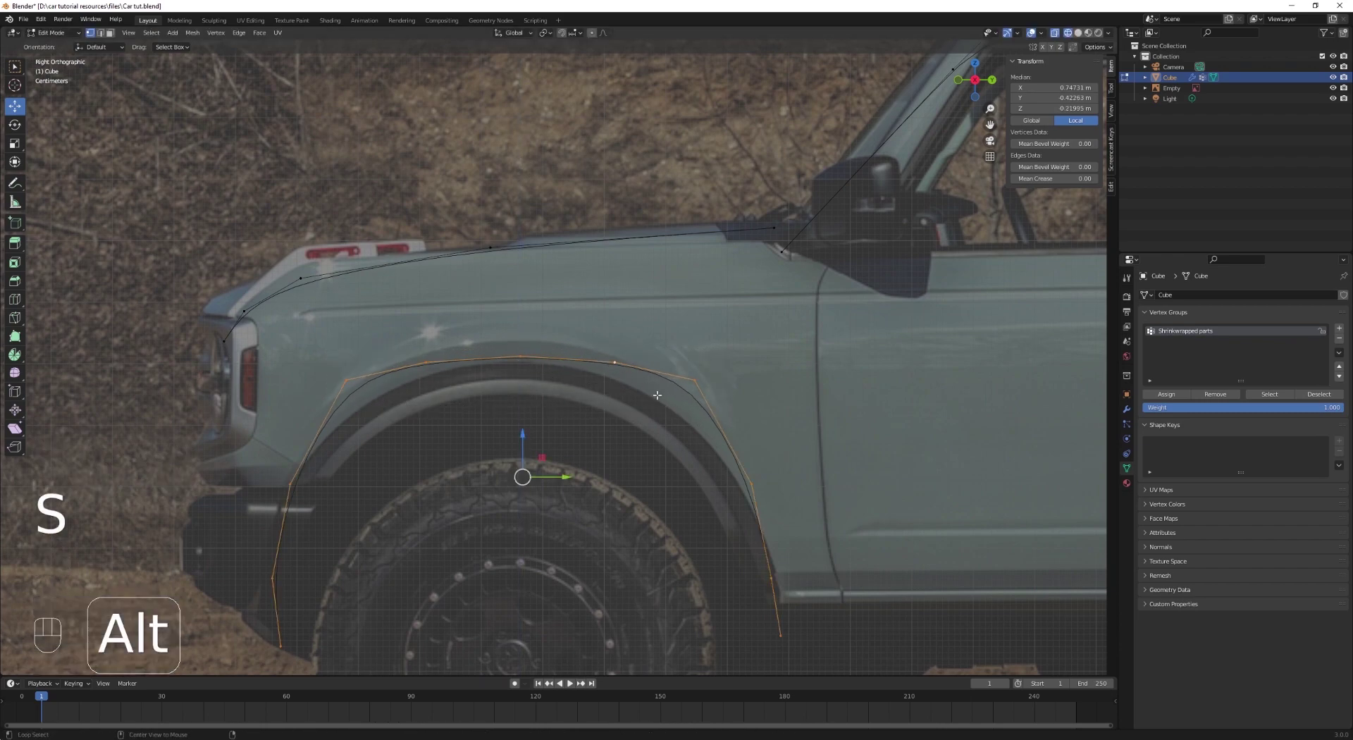
pyautogui.scroll(-1, 658, 392)
pyautogui.press('e')
pyautogui.rightClick(683, 399)
pyautogui.press('s')
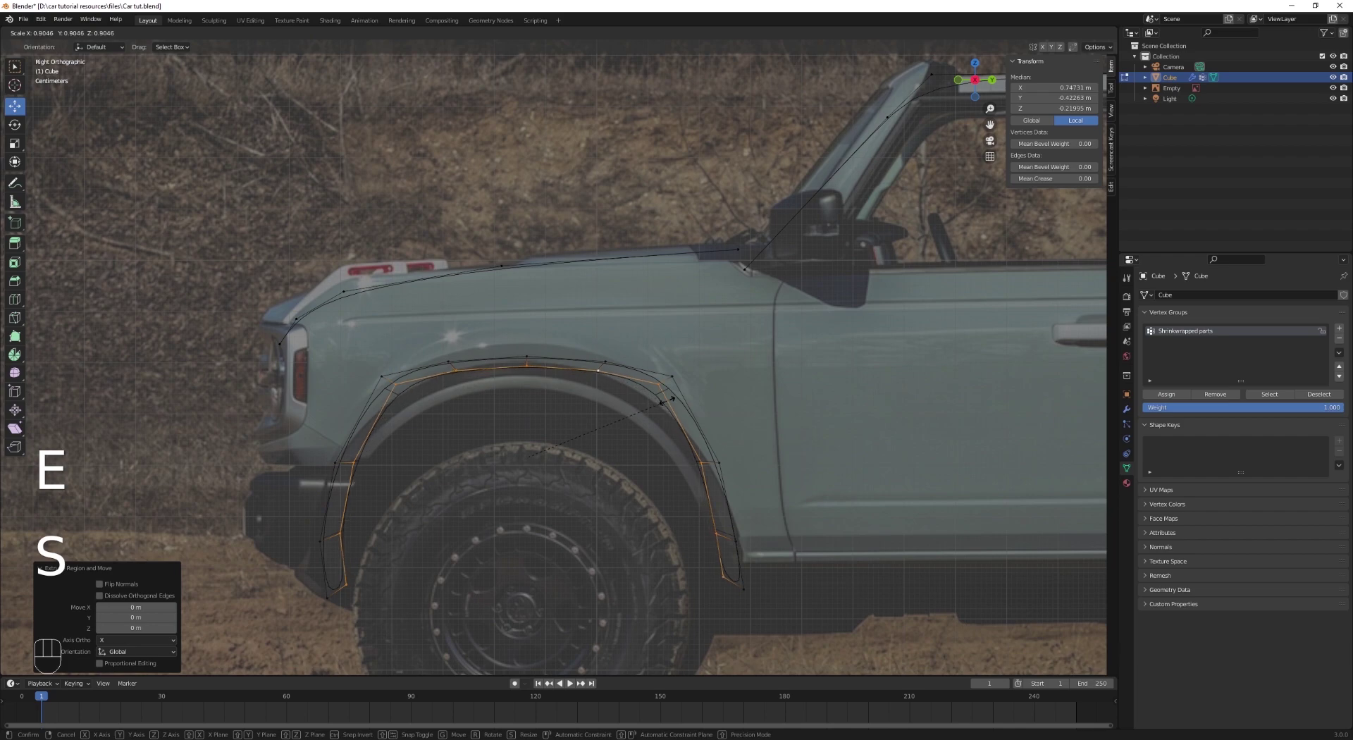
pyautogui.click(681, 399)
pyautogui.press('g')
pyautogui.press('z')
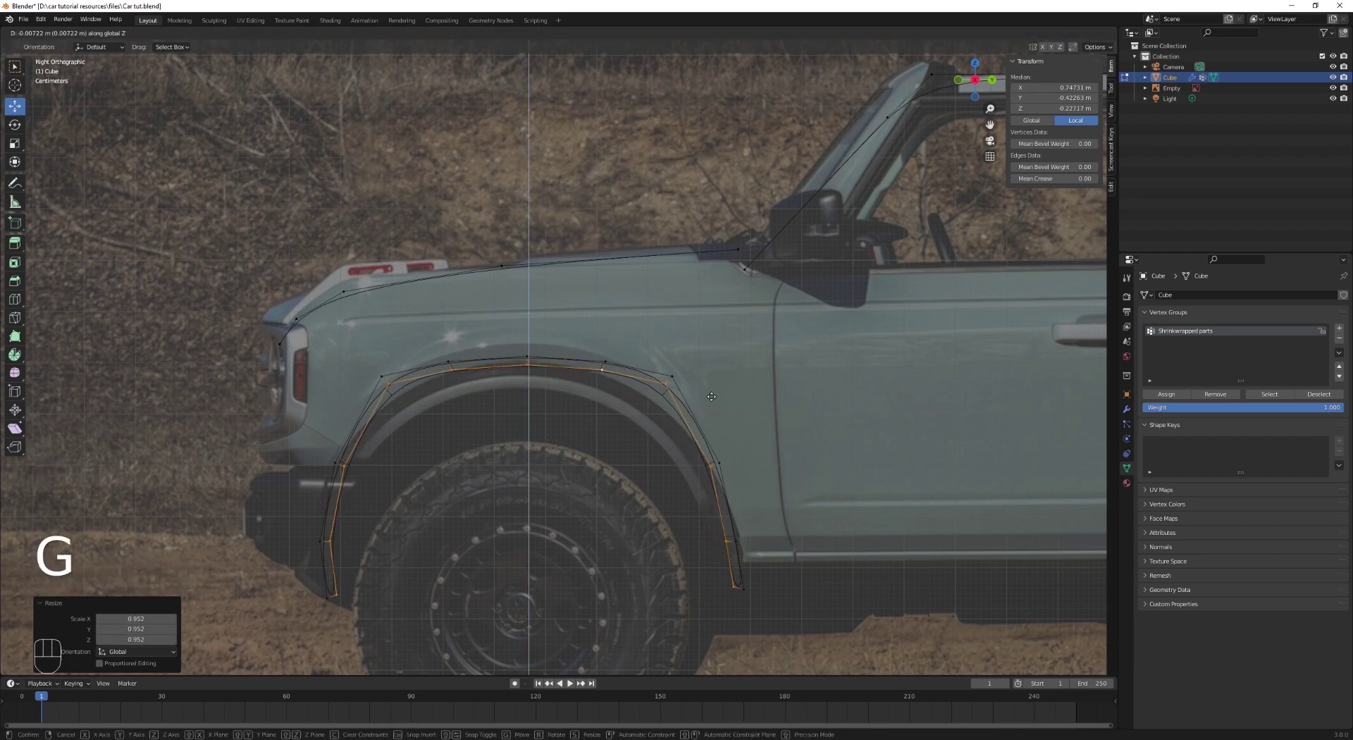
pyautogui.rightClick(634, 279)
# Step: Set the pivot to Bounding Box Center, then move the new arch loop about 0.005 m along Z and scale it 1.029 along Z
pyautogui.click(545, 33)
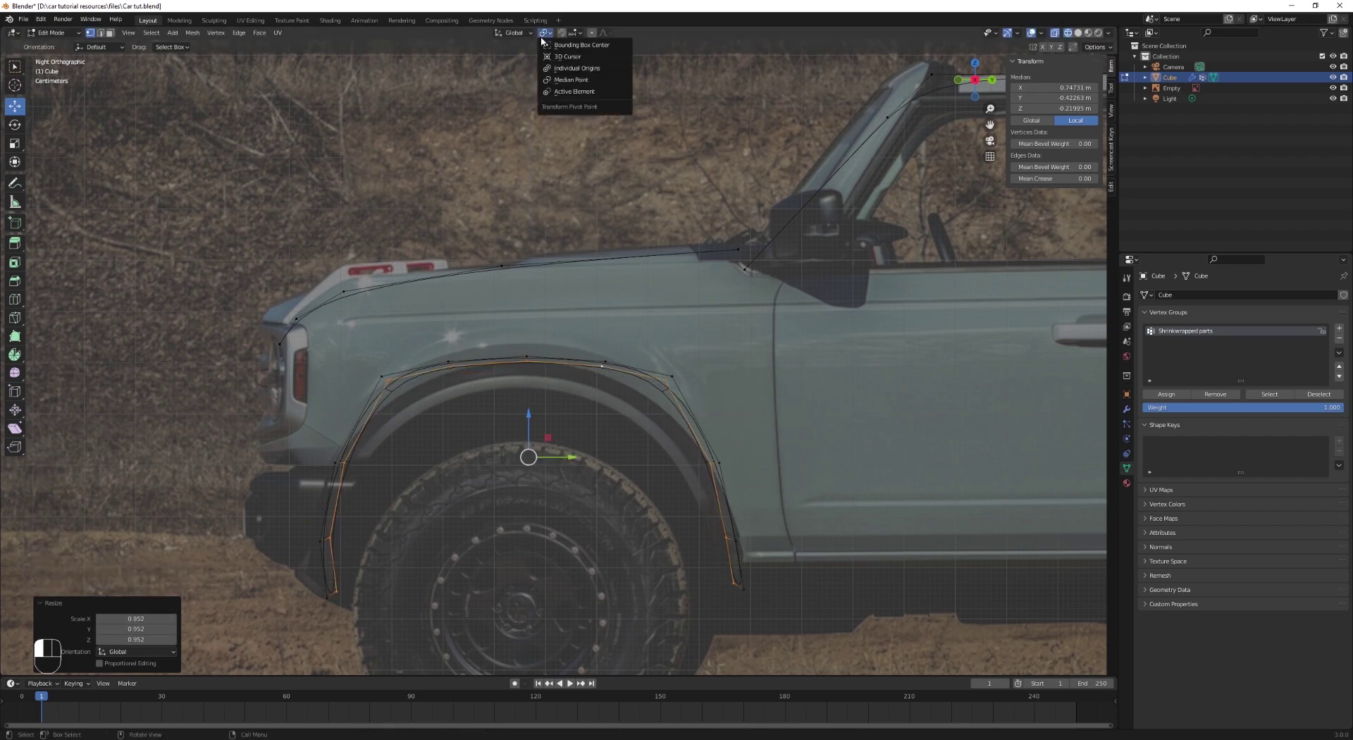
pyautogui.click(563, 45)
pyautogui.press('g')
pyautogui.press('z')
pyautogui.click(680, 390)
pyautogui.press('s')
pyautogui.press('z')
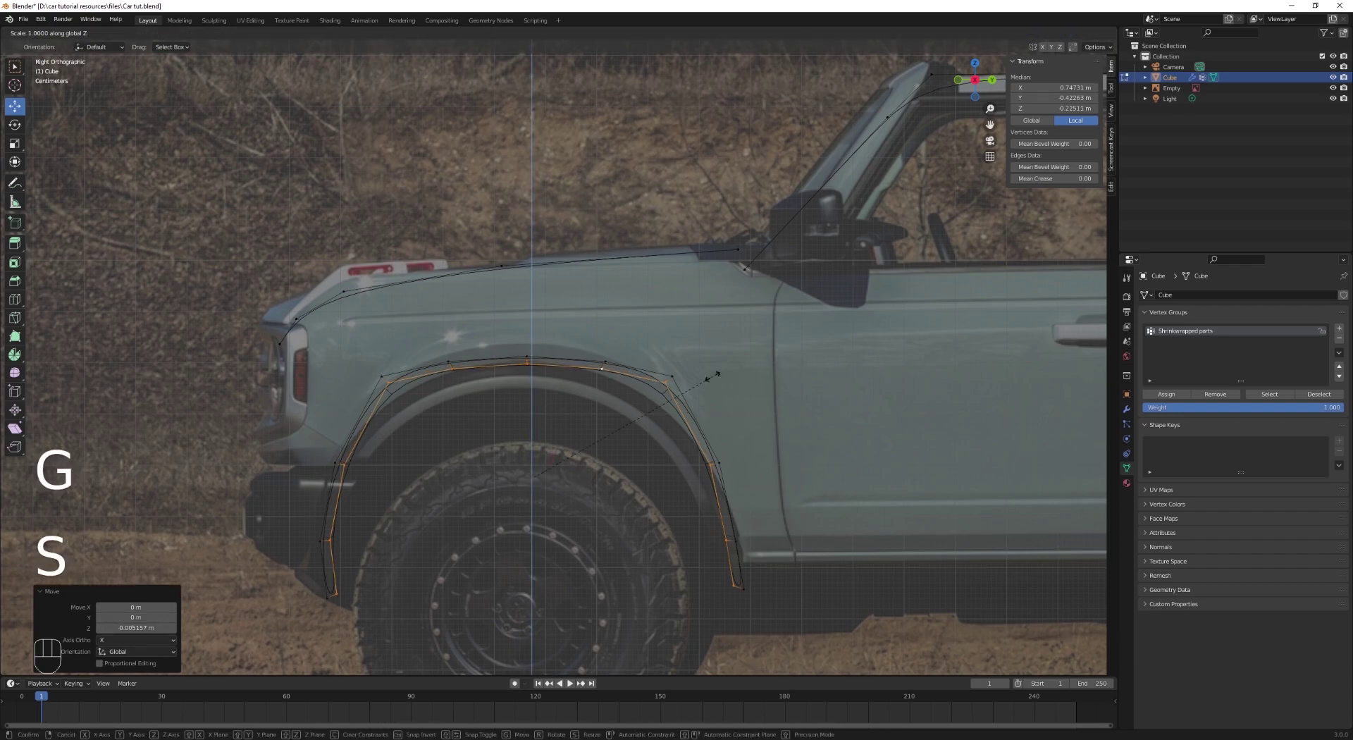
pyautogui.click(726, 377)
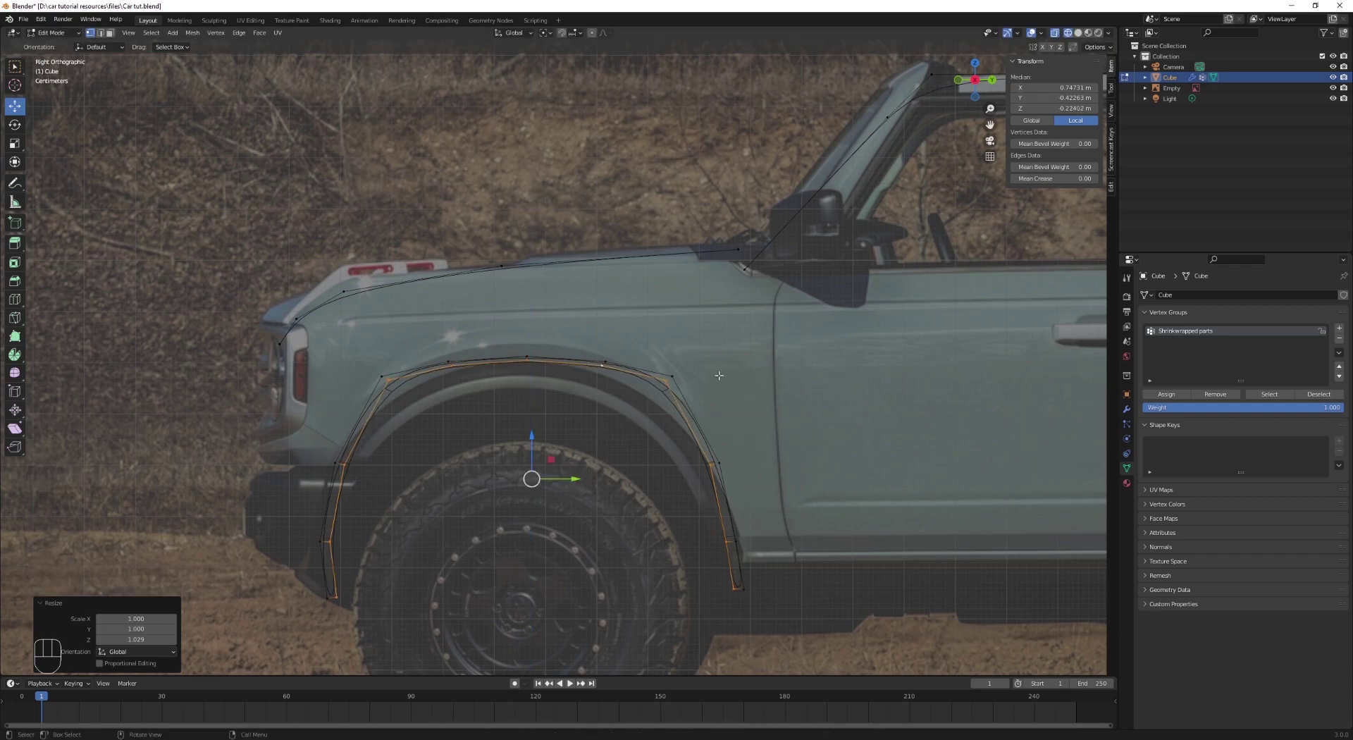
# Step: Select the inner edge loop of the front wheel arch and scale it to 0.961
pyautogui.press('Tab')
pyautogui.press('Tab')
pyautogui.scroll(2, 582, 387)
pyautogui.press('a')
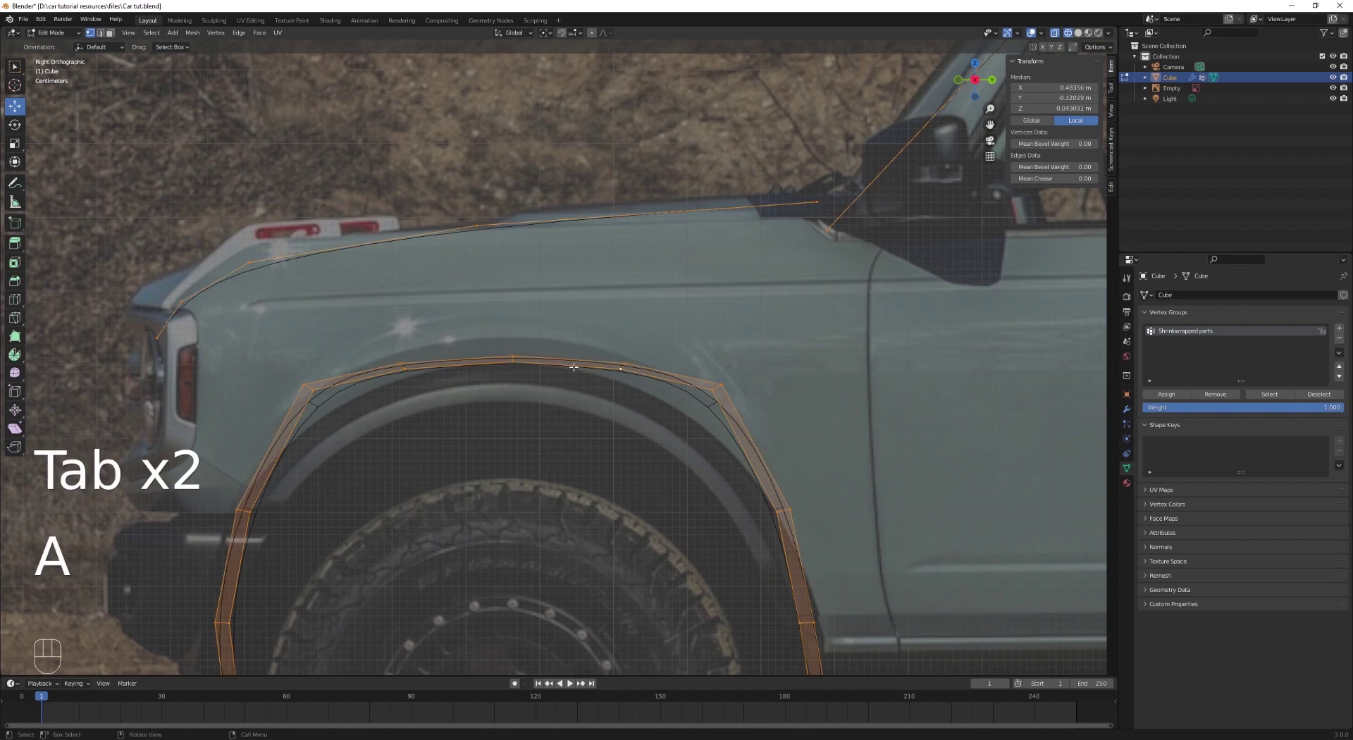
pyautogui.keyDown('alt'); pyautogui.click(565, 366); pyautogui.keyUp('alt')
pyautogui.press('s')
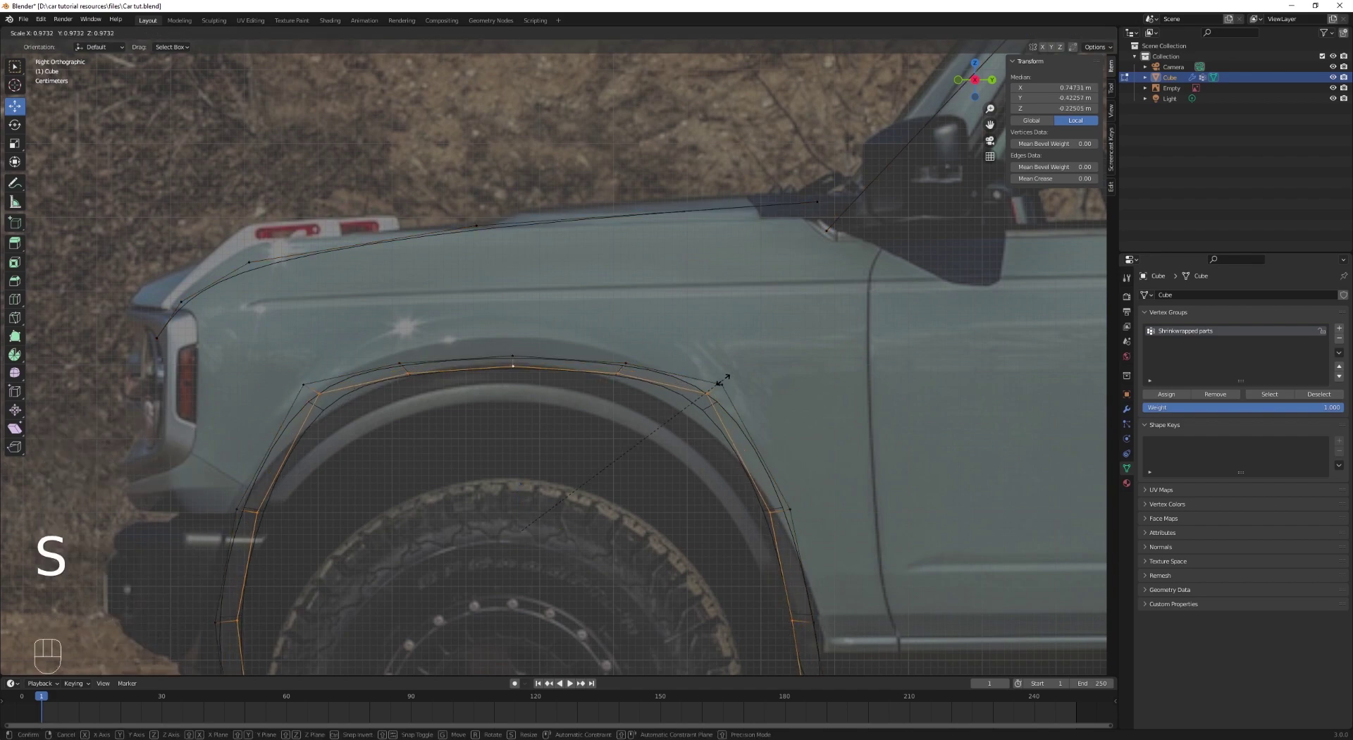
pyautogui.click(721, 381)
pyautogui.scroll(-2, 720, 381)
pyautogui.scroll(1, 720, 381)
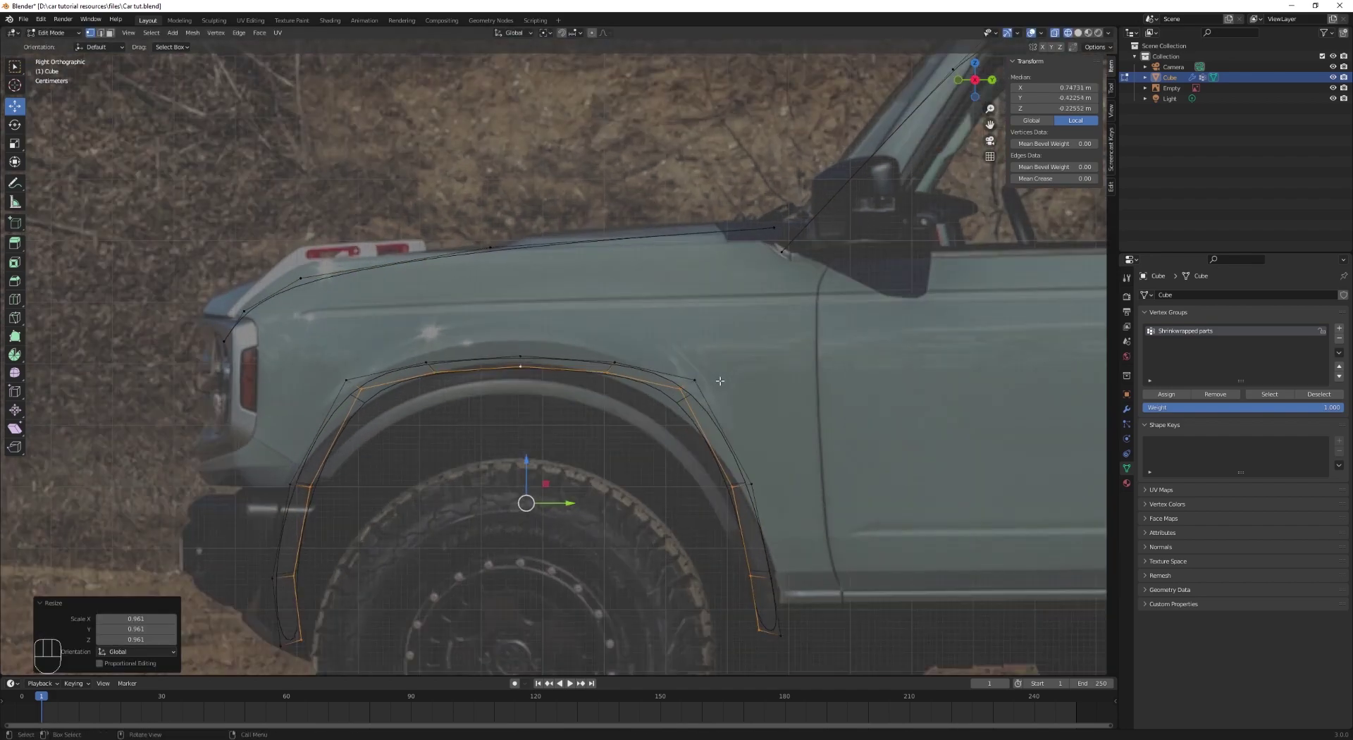
# Step: Widen the inner arch loop slightly along Y, shift it slightly down along Z, and return to Object Mode
pyautogui.press('s')
pyautogui.press('y')
pyautogui.click(724, 384)
pyautogui.press('g')
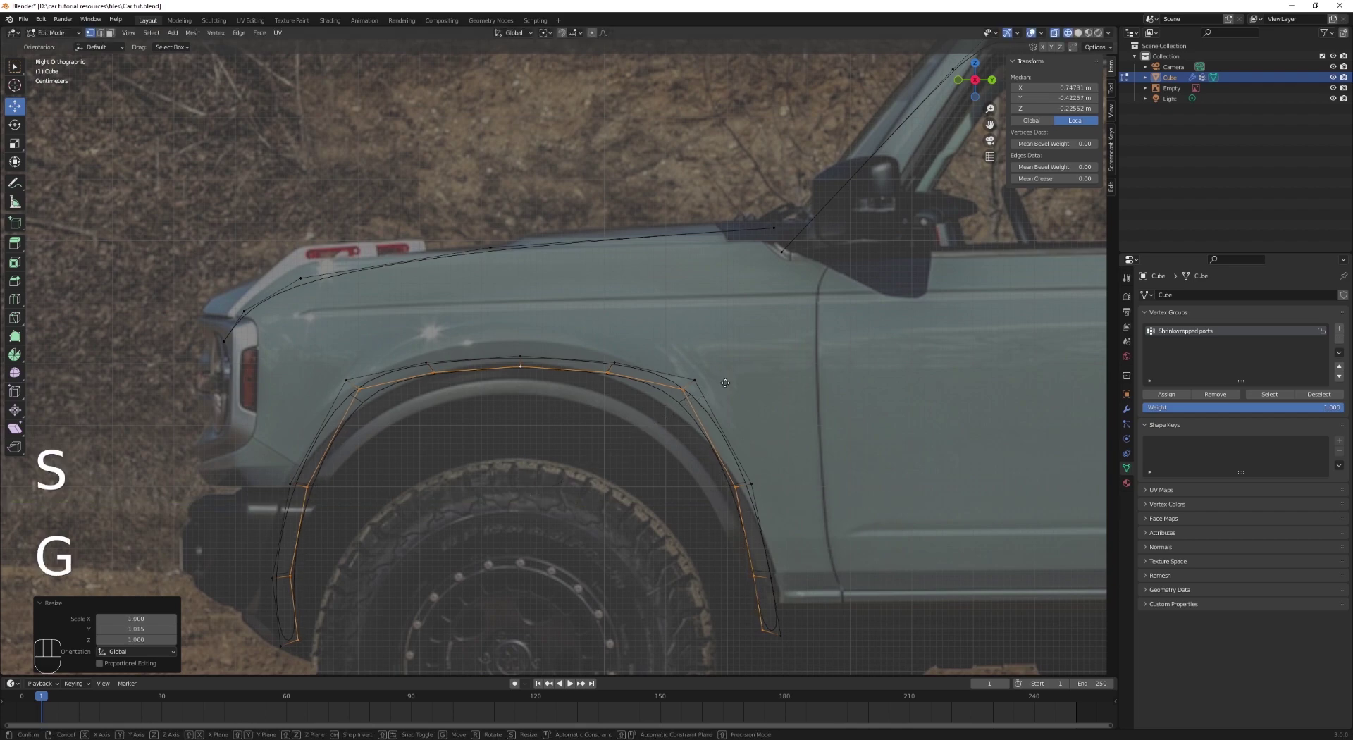
pyautogui.press('z')
pyautogui.click(724, 389)
pyautogui.press('Tab')
pyautogui.scroll(-4, 724, 389)
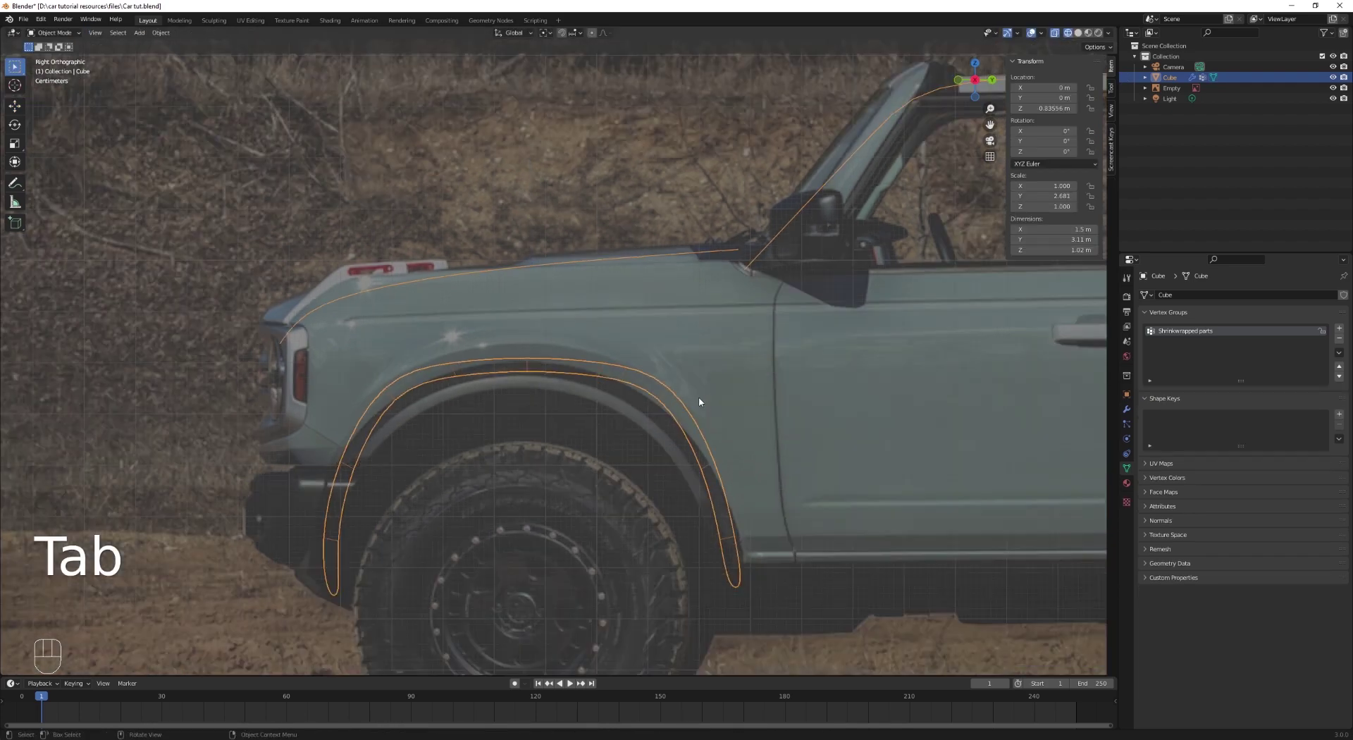
# Step: Duplicate the complete front wheel arch strip and move the copy about 2.19 m along Y over the rear wheel
pyautogui.press('Tab')
pyautogui.press('a')
pyautogui.keyDown('alt'); pyautogui.click(496, 368); pyautogui.keyUp('alt')
pyautogui.press('ctrl+KP_Add')
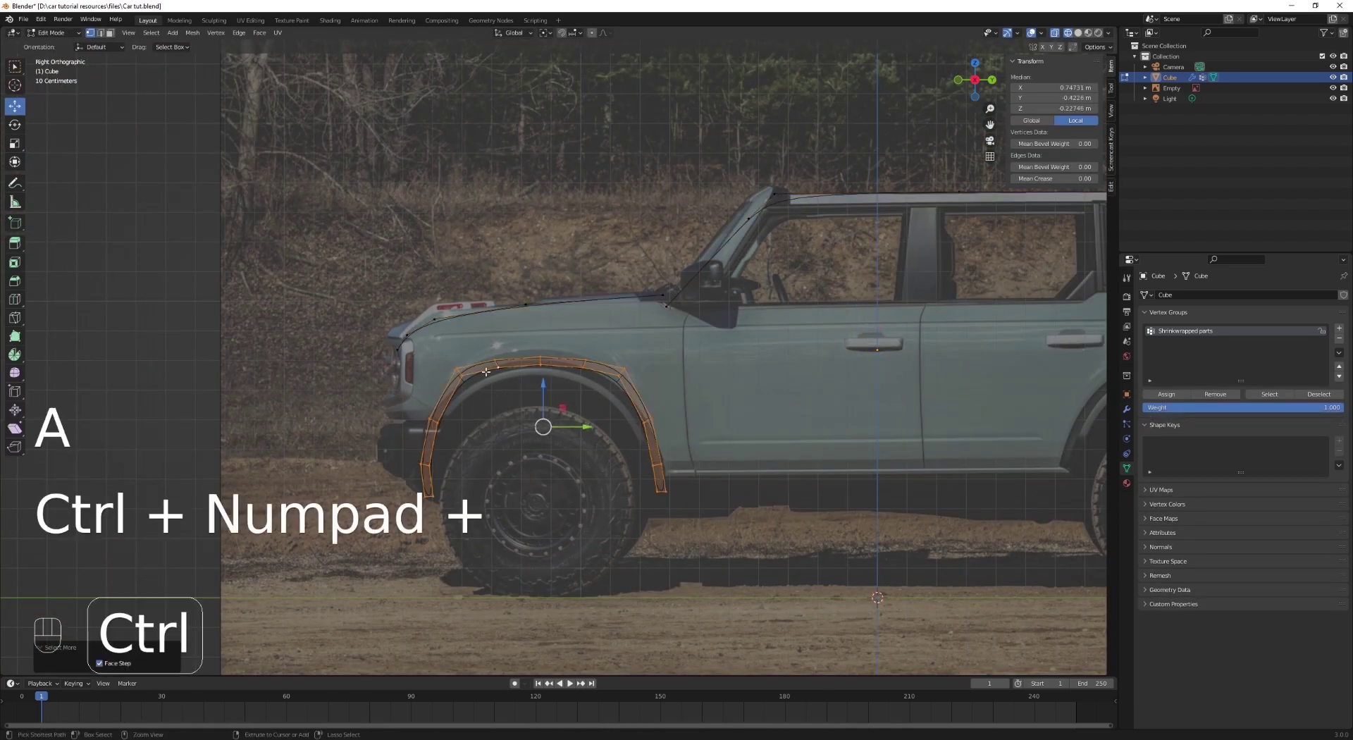
pyautogui.scroll(-2, 505, 456)
pyautogui.scroll(1, 505, 456)
pyautogui.hotkey('shift', 'd')
pyautogui.rightClick(406, 409)
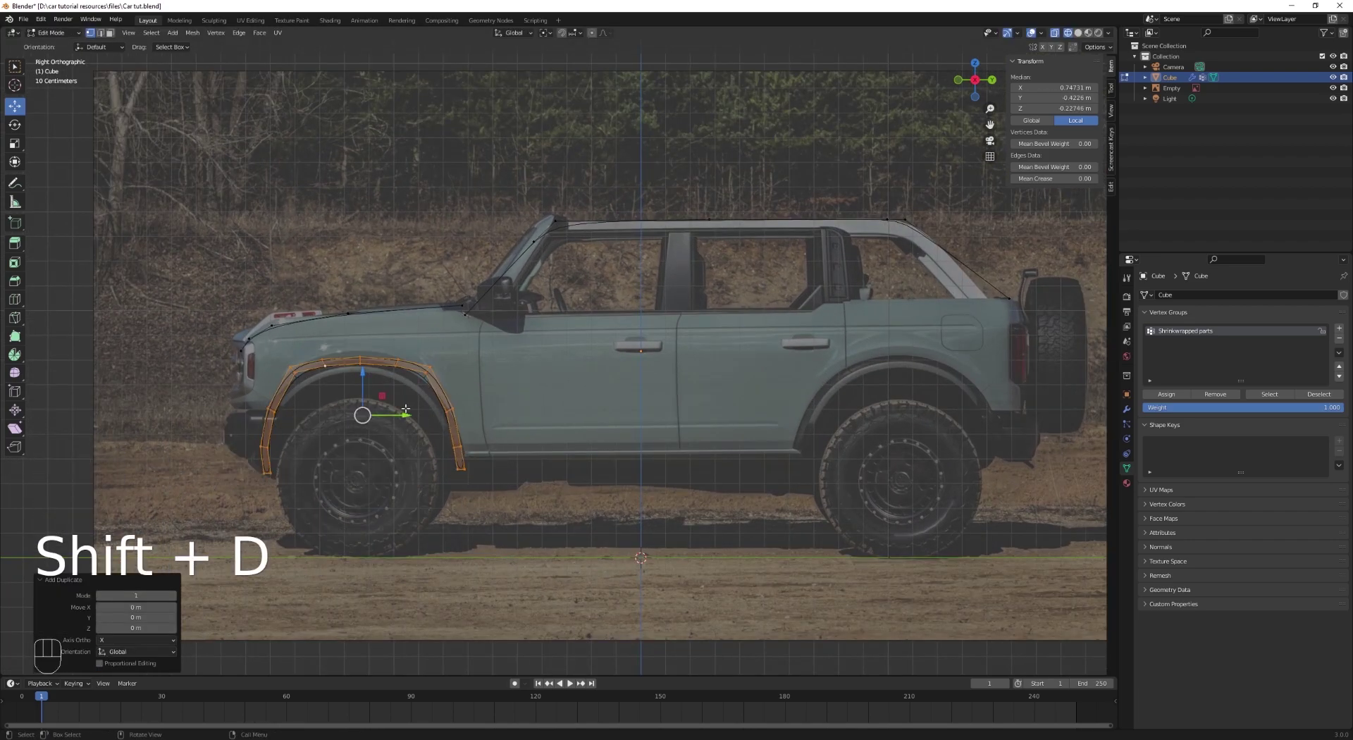
pyautogui.moveTo(397, 415); pyautogui.dragTo(940, 415)
# Step: Rotate the rear wheel arch copy by about 0.5° in the side view
pyautogui.scroll(-1, 645, 389)
pyautogui.scroll(1, 867, 401)
pyautogui.press('r')
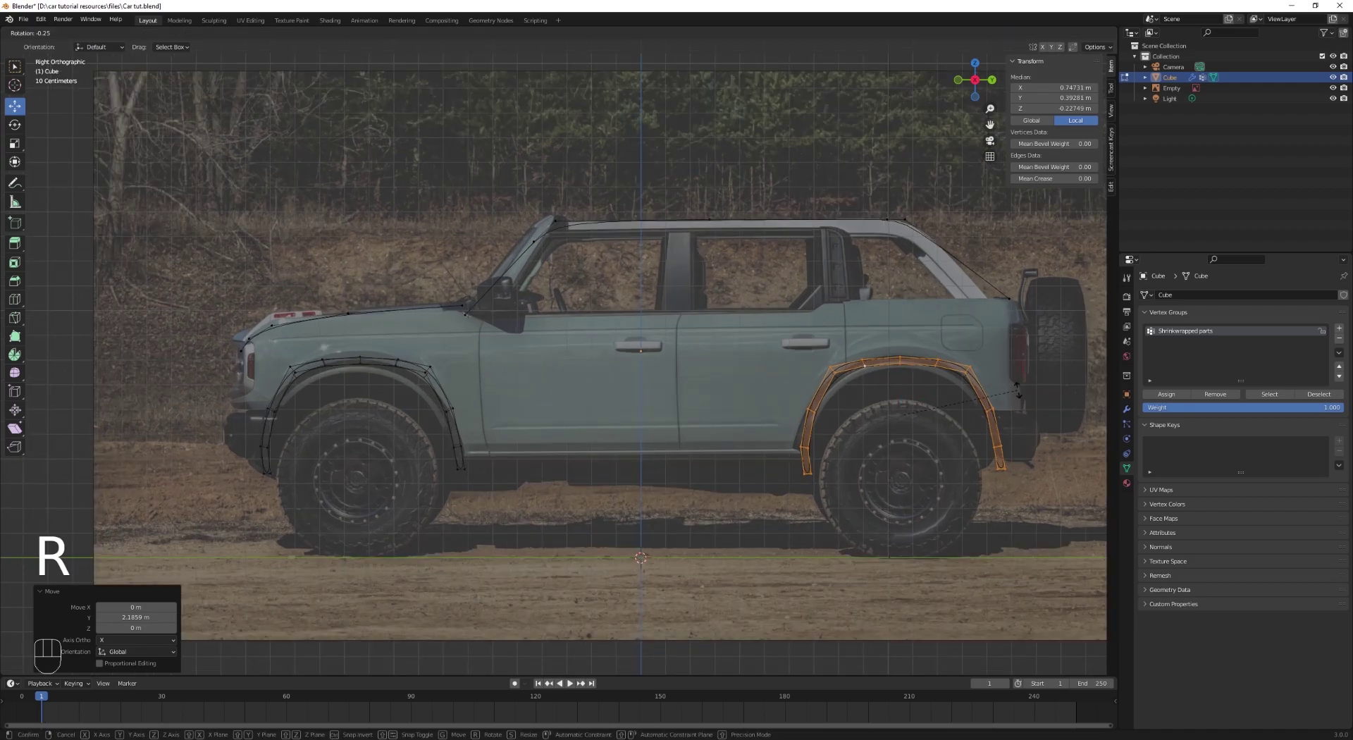
pyautogui.press('r')
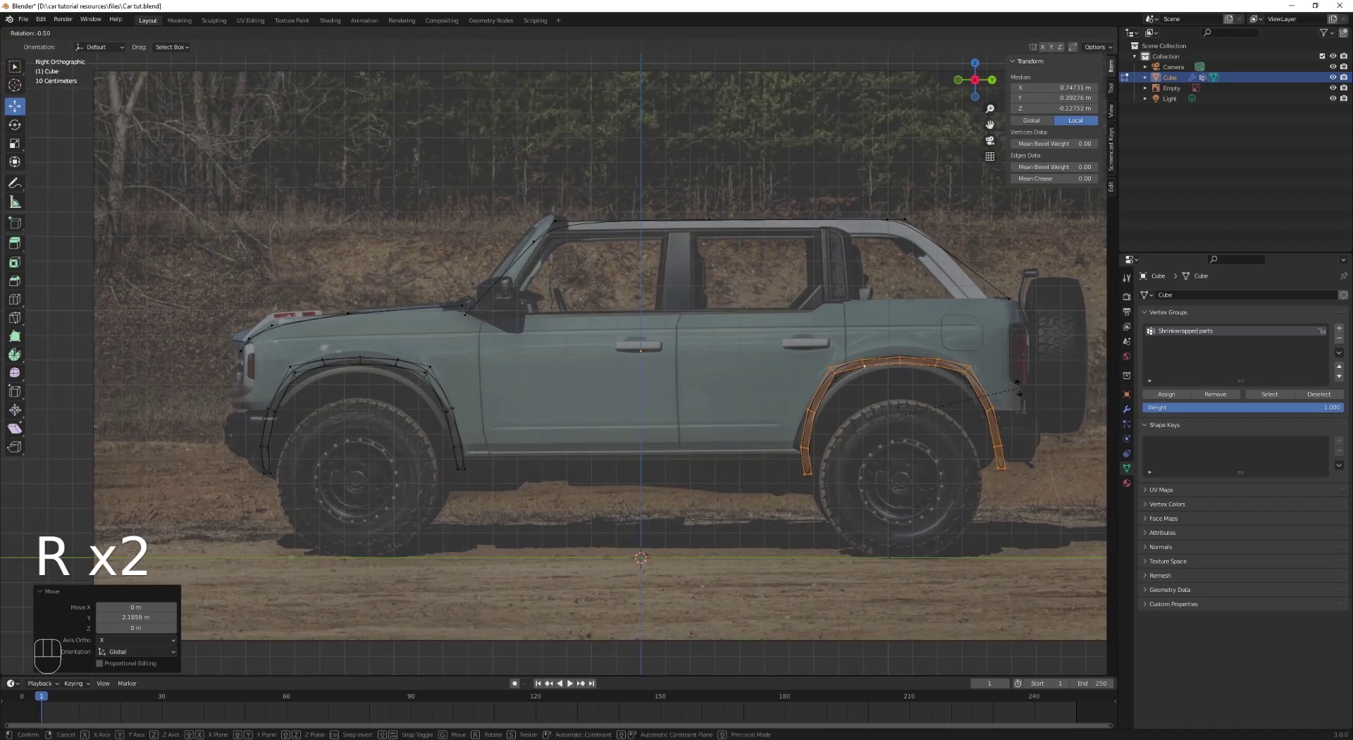
pyautogui.click(1019, 389)
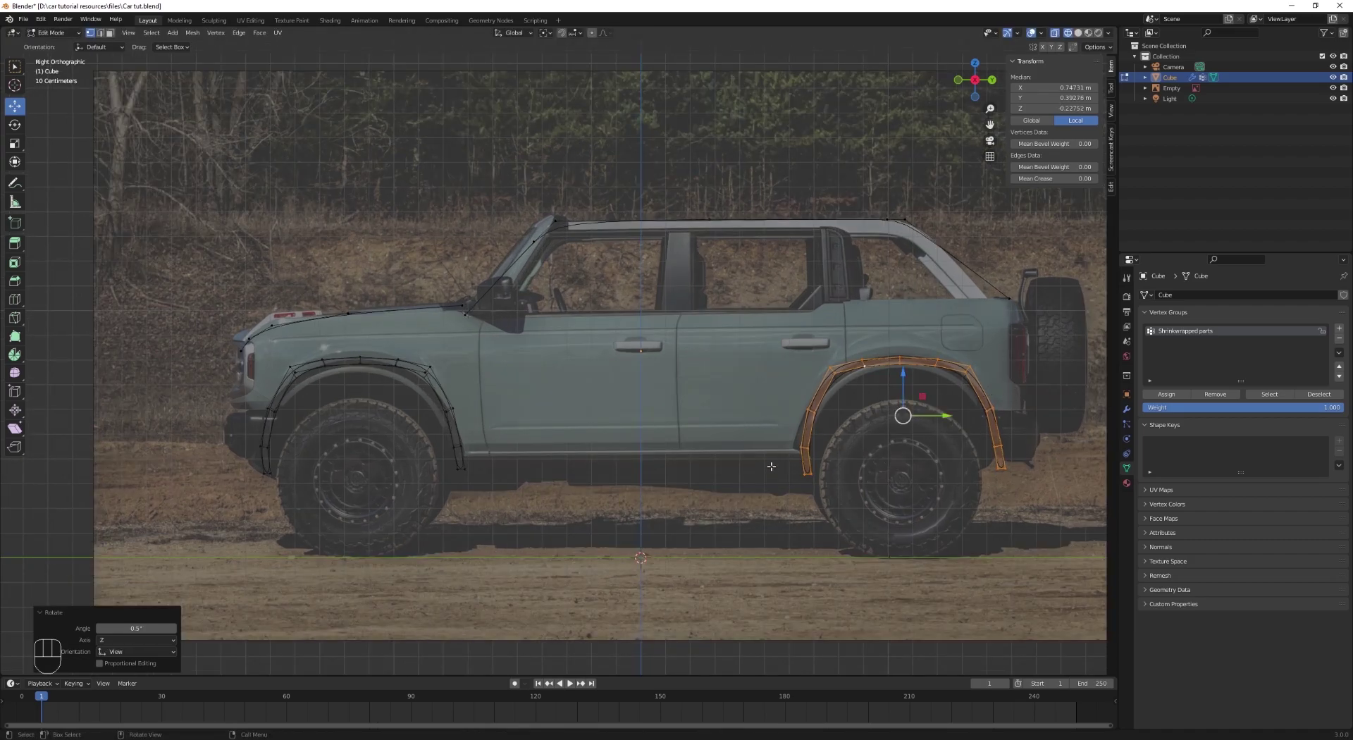
# Step: Mirror the rear wheel arch by scaling it -1 along Y, then rotate it about 2.55° to match the rear fender
pyautogui.press('s')
pyautogui.press('y')
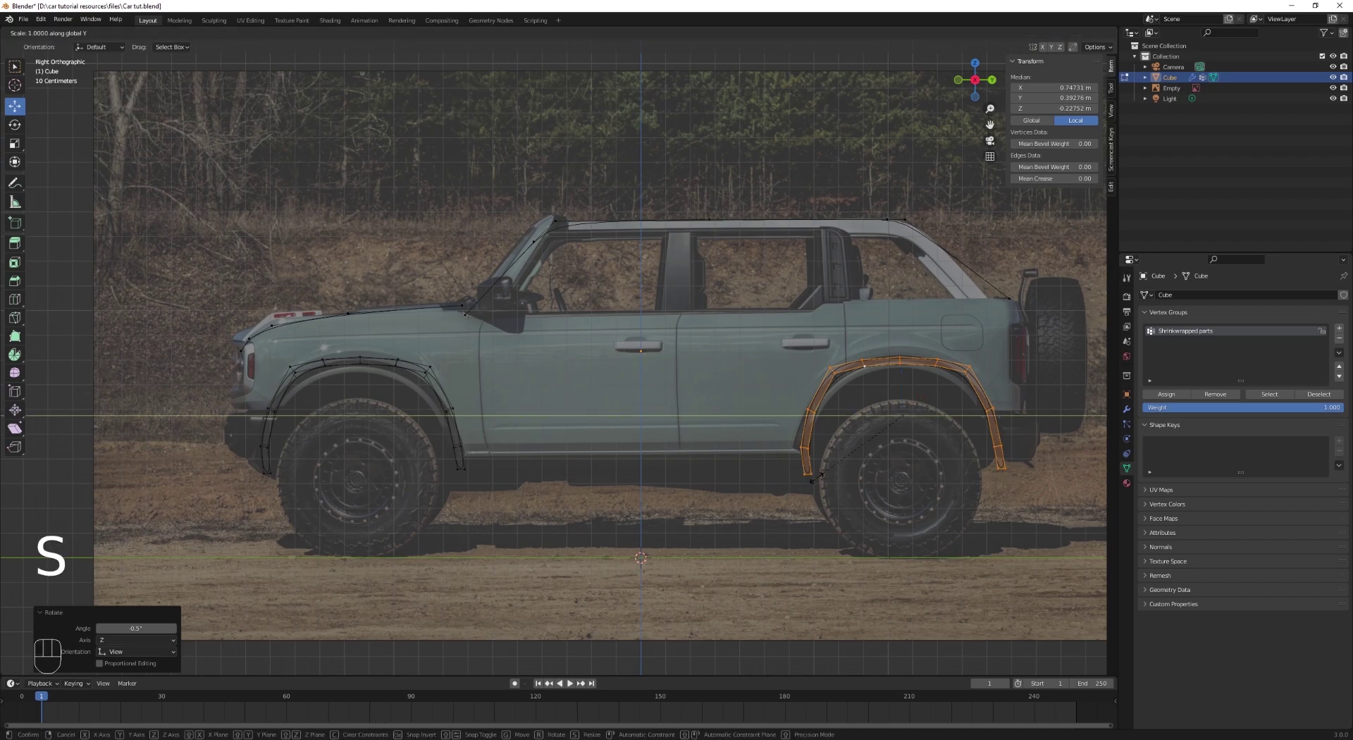
pyautogui.click(816, 478)
pyautogui.press('r')
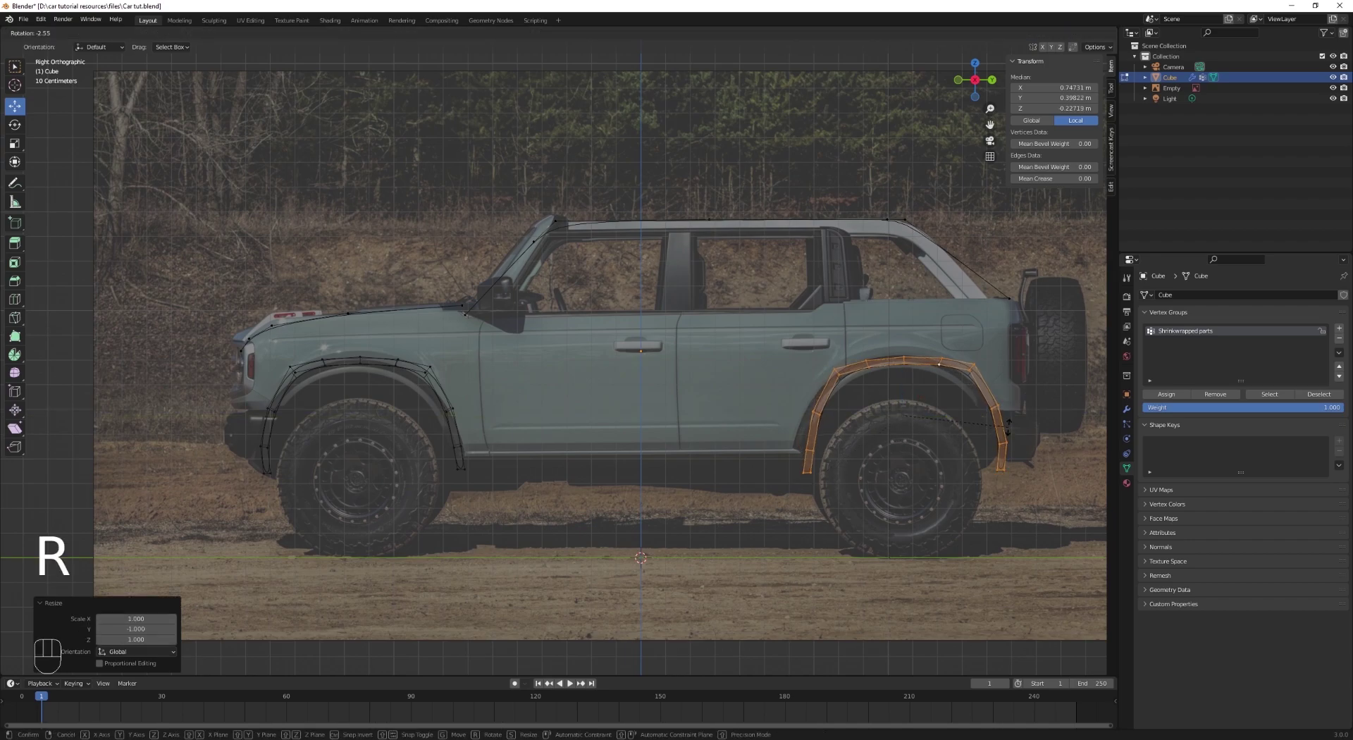
pyautogui.click(1008, 427)
pyautogui.press('Tab')
pyautogui.scroll(-1, 818, 433)
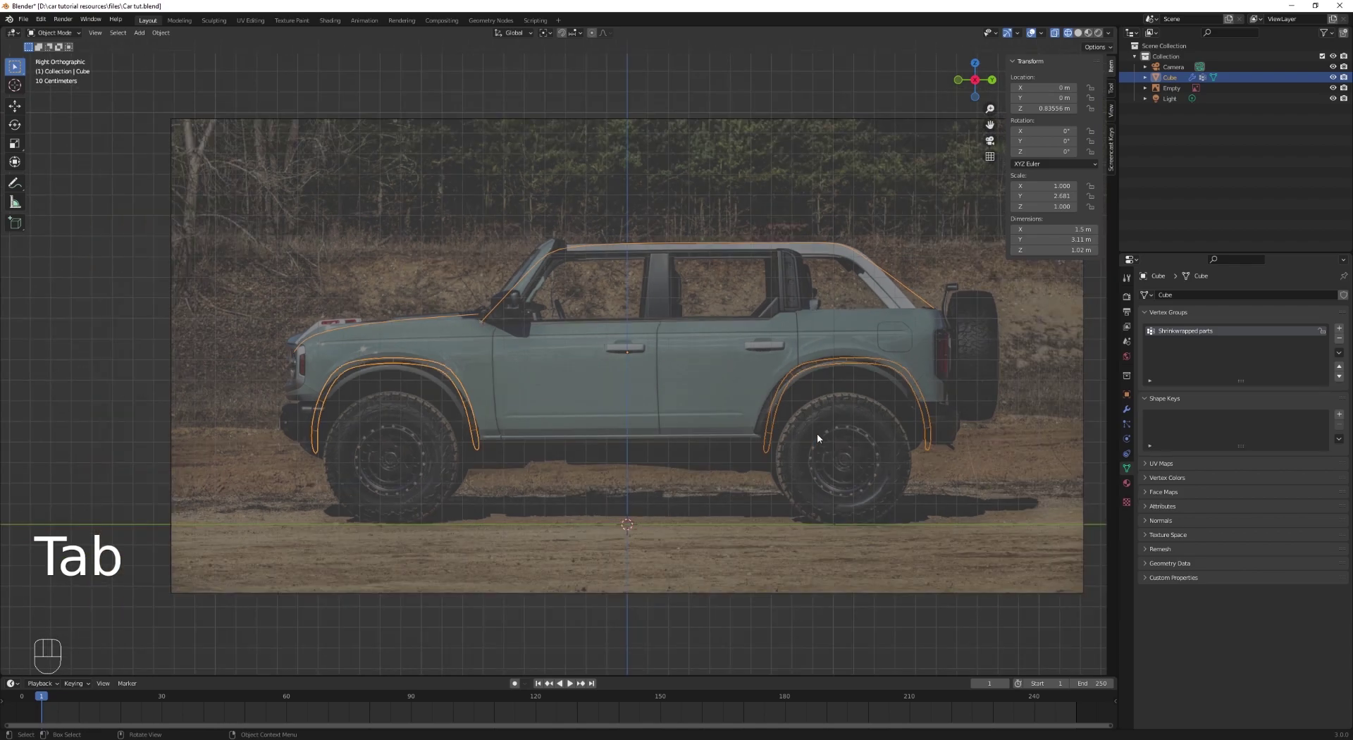
# Step: Nudge the rear wheel arch slightly forward along Y and about 0.025 m outward along X
pyautogui.press('Tab')
pyautogui.moveTo(891, 405); pyautogui.dragTo(884, 405)
pyautogui.press('Tab')
pyautogui.scroll(-3, 709, 487)
pyautogui.moveTo(709, 487); pyautogui.dragTo(733, 513, button='middle')
pyautogui.press('Tab')
pyautogui.moveTo(854, 383); pyautogui.dragTo(857, 385)
pyautogui.moveTo(749, 430); pyautogui.dragTo(688, 463, button='middle')
pyautogui.press('Tab')
pyautogui.press('Tab')
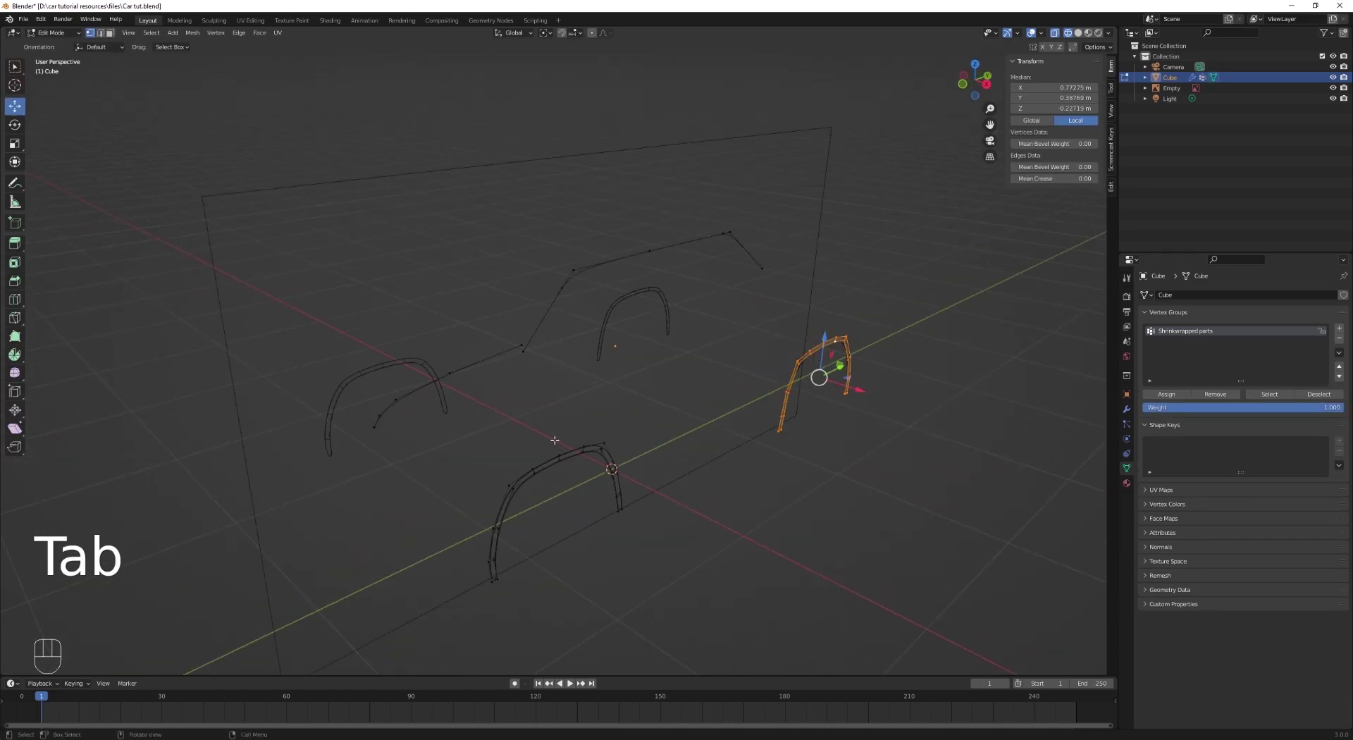
# Step: Select the outer edge loops of the front and rear wheel arches and extrude them about 0.05 m inward along X
pyautogui.click(615, 462)
pyautogui.press('KP_3')
pyautogui.scroll(4, 552, 439)
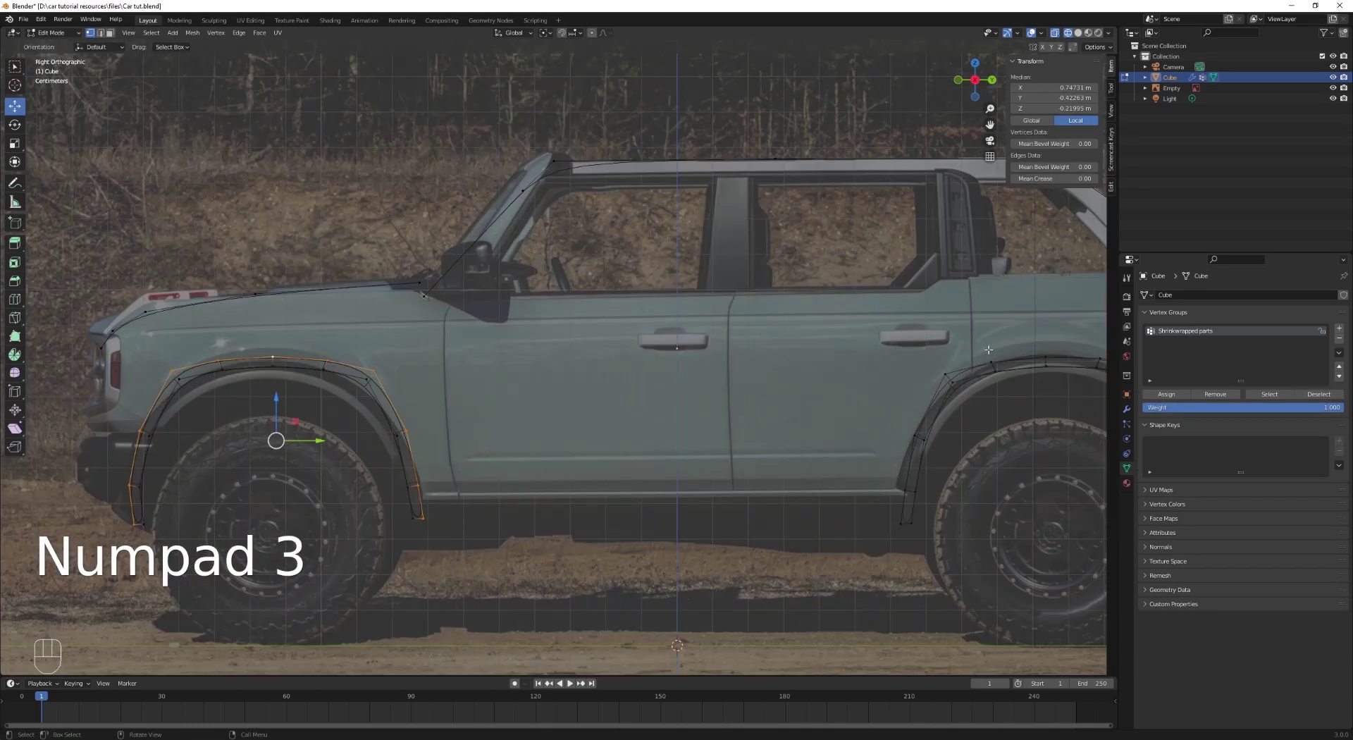
pyautogui.keyDown('alt'); pyautogui.keyDown('shift'); pyautogui.click(984, 367); pyautogui.keyUp('shift'); pyautogui.keyUp('alt')
pyautogui.scroll(-4, 784, 392)
pyautogui.moveTo(700, 430); pyautogui.dragTo(771, 440, button='middle')
pyautogui.press('e')
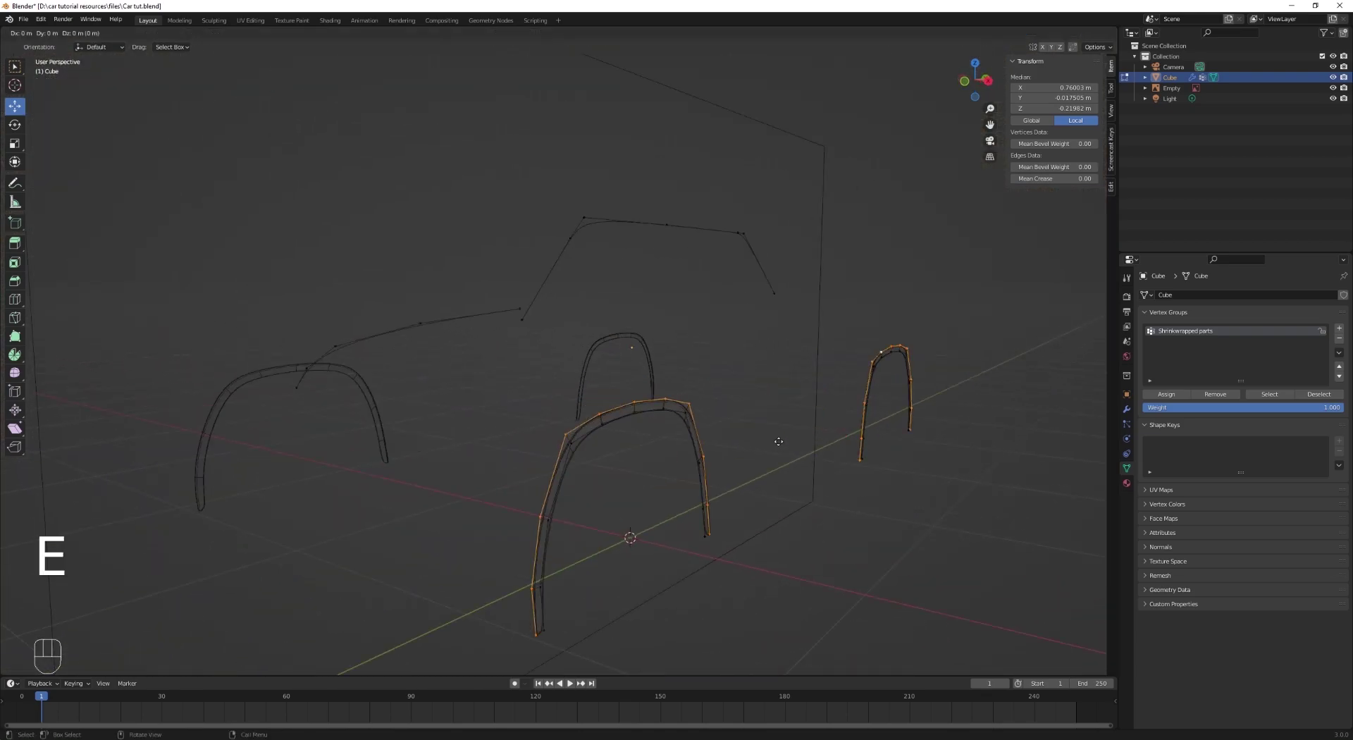
pyautogui.click(765, 436)
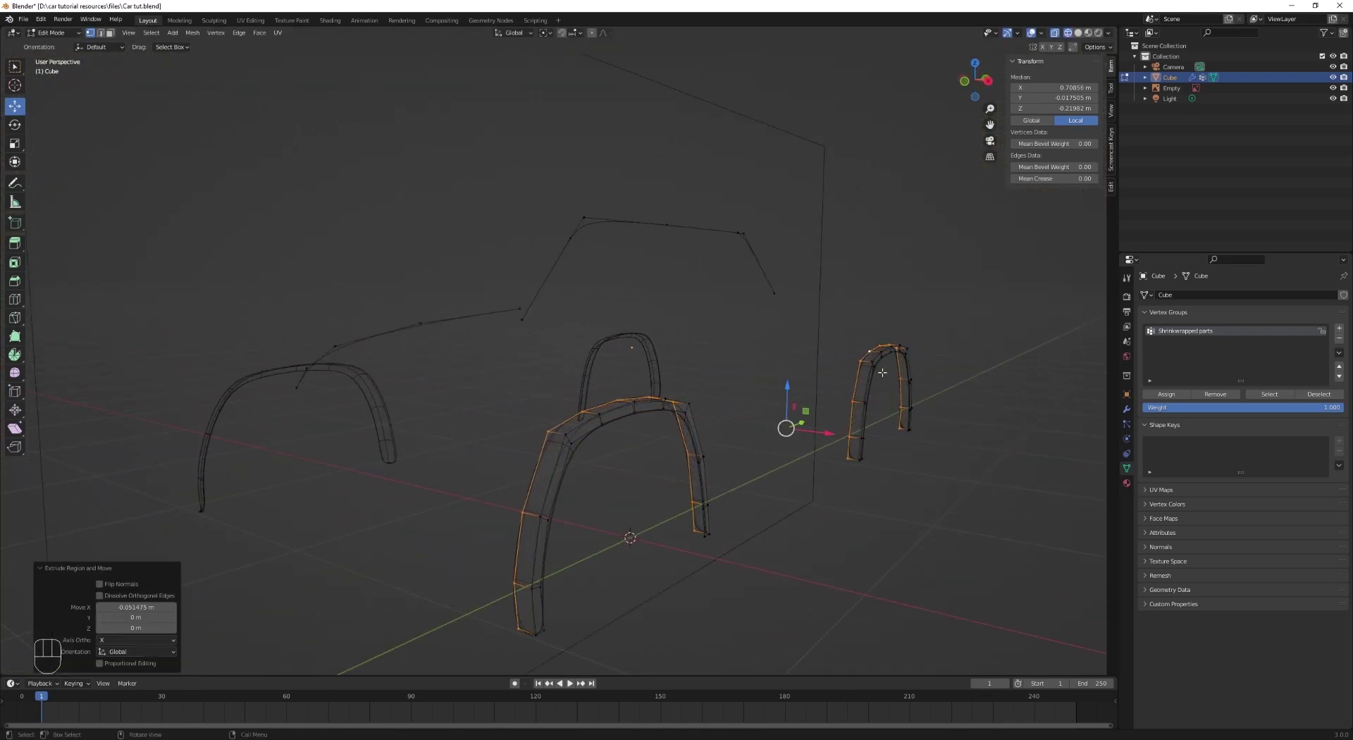
# Step: With the pivot on Individual Origins, scale the extruded arch loops to 1.085 and move them up along Z
pyautogui.click(544, 32)
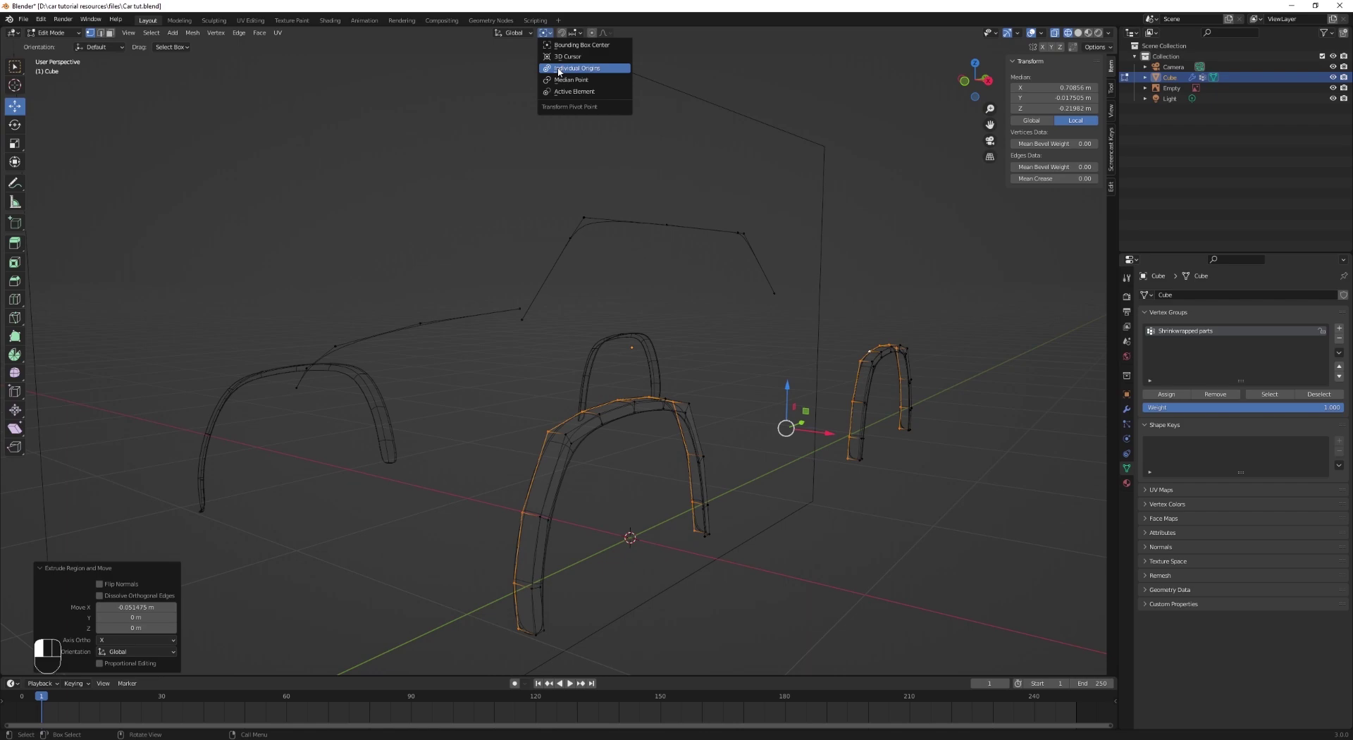
pyautogui.click(559, 68)
pyautogui.press('s')
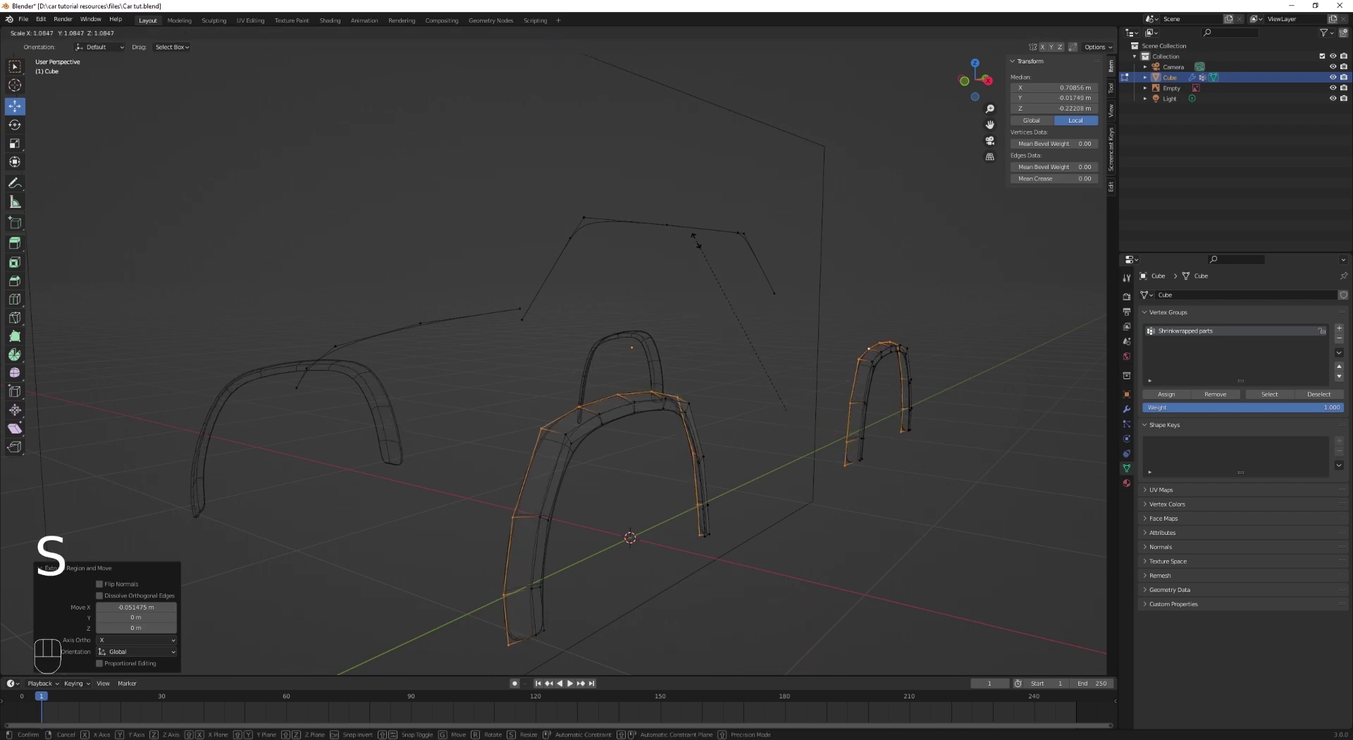
pyautogui.click(694, 239)
pyautogui.press('KP_3')
pyautogui.scroll(2, 576, 349)
pyautogui.press('g')
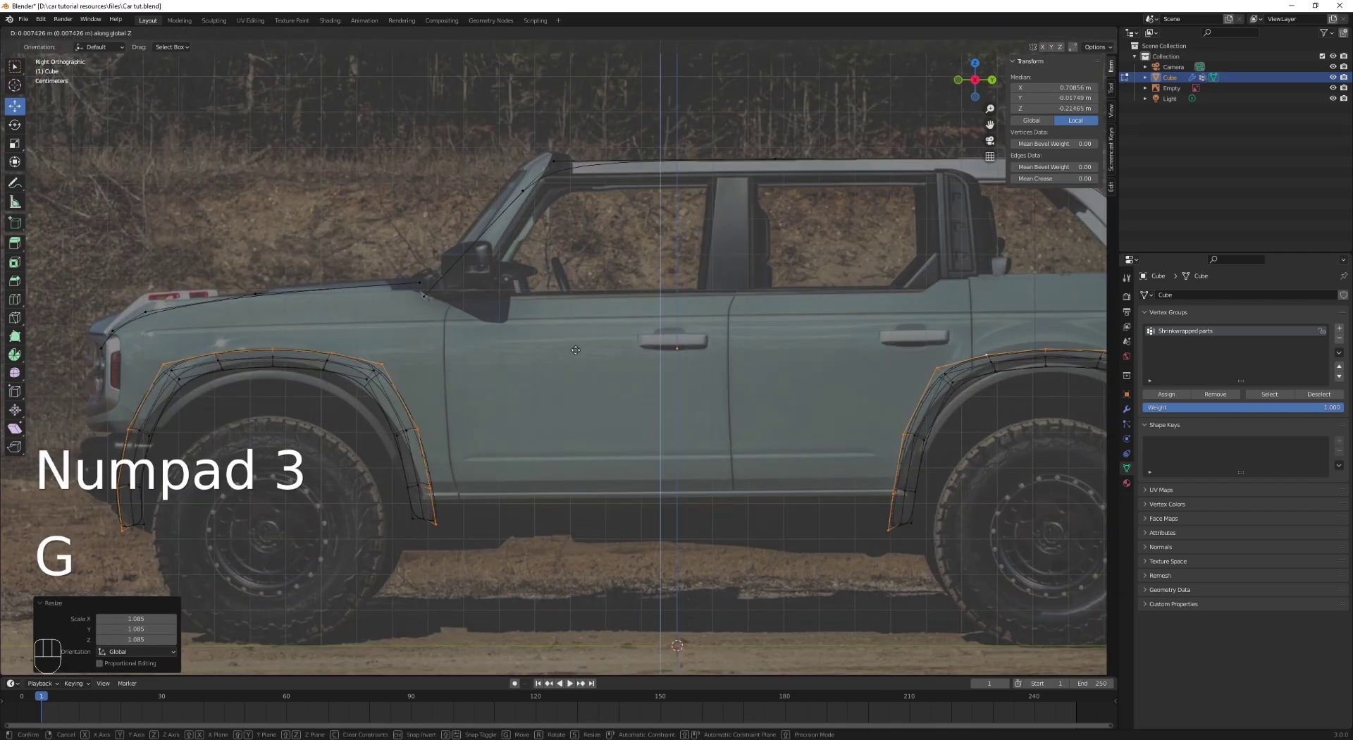
pyautogui.click(576, 345)
pyautogui.press('Tab')
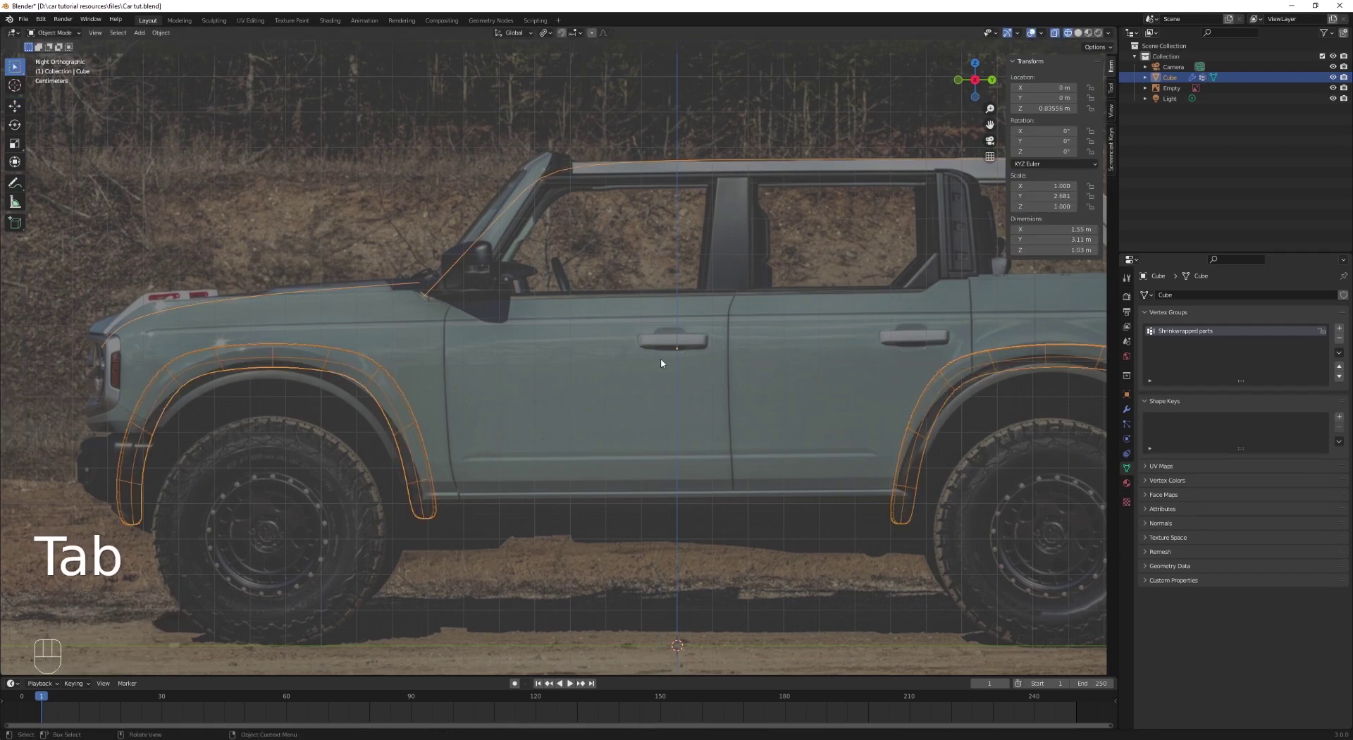
# Step: Switch to solid shading and add a loop cut on the front wheel arch close to its outer corner edge
pyautogui.scroll(-4, 565, 398)
pyautogui.scroll(2, 564, 399)
pyautogui.press('z')
pyautogui.keyDown('shift'); pyautogui.moveTo(440, 409); pyautogui.dragTo(663, 423, button='middle'); pyautogui.keyUp('shift')
pyautogui.scroll(1, 663, 423)
pyautogui.press('Tab')
pyautogui.scroll(5, 663, 425)
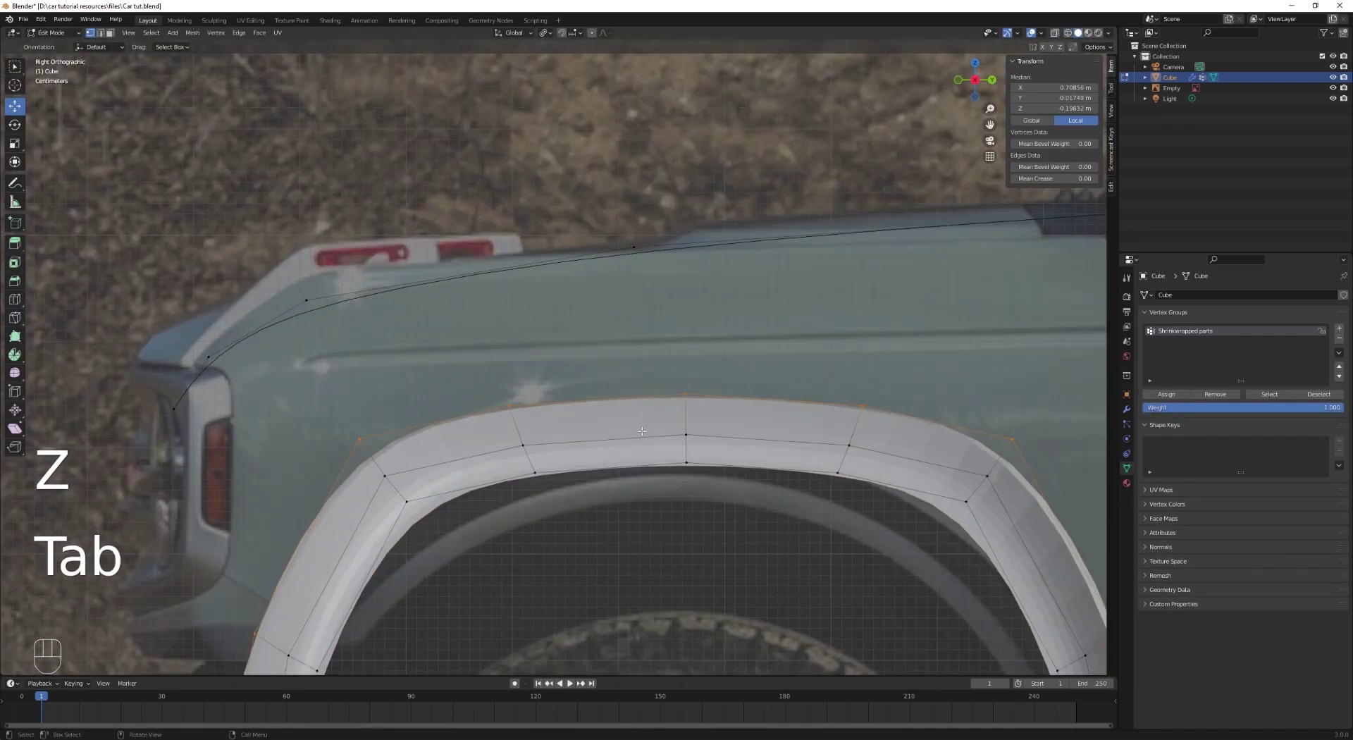
pyautogui.hotkey('ctrl', 'r')
pyautogui.click(689, 443)
pyautogui.click(690, 441)
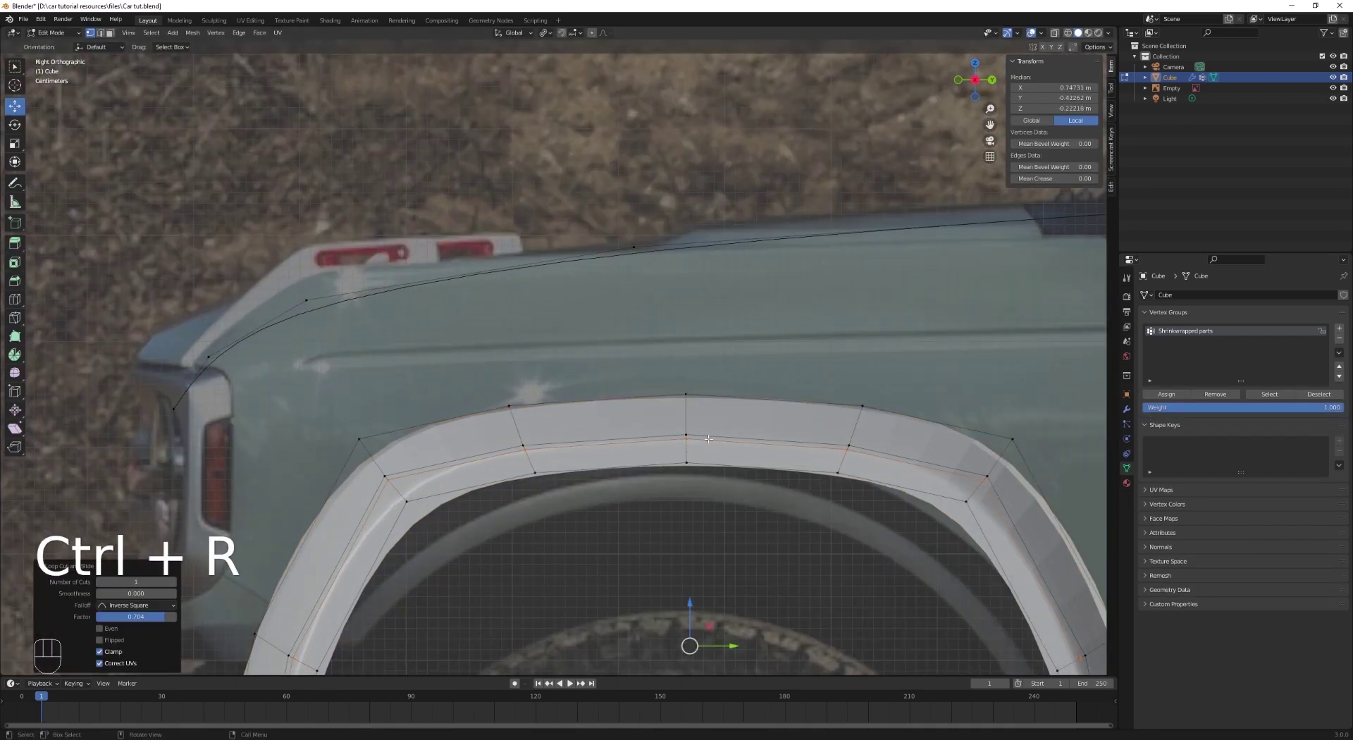
# Step: Add a matching loop cut on the rear wheel arch close to its outer corner edge
pyautogui.press('a')
pyautogui.scroll(-6, 690, 441)
pyautogui.keyDown('shift'); pyautogui.moveTo(997, 447); pyautogui.dragTo(350, 420, button='middle'); pyautogui.keyUp('shift')
pyautogui.scroll(7, 764, 412)
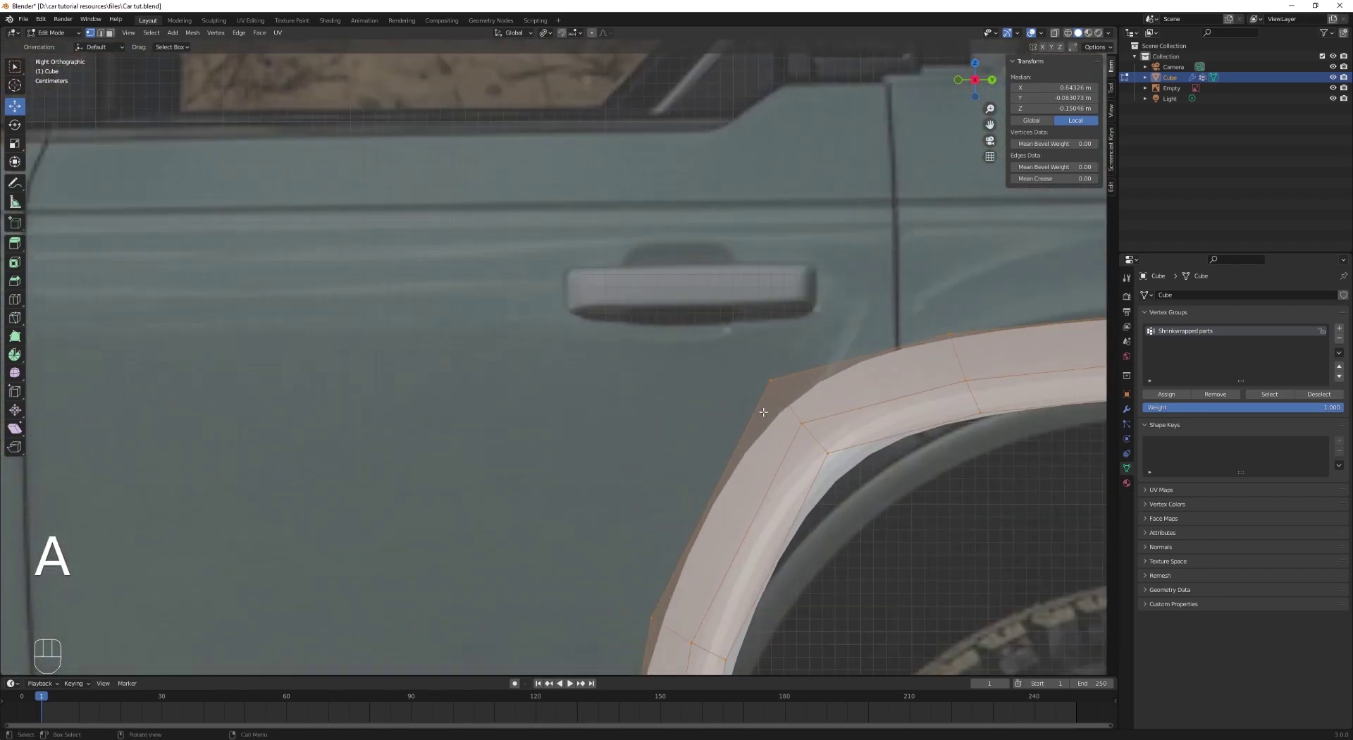
pyautogui.hotkey('ctrl', 'r')
pyautogui.click(810, 429)
pyautogui.click(811, 426)
# Step: Apply Shade Smooth to the entire mesh and return to Object Mode
pyautogui.press('a')
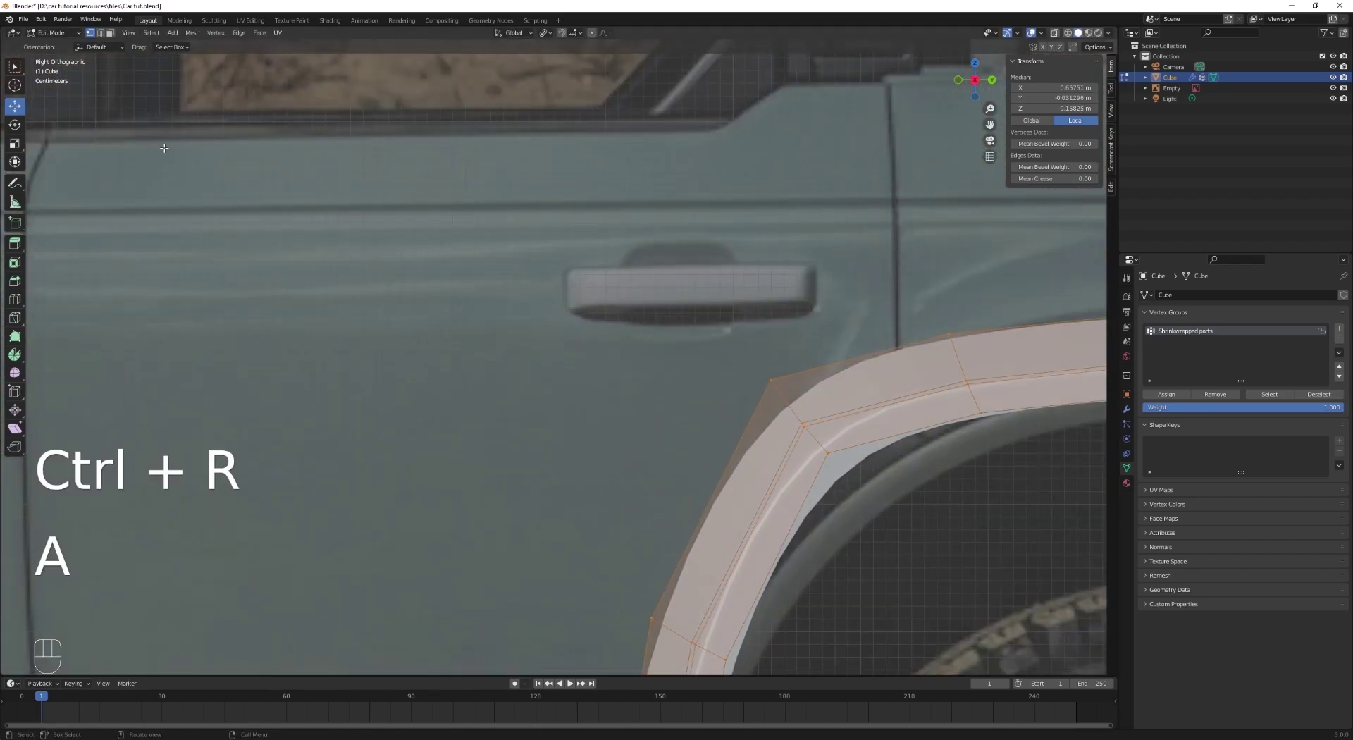
pyautogui.click(260, 33)
pyautogui.click(293, 227)
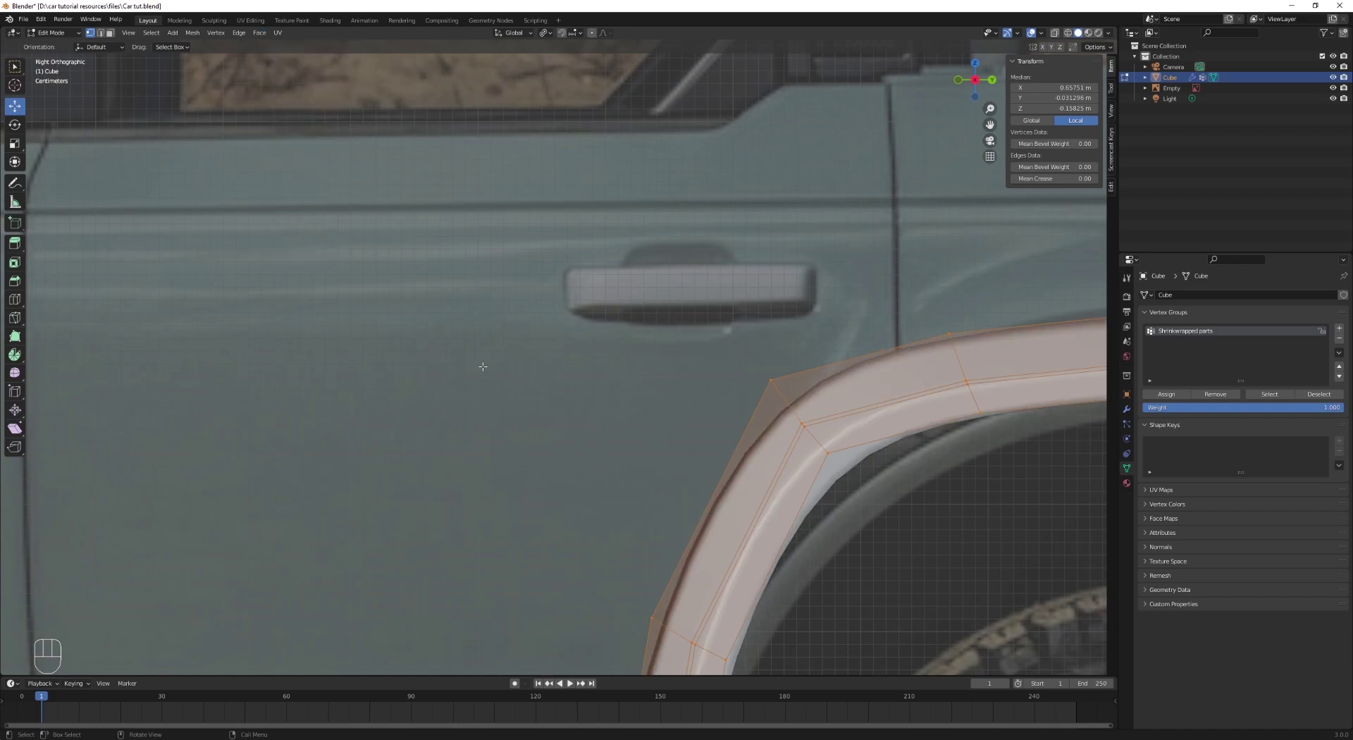
pyautogui.scroll(-6, 842, 382)
pyautogui.scroll(-6, 881, 409)
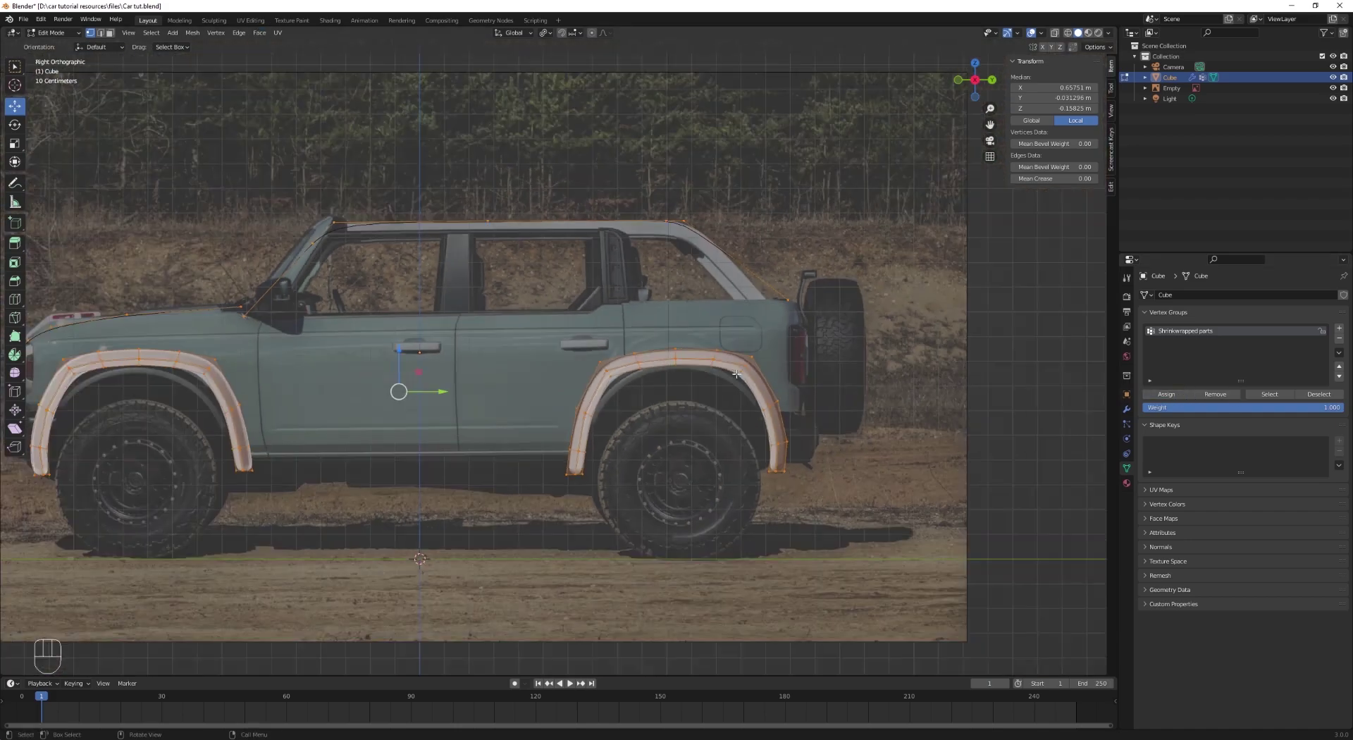
pyautogui.press('Tab')
# Step: In wireframe front view, select both wheel arches and rotate them by about 1.69°
pyautogui.press('z')
pyautogui.moveTo(284, 447)
pyautogui.keyDown('shift'); pyautogui.mouseDown(button='middle')
pyautogui.moveTo(699, 413)
pyautogui.moveTo(764, 432)
pyautogui.moveTo(754, 456)
pyautogui.moveTo(818, 387)
pyautogui.moveTo(649, 503)
pyautogui.moveTo(599, 205)
pyautogui.mouseUp(button='middle'); pyautogui.keyUp('shift')
pyautogui.press('Tab')
pyautogui.press('a')
pyautogui.moveTo(596, 194); pyautogui.dragTo(790, 631)
pyautogui.press('KP_1')
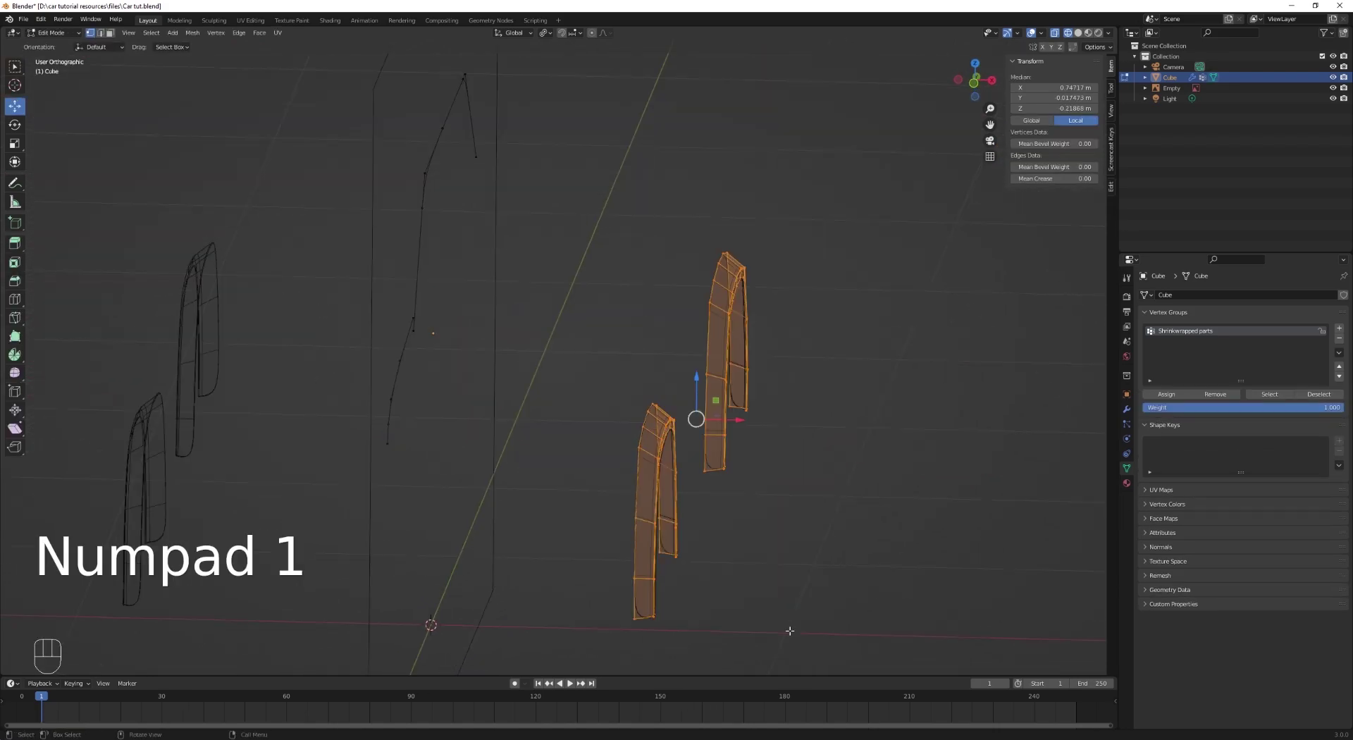
pyautogui.click(543, 32)
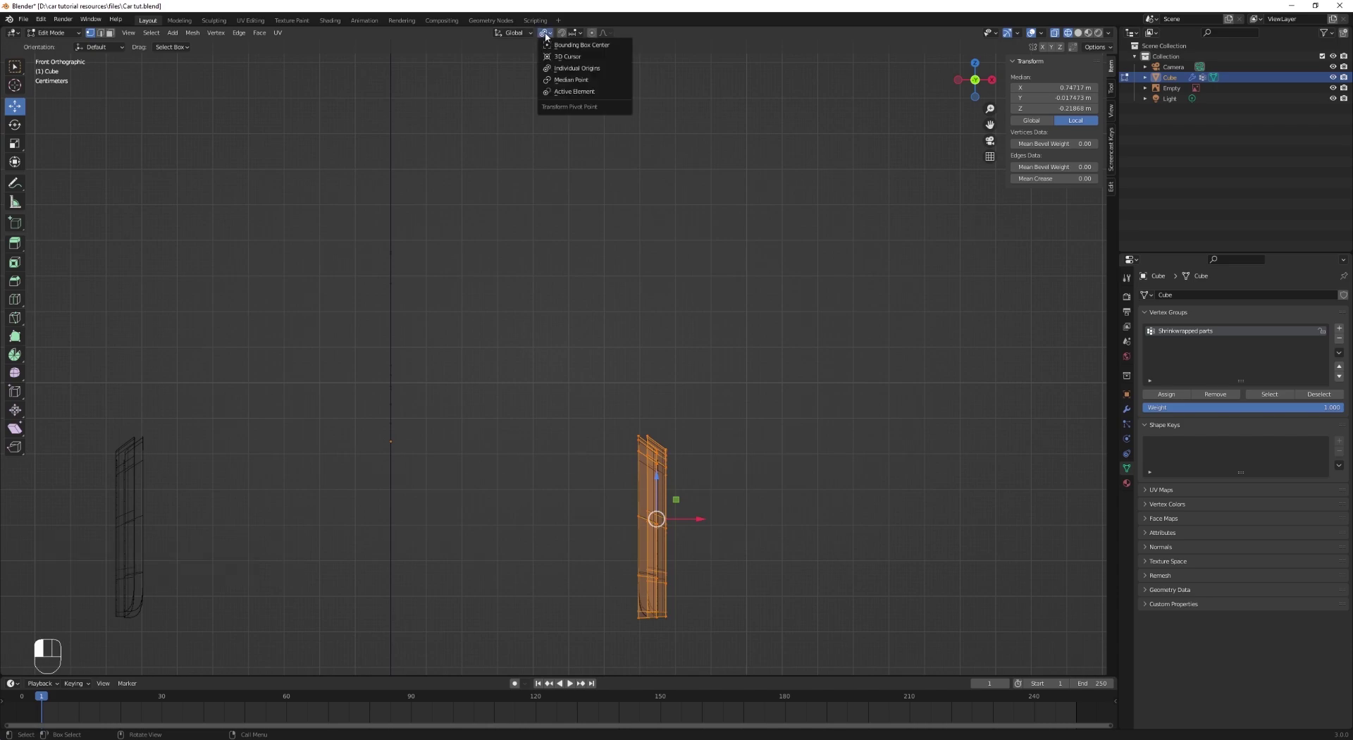
pyautogui.click(548, 107)
pyautogui.press('r')
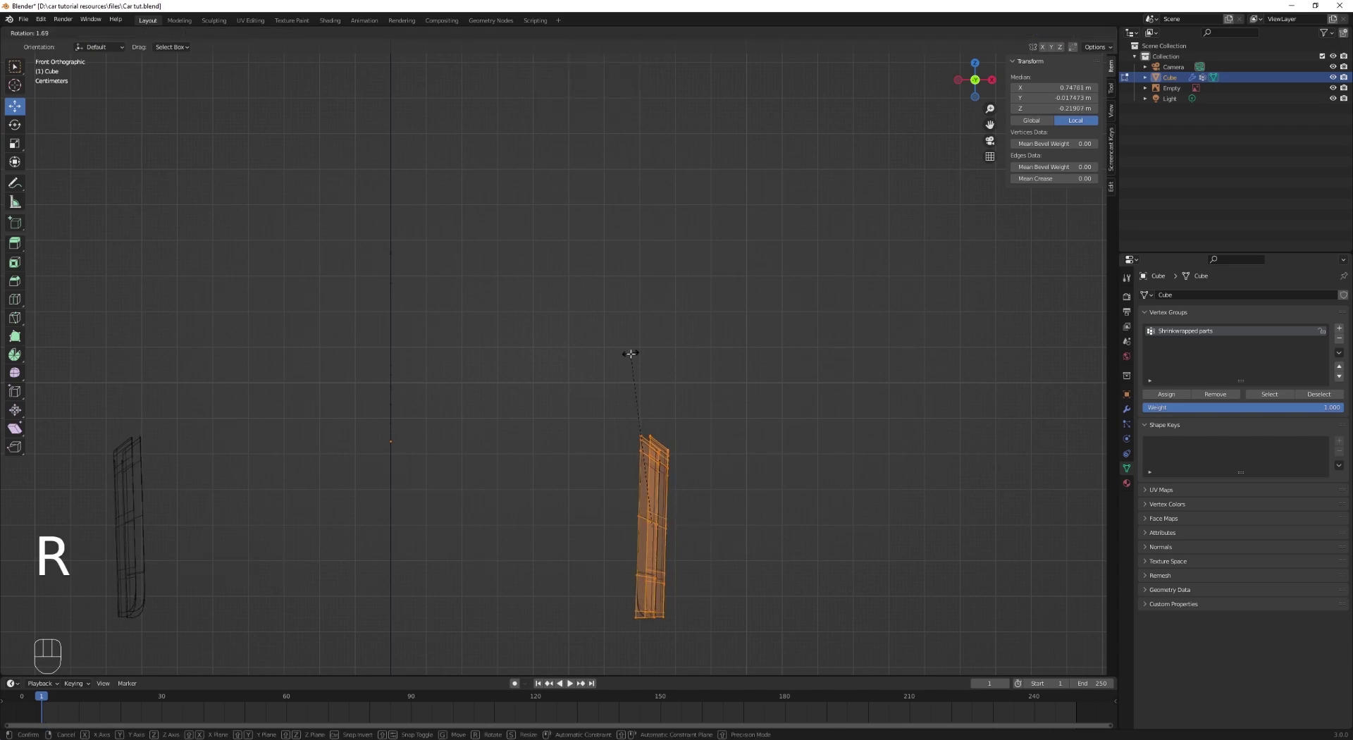
pyautogui.click(631, 354)
# Step: Move the vertices at the lower tip of the front wheel arch's forward leg inward along X
pyautogui.scroll(-3, 631, 354)
pyautogui.moveTo(525, 482); pyautogui.dragTo(471, 381, button='middle')
pyautogui.scroll(3, 471, 381)
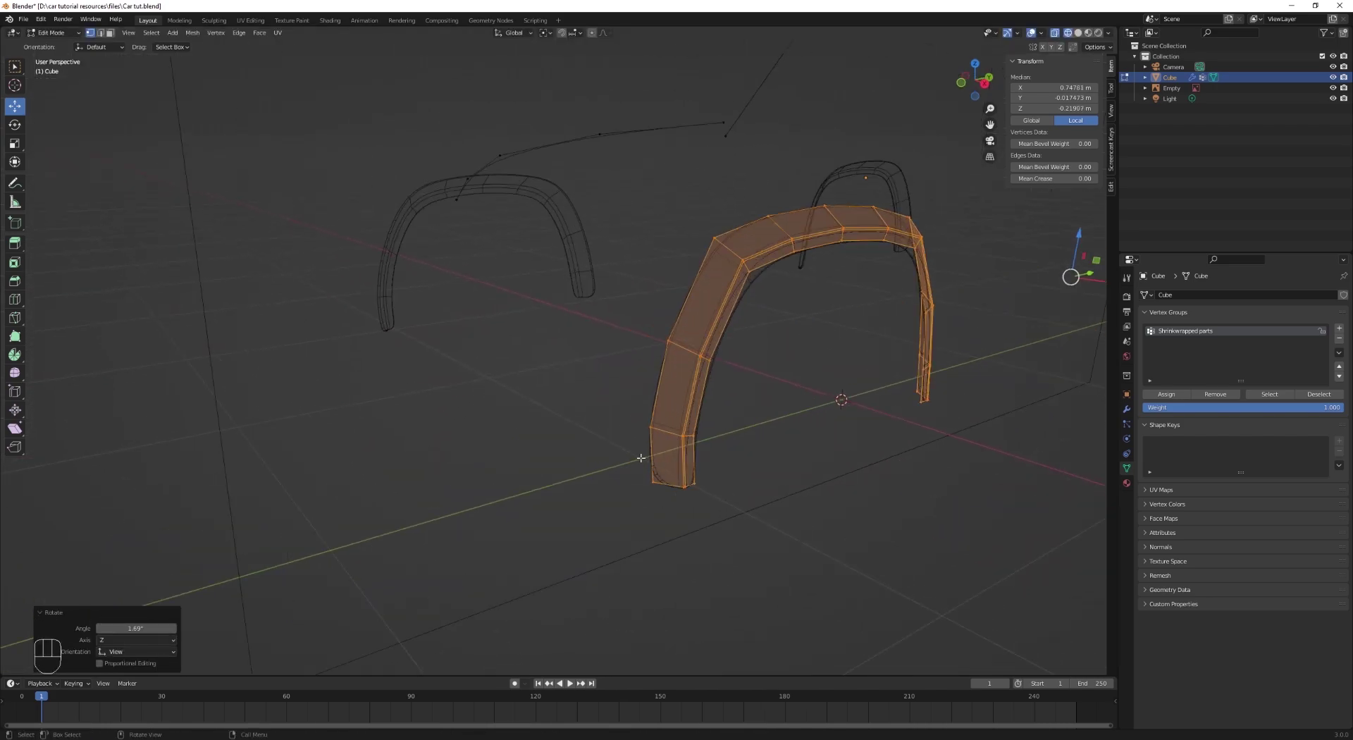
pyautogui.moveTo(668, 470); pyautogui.dragTo(729, 507)
pyautogui.moveTo(730, 507); pyautogui.dragTo(695, 468, button='middle')
pyautogui.scroll(3, 679, 462)
pyautogui.moveTo(636, 497); pyautogui.dragTo(608, 495)
# Step: Pull the outer vertices above the tip of the front arch's forward leg slightly inward along X to taper it
pyautogui.press('a')
pyautogui.moveTo(561, 346); pyautogui.dragTo(614, 381)
pyautogui.press('a')
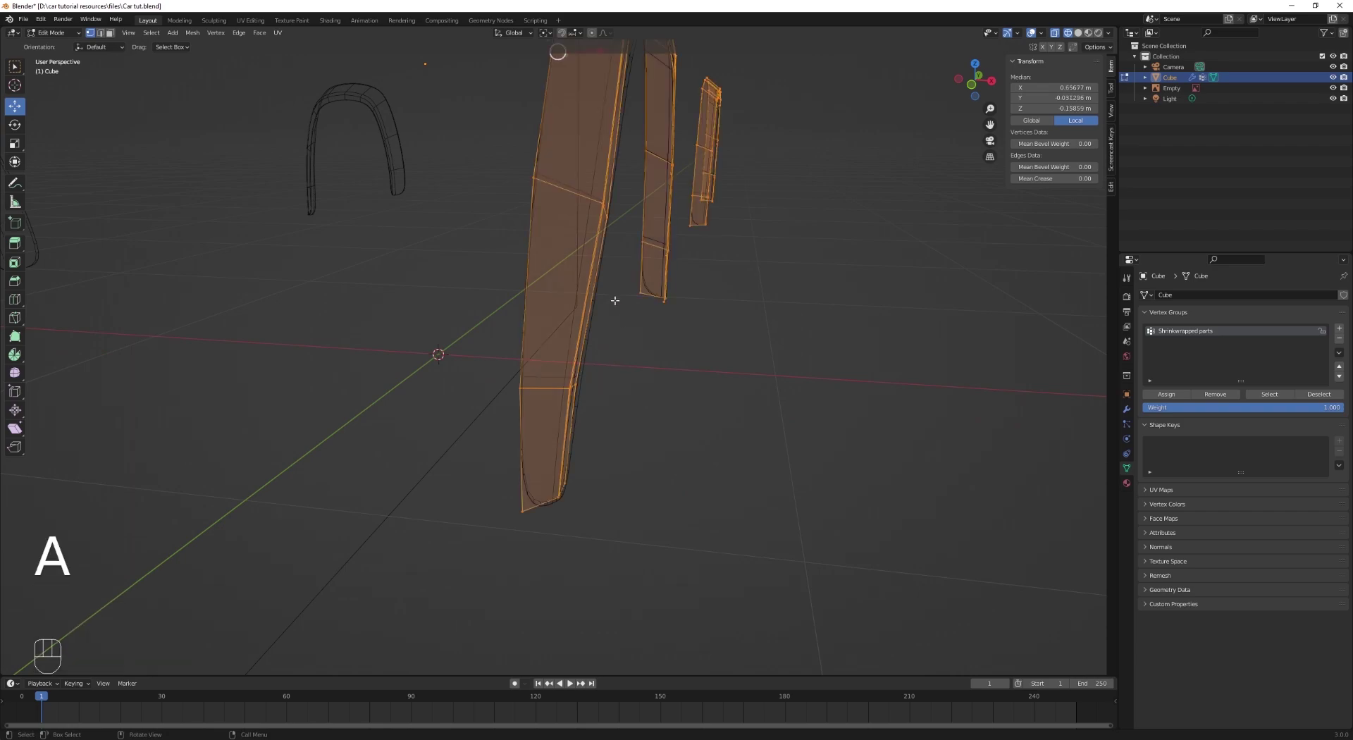
pyautogui.moveTo(616, 299); pyautogui.dragTo(515, 406, button='middle')
pyautogui.moveTo(550, 408); pyautogui.dragTo(550, 409)
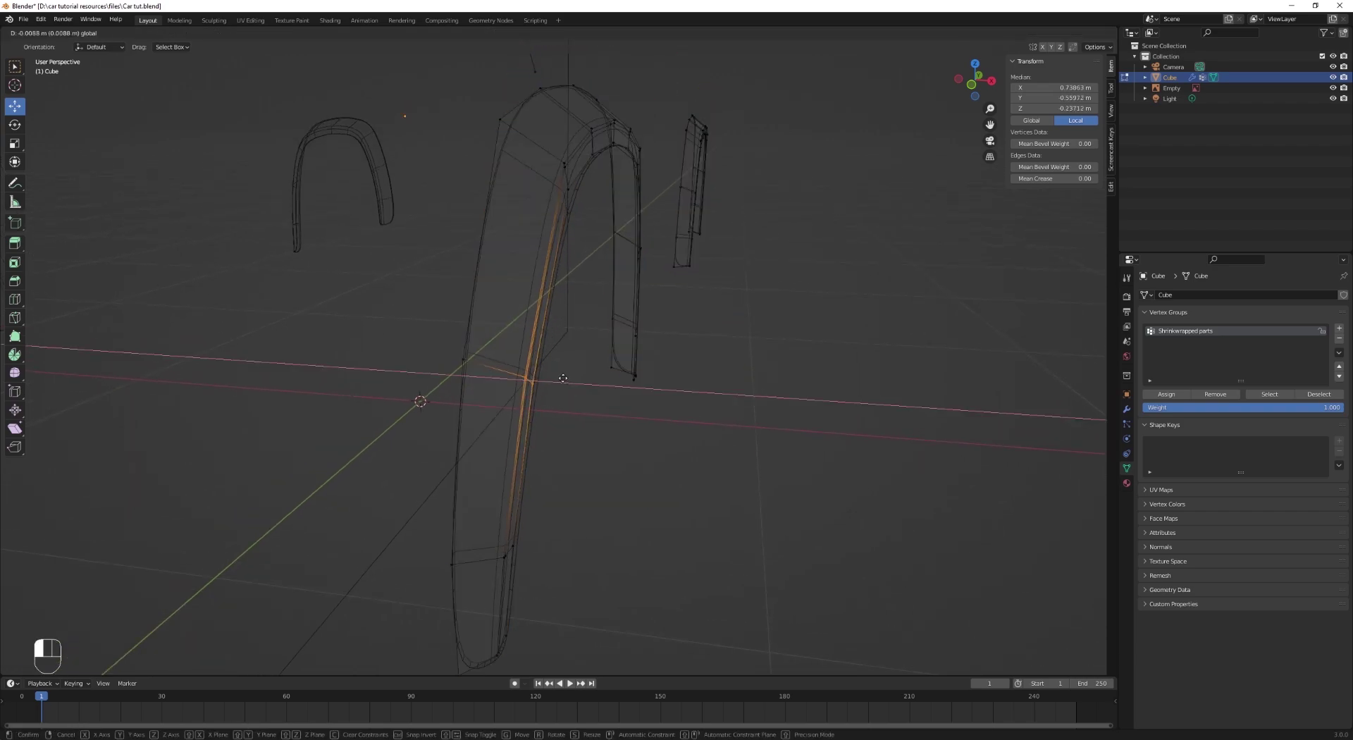
pyautogui.press('a')
# Step: Taper the rear leg of the front wheel arch by moving its lower outer vertices inward along X
pyautogui.moveTo(568, 387); pyautogui.dragTo(571, 522, button='middle')
pyautogui.moveTo(632, 615)
pyautogui.mouseDown()
pyautogui.moveTo(665, 660)
pyautogui.moveTo(634, 632)
pyautogui.mouseUp()
pyautogui.press('a')
pyautogui.moveTo(655, 502); pyautogui.dragTo(620, 481)
pyautogui.moveTo(620, 481); pyautogui.dragTo(626, 501, button='middle')
pyautogui.press('a')
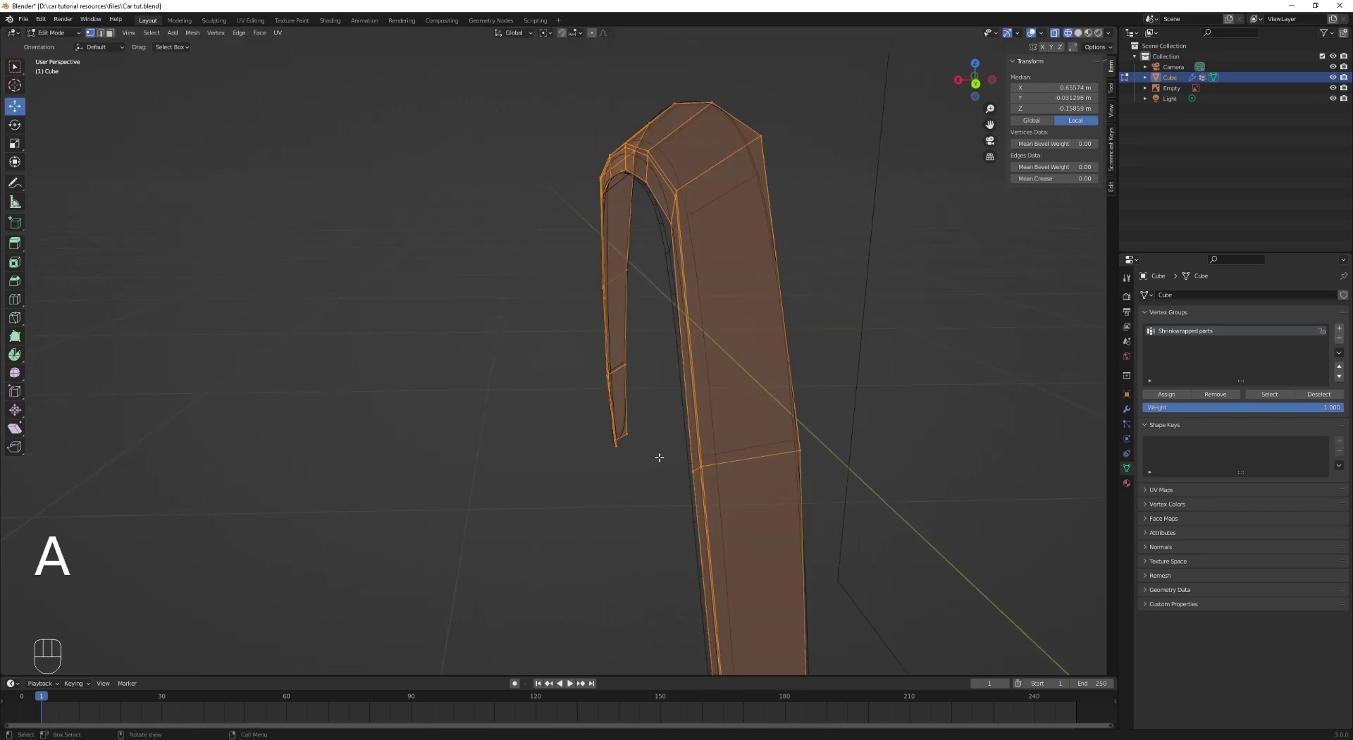
pyautogui.moveTo(718, 502); pyautogui.dragTo(719, 504)
pyautogui.moveTo(650, 471); pyautogui.dragTo(654, 472)
pyautogui.scroll(-7, 637, 471)
pyautogui.press('Tab')
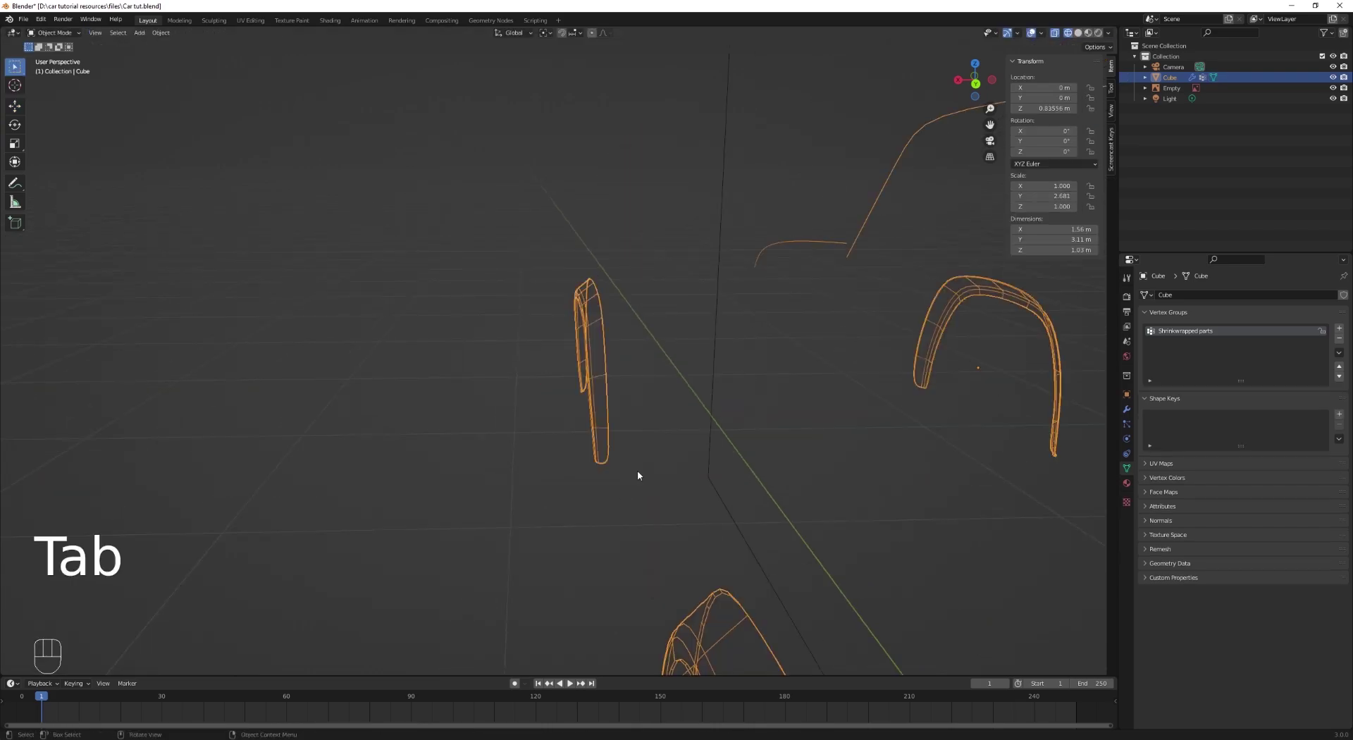
# Step: Move the vertices at the lower tip of the rear wheel arch's forward leg inward along X
pyautogui.moveTo(637, 470); pyautogui.dragTo(771, 493, button='middle')
pyautogui.keyDown('shift'); pyautogui.moveTo(772, 493); pyautogui.dragTo(351, 501, button='middle'); pyautogui.keyUp('shift')
pyautogui.scroll(4, 451, 497)
pyautogui.press('Tab')
pyautogui.moveTo(494, 493); pyautogui.dragTo(663, 504, button='middle')
pyautogui.press('a')
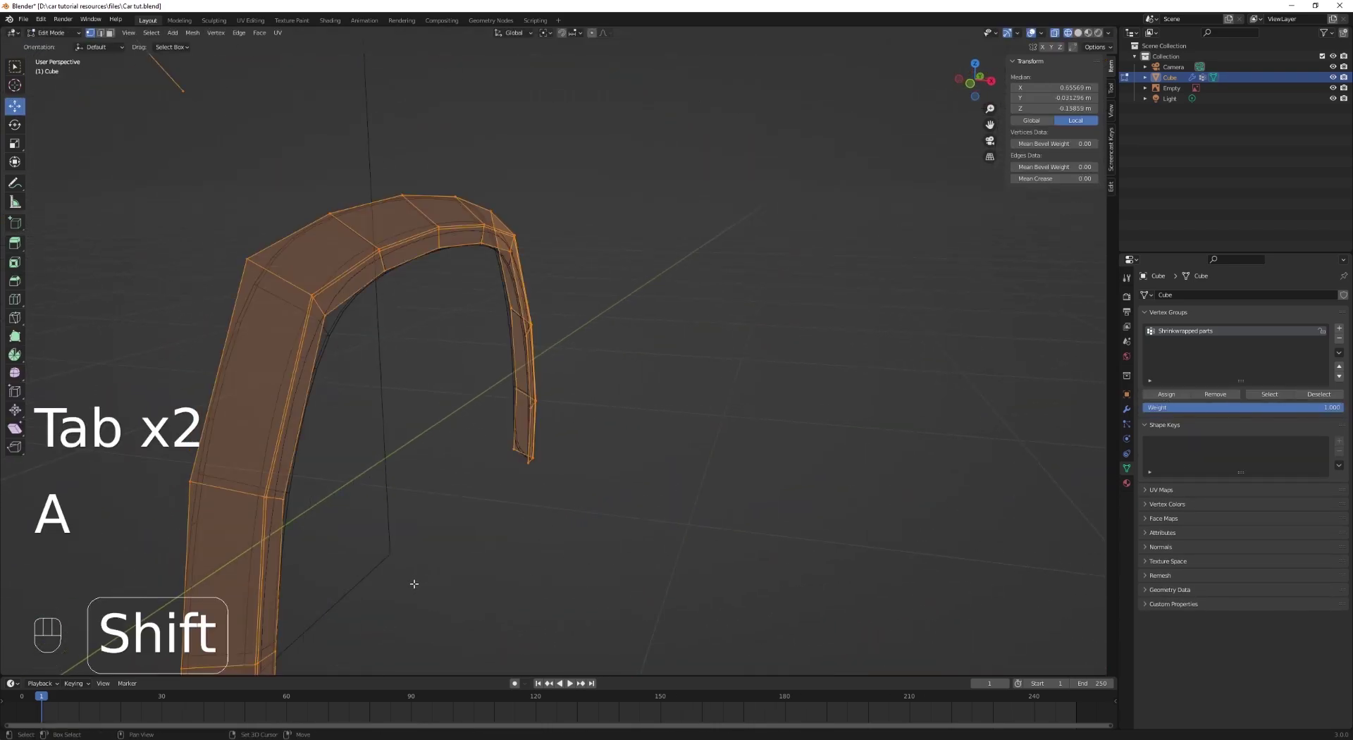
pyautogui.keyDown('shift'); pyautogui.moveTo(413, 583); pyautogui.dragTo(518, 551, button='middle'); pyautogui.keyUp('shift')
pyautogui.moveTo(468, 513); pyautogui.dragTo(506, 547)
pyautogui.press('a')
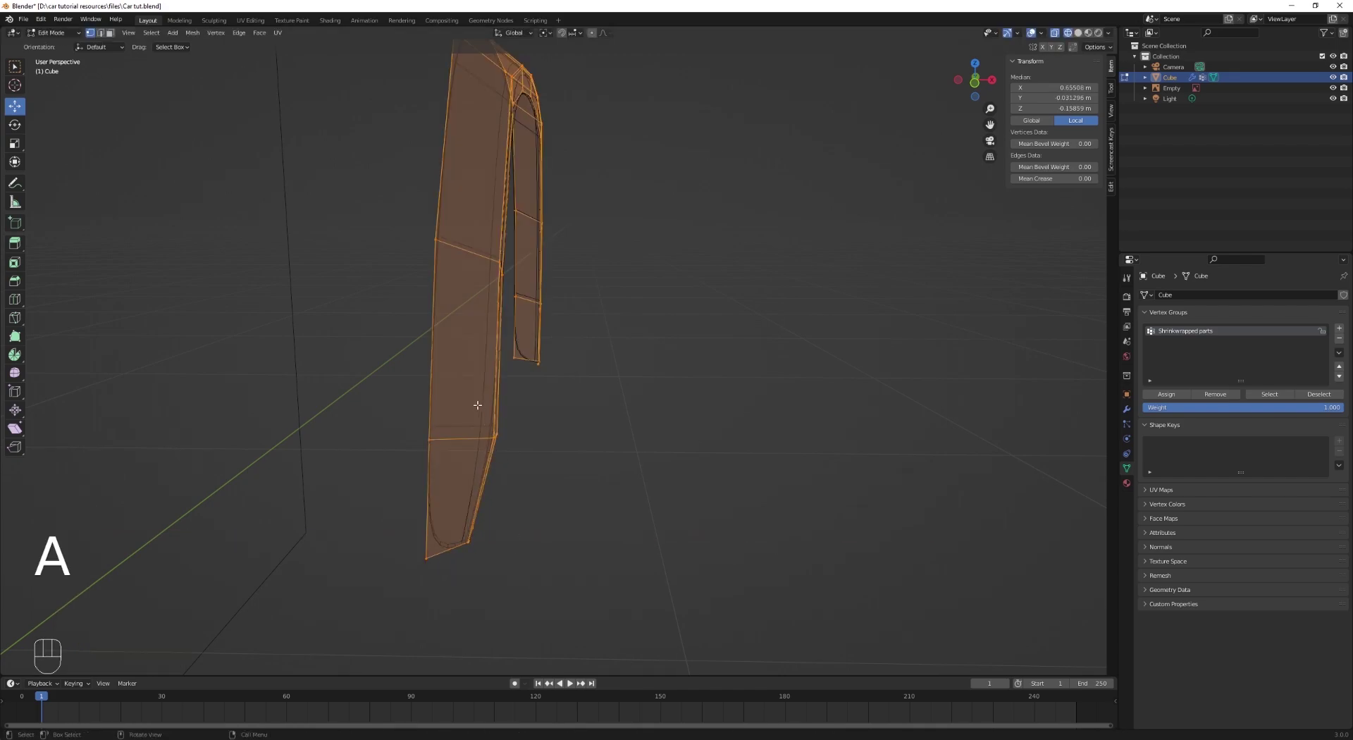
# Step: Move the two outer vertex rows above the tip of the rear arch's forward leg slightly inward along X
pyautogui.moveTo(478, 407); pyautogui.dragTo(522, 447)
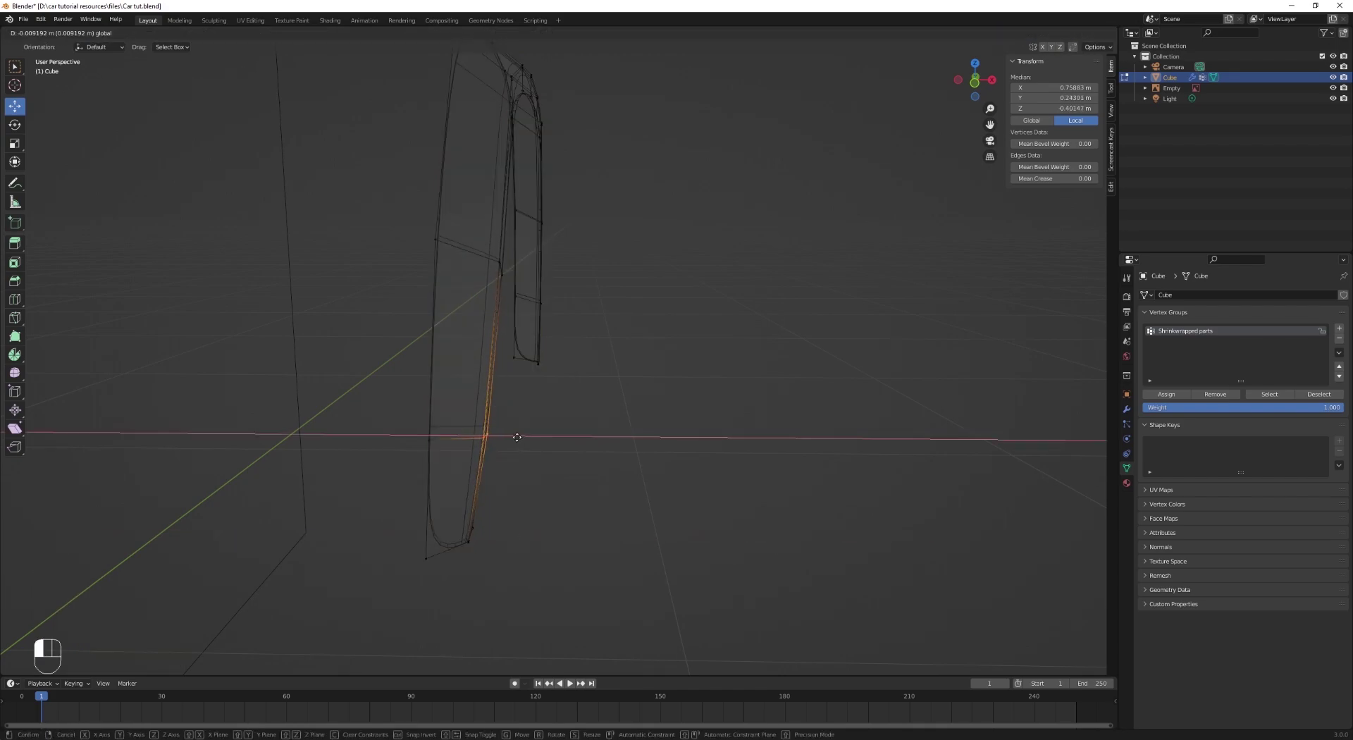
pyautogui.press('a')
pyautogui.moveTo(514, 368); pyautogui.dragTo(493, 429, button='middle')
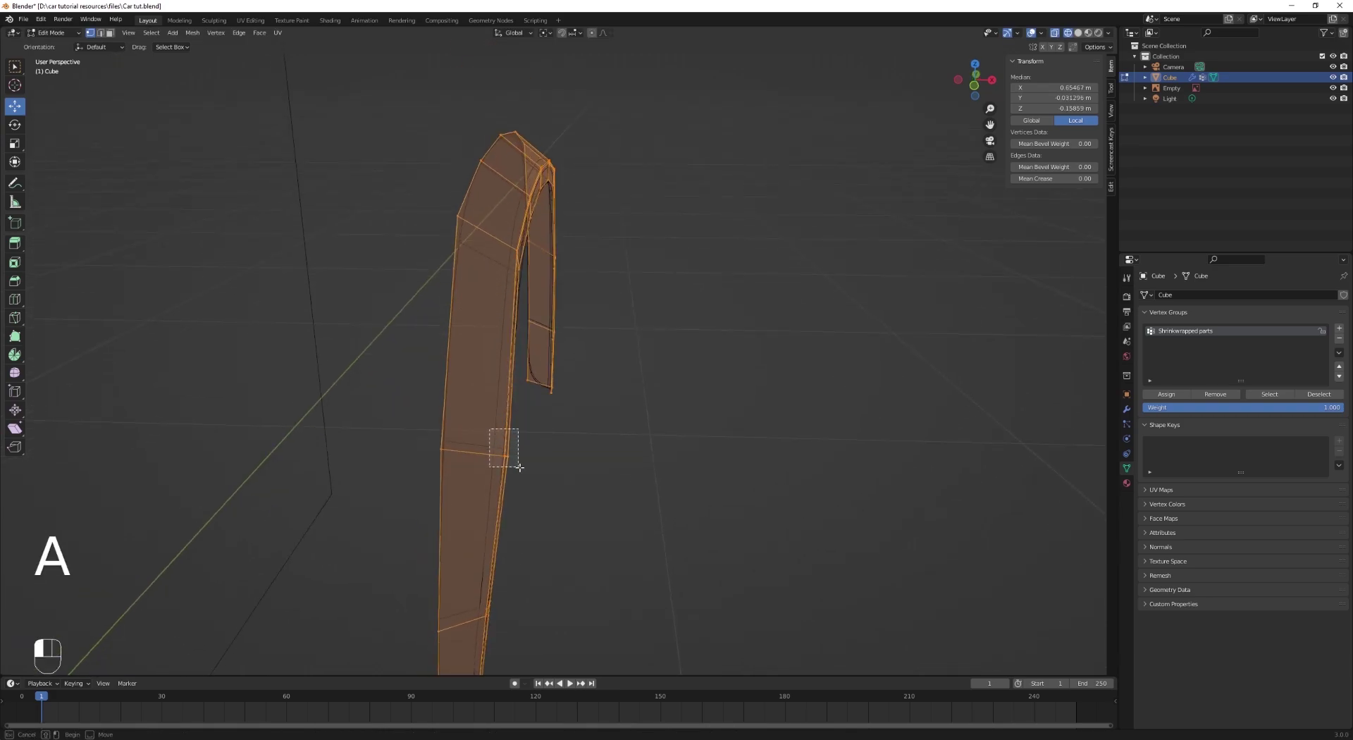
pyautogui.press('g')
pyautogui.press('x')
pyautogui.moveTo(520, 467); pyautogui.dragTo(527, 455)
pyautogui.press('a')
# Step: Move the vertices at the lower tip of the rear wheel arch's rearmost leg inward along X
pyautogui.press('Tab')
pyautogui.moveTo(688, 420); pyautogui.dragTo(635, 458, button='middle')
pyautogui.press('Tab')
pyautogui.press('a')
pyautogui.keyDown('shift'); pyautogui.moveTo(755, 514); pyautogui.dragTo(664, 377, button='middle'); pyautogui.keyUp('shift')
pyautogui.moveTo(644, 441); pyautogui.dragTo(702, 507)
pyautogui.moveTo(704, 509); pyautogui.dragTo(687, 514, button='middle')
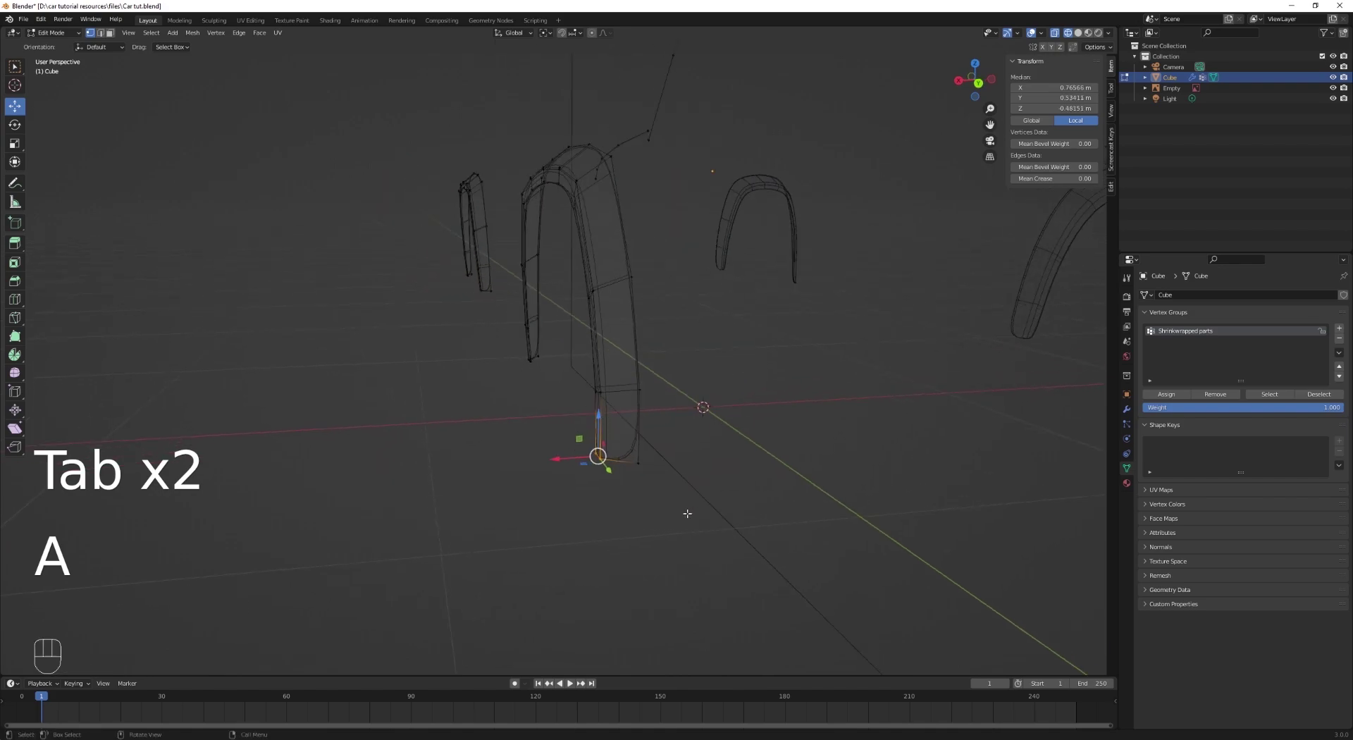
pyautogui.press('a')
pyautogui.scroll(1, 561, 502)
pyautogui.moveTo(614, 498); pyautogui.dragTo(632, 514)
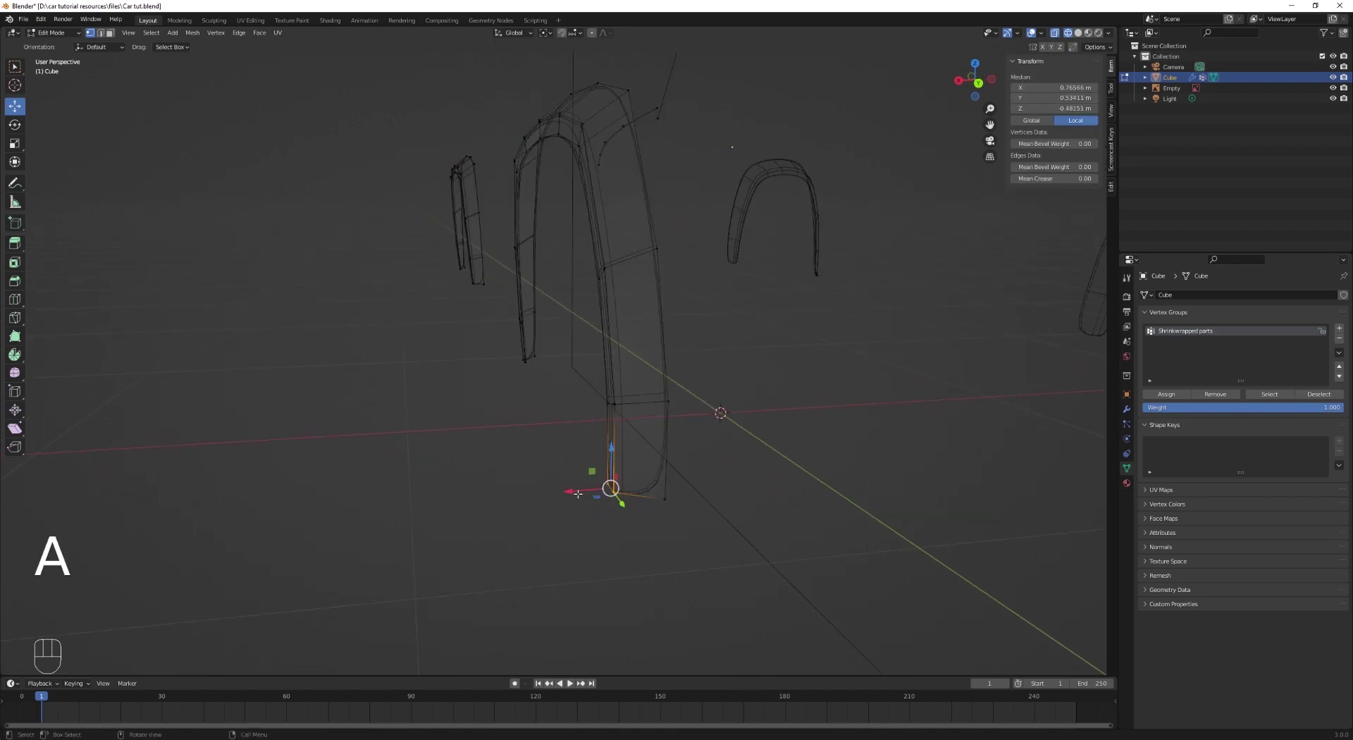
pyautogui.press('g')
pyautogui.press('x')
pyautogui.click(595, 490)
# Step: Shift the outer vertices above the tip of the rear arch's rearmost leg inward along X and return to Object Mode
pyautogui.press('a')
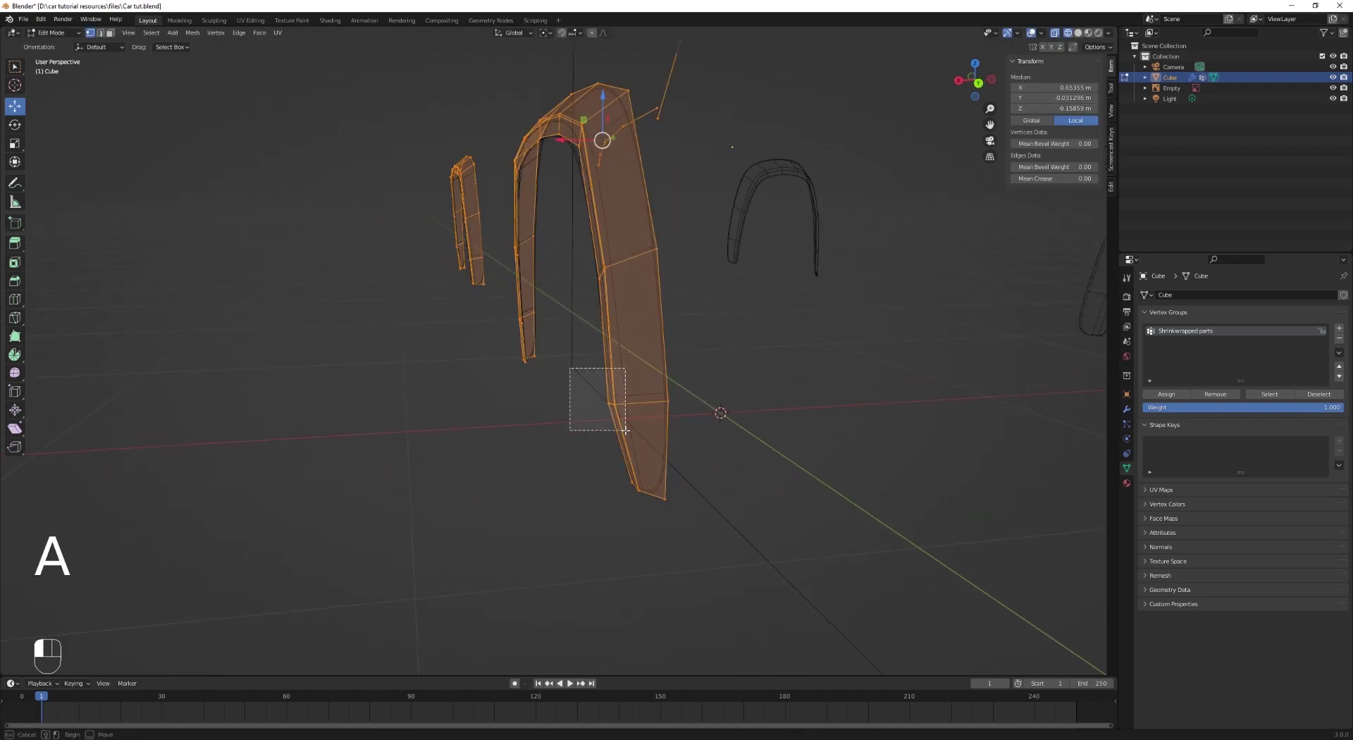
pyautogui.moveTo(625, 430); pyautogui.dragTo(577, 407)
pyautogui.press('a')
pyautogui.moveTo(577, 408); pyautogui.dragTo(575, 427, button='middle')
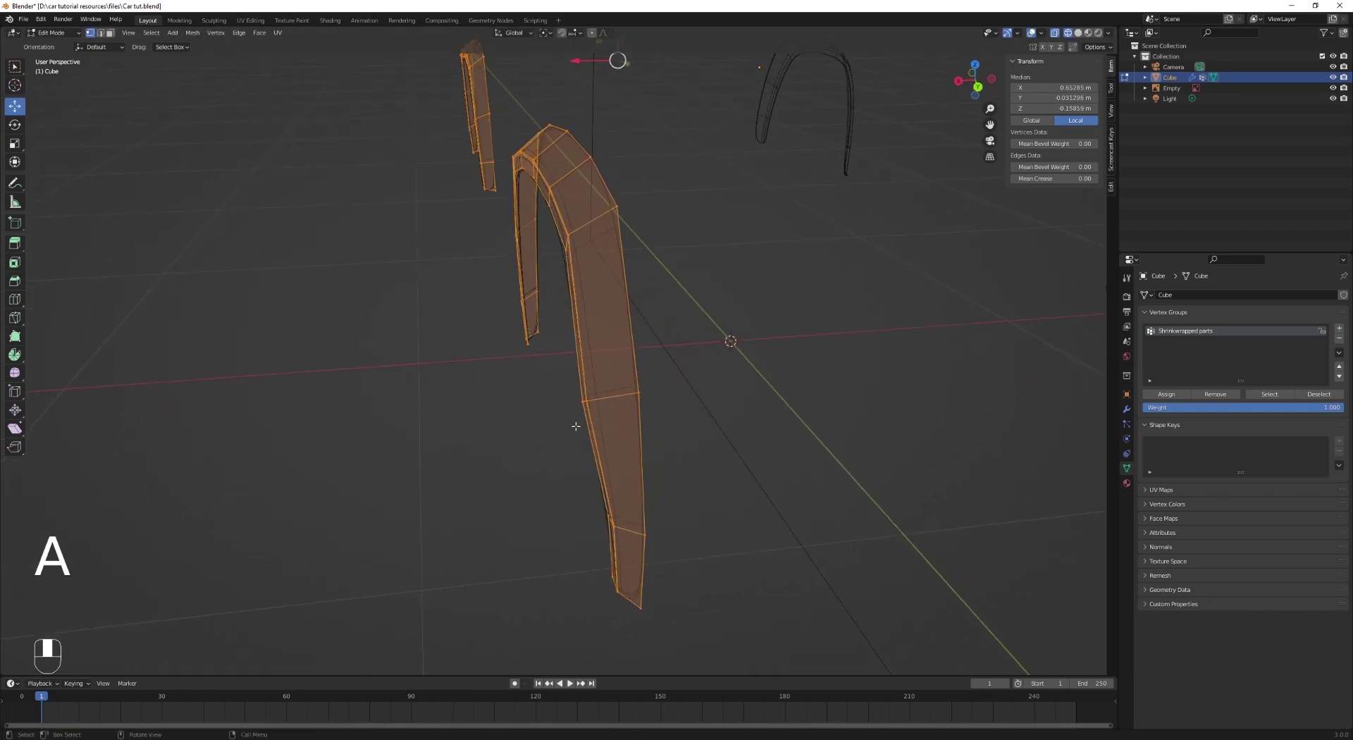
pyautogui.click(572, 384)
pyautogui.moveTo(547, 405); pyautogui.dragTo(564, 403)
pyautogui.press('Tab')
pyautogui.moveTo(559, 413)
pyautogui.mouseDown(button='middle')
pyautogui.moveTo(559, 426)
pyautogui.moveTo(557, 411)
pyautogui.moveTo(299, 402)
pyautogui.moveTo(537, 416)
pyautogui.mouseUp(button='middle')
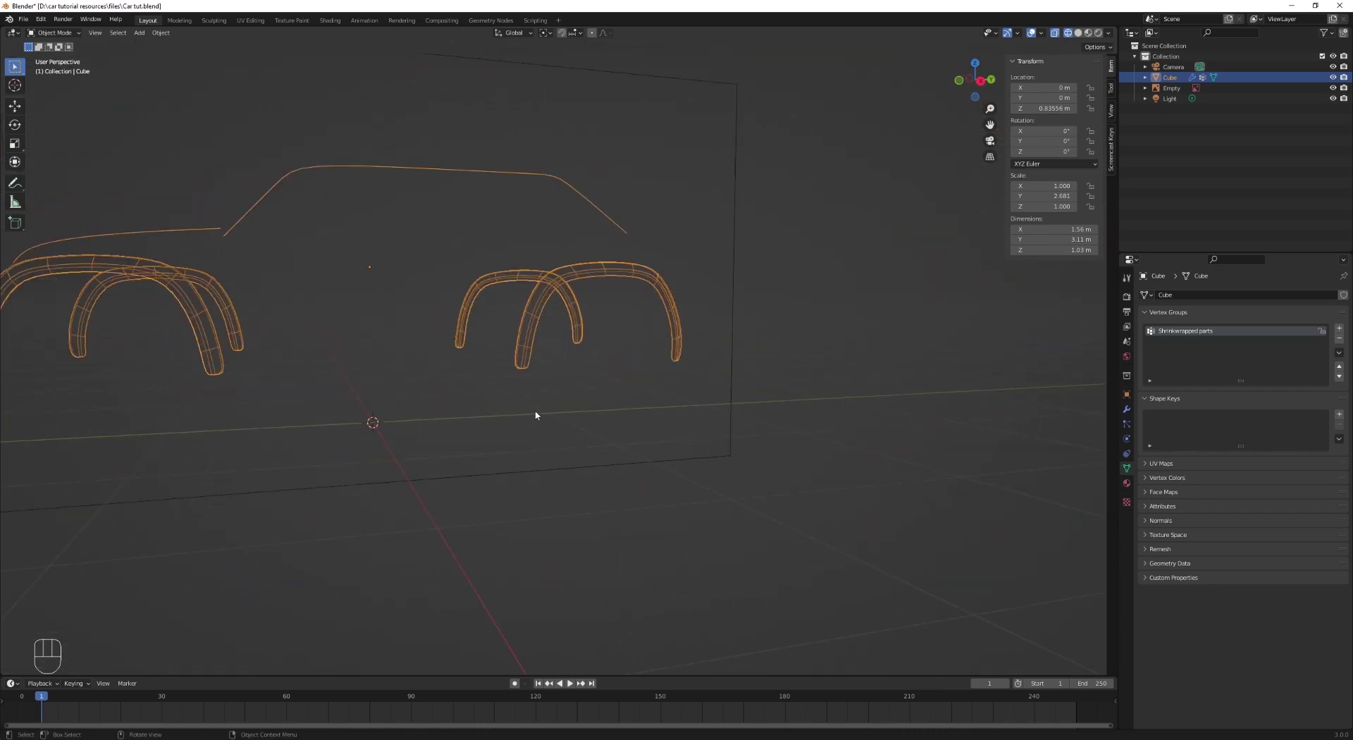
# Step: In right side view, join the facing lower corner vertices of the front and rear arches with an edge along the sill
pyautogui.press('KP_3')
pyautogui.scroll(4, 535, 416)
pyautogui.press('Tab')
pyautogui.press('a')
pyautogui.keyDown('shift'); pyautogui.moveTo(323, 378); pyautogui.dragTo(806, 454, button='middle'); pyautogui.keyUp('shift')
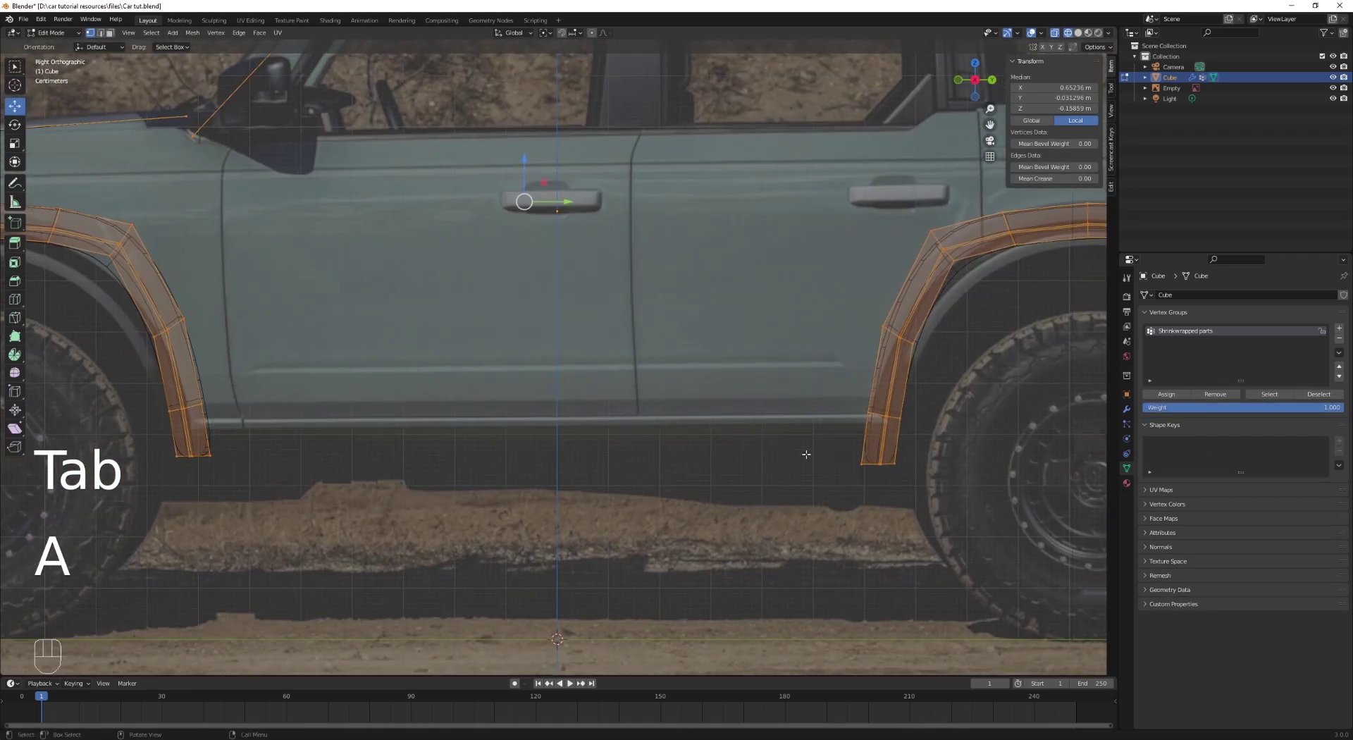
pyautogui.click(849, 460)
pyautogui.keyDown('shift'); pyautogui.click(222, 456); pyautogui.keyUp('shift')
pyautogui.press('f')
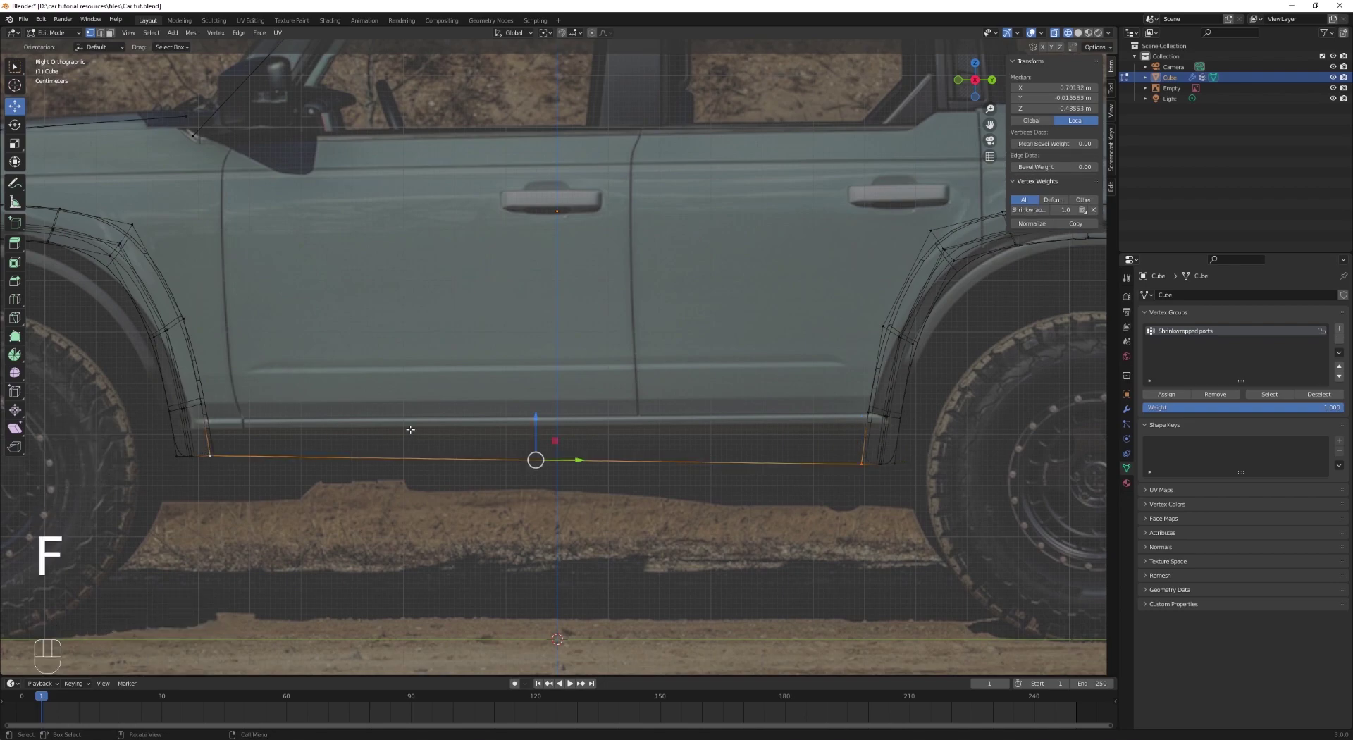
pyautogui.press('a')
pyautogui.press('Tab')
pyautogui.scroll(-5, 411, 432)
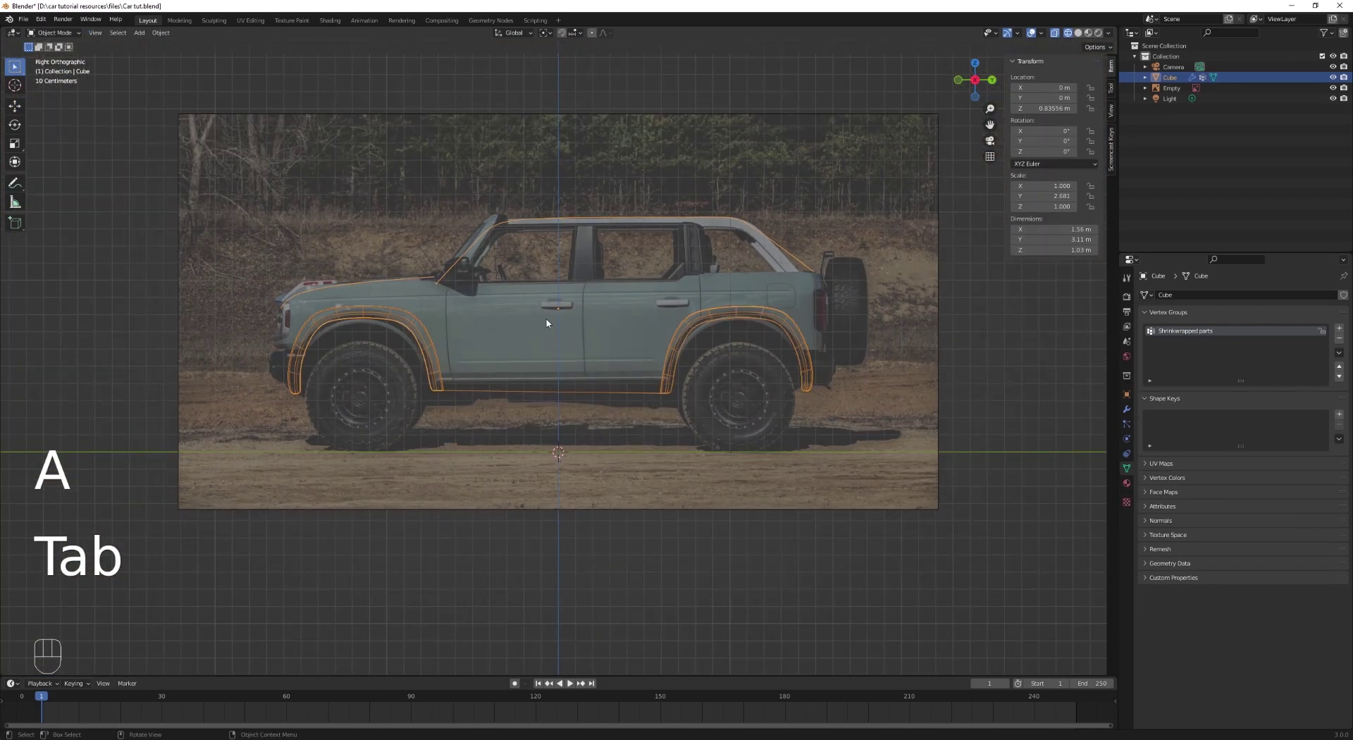
# Step: Rotate the bottom vertices of the rear arch's rearmost leg by about 20° so the end slopes up toward the rear
pyautogui.press('Tab')
pyautogui.press('a')
pyautogui.keyDown('shift'); pyautogui.moveTo(553, 331); pyautogui.dragTo(236, 326, button='middle'); pyautogui.keyUp('shift')
pyautogui.scroll(7, 239, 423)
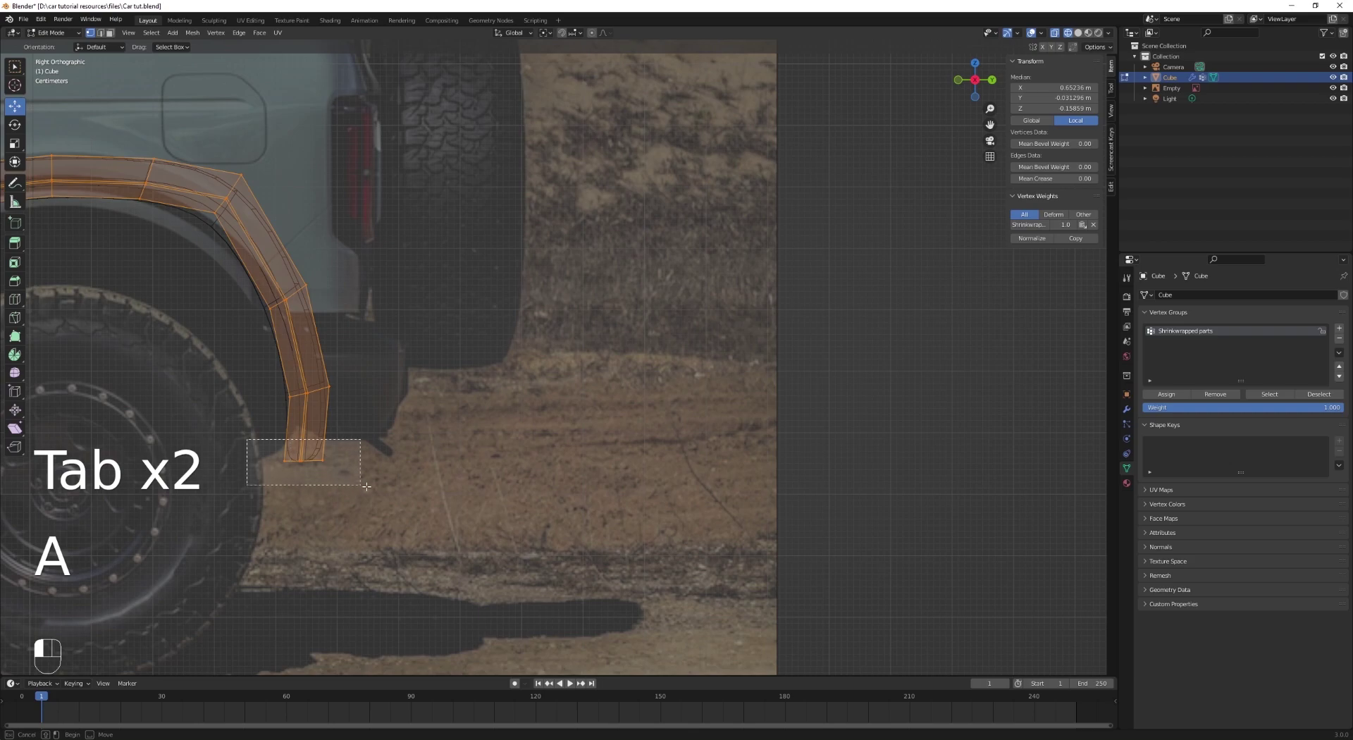
pyautogui.moveTo(367, 486); pyautogui.dragTo(366, 486)
pyautogui.press('r')
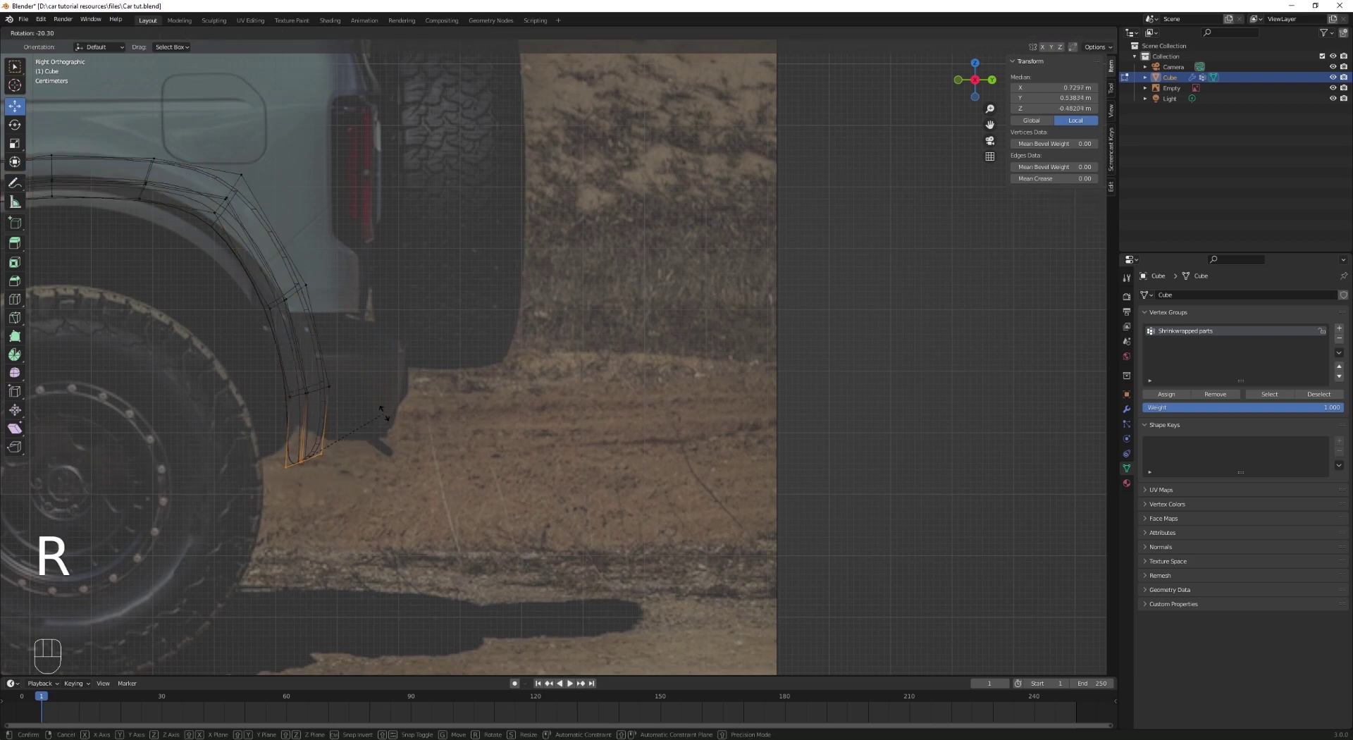
pyautogui.click(384, 414)
pyautogui.press('a')
# Step: Rotate the bottom vertices of the front arch's forward leg by about 30.8° and edge-slide them upward
pyautogui.scroll(-7, 384, 415)
pyautogui.keyDown('shift'); pyautogui.moveTo(384, 416); pyautogui.dragTo(906, 412, button='middle'); pyautogui.keyUp('shift')
pyautogui.scroll(6, 356, 433)
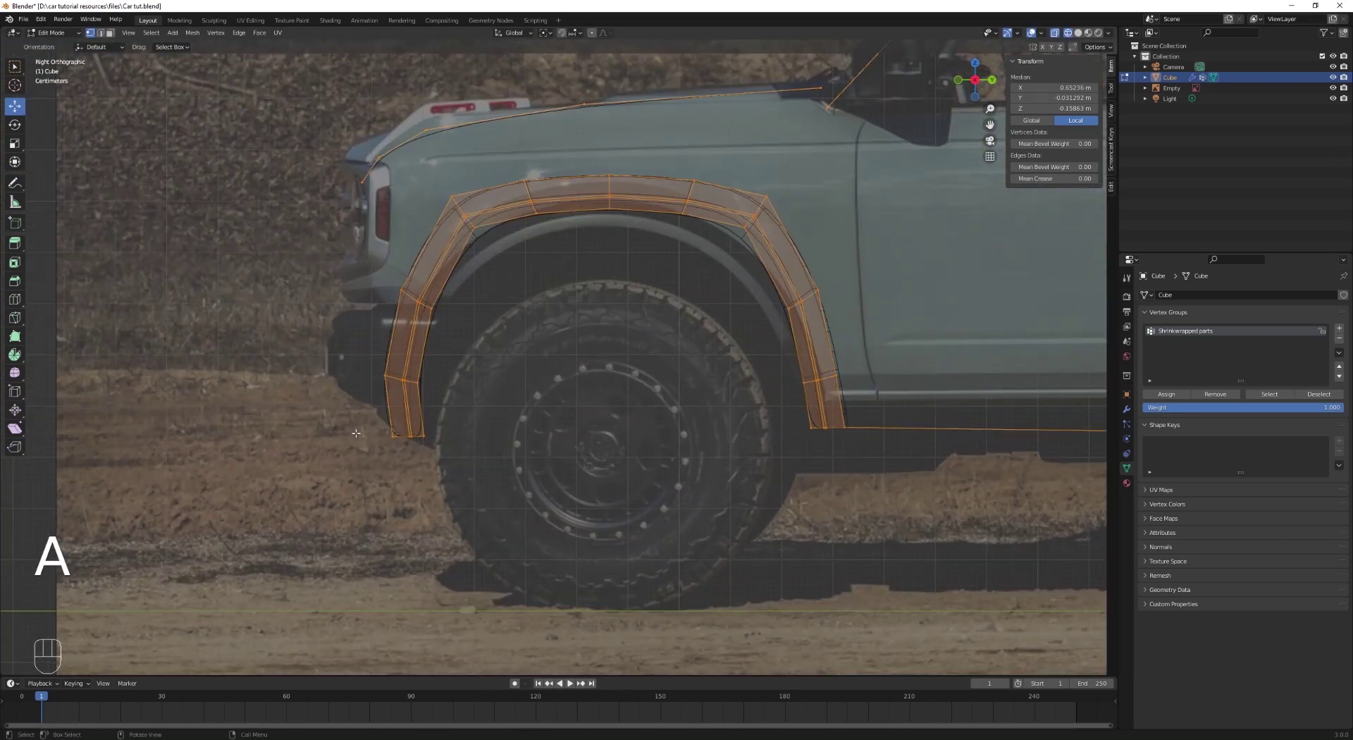
pyautogui.moveTo(363, 421); pyautogui.dragTo(452, 462)
pyautogui.scroll(4, 456, 414)
pyautogui.press('r')
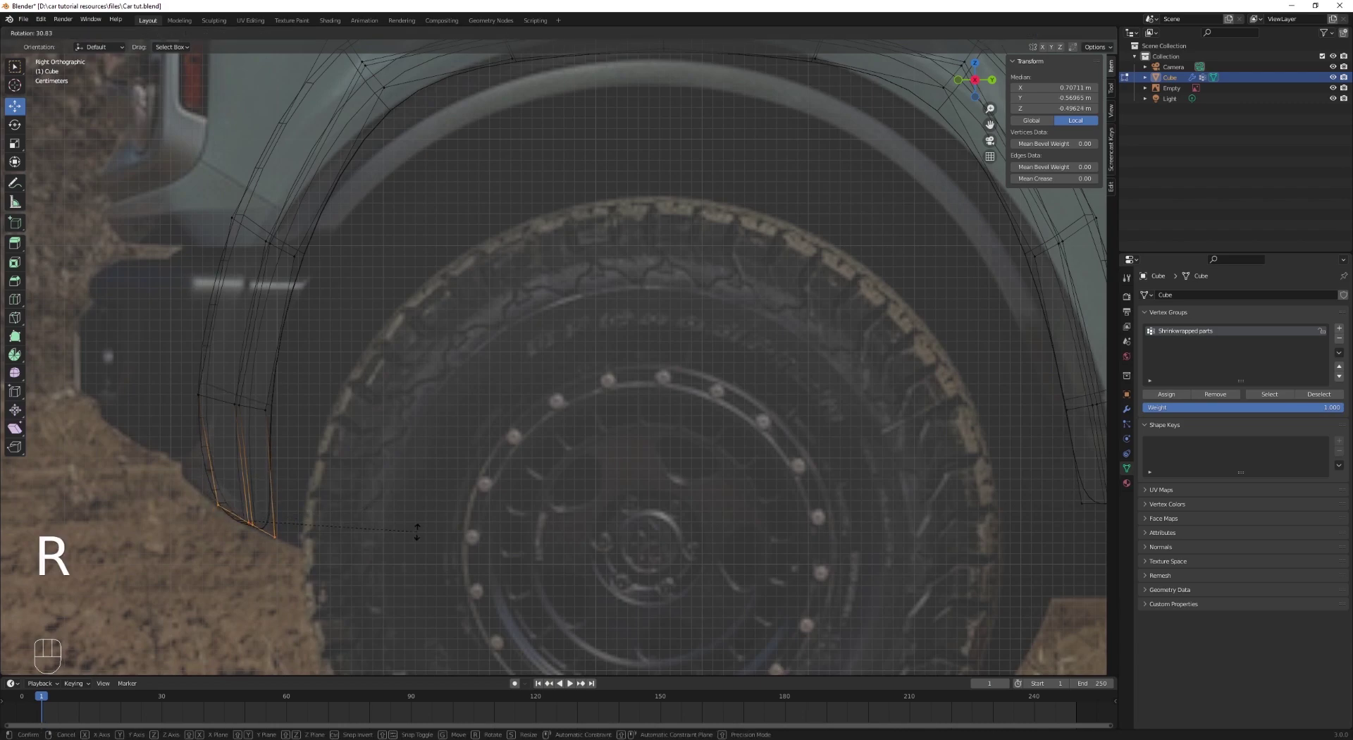
pyautogui.click(417, 530)
pyautogui.press('g')
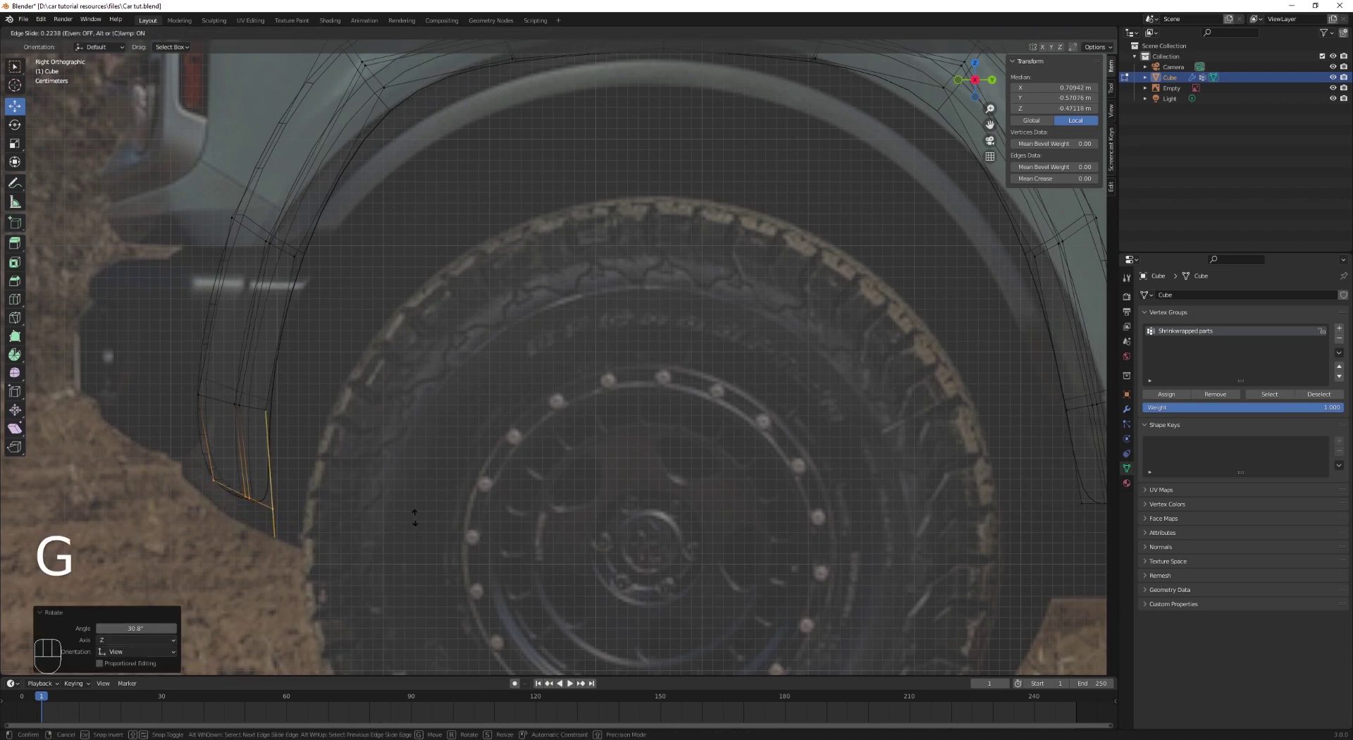
pyautogui.click(415, 516)
pyautogui.scroll(-8, 612, 390)
pyautogui.press('Tab')
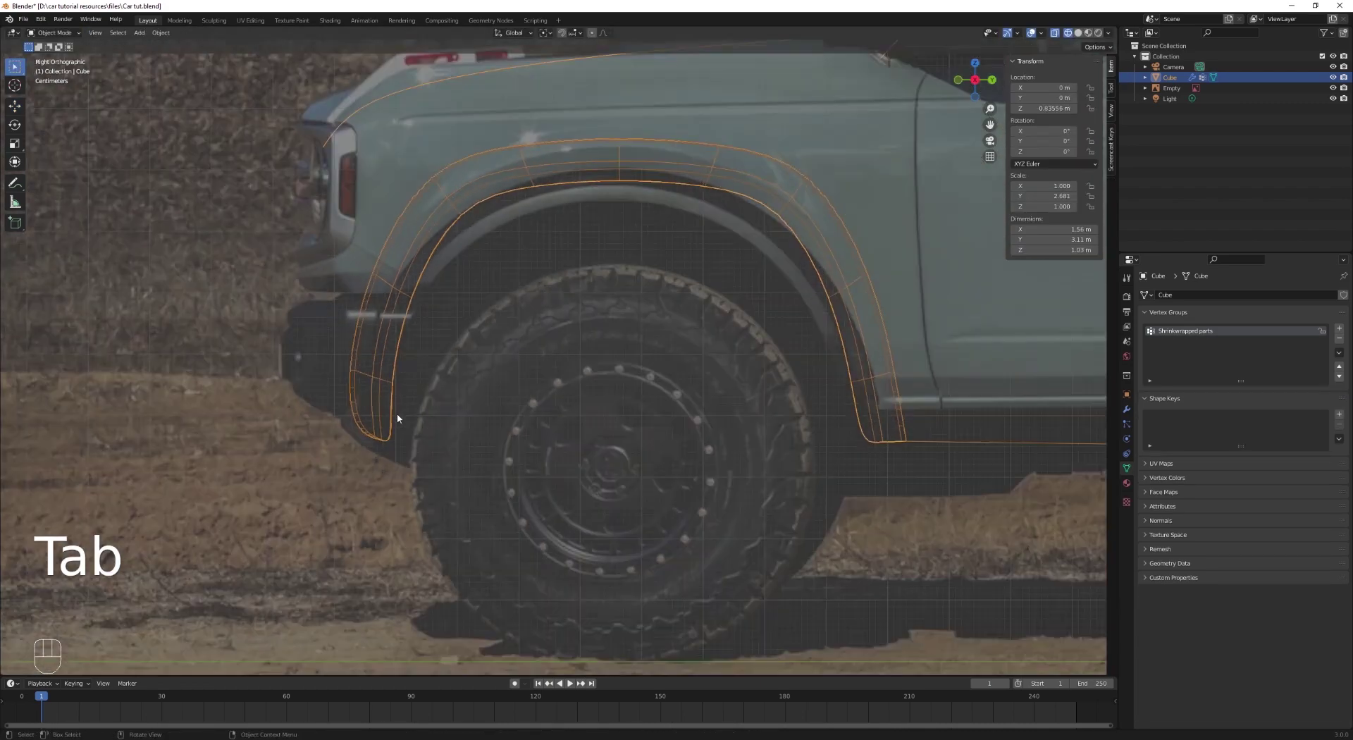
# Step: Edge-slide the bottom vertices of the front arch's forward leg slightly further up
pyautogui.scroll(-1, 611, 389)
pyautogui.press('Tab')
pyautogui.scroll(4, 611, 389)
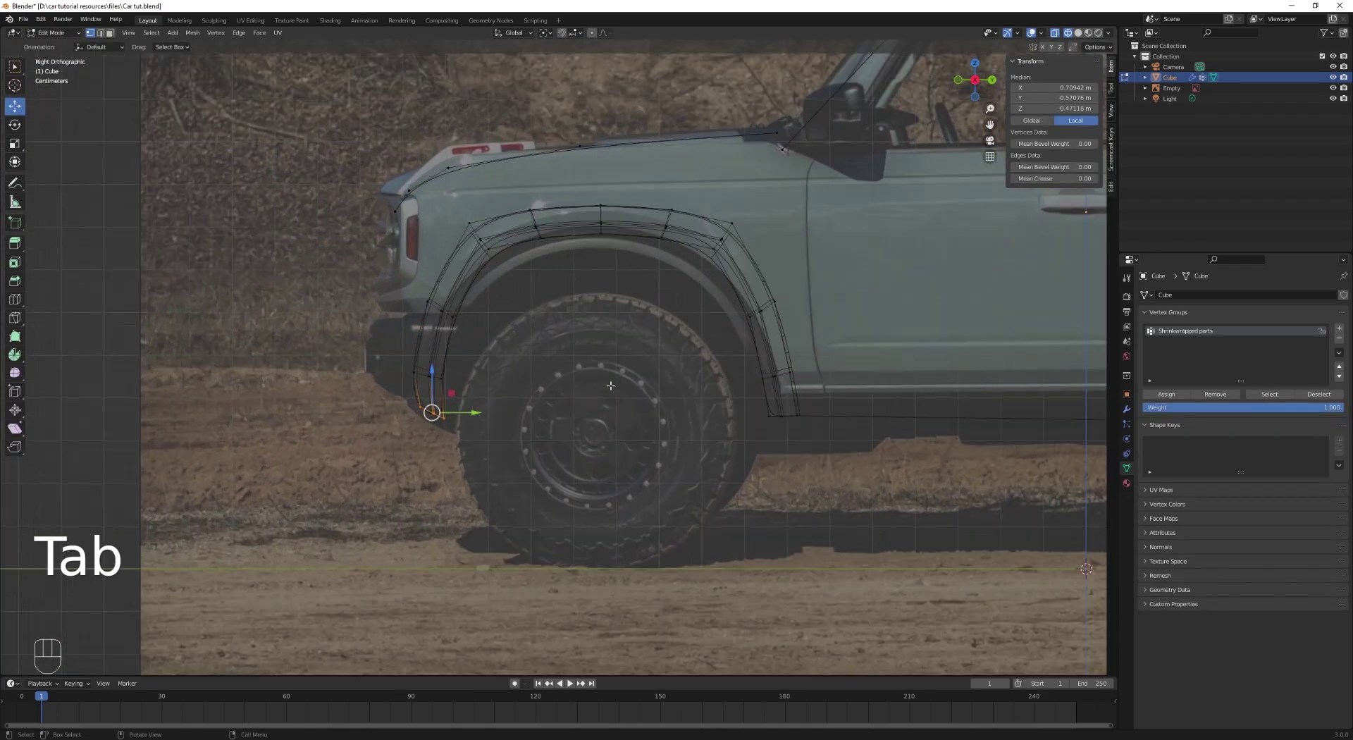
pyautogui.press('g')
pyautogui.press('g')
pyautogui.click(610, 381)
pyautogui.press('a')
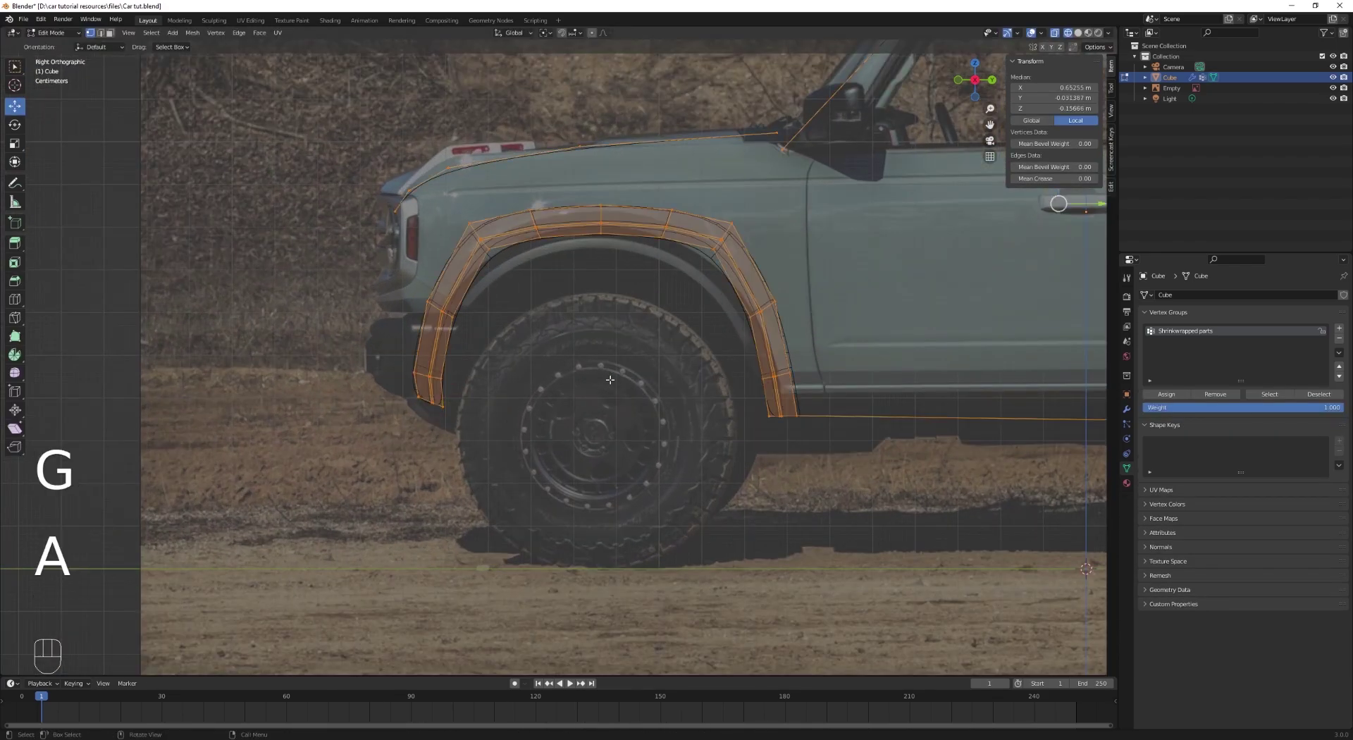
# Step: Edge-slide the vertex row just above the tip of the front arch's forward leg upward and return to Object Mode
pyautogui.scroll(-3, 610, 380)
pyautogui.keyDown('shift'); pyautogui.moveTo(585, 394); pyautogui.dragTo(530, 399, button='middle'); pyautogui.keyUp('shift')
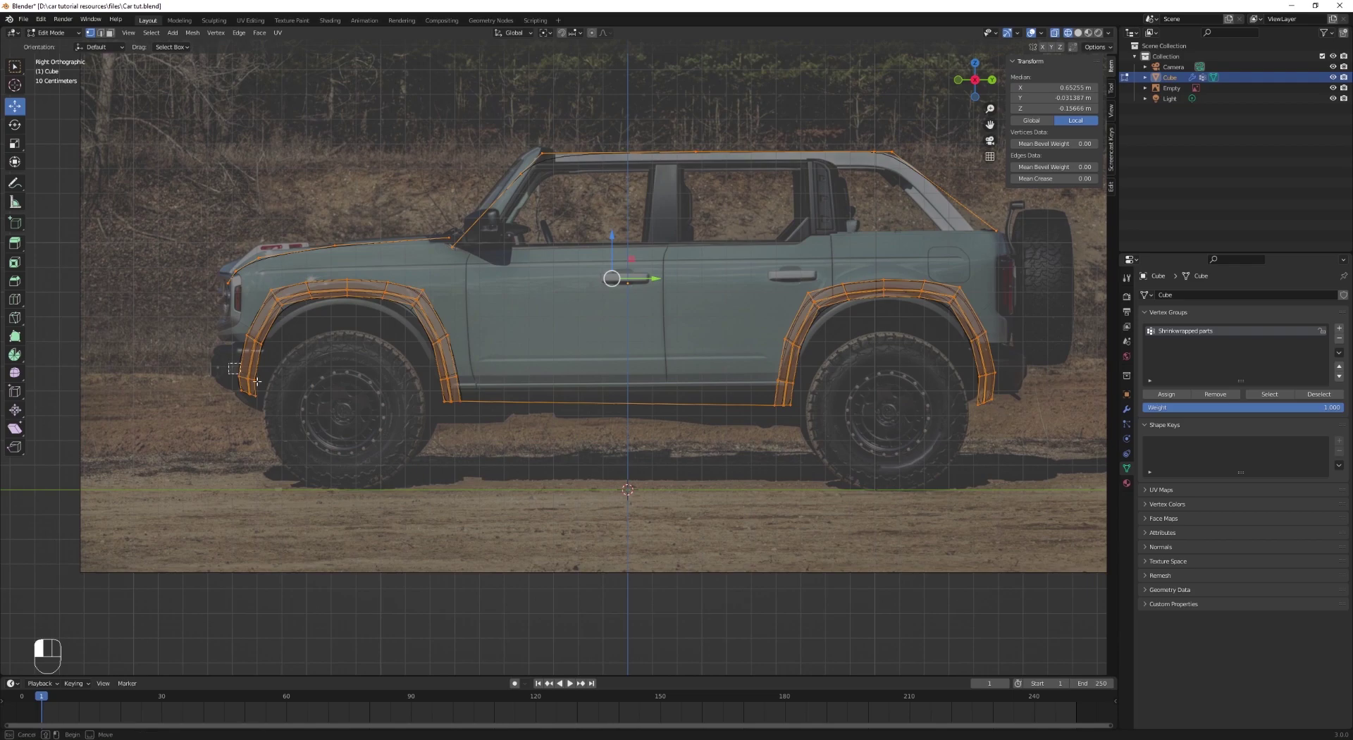
pyautogui.moveTo(257, 381); pyautogui.dragTo(272, 385)
pyautogui.press('g')
pyautogui.press('g')
pyautogui.click(273, 378)
pyautogui.press('Tab')
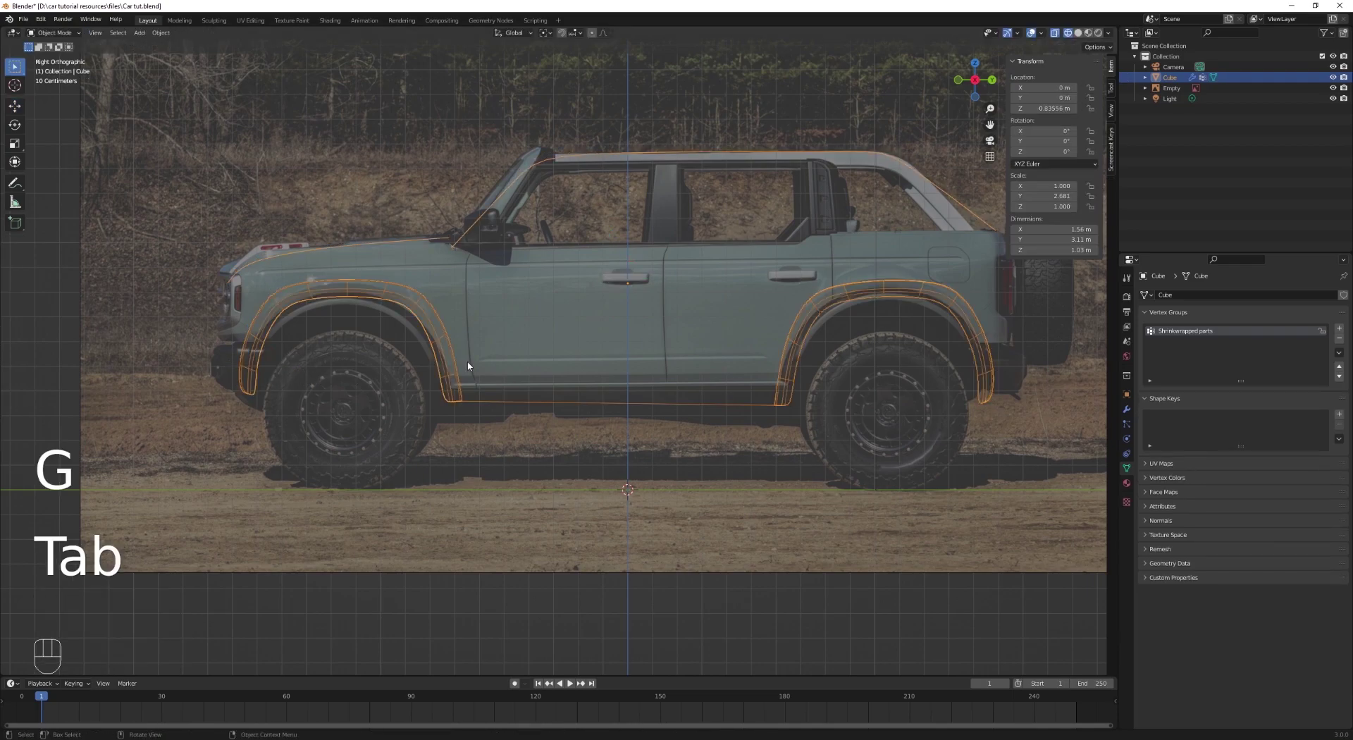
# Step: Extrude the rear end vertex of the hood's centre line about 0.51 m outward along X
pyautogui.press('Tab')
pyautogui.scroll(-3, 468, 366)
pyautogui.press('a')
pyautogui.scroll(2, 609, 364)
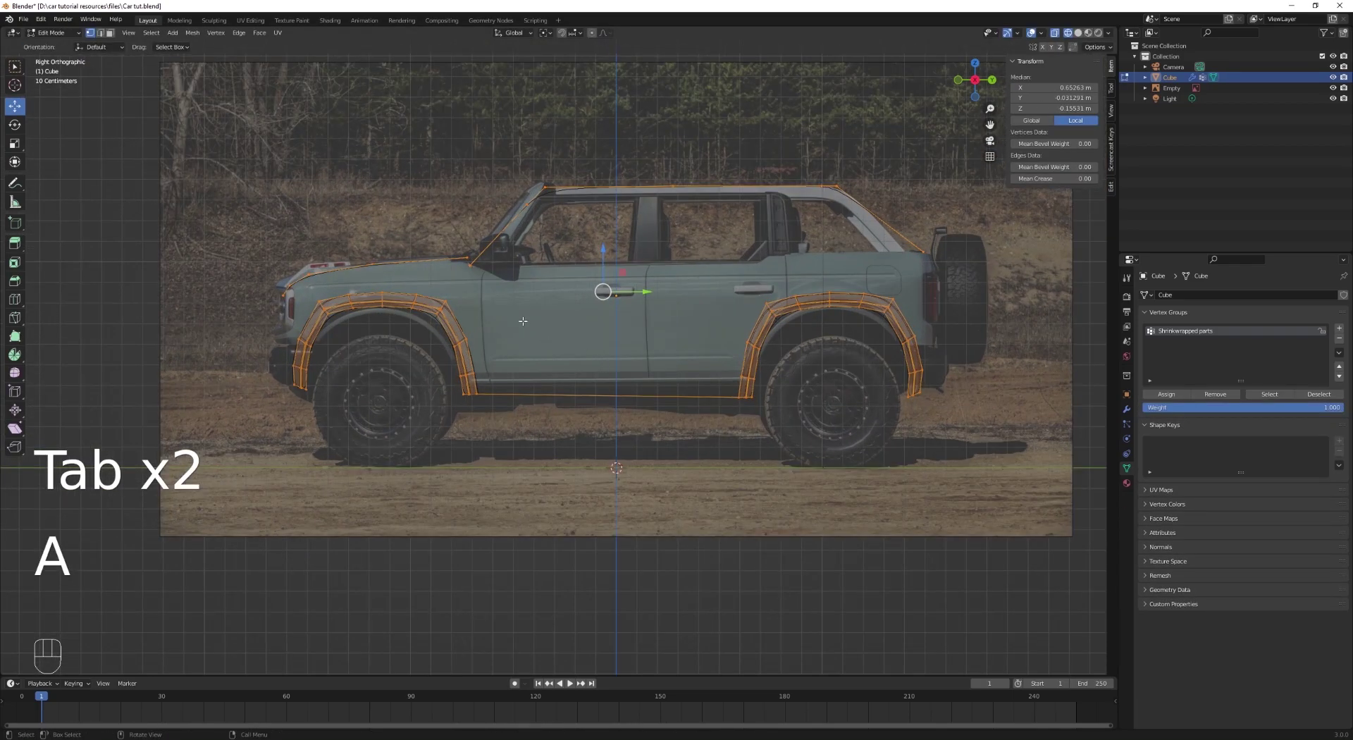
pyautogui.moveTo(523, 320); pyautogui.dragTo(416, 225, button='middle')
pyautogui.click(417, 233)
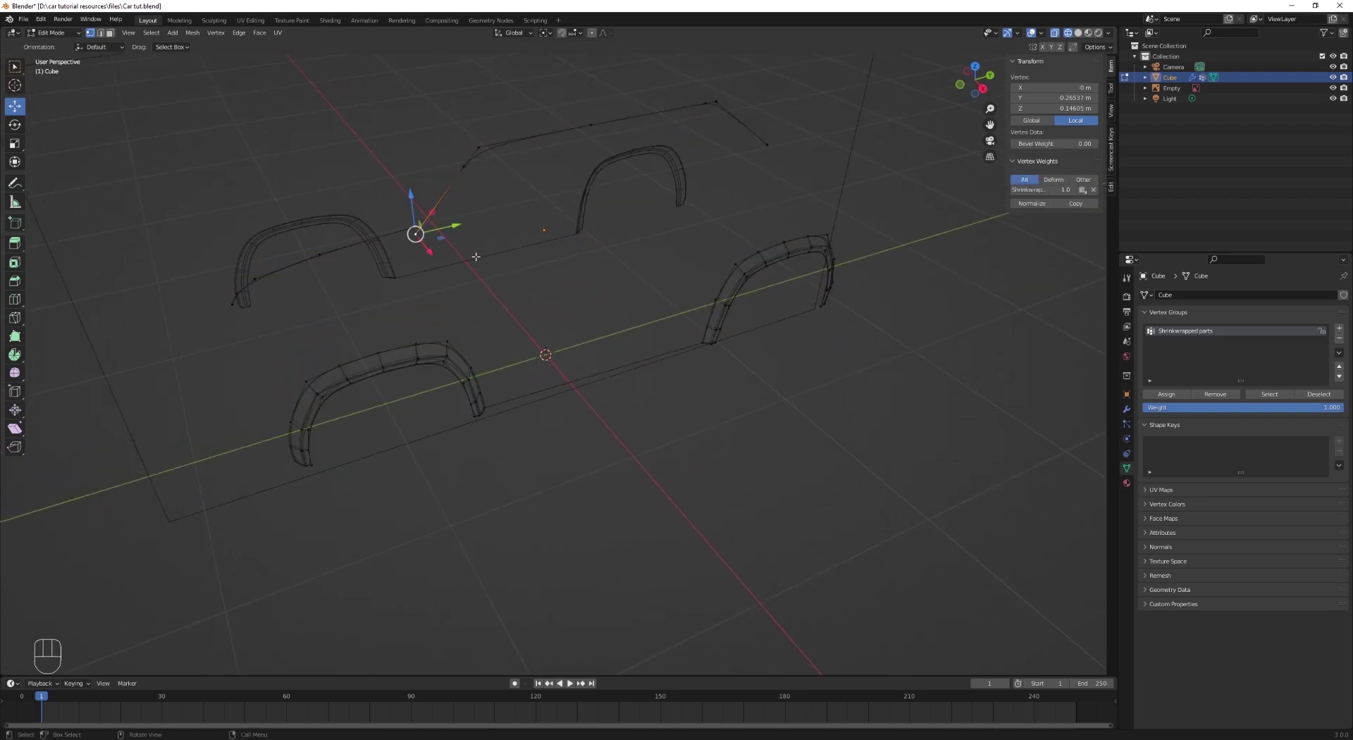
pyautogui.keyDown('shift'); pyautogui.moveTo(901, 276); pyautogui.dragTo(961, 389, button='middle'); pyautogui.keyUp('shift')
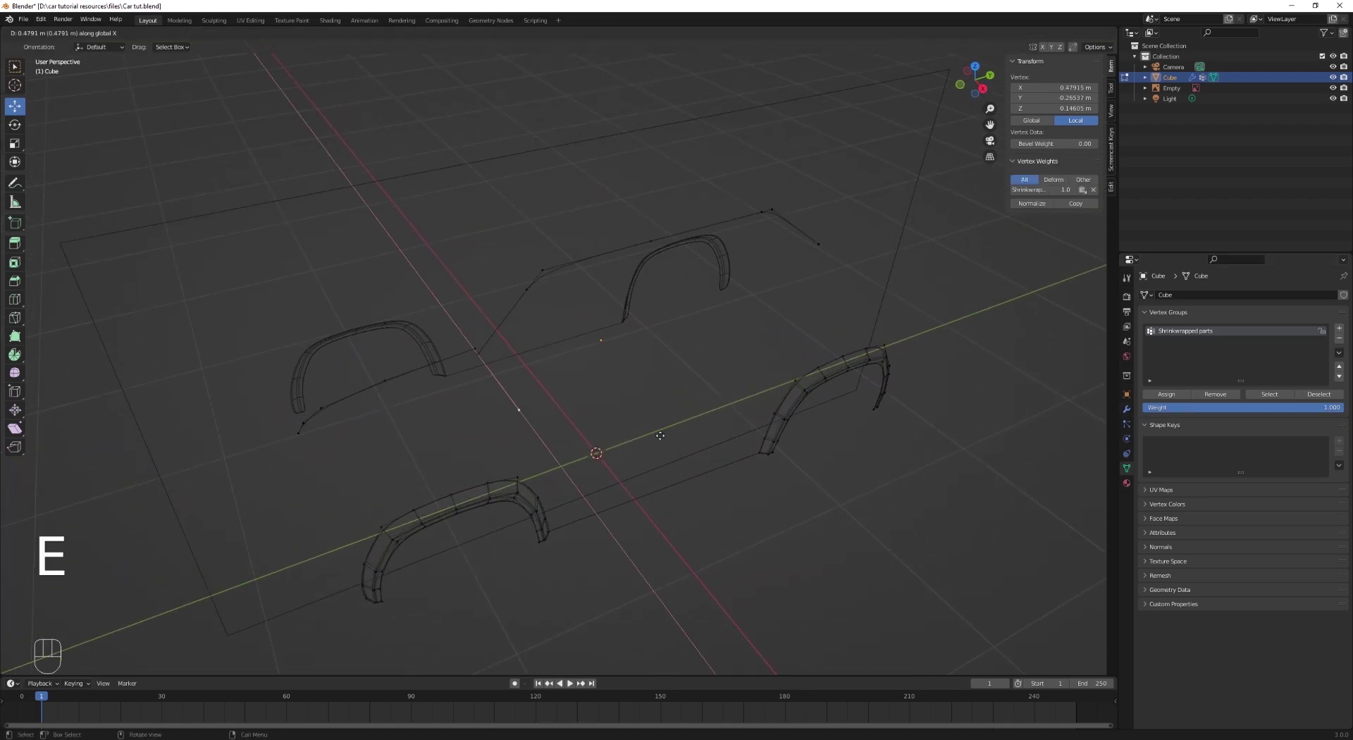
pyautogui.click(656, 442)
# Step: In top view, extrude the outer end of the new hood edge about 0.10 m further along X and 0.09 m rearward along Y
pyautogui.press('KP_7')
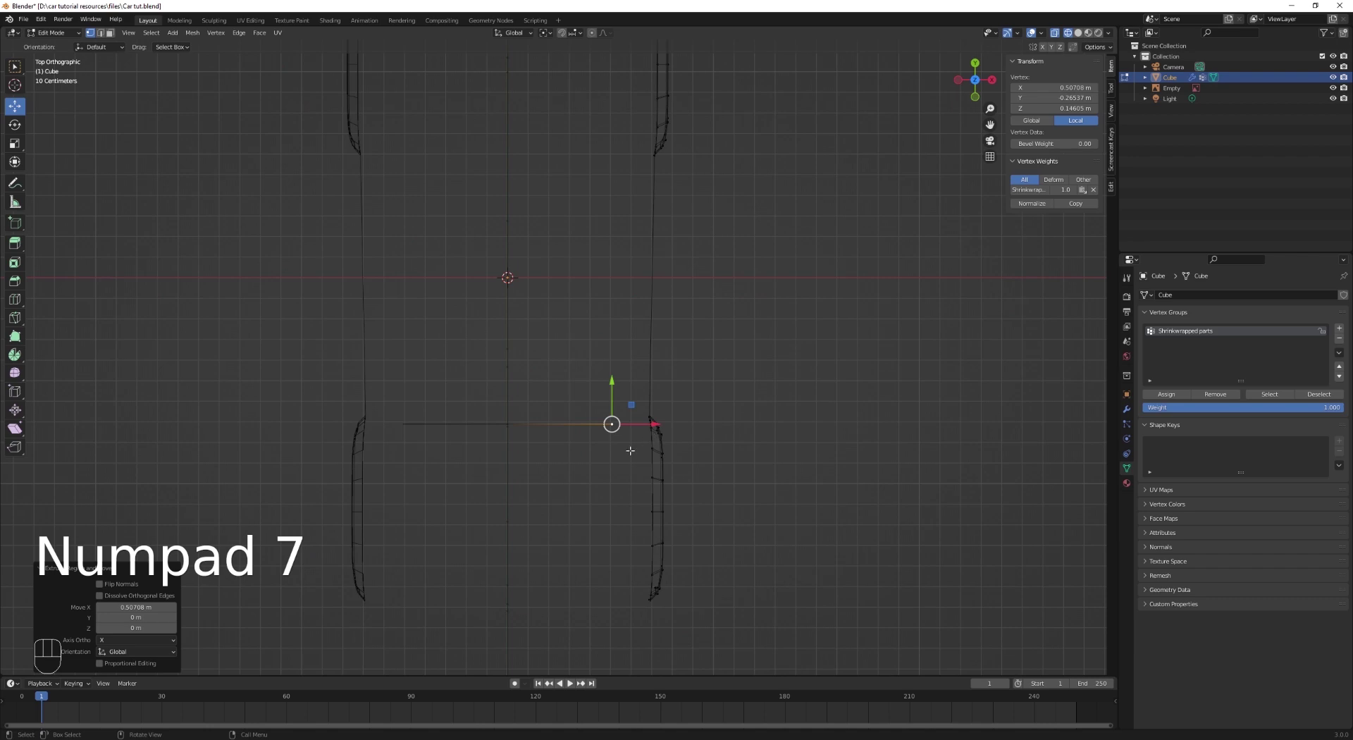
pyautogui.scroll(1, 630, 450)
pyautogui.press('e')
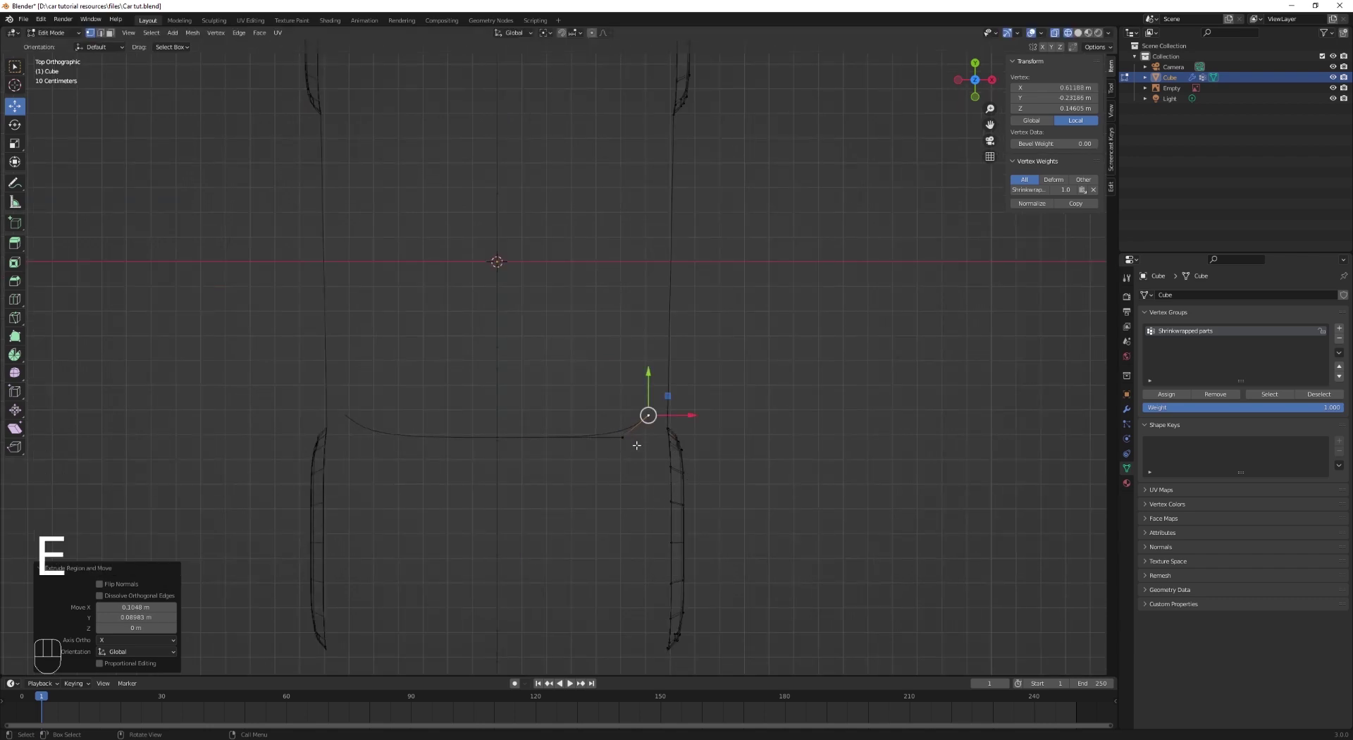
# Step: Vertex-slide the bend vertex of the hood's rear edge slightly inward toward the centre line
pyautogui.click(637, 445)
pyautogui.press('g')
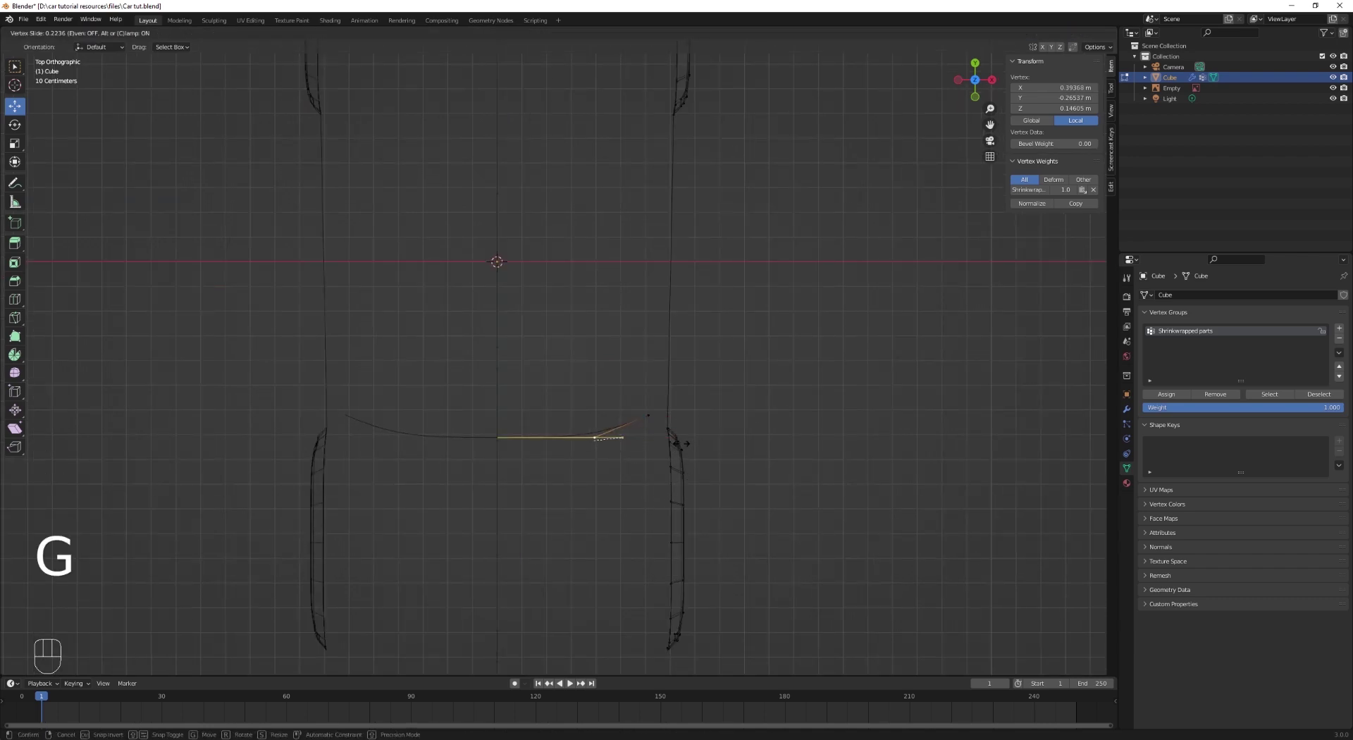
pyautogui.click(678, 444)
# Step: Move the outer end vertex of the hood's rear edge about 0.015 m inward and extrude it about 1.43 m rearward along Y
pyautogui.click(650, 417)
pyautogui.scroll(-2, 712, 434)
pyautogui.keyDown('shift'); pyautogui.moveTo(714, 434); pyautogui.dragTo(702, 587, button='middle'); pyautogui.keyUp('shift')
pyautogui.scroll(1, 708, 539)
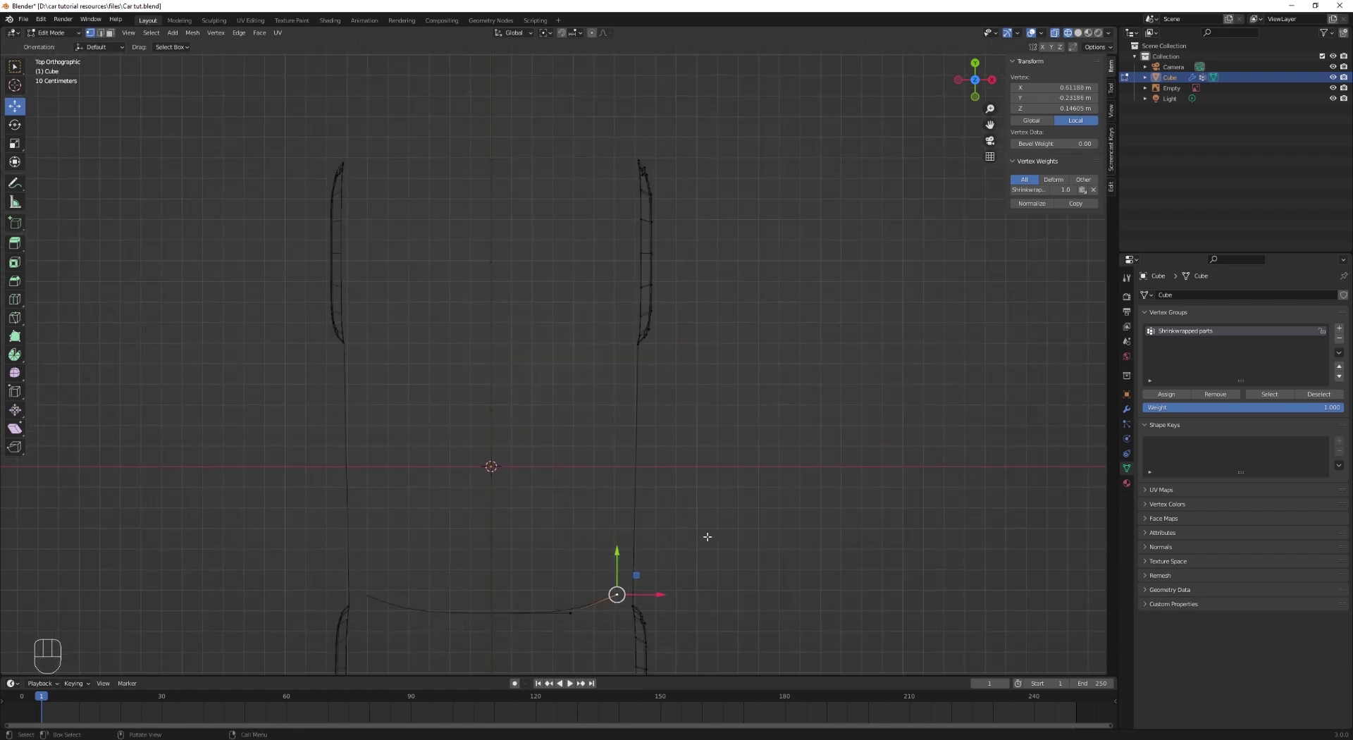
pyautogui.moveTo(663, 593); pyautogui.dragTo(659, 593)
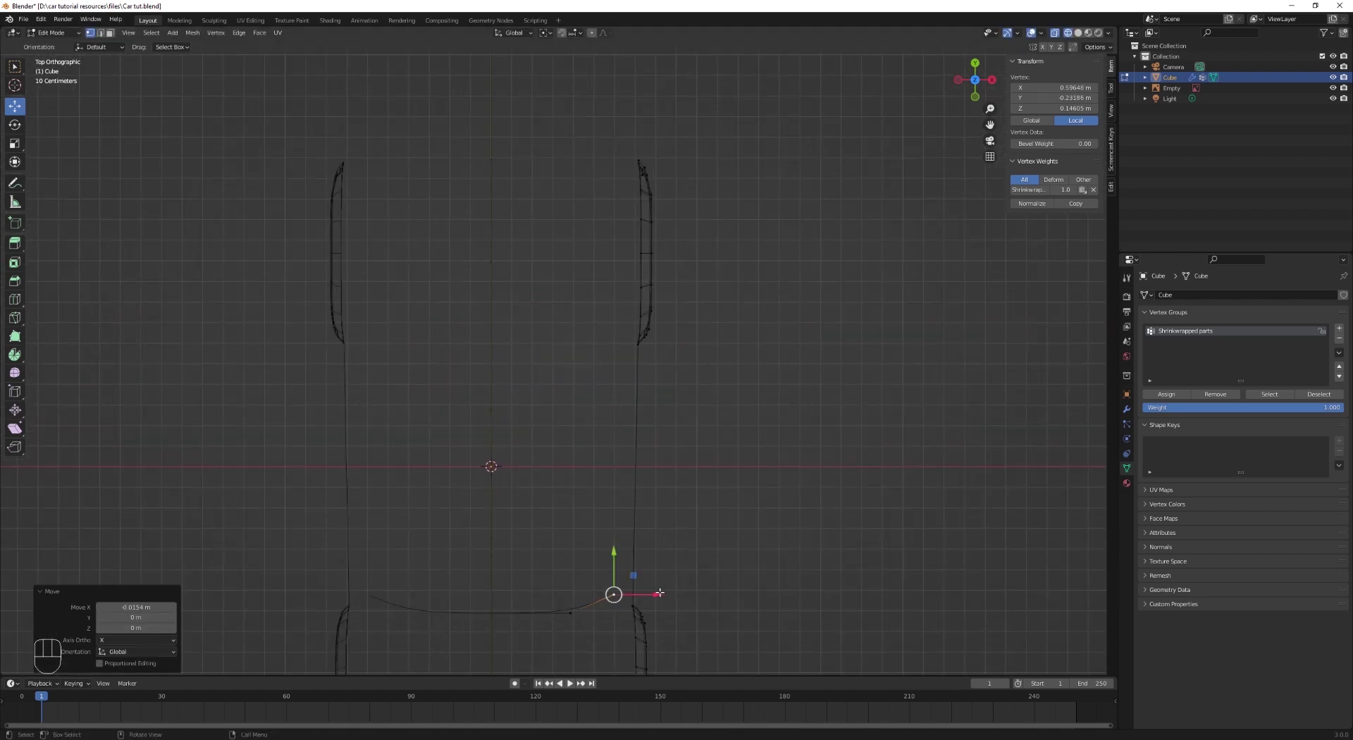
pyautogui.click(663, 291)
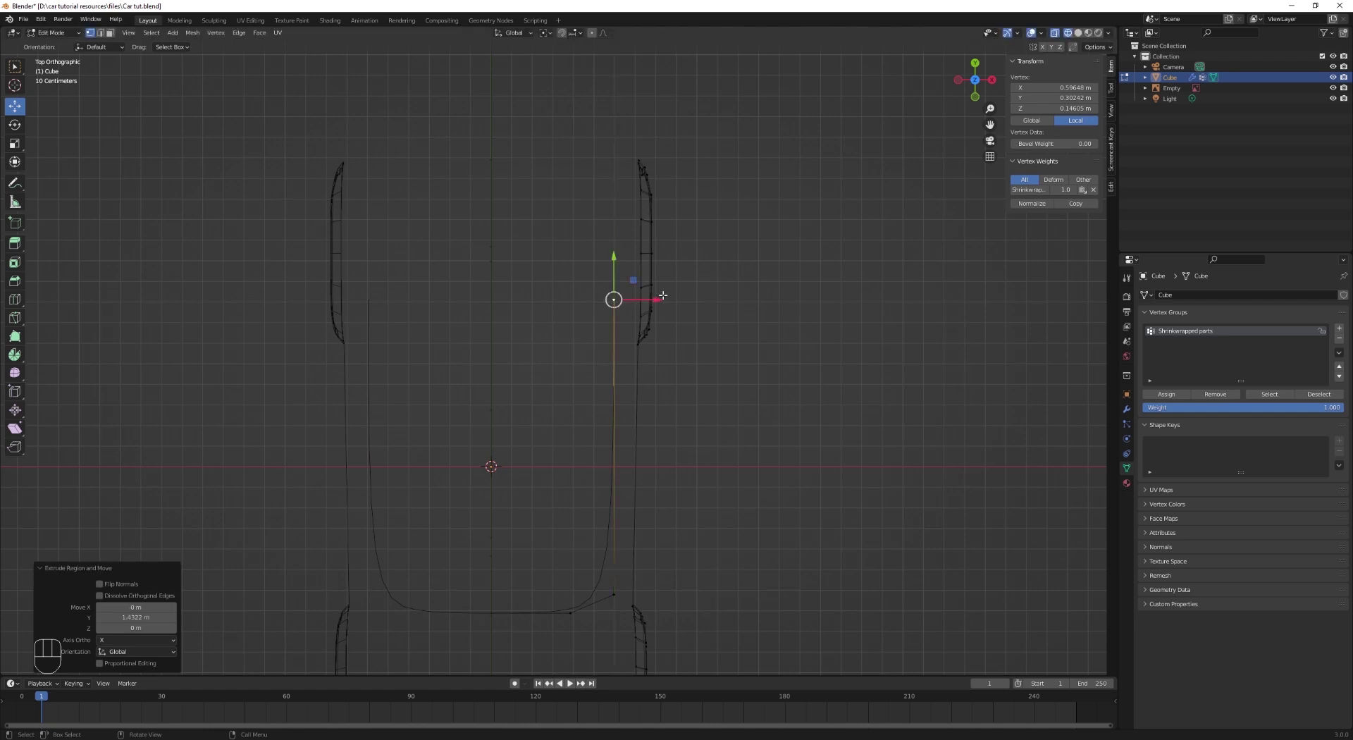
# Step: In side view, slide the rear end vertex of the new beltline edge forward to the rear door window's lower rear corner
pyautogui.press('Tab')
pyautogui.scroll(-4, 675, 409)
pyautogui.moveTo(679, 420); pyautogui.dragTo(581, 306, button='middle')
pyautogui.scroll(3, 580, 305)
pyautogui.press('Tab')
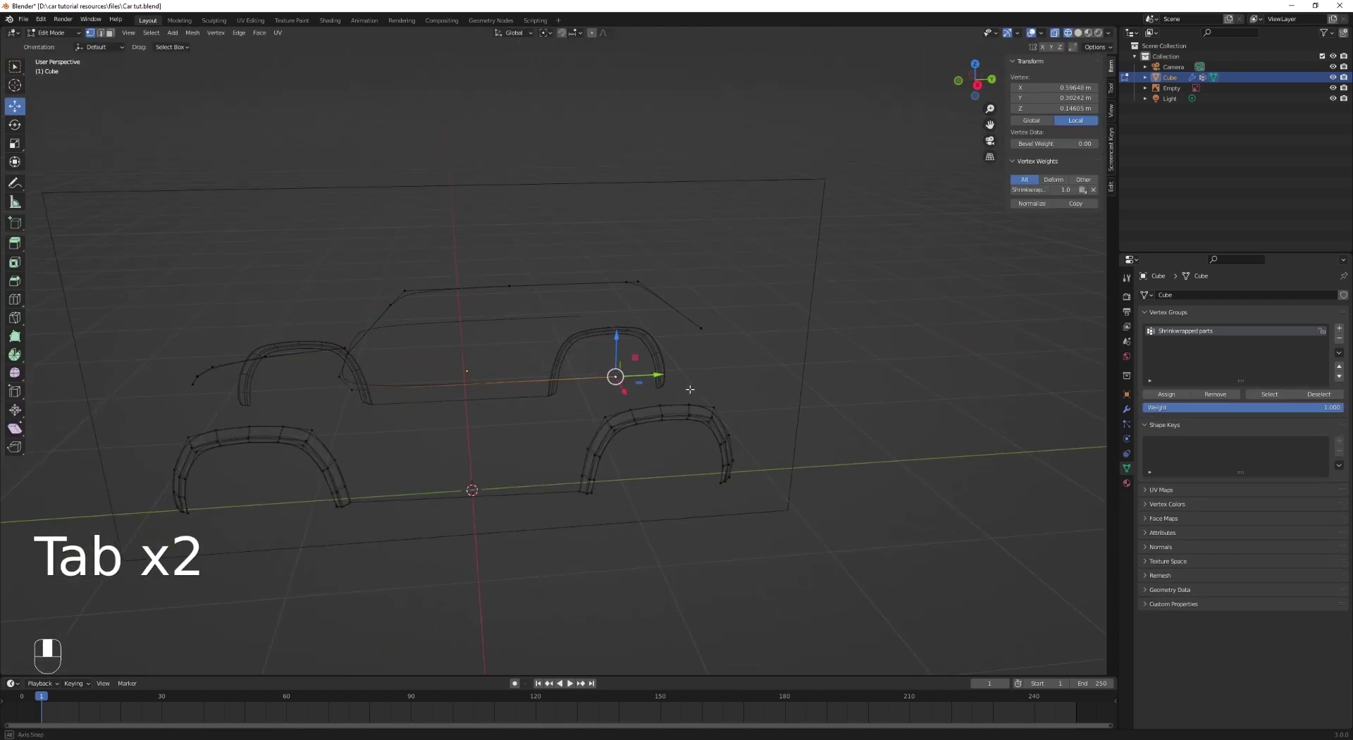
pyautogui.scroll(2, 687, 388)
pyautogui.press('KP_3')
pyautogui.scroll(2, 690, 389)
pyautogui.press('g')
pyautogui.press('g')
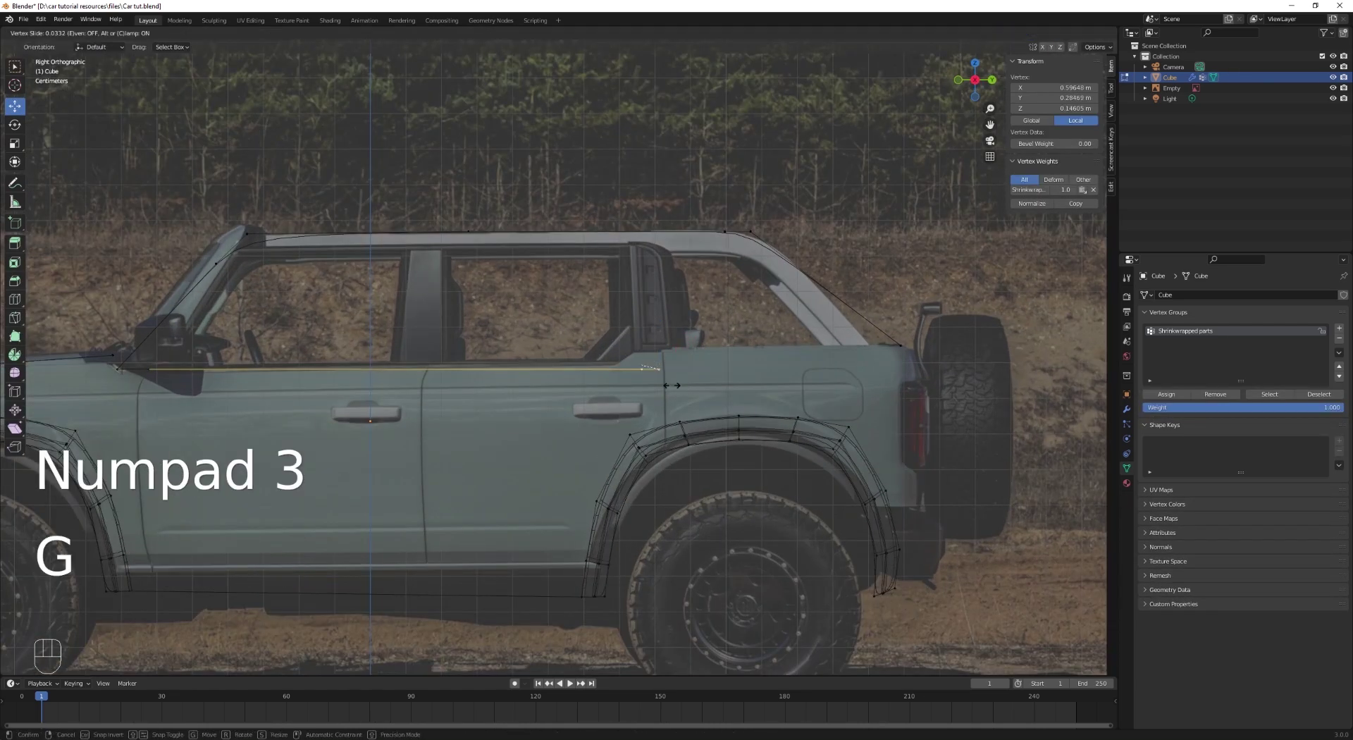
pyautogui.click(628, 381)
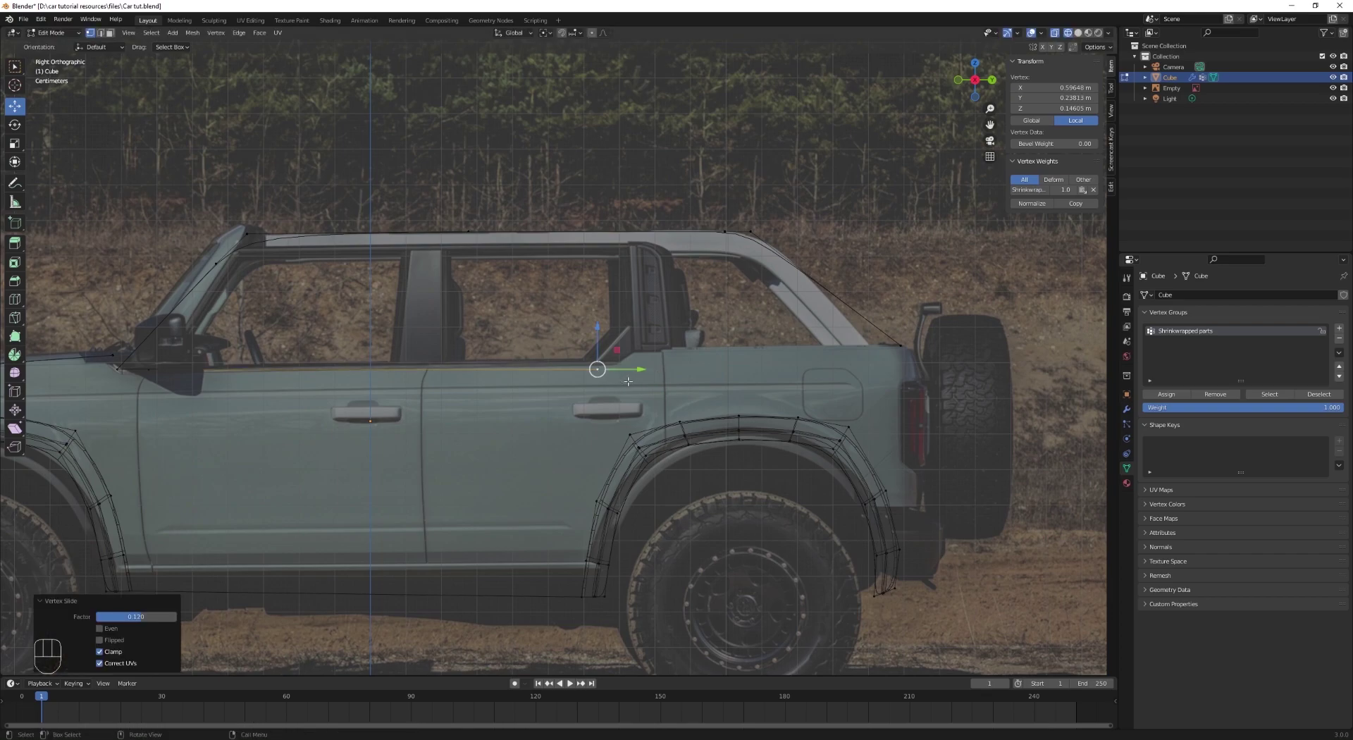
# Step: Add one vertex to the long beltline edge with a loop cut and slide it forward close to the front corner
pyautogui.scroll(-1, 470, 383)
pyautogui.press('a')
pyautogui.keyDown('shift'); pyautogui.moveTo(470, 383); pyautogui.dragTo(740, 358, button='middle'); pyautogui.keyUp('shift')
pyautogui.scroll(2, 740, 357)
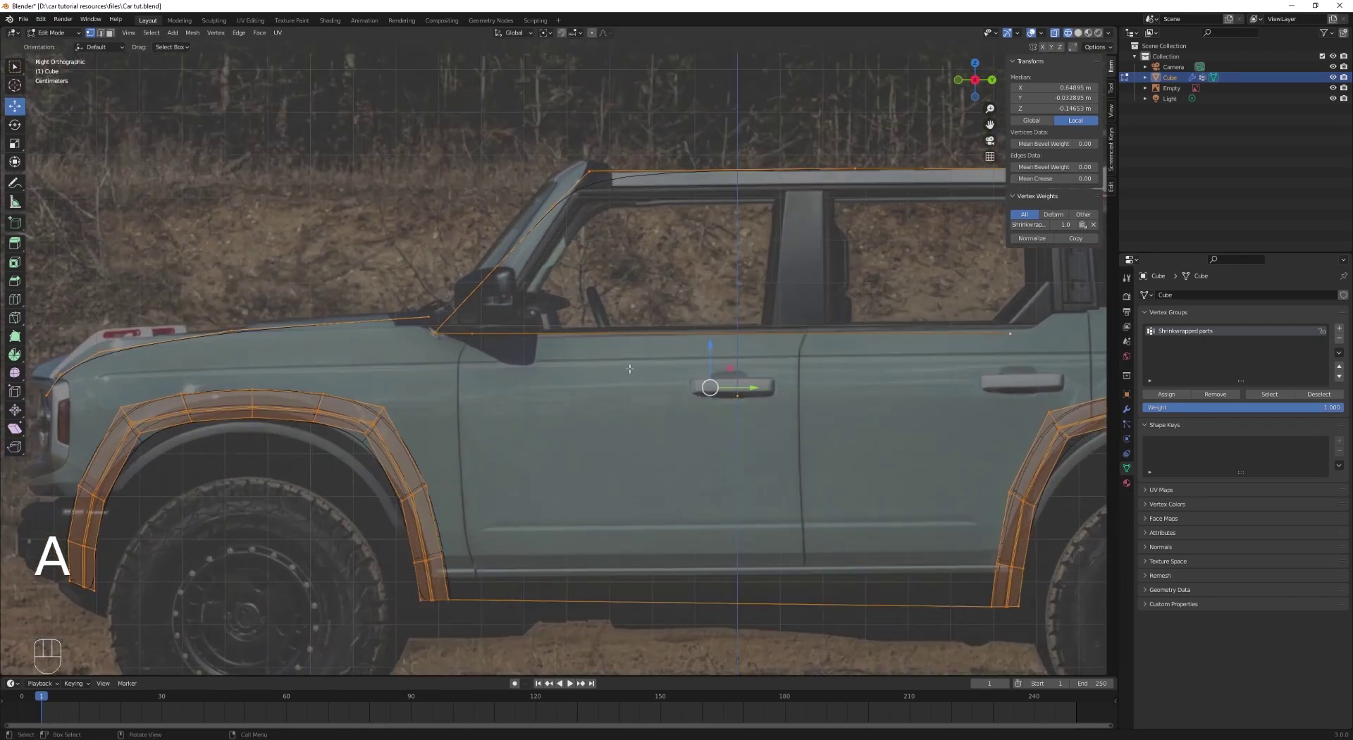
pyautogui.moveTo(594, 366); pyautogui.dragTo(623, 413, button='middle')
pyautogui.hotkey('ctrl', 'r')
pyautogui.click(603, 394)
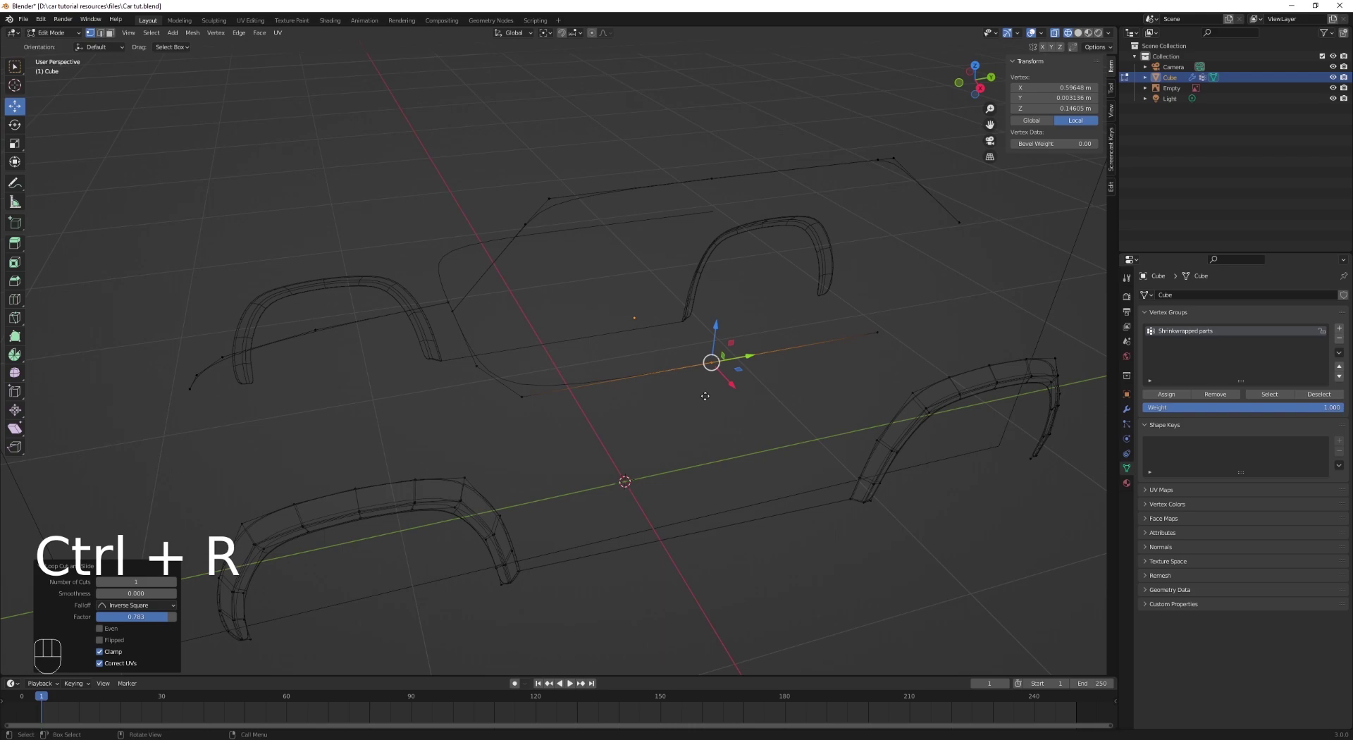
pyautogui.press('g')
pyautogui.press('g')
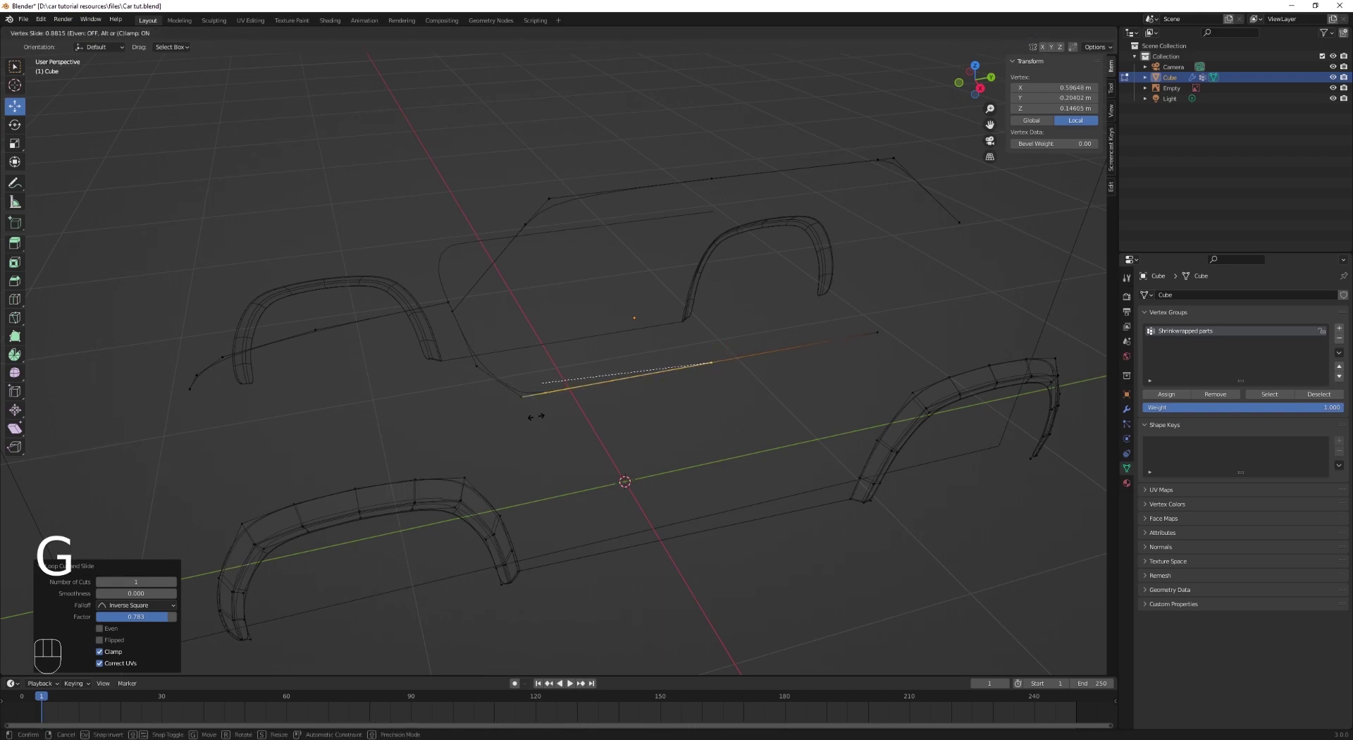
pyautogui.click(536, 417)
# Step: Lower the new vertex near the beltline's front corner along Z
pyautogui.moveTo(535, 416); pyautogui.dragTo(480, 335, button='middle')
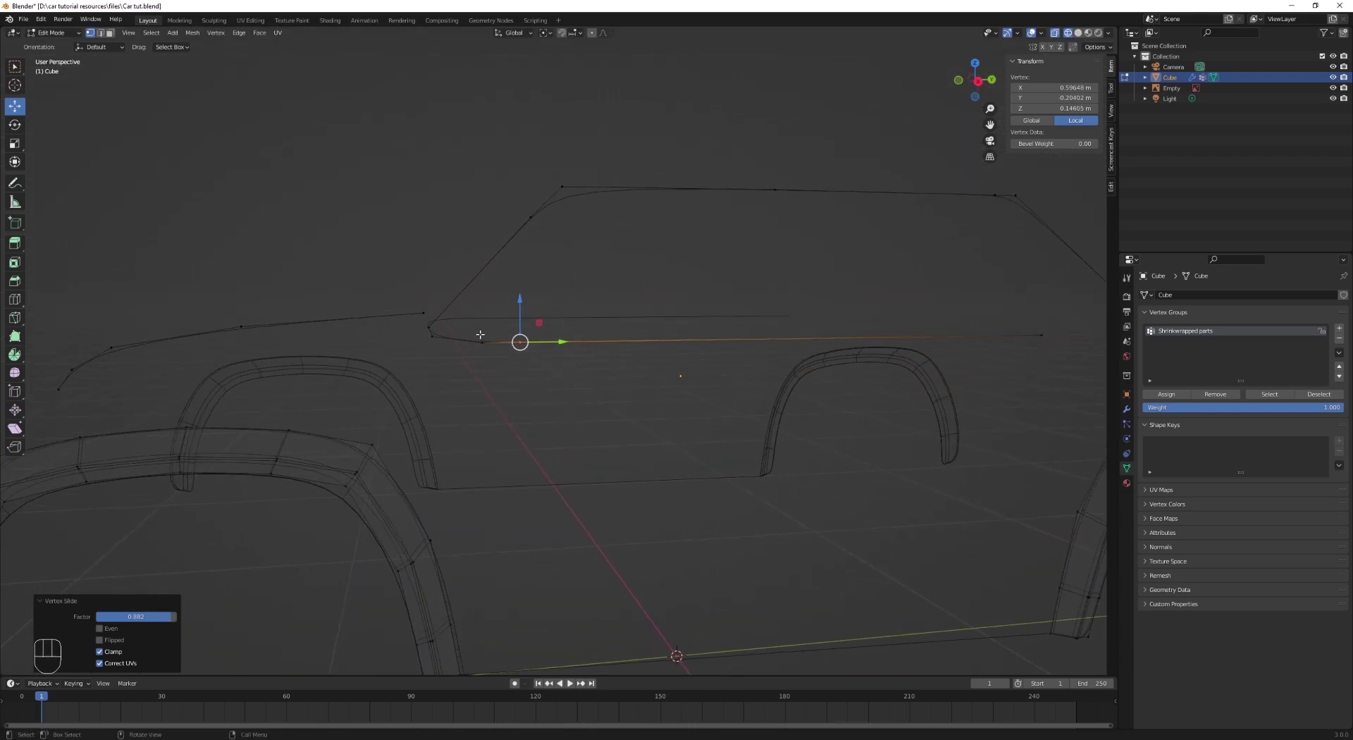
pyautogui.press('g')
pyautogui.middleClick(479, 341)
pyautogui.click(475, 353)
# Step: Level both end vertices of the long beltline edge by scaling Z to 0, and lower them about 0.019 m
pyautogui.press('a')
pyautogui.scroll(-2, 837, 336)
pyautogui.moveTo(909, 340); pyautogui.dragTo(892, 342, button='middle')
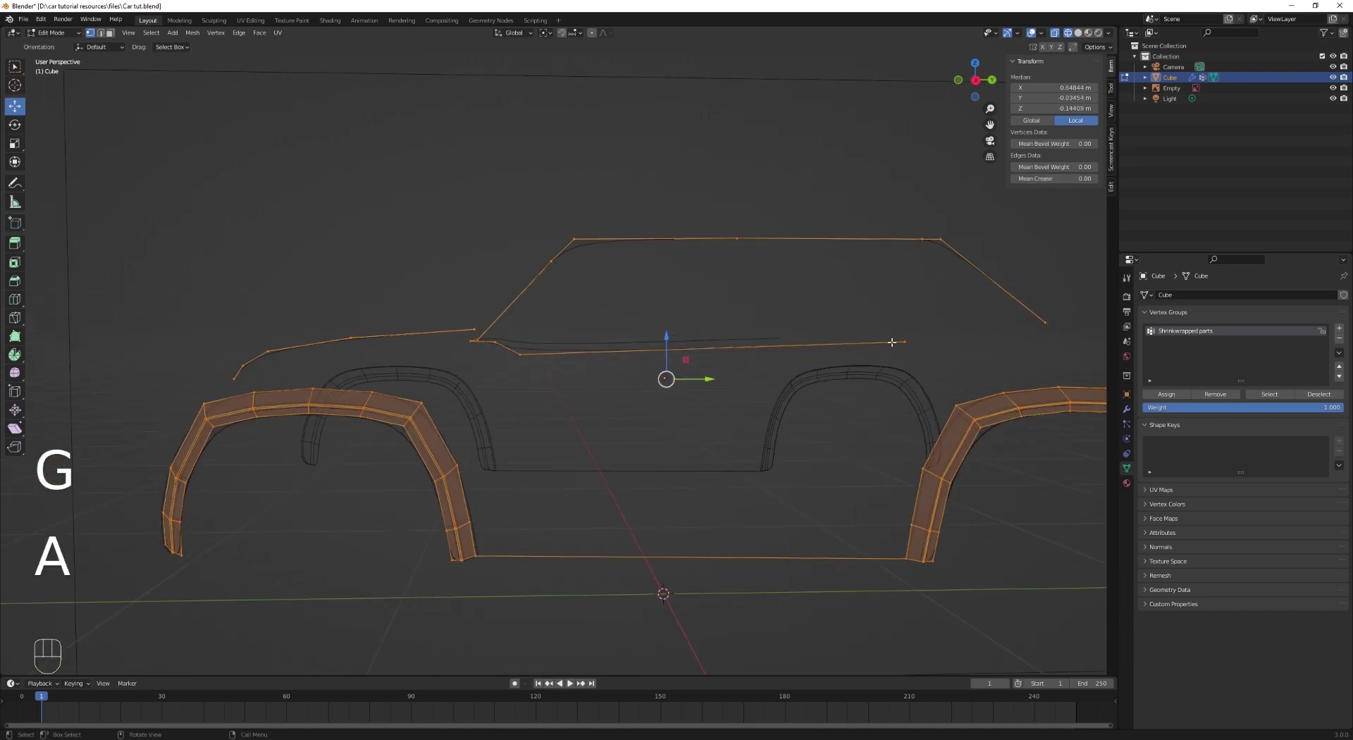
pyautogui.click(902, 341)
pyautogui.keyDown('shift'); pyautogui.click(519, 354); pyautogui.keyUp('shift')
pyautogui.press('s')
pyautogui.press('z')
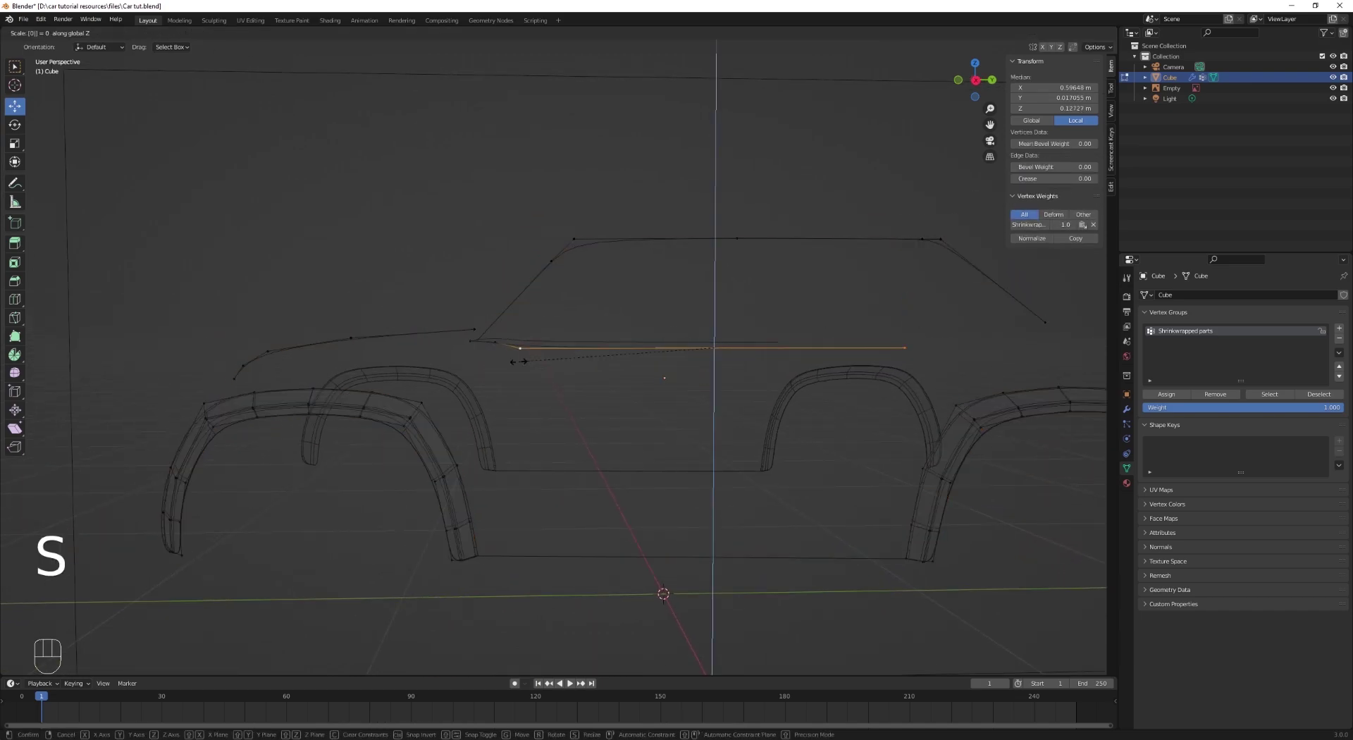
pyautogui.click(520, 361)
pyautogui.scroll(2, 520, 361)
pyautogui.press('g')
pyautogui.middleClick(519, 366)
pyautogui.click(520, 371)
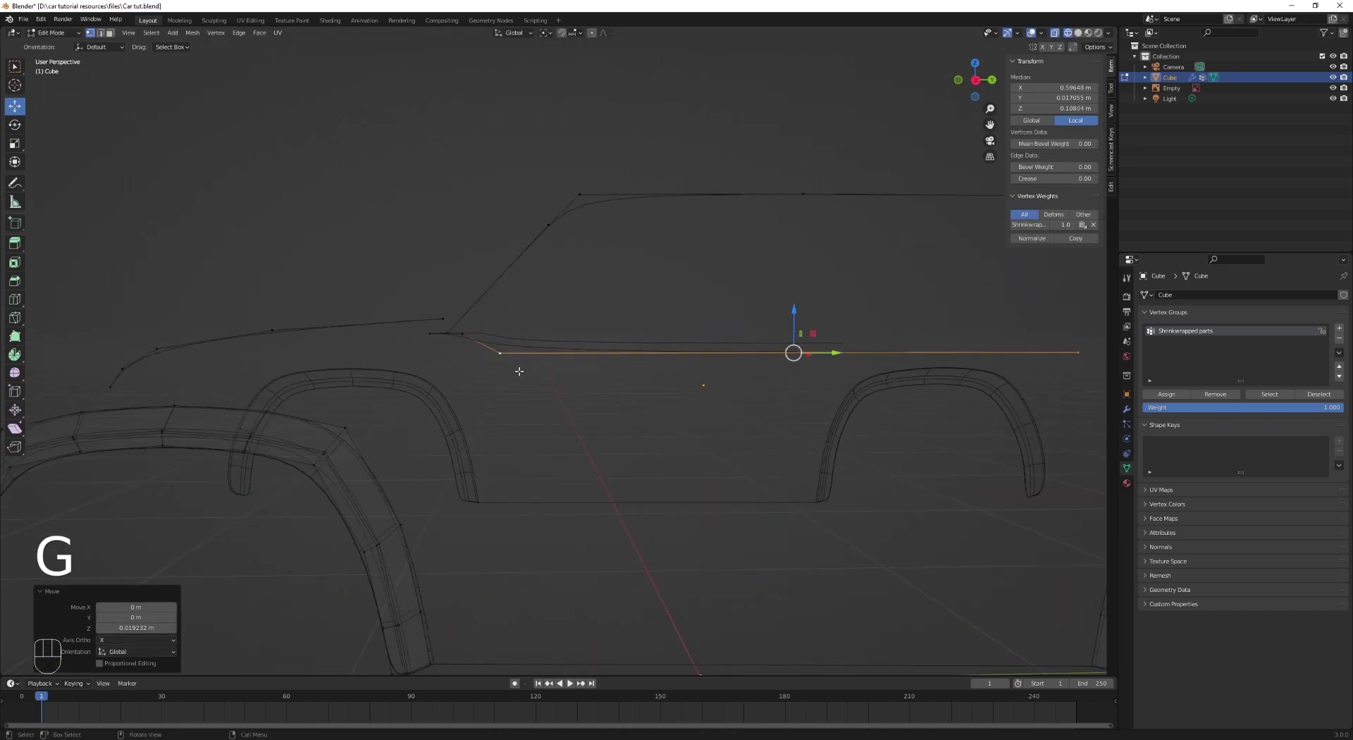
# Step: Extrude the beltline's rear end vertex about 0.08 m rearward and 0.09 m up, and extrude it again along Y to the body's tail
pyautogui.scroll(-3, 520, 372)
pyautogui.press('a')
pyautogui.moveTo(881, 360); pyautogui.dragTo(547, 399, button='middle')
pyautogui.click(920, 359)
pyautogui.press('KP_3')
pyautogui.scroll(2, 540, 423)
pyautogui.press('e')
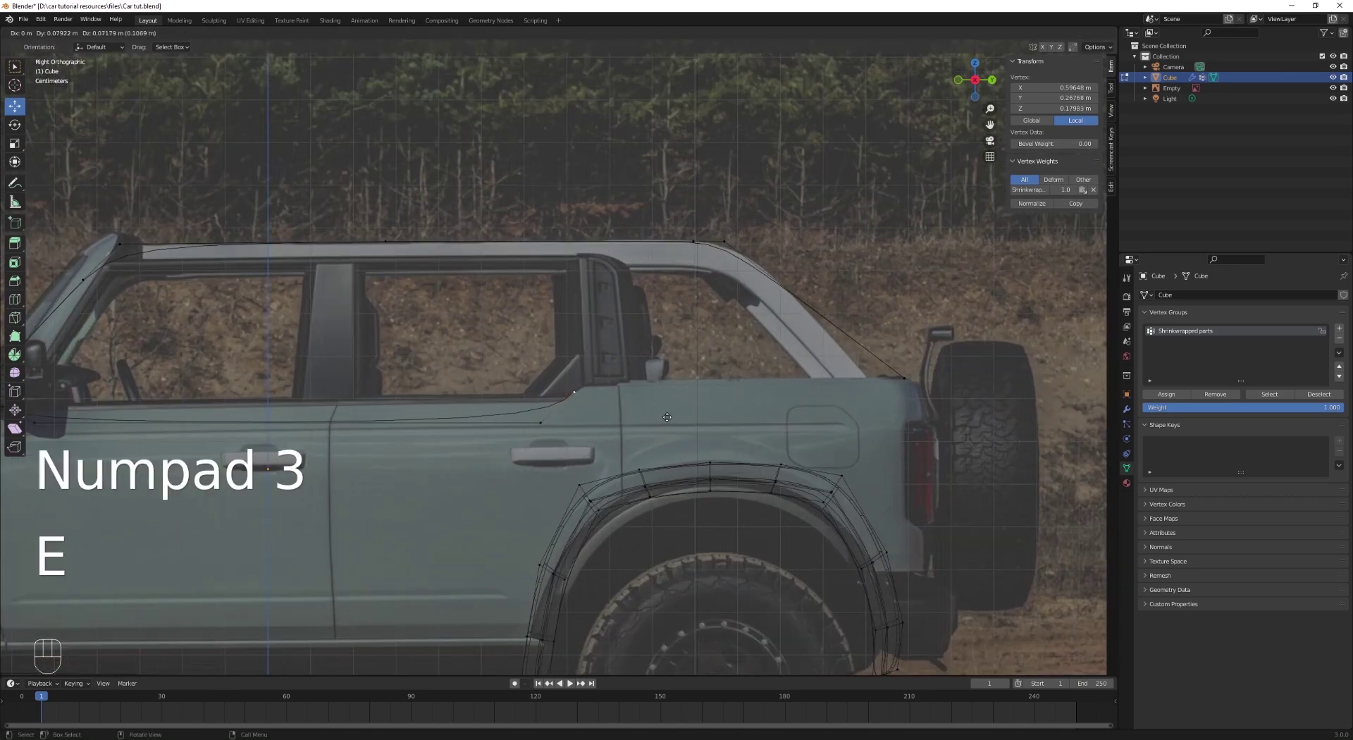
pyautogui.click(669, 411)
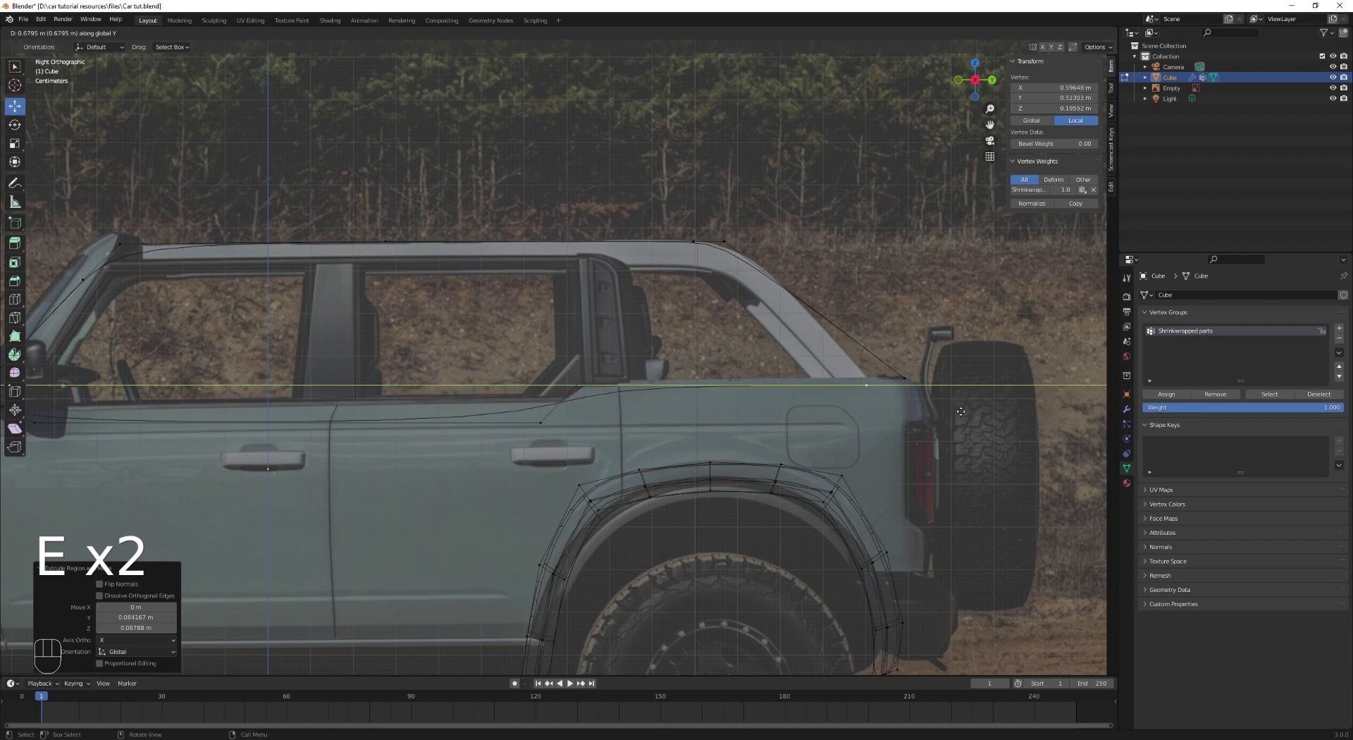
pyautogui.click(994, 408)
# Step: In top view, vertex-slide the tail end vertex of the side edge slightly forward
pyautogui.press('a')
pyautogui.scroll(-4, 937, 402)
pyautogui.moveTo(863, 387); pyautogui.dragTo(838, 461, button='middle')
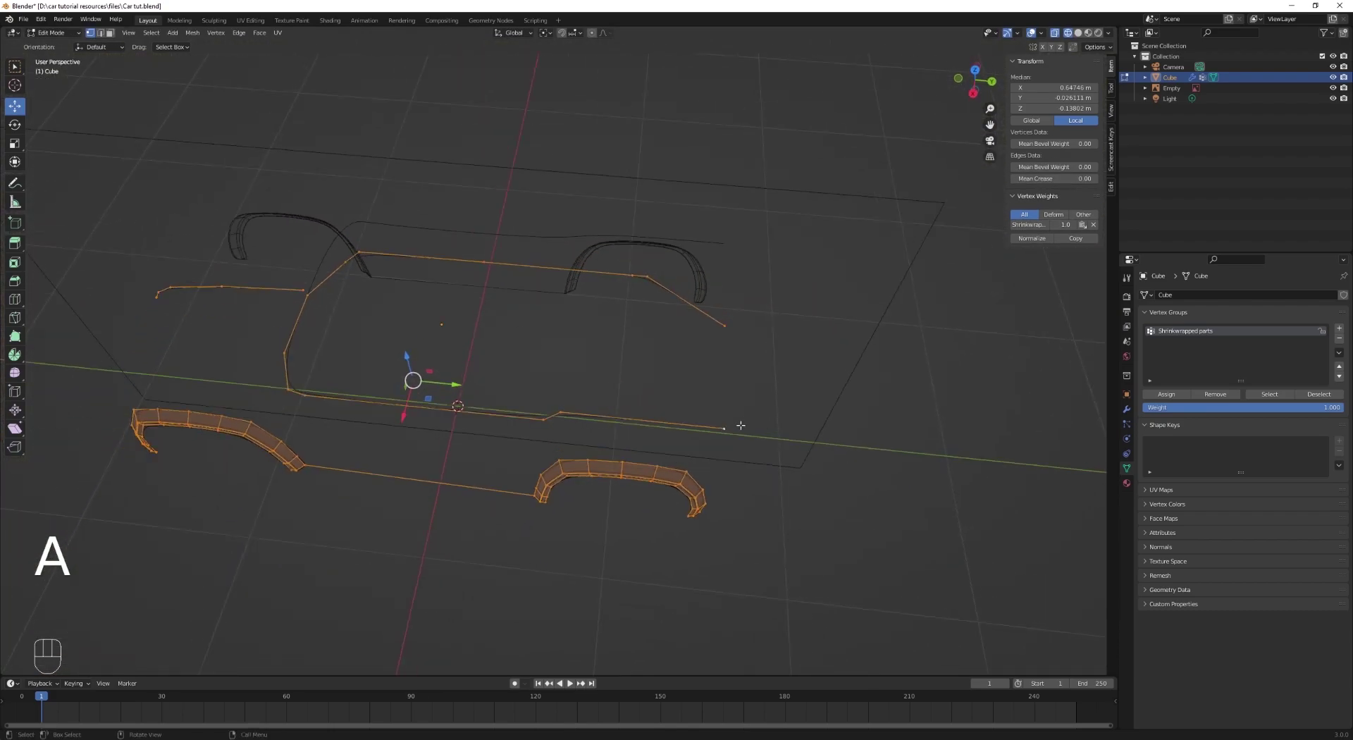
pyautogui.click(742, 425)
pyautogui.press('KP_7')
pyautogui.press('g')
pyautogui.press('g')
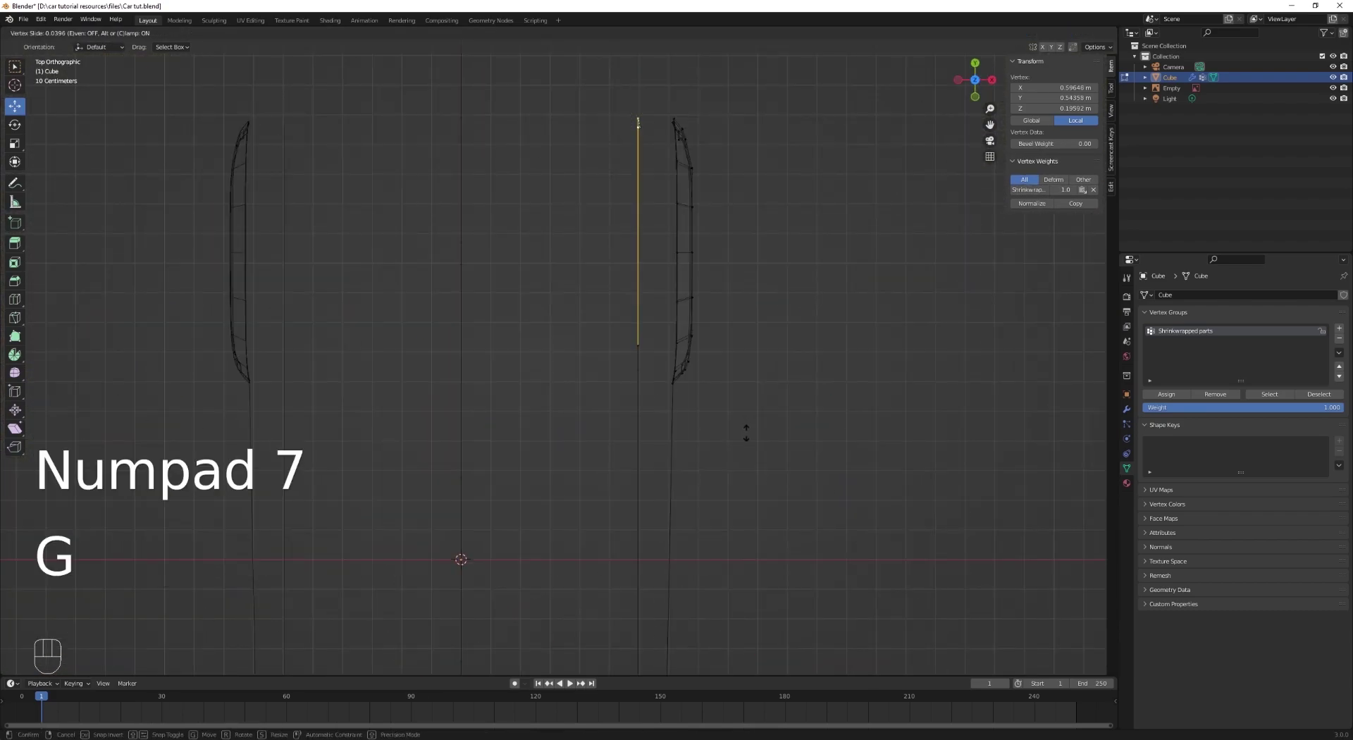
pyautogui.click(747, 417)
# Step: Extrude the tail corner about 0.11 m inward and 0.09 m rearward, and extrude again along X to the centre line with Mirror Clipping enabled
pyautogui.keyDown('shift'); pyautogui.moveTo(747, 417); pyautogui.dragTo(793, 576, button='middle'); pyautogui.keyUp('shift')
pyautogui.scroll(2, 710, 320)
pyautogui.press('e')
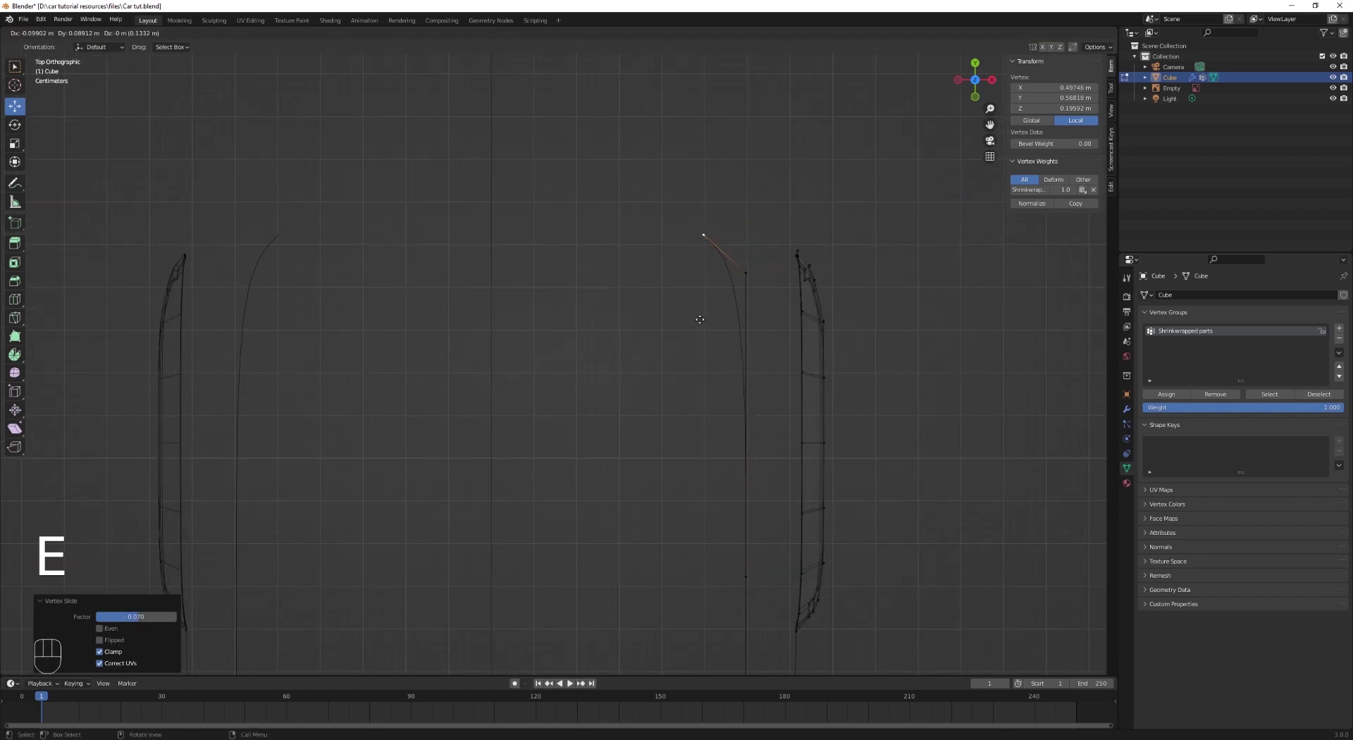
pyautogui.click(694, 317)
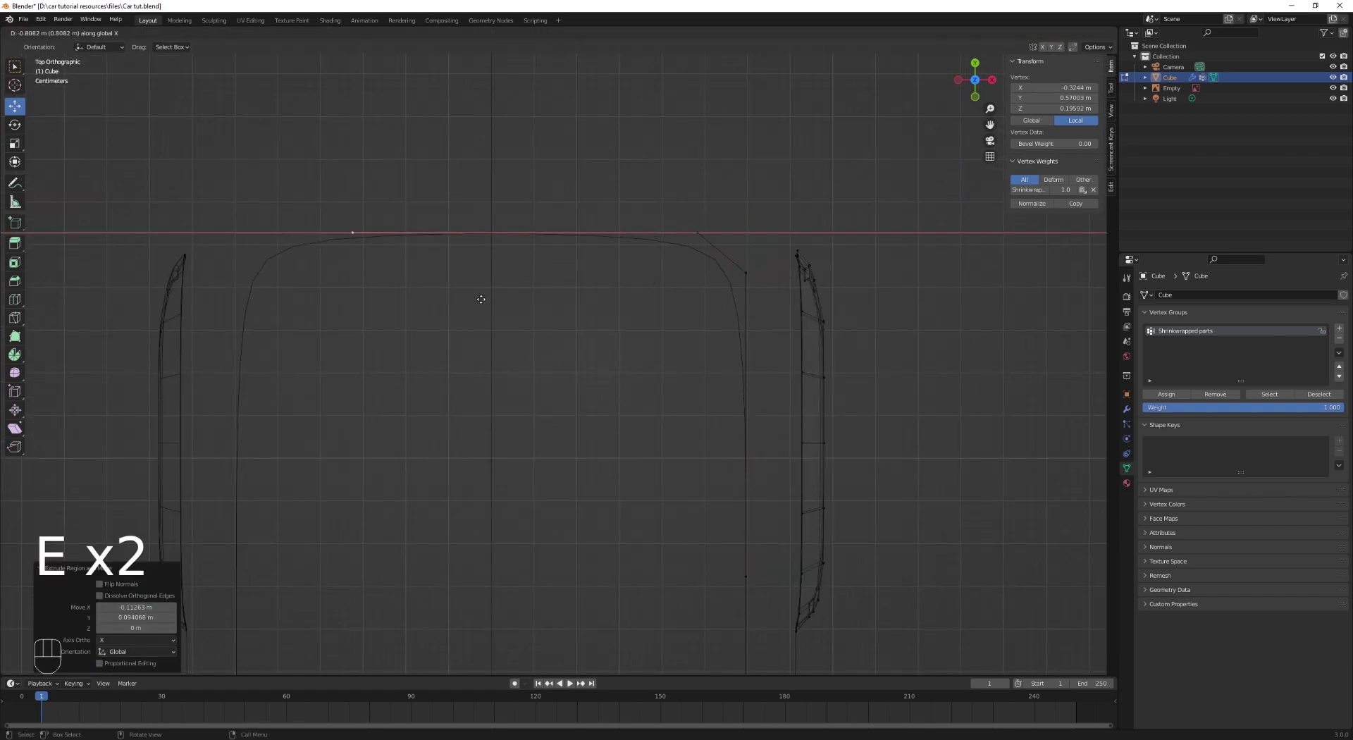
pyautogui.click(686, 290)
pyautogui.click(1126, 409)
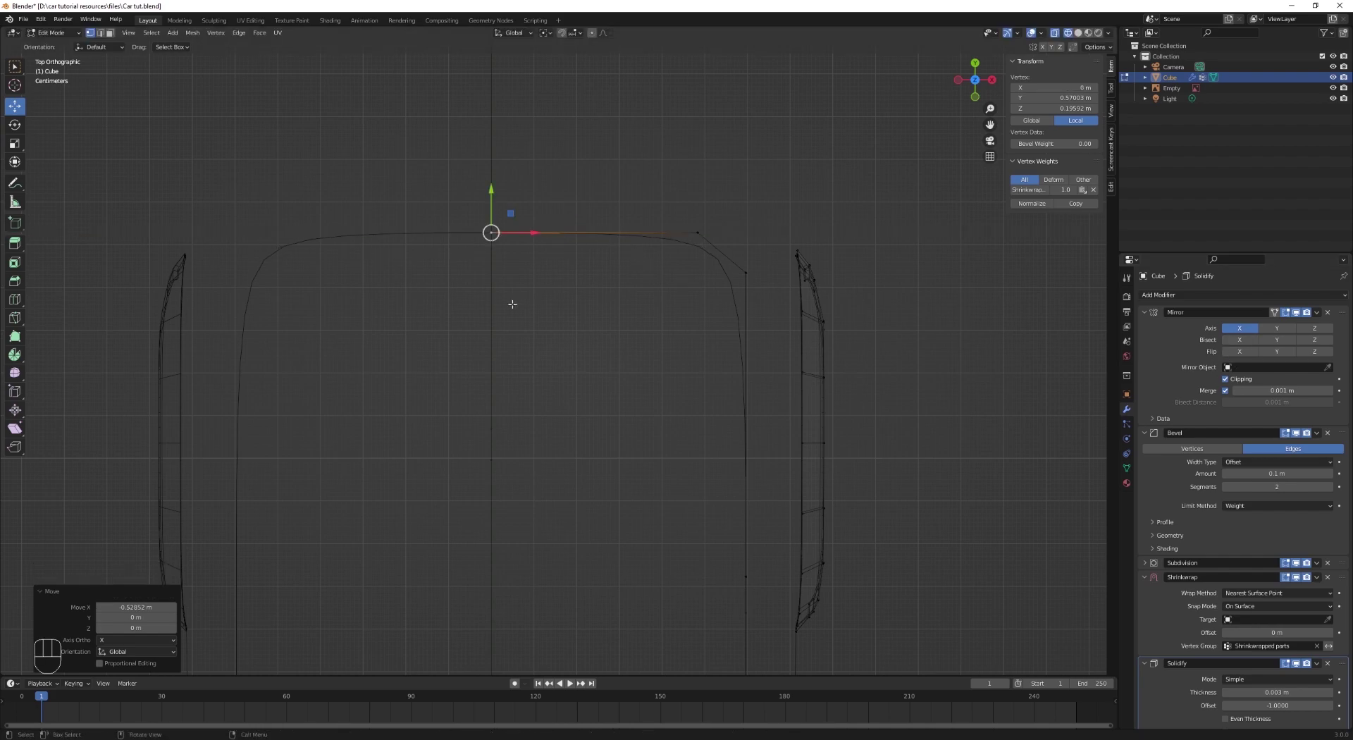
# Step: Merge the roof centre line's rear end vertex into the tail edge's centre vertex using At Last
pyautogui.moveTo(514, 302); pyautogui.dragTo(703, 368, button='middle')
pyautogui.press('a')
pyautogui.click(766, 381)
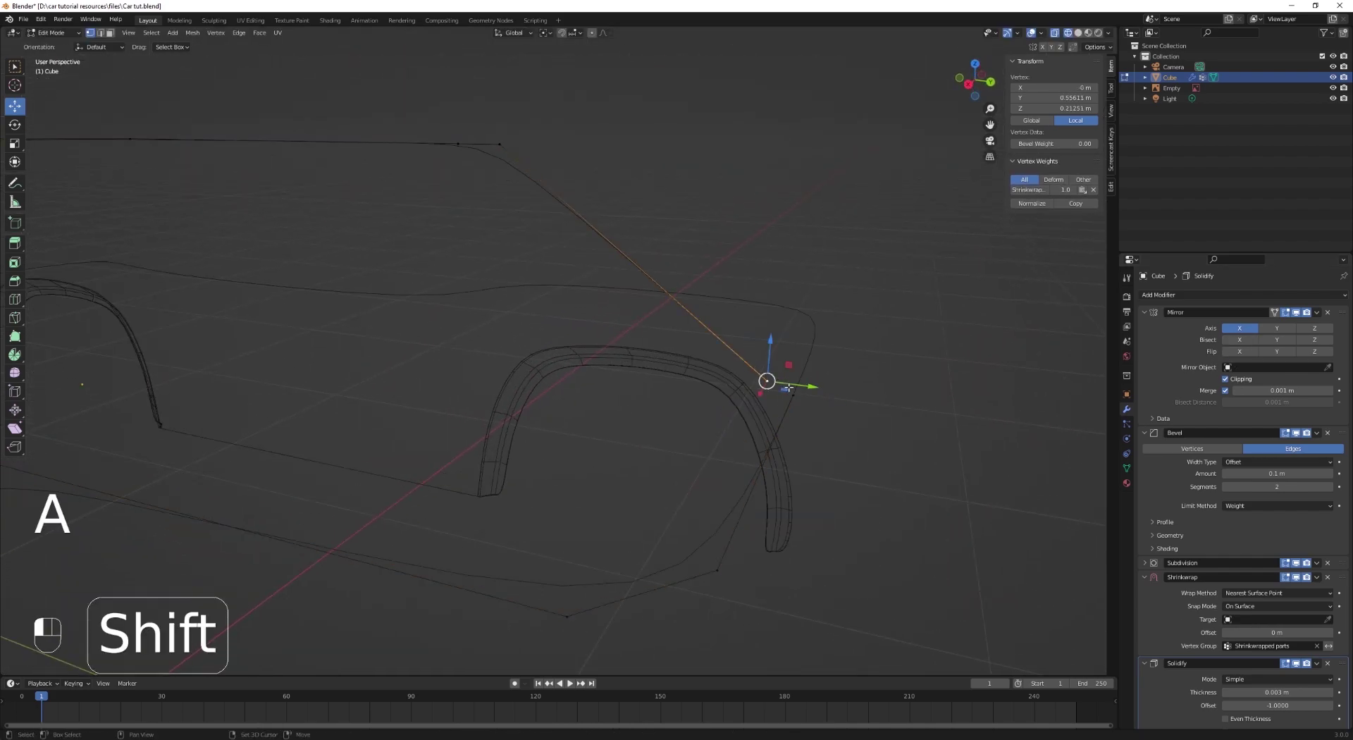
pyautogui.rightClick(814, 336)
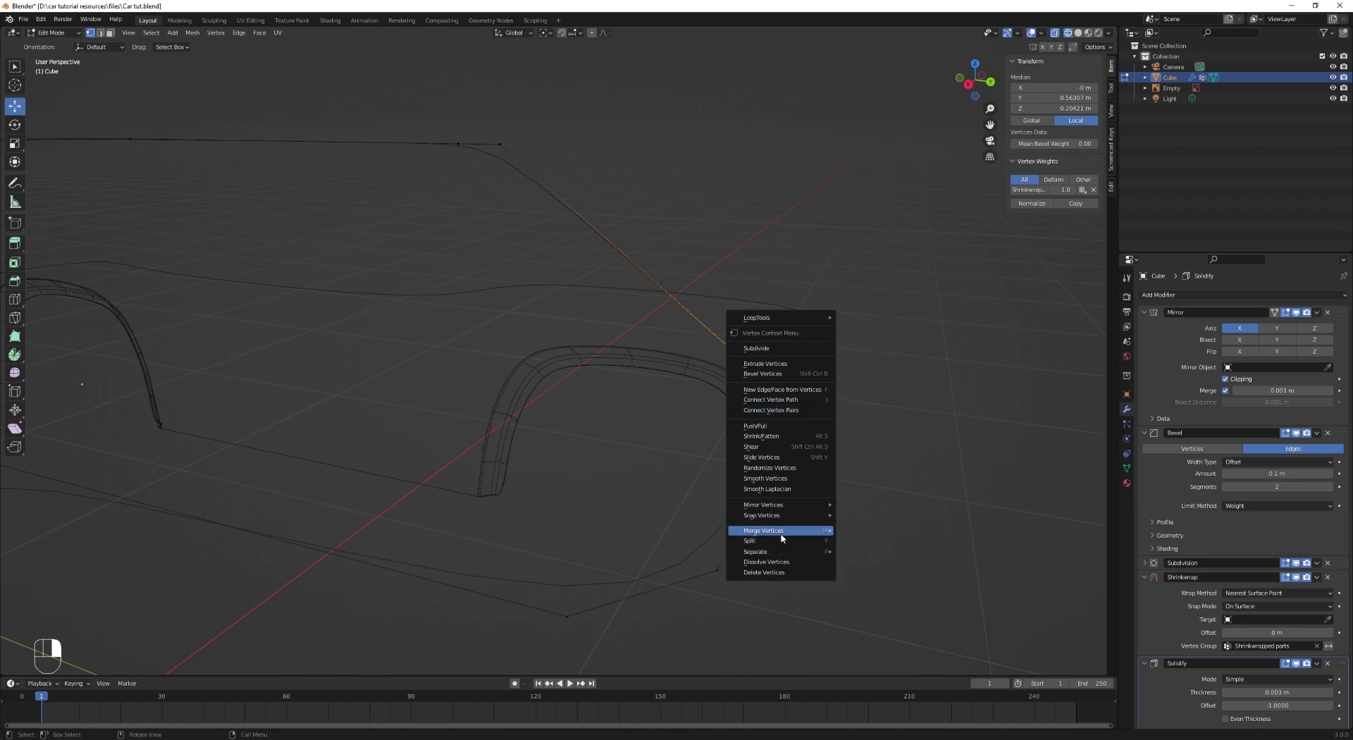
pyautogui.moveTo(818, 532)
pyautogui.click(857, 577)
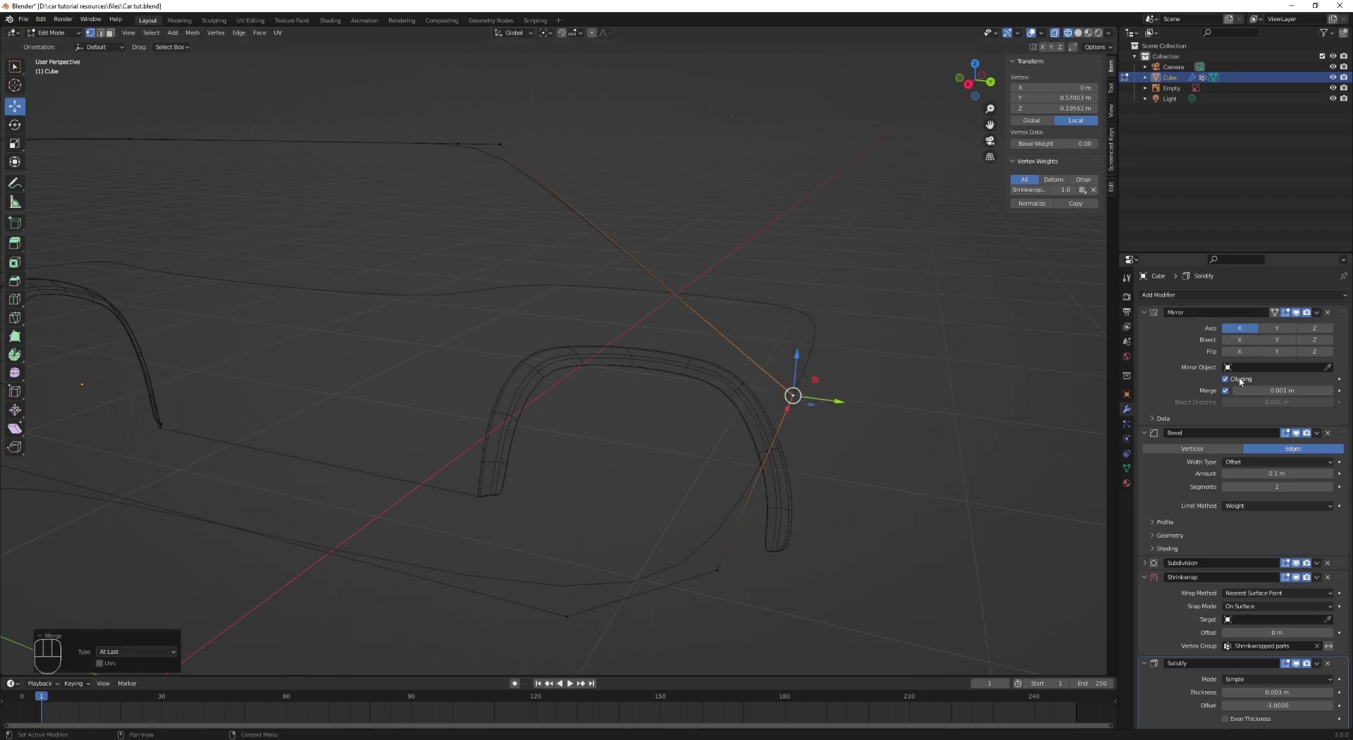
# Step: Inspect the connected beltline, tail and roof outline from several angles in Object Mode and Edit Mode
pyautogui.press('Tab')
pyautogui.scroll(-4, 525, 395)
pyautogui.moveTo(526, 395); pyautogui.dragTo(852, 332, button='middle')
pyautogui.scroll(2, 641, 358)
pyautogui.press('Tab')
pyautogui.press('a')
pyautogui.scroll(3, 664, 366)
pyautogui.press('Tab')
pyautogui.scroll(-4, 695, 347)
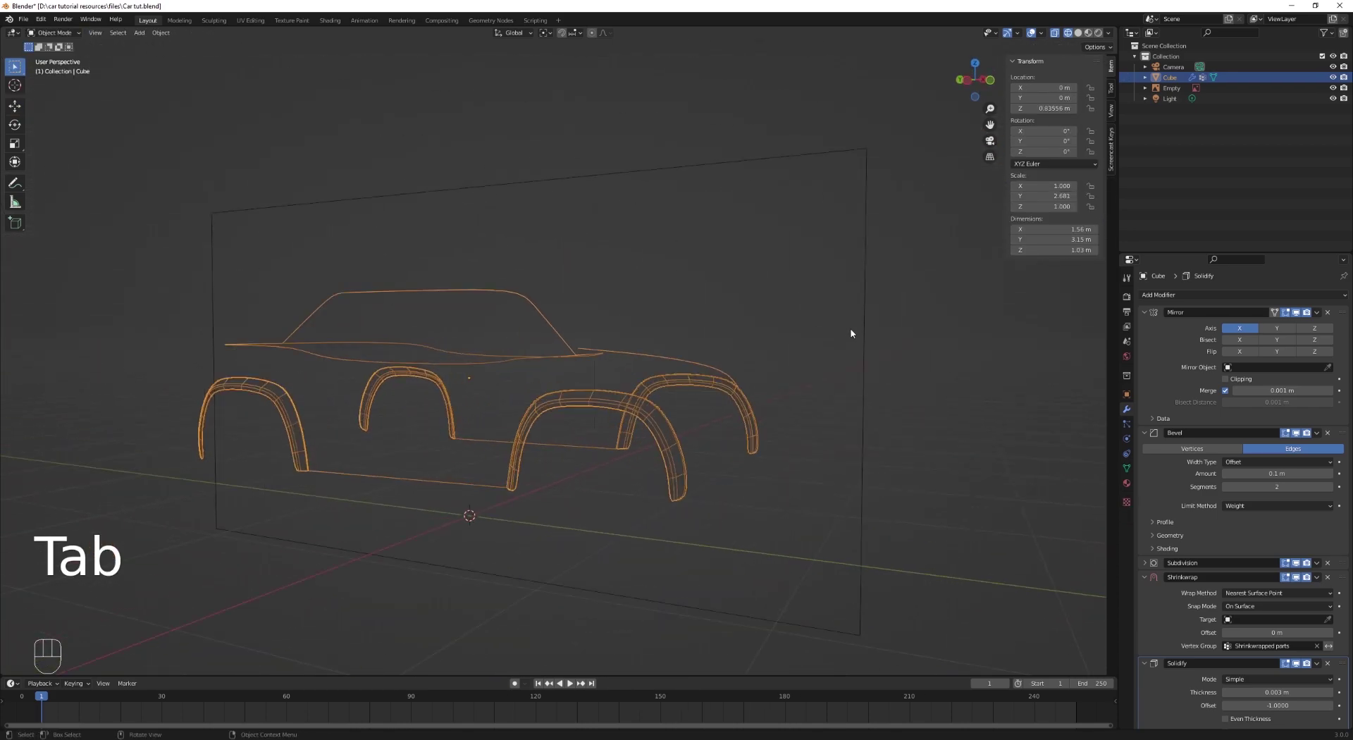
# Step: Add one vertex to the rear upper side edge with a loop cut and slide it forward close to the beltline step's upper corner
pyautogui.press('KP_3')
pyautogui.scroll(3, 759, 318)
pyautogui.press('Tab')
pyautogui.press('a')
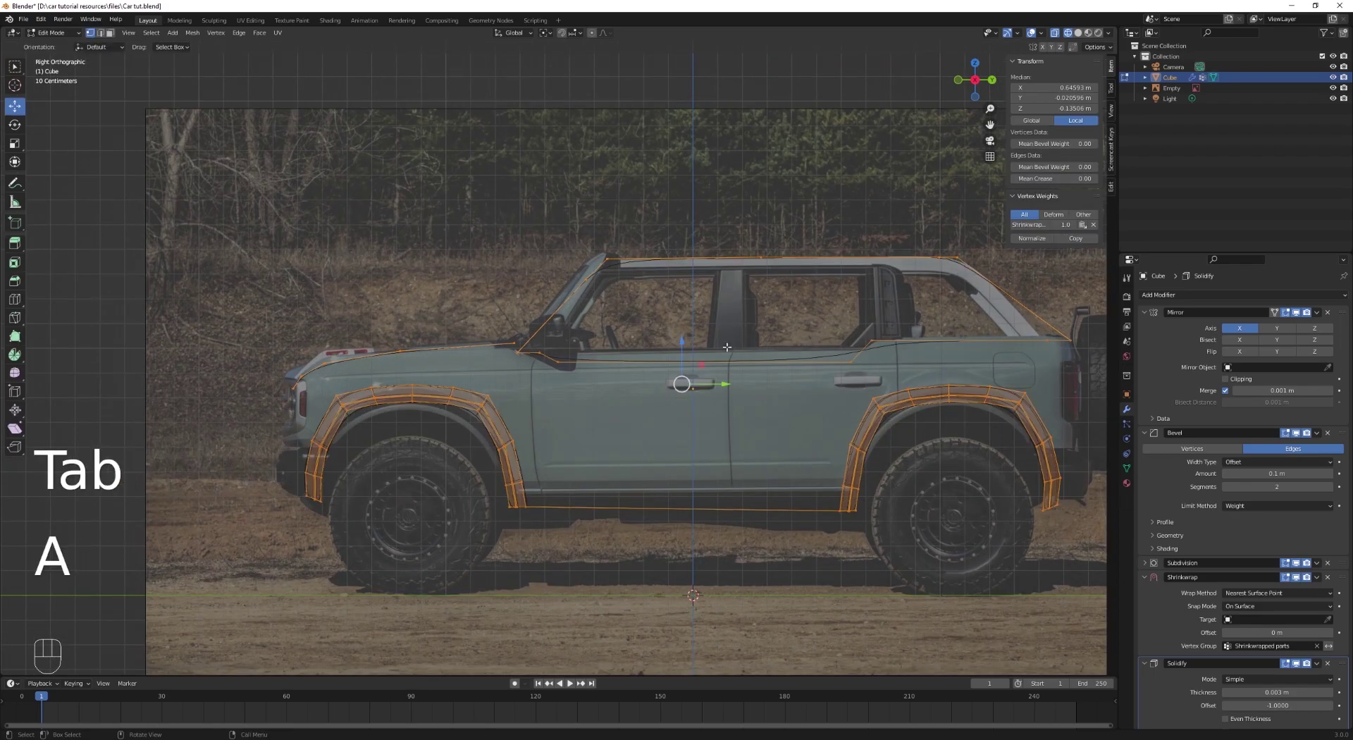
pyautogui.keyDown('shift'); pyautogui.moveTo(759, 318); pyautogui.dragTo(691, 321, button='middle'); pyautogui.keyUp('shift')
pyautogui.scroll(3, 835, 342)
pyautogui.hotkey('ctrl', 'r')
pyautogui.click(835, 342)
pyautogui.click(900, 338)
pyautogui.click(722, 338)
pyautogui.press('g')
pyautogui.press('g')
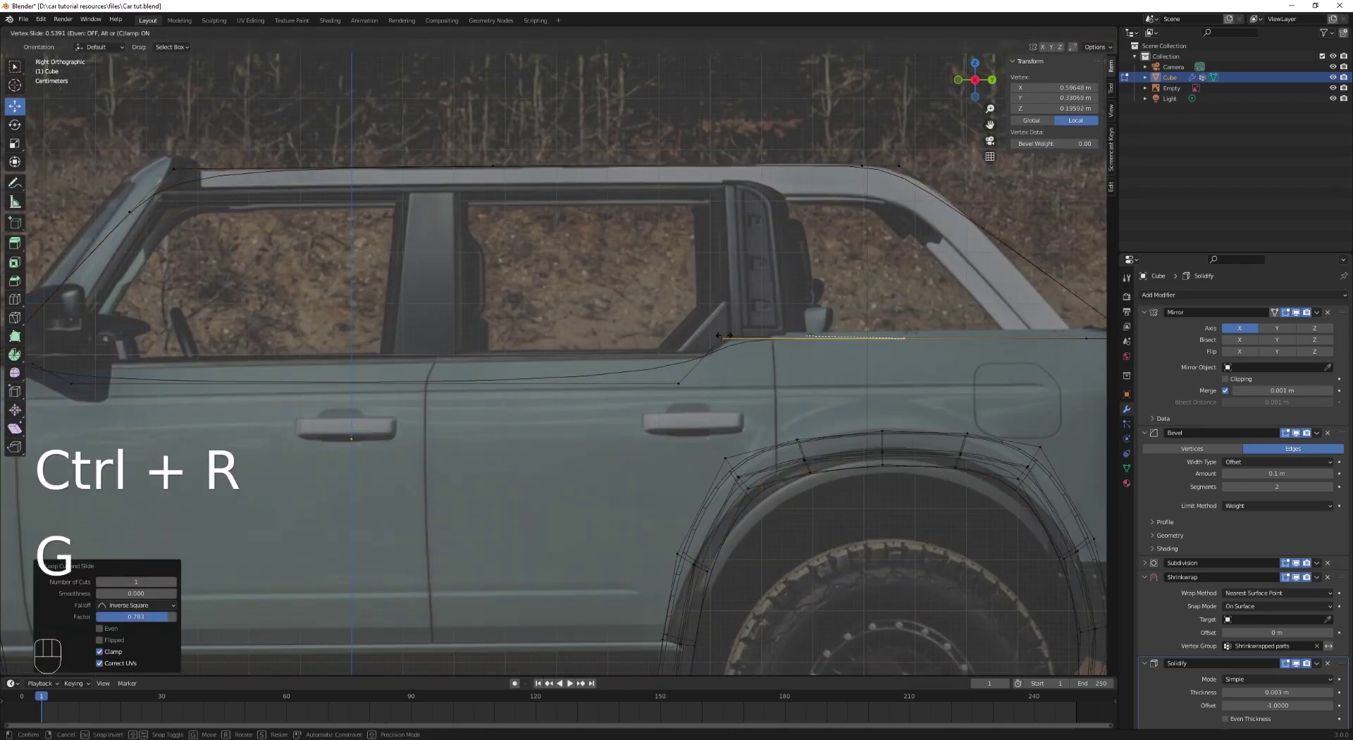
pyautogui.click(681, 337)
# Step: Add one vertex to the beltline under the door windows and slide it rearward close to the step's lower corner
pyautogui.press('a')
pyautogui.hotkey('ctrl', 'r')
pyautogui.click(587, 389)
pyautogui.press('g')
pyautogui.press('g')
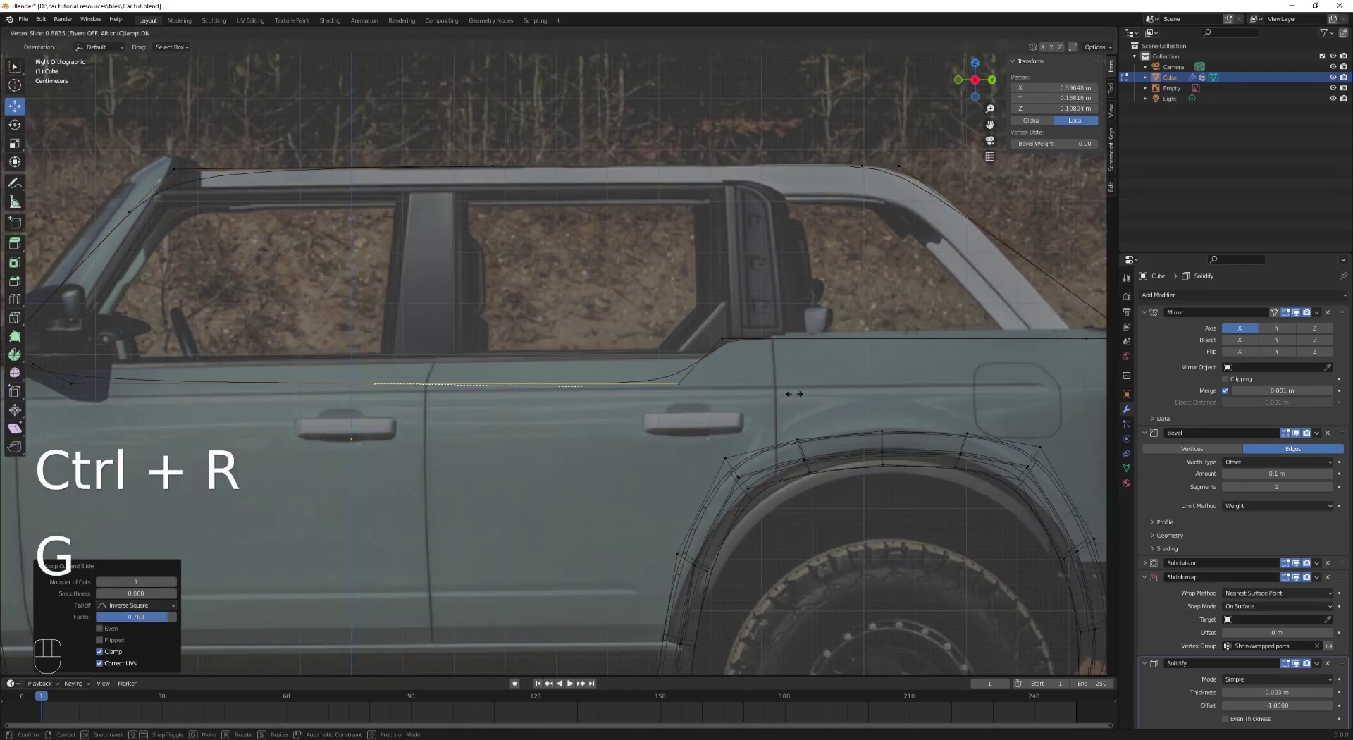
pyautogui.click(848, 387)
# Step: Move the outer end vertex of the hood's rear edge at the windshield base slightly inward
pyautogui.press('Tab')
pyautogui.moveTo(791, 369); pyautogui.dragTo(684, 384, button='middle')
pyautogui.moveTo(483, 401); pyautogui.dragTo(556, 443, button='middle')
pyautogui.keyDown('shift'); pyautogui.moveTo(557, 443); pyautogui.dragTo(835, 394, button='middle'); pyautogui.keyUp('shift')
pyautogui.scroll(3, 759, 418)
pyautogui.press('Tab')
pyautogui.press('a')
pyautogui.moveTo(758, 418); pyautogui.dragTo(695, 462, button='middle')
pyautogui.click(695, 464)
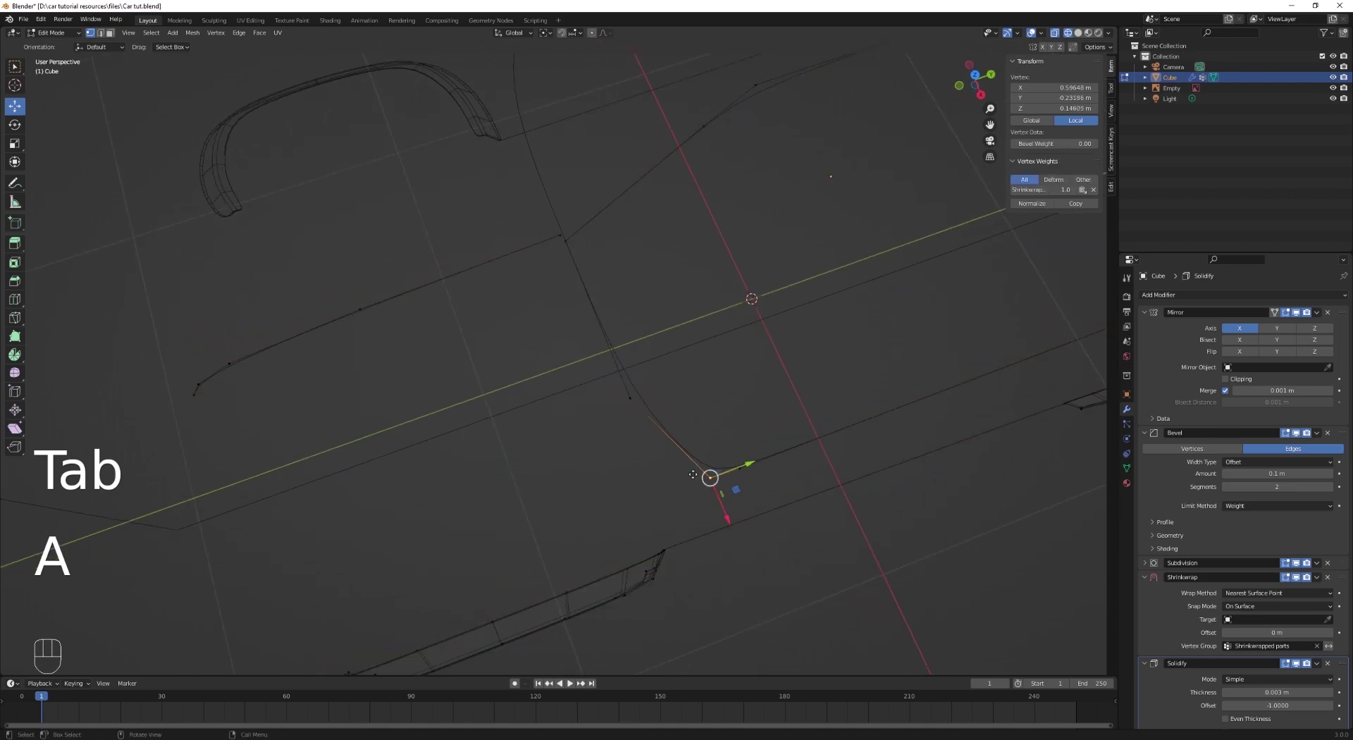
pyautogui.press('g')
# Step: Extrude the windshield base corner about 0.25 m rearward and 0.27 m up along the A-pillar, and extrude again to the front window's upper corner
pyautogui.press('Tab')
pyautogui.scroll(-5, 671, 467)
pyautogui.moveTo(721, 383); pyautogui.dragTo(644, 341, button='middle')
pyautogui.press('Tab')
pyautogui.press('a')
pyautogui.keyDown('shift'); pyautogui.moveTo(645, 341); pyautogui.dragTo(630, 479, button='middle'); pyautogui.keyUp('shift')
pyautogui.scroll(2, 607, 422)
pyautogui.click(596, 451)
pyautogui.press('KP_3')
pyautogui.press('e')
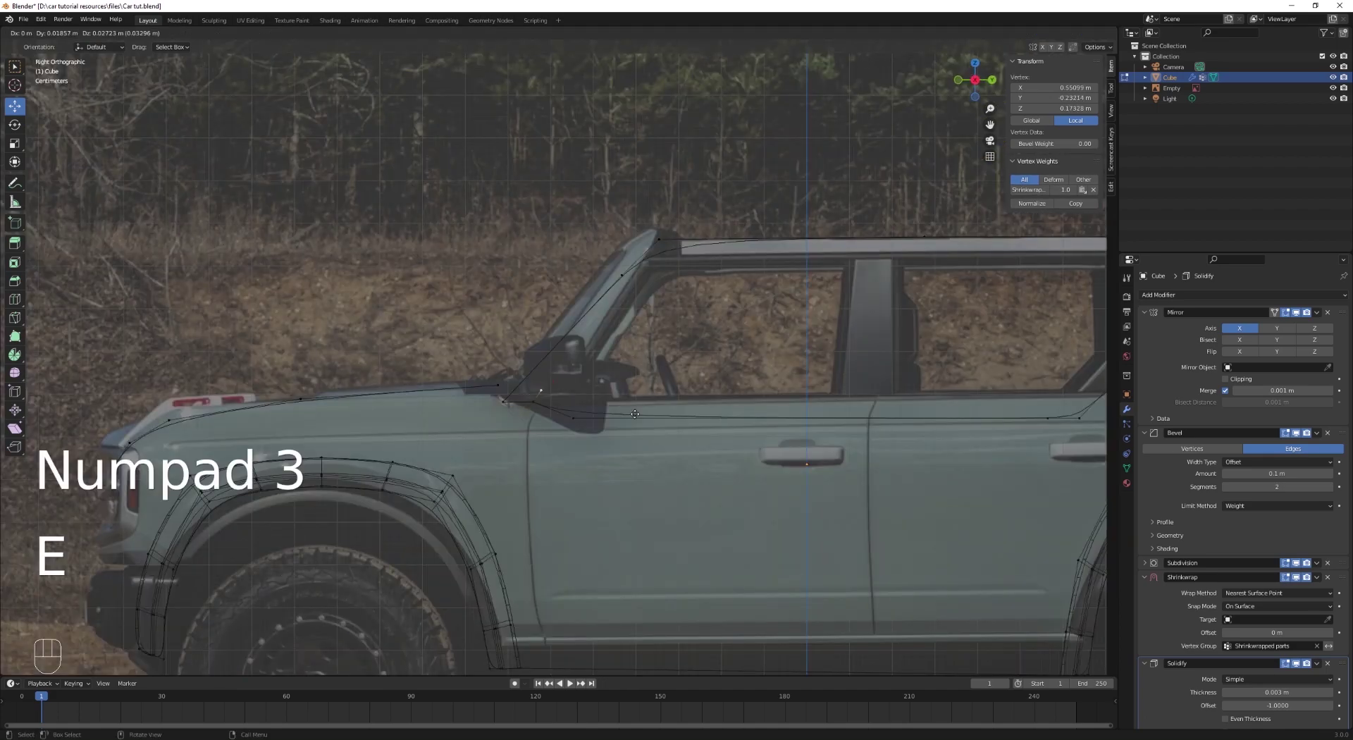
pyautogui.click(702, 335)
pyautogui.press('e')
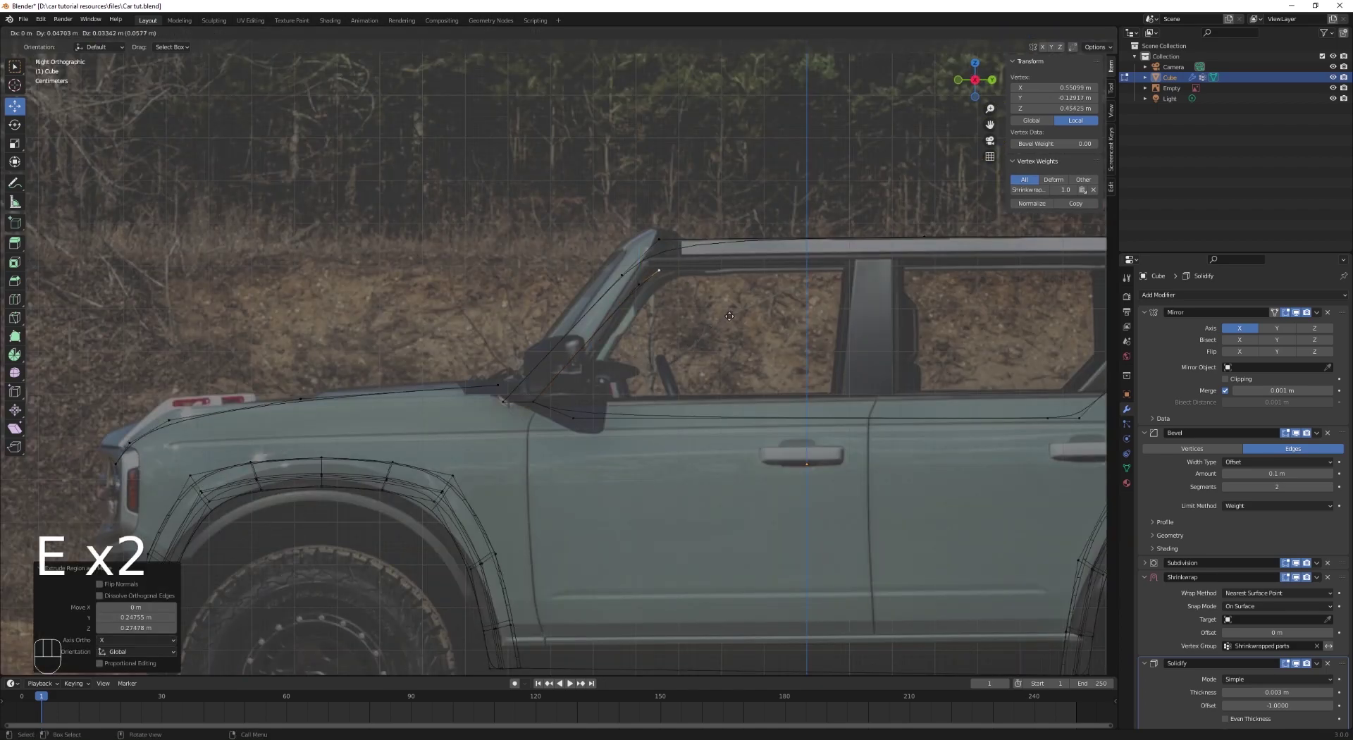
pyautogui.click(750, 305)
# Step: In front view, move the two upper A-pillar vertices inward along X, and the topmost one about 0.02 m further inward
pyautogui.moveTo(694, 304); pyautogui.dragTo(870, 325, button='middle')
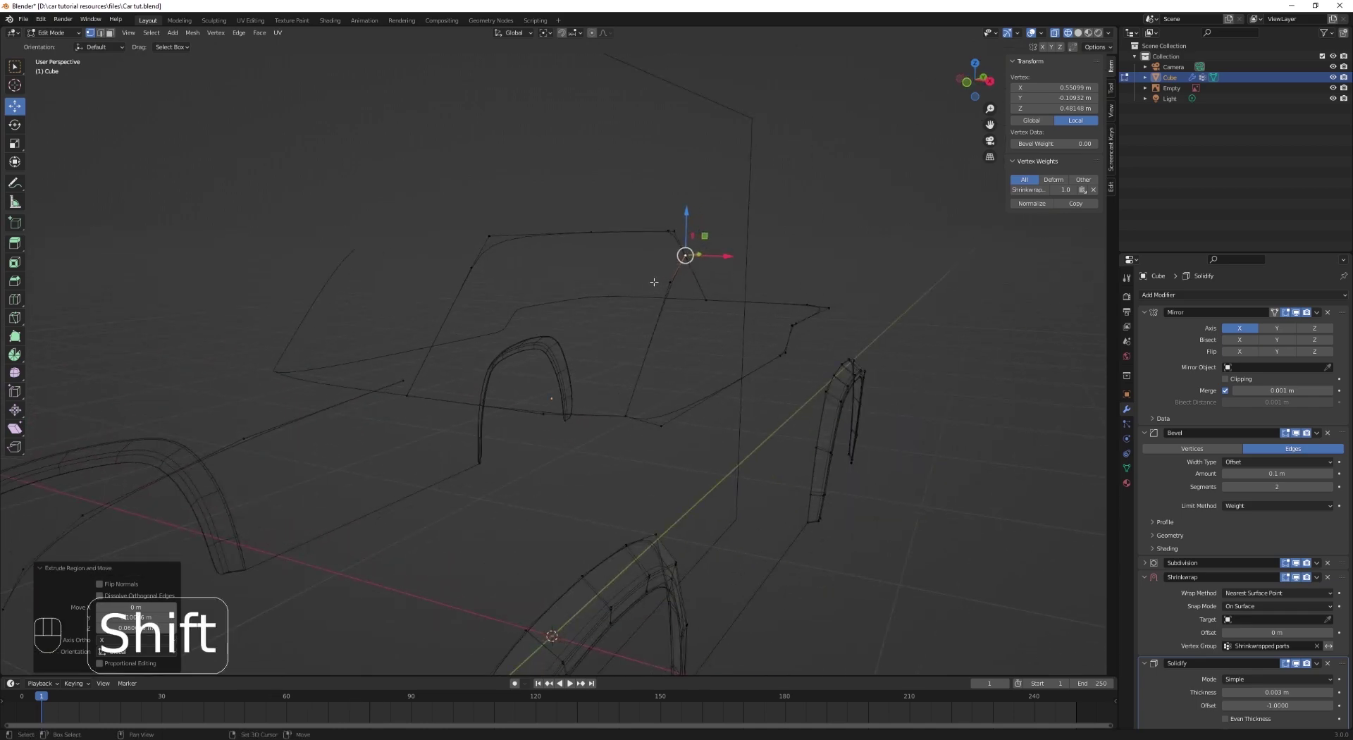
pyautogui.keyDown('shift'); pyautogui.click(654, 279); pyautogui.keyUp('shift')
pyautogui.press('KP_1')
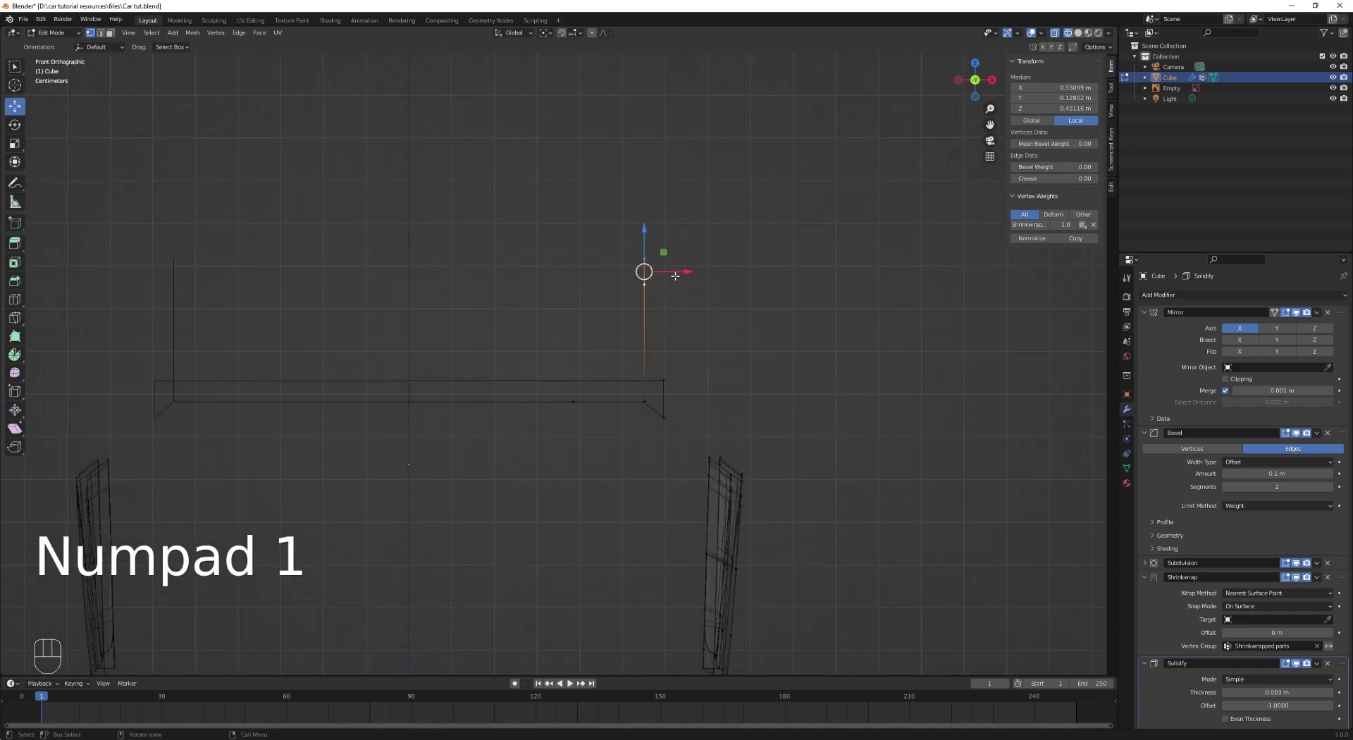
pyautogui.moveTo(675, 275); pyautogui.dragTo(620, 258)
pyautogui.click(604, 257)
# Step: In side view, extrude the front window's upper corner vertex about 1.27 m rearward along Y to form the rail above the side windows
pyautogui.scroll(-2, 628, 260)
pyautogui.moveTo(684, 267); pyautogui.dragTo(506, 342, button='middle')
pyautogui.keyDown('shift'); pyautogui.moveTo(506, 342); pyautogui.dragTo(396, 426, button='middle'); pyautogui.keyUp('shift')
pyautogui.scroll(4, 395, 425)
pyautogui.press('KP_3')
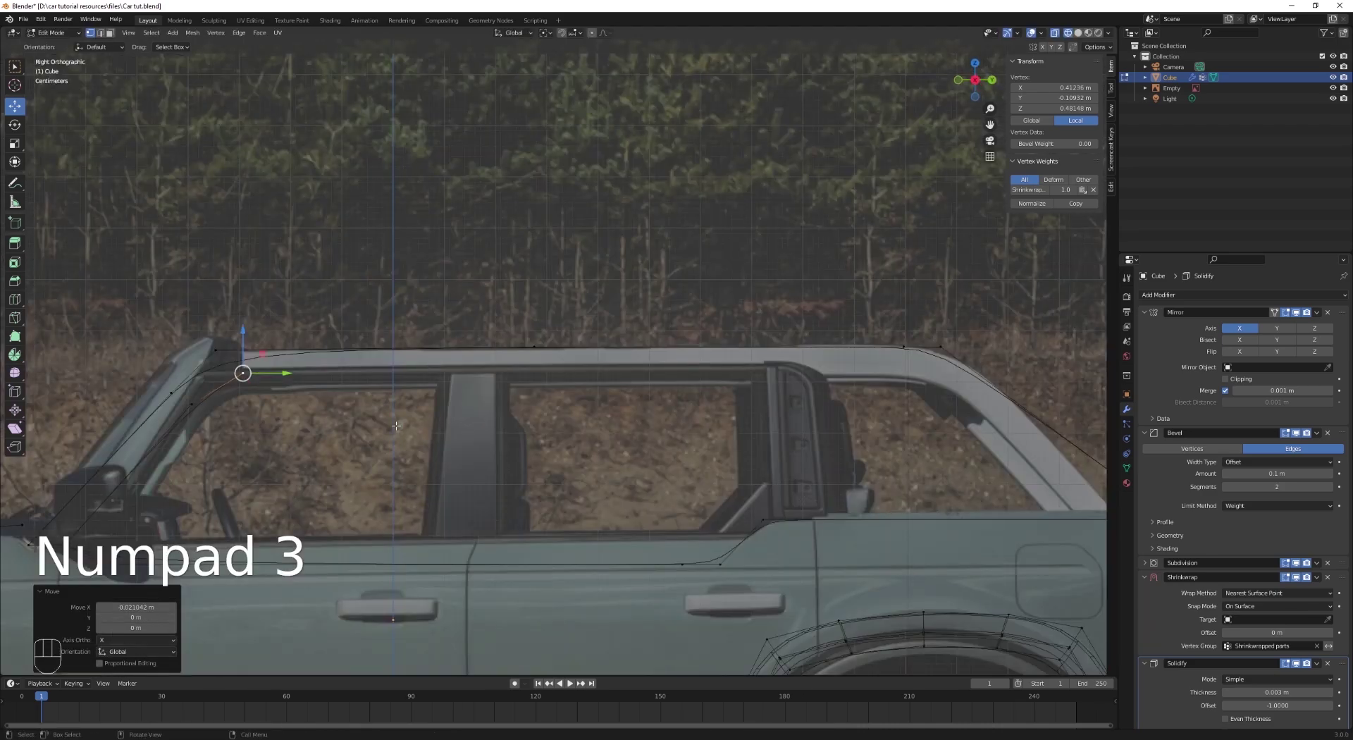
pyautogui.press('e')
pyautogui.press('y')
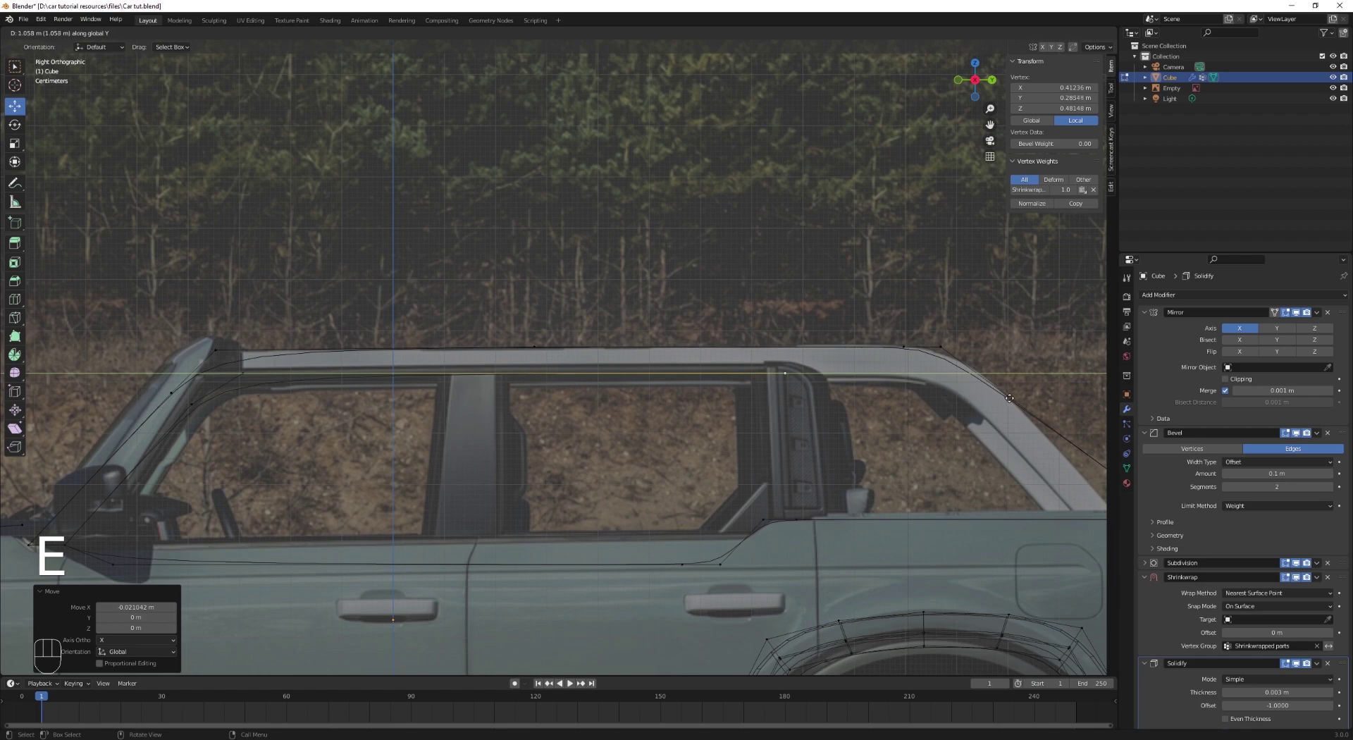
pyautogui.click(1114, 393)
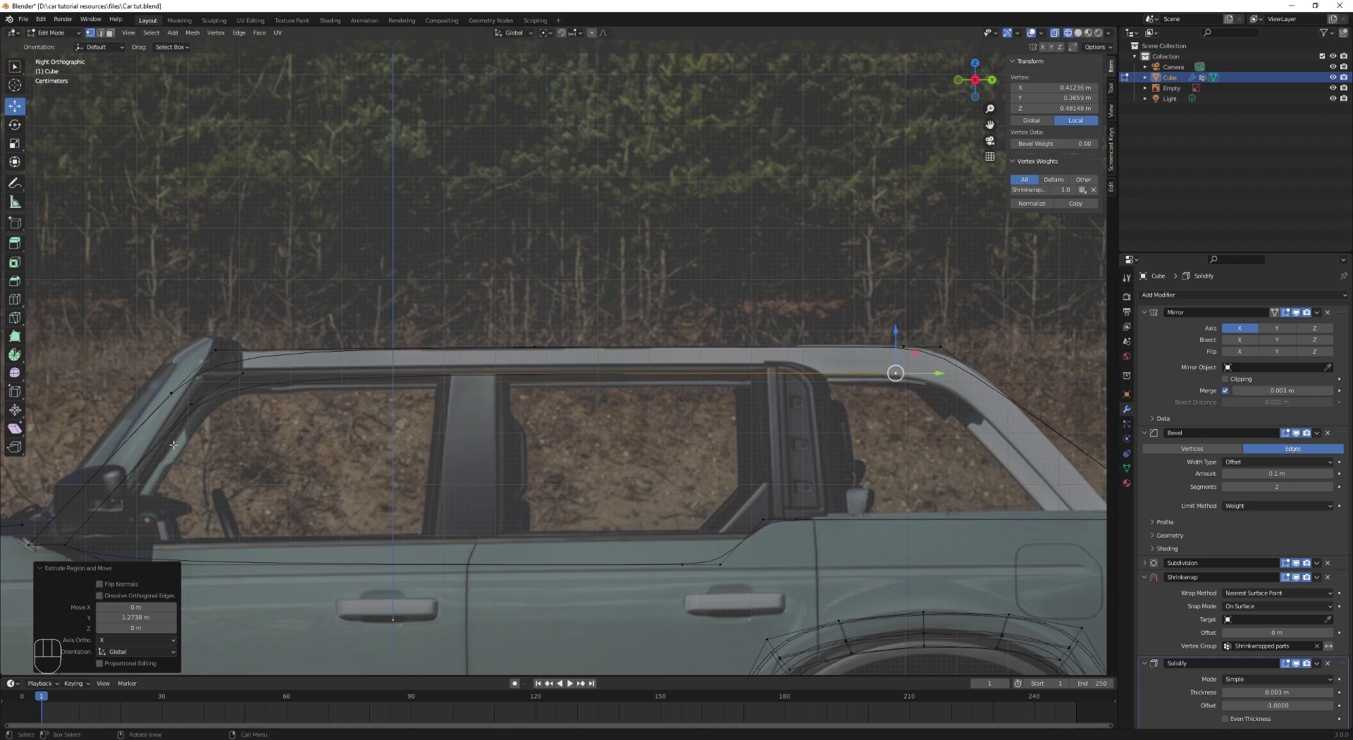
pyautogui.keyDown('shift'); pyautogui.click(240, 381); pyautogui.keyUp('shift')
pyautogui.press('g')
pyautogui.press('z')
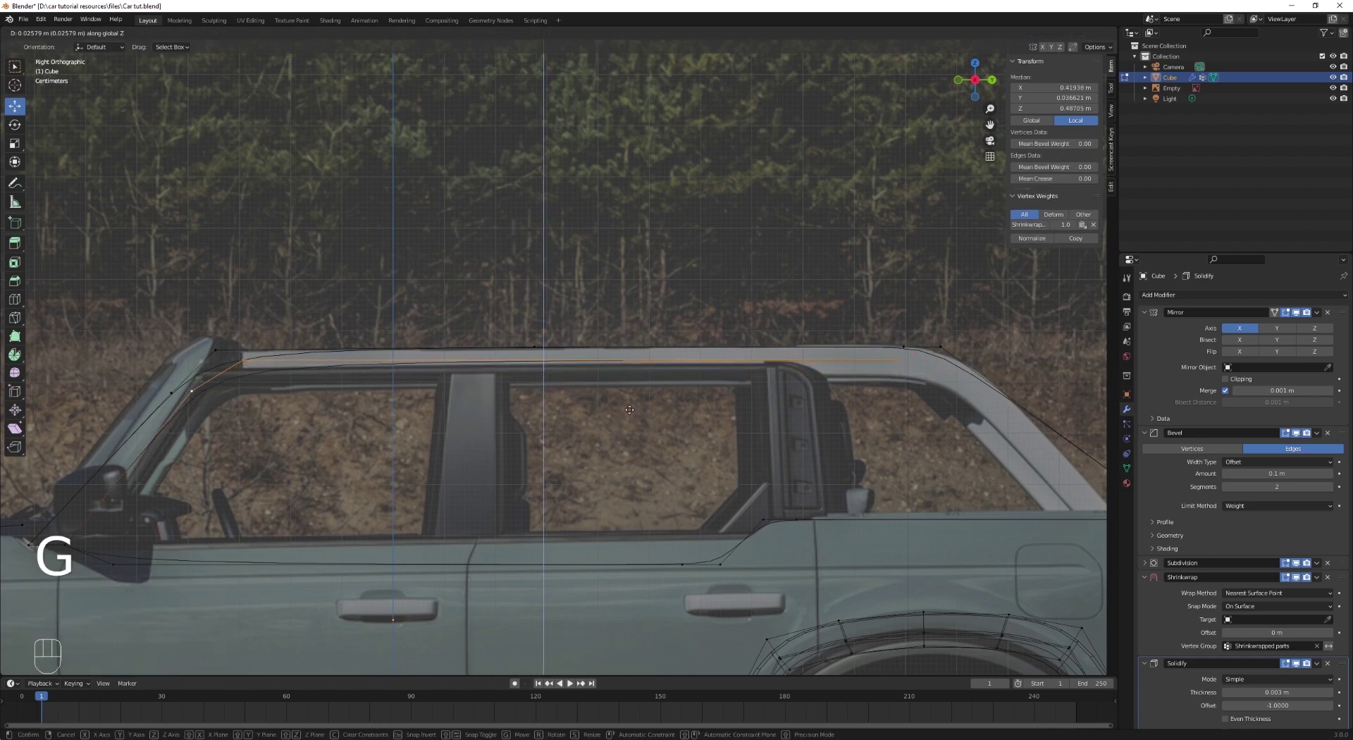
pyautogui.click(628, 414)
# Step: Add one vertex to the rail above the side windows and place it near the middle, just behind the B-pillar
pyautogui.press('a')
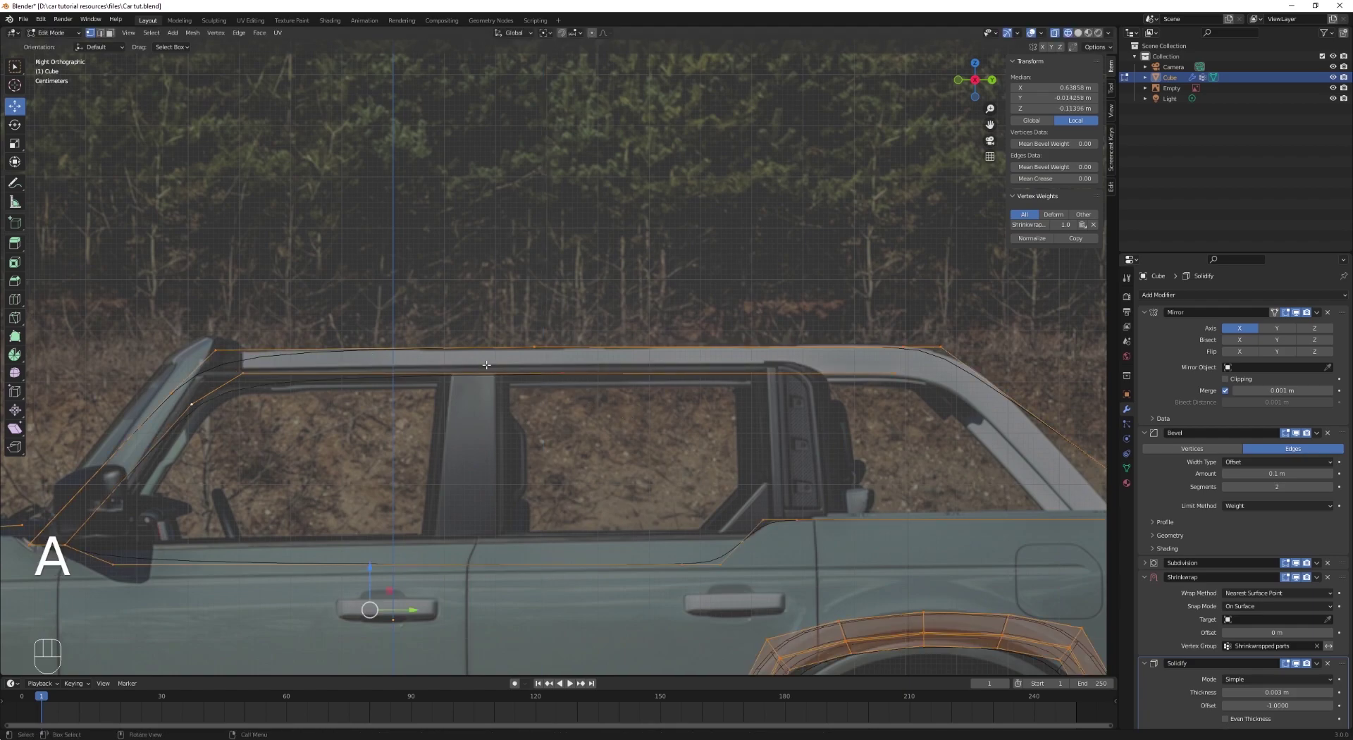
pyautogui.hotkey('ctrl', 'r')
pyautogui.doubleClick(456, 361)
pyautogui.press('g')
pyautogui.click(422, 357)
pyautogui.press('a')
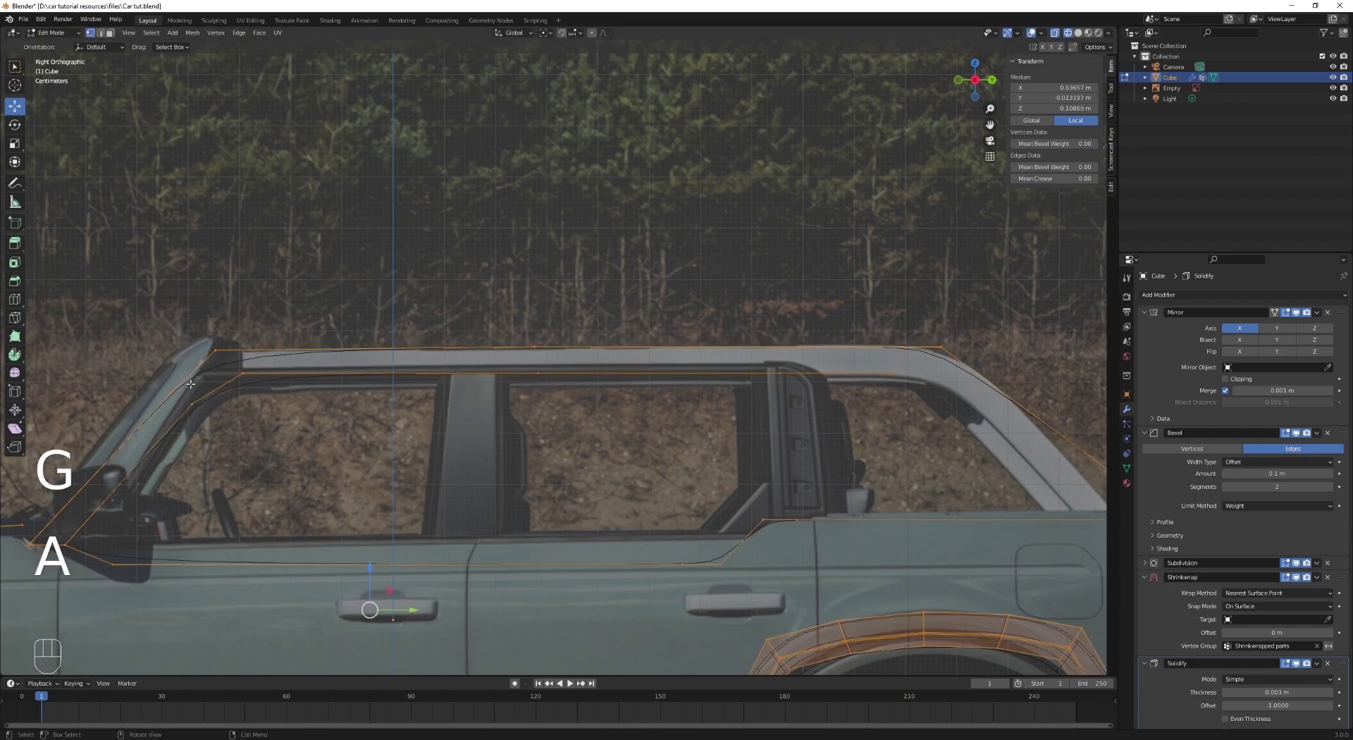
# Step: Raise all vertices of the window rail together with the upper A-pillar vertex along Z towards the roof line
pyautogui.click(896, 373)
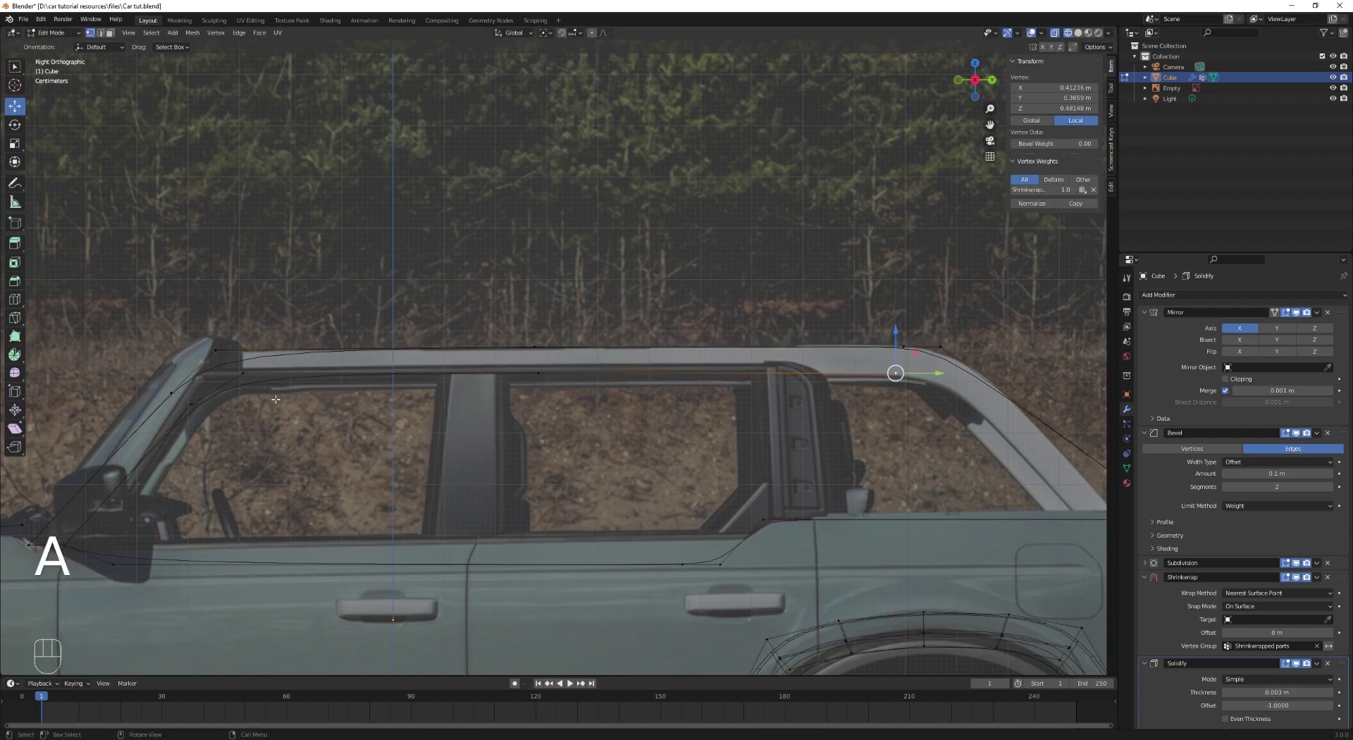
pyautogui.keyDown('ctrl'); pyautogui.click(205, 406); pyautogui.keyUp('ctrl')
pyautogui.press('g')
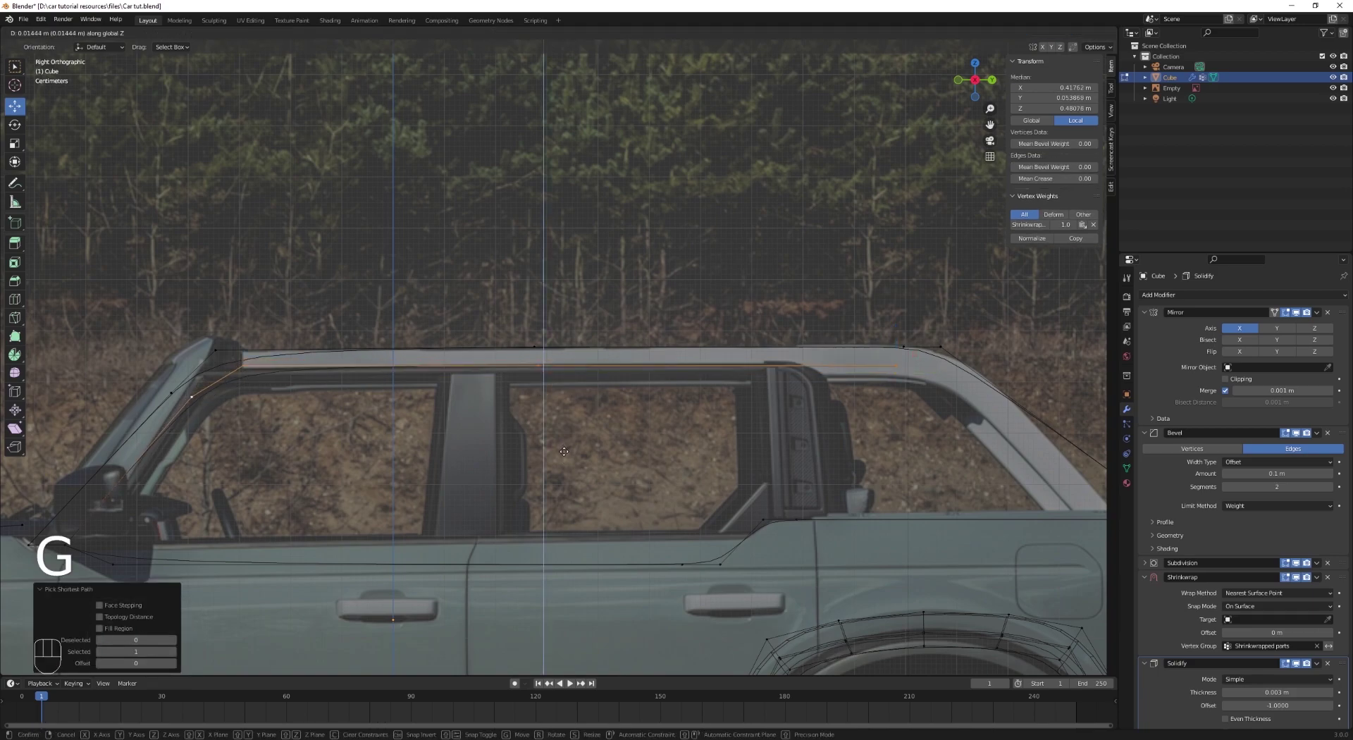
pyautogui.click(543, 381)
pyautogui.press('Tab')
pyautogui.moveTo(475, 392); pyautogui.dragTo(395, 363, button='middle')
pyautogui.press('Tab')
pyautogui.press('g')
pyautogui.click(544, 407)
# Step: Move the window rail's rear end vertex rearward along Y in top view
pyautogui.press('Tab')
pyautogui.press('KP_3')
pyautogui.press('Tab')
pyautogui.press('a')
pyautogui.scroll(1, 741, 393)
pyautogui.scroll(3, 395, 363)
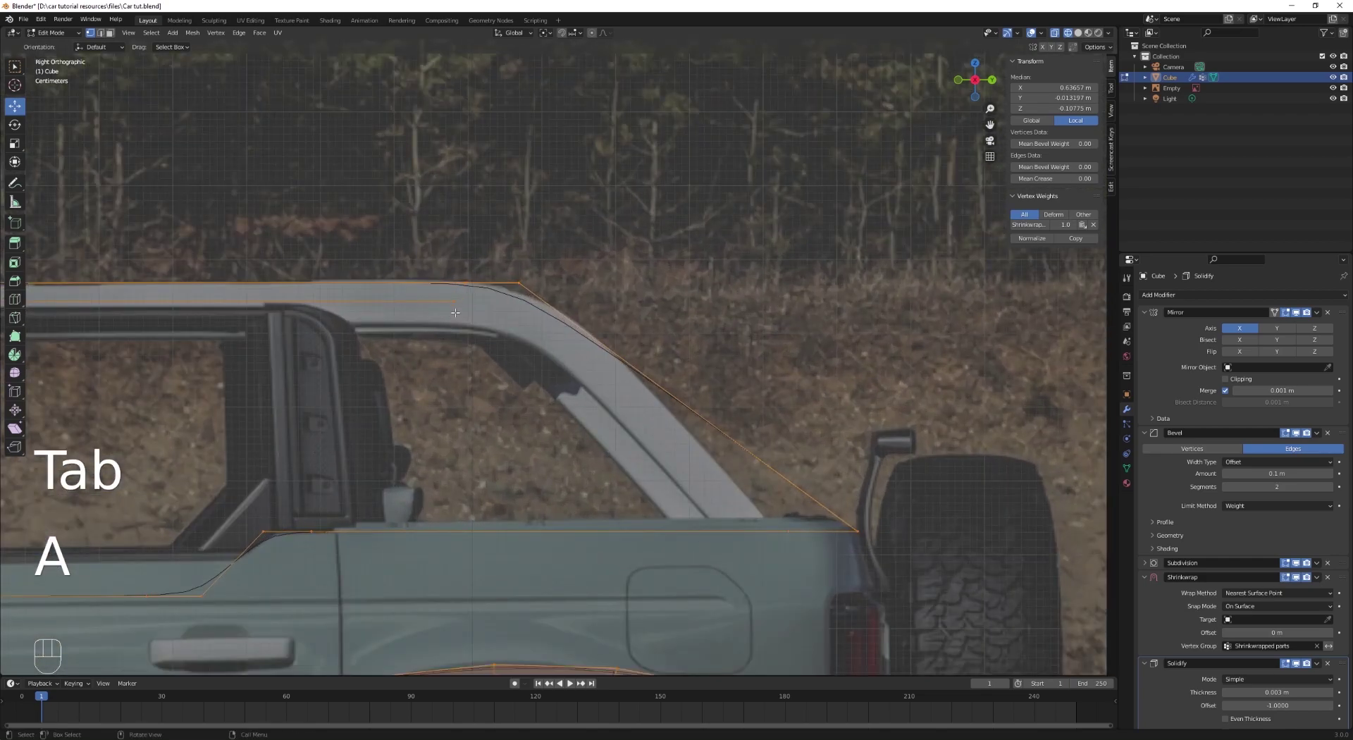
pyautogui.click(435, 301)
pyautogui.scroll(-3, 444, 310)
pyautogui.moveTo(552, 360); pyautogui.dragTo(657, 461, button='middle')
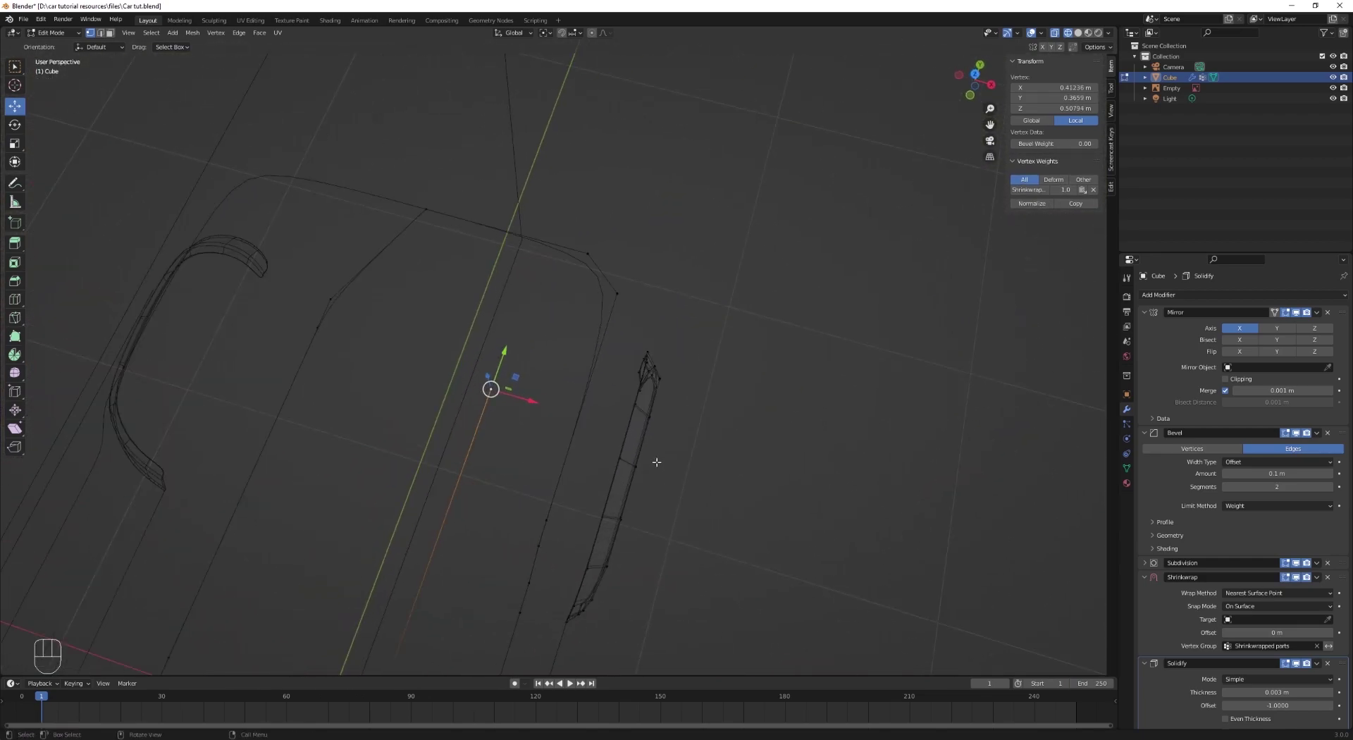
pyautogui.press('KP_7')
pyautogui.moveTo(507, 378); pyautogui.dragTo(526, 308)
# Step: Move the roof centreline's rear vertex rearward along Y, past the end of the window rail
pyautogui.press('a')
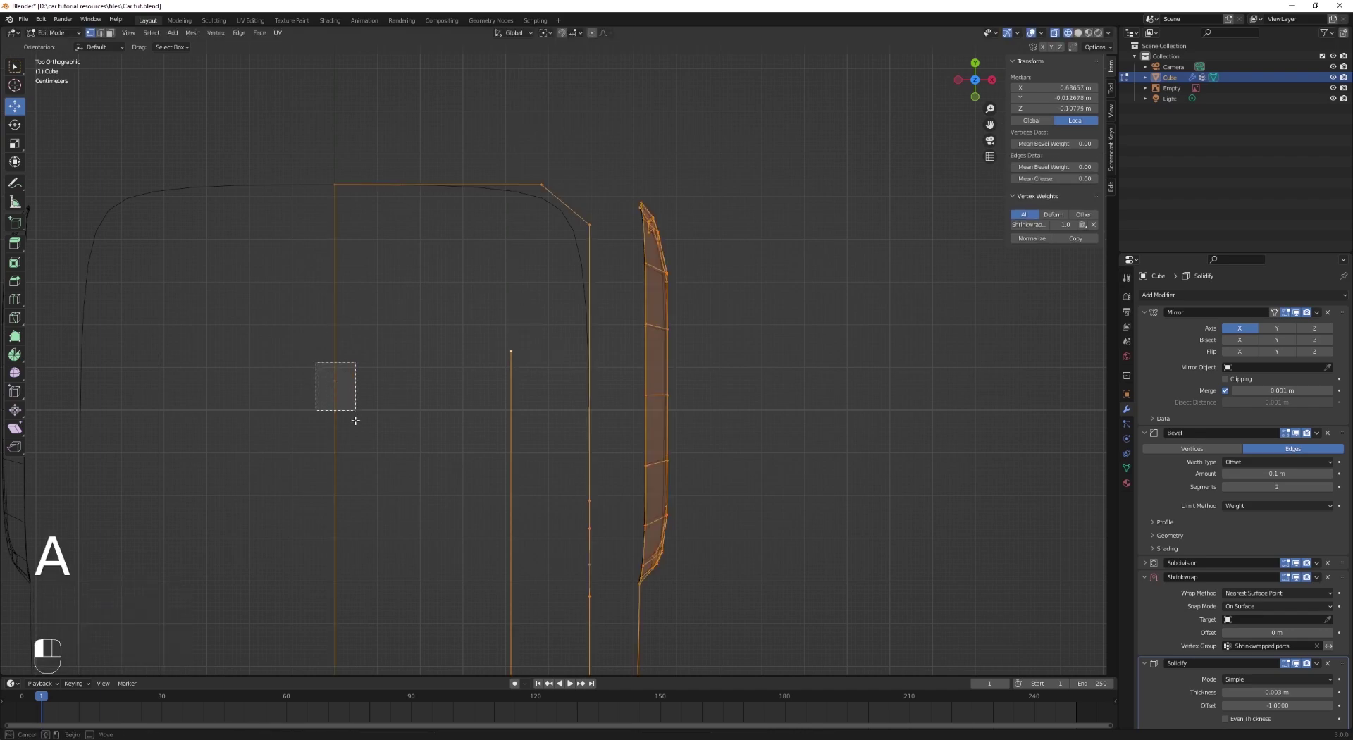
pyautogui.moveTo(356, 420); pyautogui.dragTo(356, 423)
pyautogui.moveTo(339, 361); pyautogui.dragTo(348, 294)
# Step: Connect the window rail's rear end to the roof centreline's rear vertex with an edge and add one vertex on that edge
pyautogui.press('a')
pyautogui.press('KP_3')
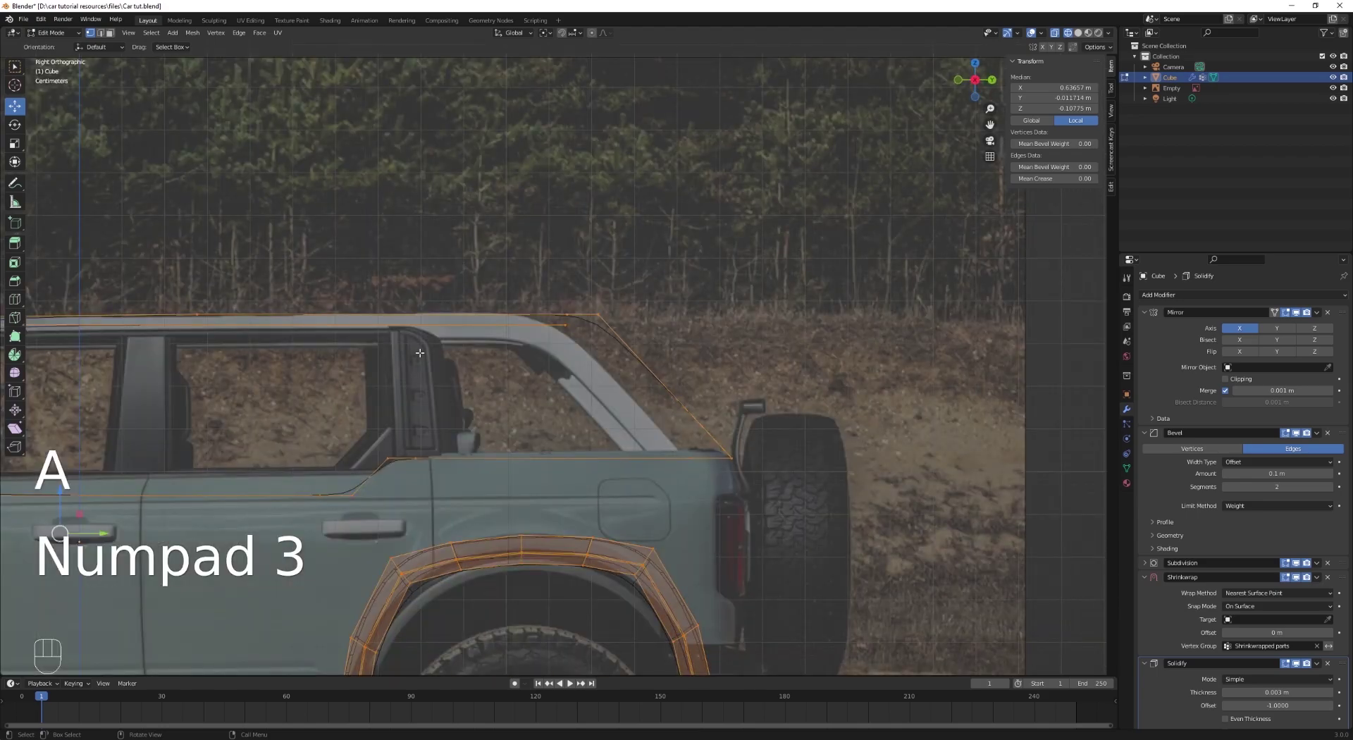
pyautogui.click(572, 301)
pyautogui.keyDown('shift'); pyautogui.click(626, 284); pyautogui.keyUp('shift')
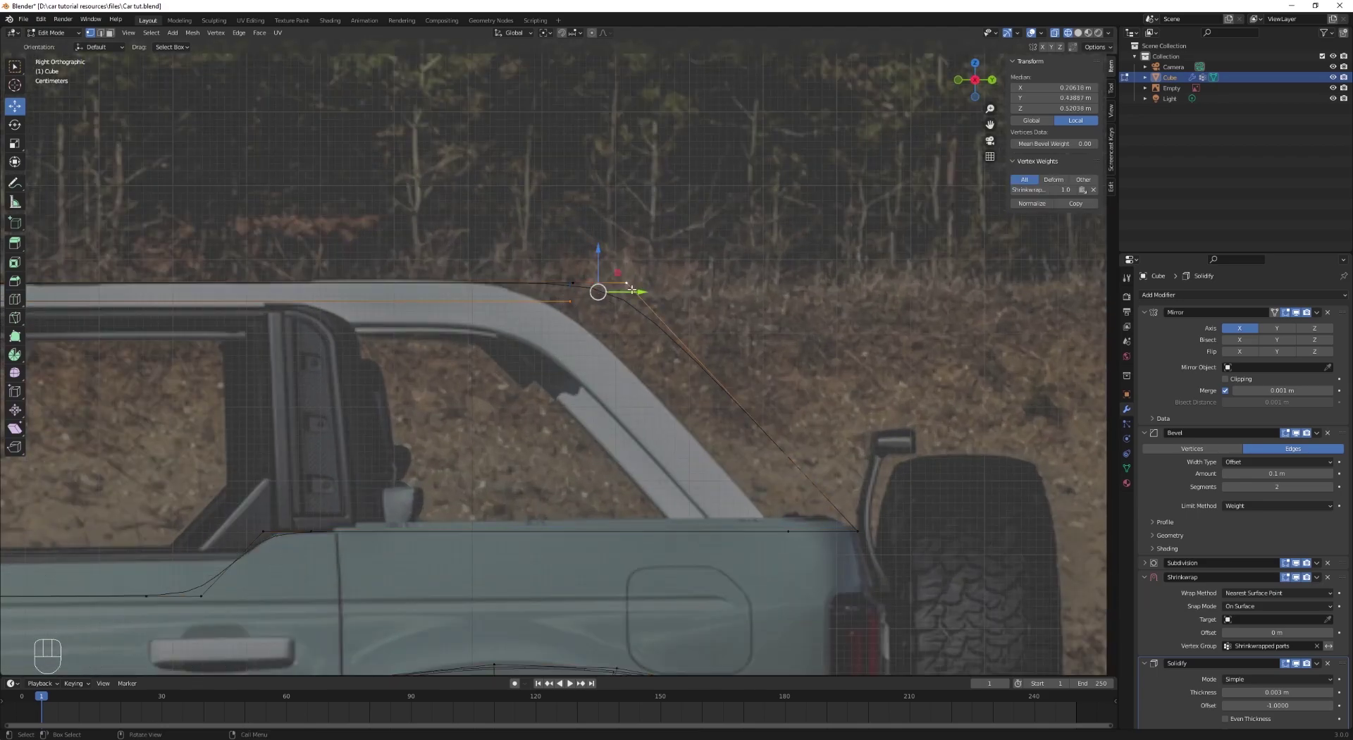
pyautogui.press('f')
pyautogui.scroll(-3, 624, 283)
pyautogui.moveTo(623, 275); pyautogui.dragTo(608, 311, button='middle')
pyautogui.hotkey('ctrl', 'r')
pyautogui.click(586, 286)
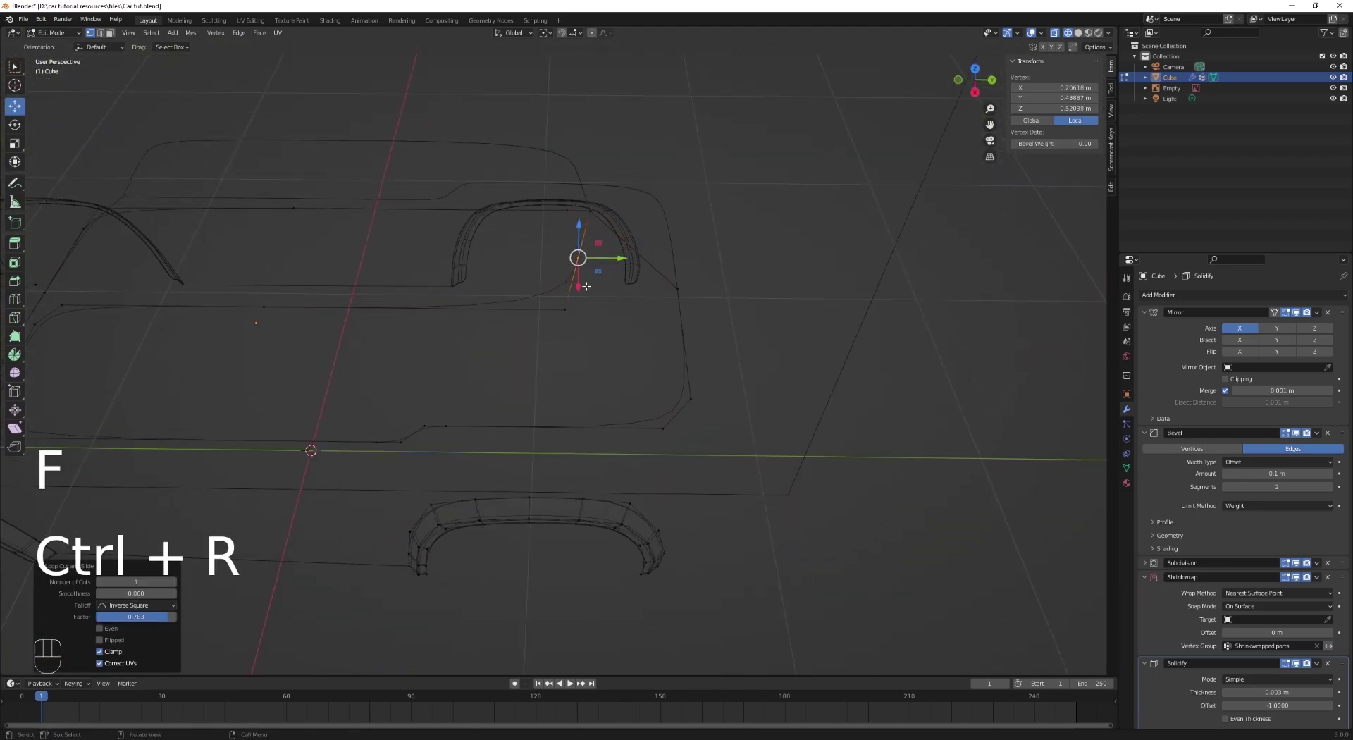
# Step: Slide the new vertex on the roof's rear edge outward, close to the end of the window rail
pyautogui.press('KP_7')
pyautogui.scroll(3, 300, 308)
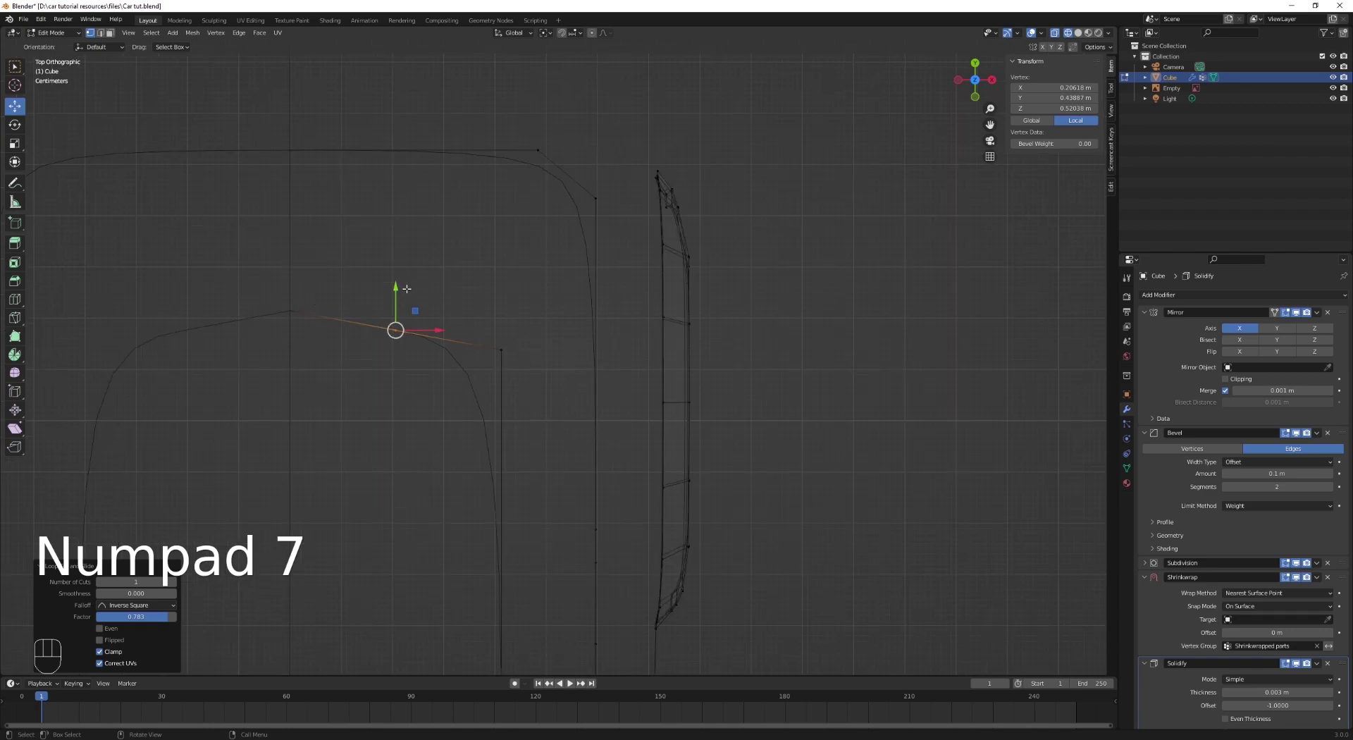
pyautogui.press('g')
pyautogui.press('g')
pyautogui.click(486, 235)
# Step: Set the pivot point to Active Element and align the roof's rear corner vertex with the centreline vertex by scaling to 0 along Y
pyautogui.click(546, 35)
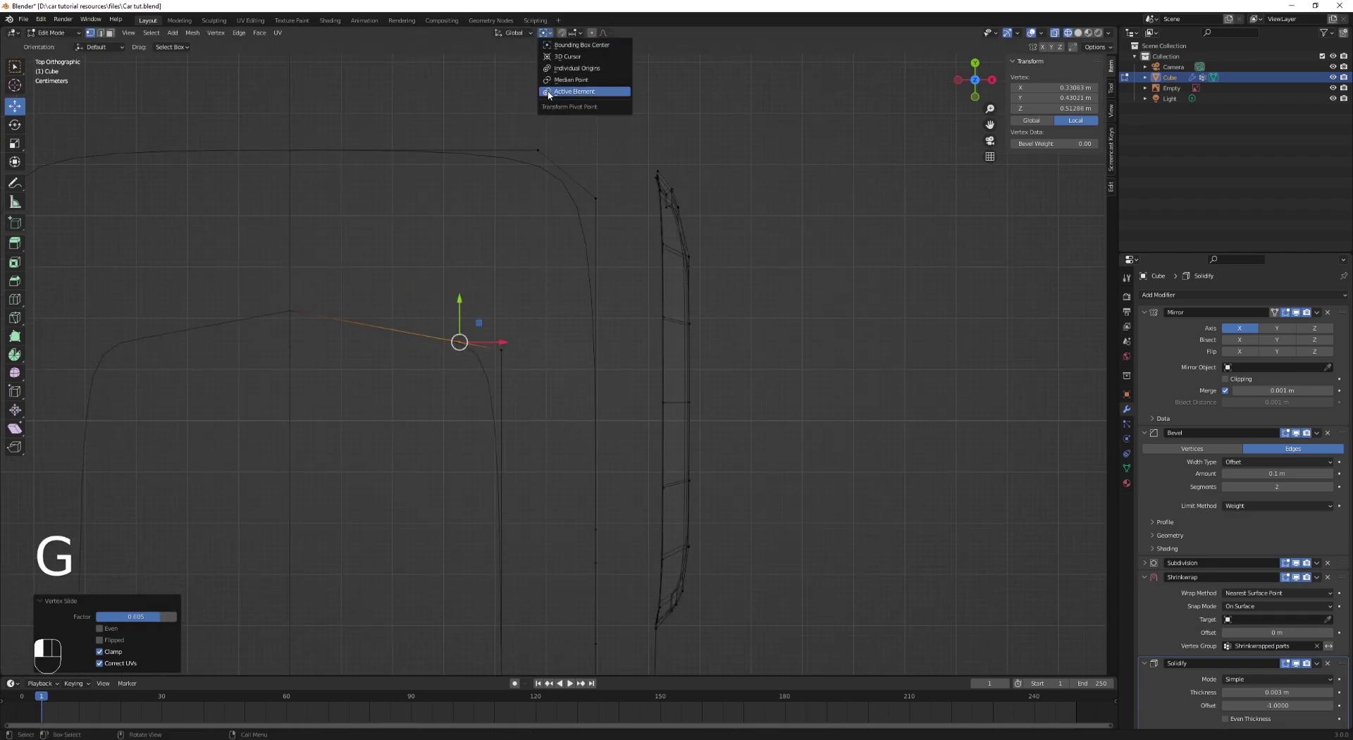
pyautogui.click(585, 94)
pyautogui.keyDown('shift'); pyautogui.click(289, 311); pyautogui.keyUp('shift')
pyautogui.press('s')
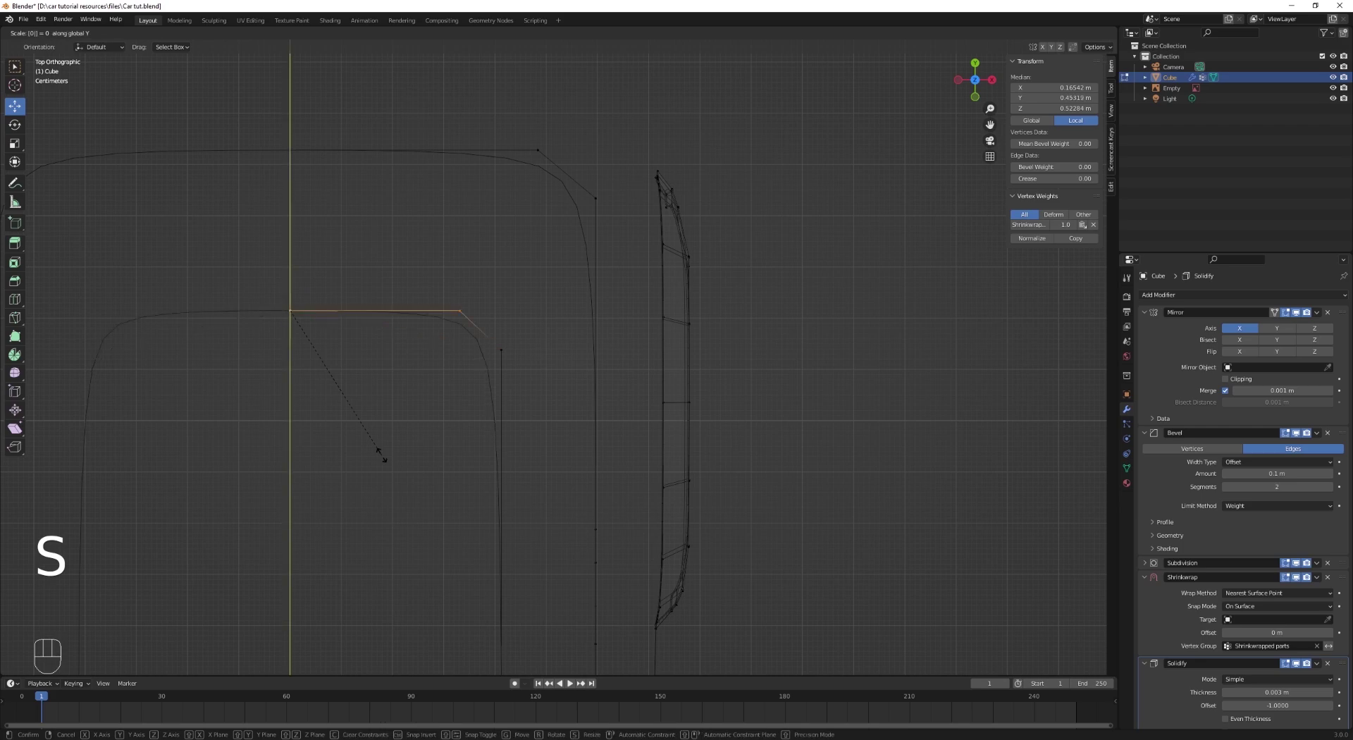
pyautogui.click(380, 459)
# Step: Raise the roof's rear corner vertex slightly along Z
pyautogui.scroll(-5, 531, 332)
pyautogui.press('Tab')
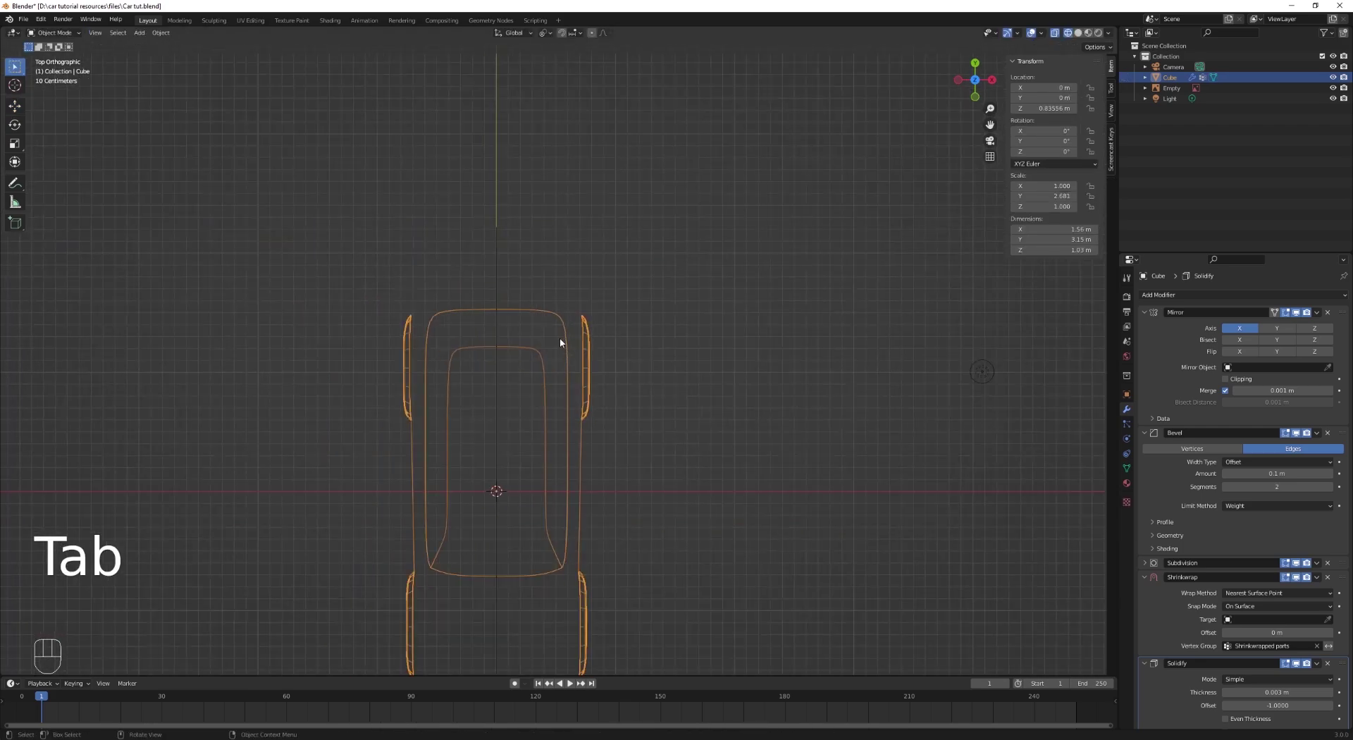
pyautogui.moveTo(559, 337); pyautogui.dragTo(806, 343, button='middle')
pyautogui.press('Tab')
pyautogui.moveTo(809, 330); pyautogui.dragTo(615, 384, button='middle')
pyautogui.moveTo(528, 370); pyautogui.dragTo(631, 352, button='middle')
pyautogui.click(502, 362)
pyautogui.press('g')
pyautogui.press('z')
pyautogui.click(498, 353)
# Step: Level the roof's rear corner vertex with the active centreline vertex by scaling both to 0 along Z
pyautogui.press('a')
pyautogui.press('Tab')
pyautogui.scroll(3, 631, 392)
pyautogui.press('Tab')
pyautogui.press('a')
pyautogui.click(643, 345)
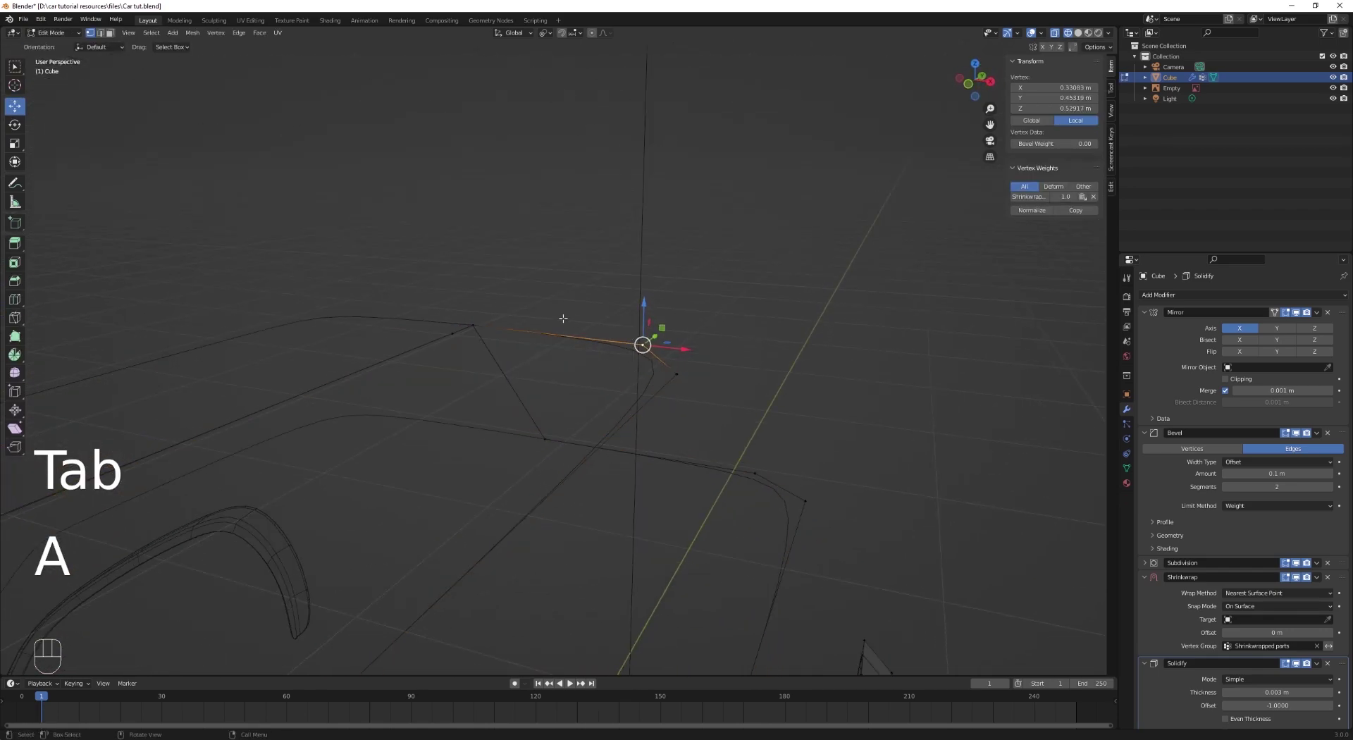
pyautogui.keyDown('shift'); pyautogui.click(473, 325); pyautogui.keyUp('shift')
pyautogui.press('s')
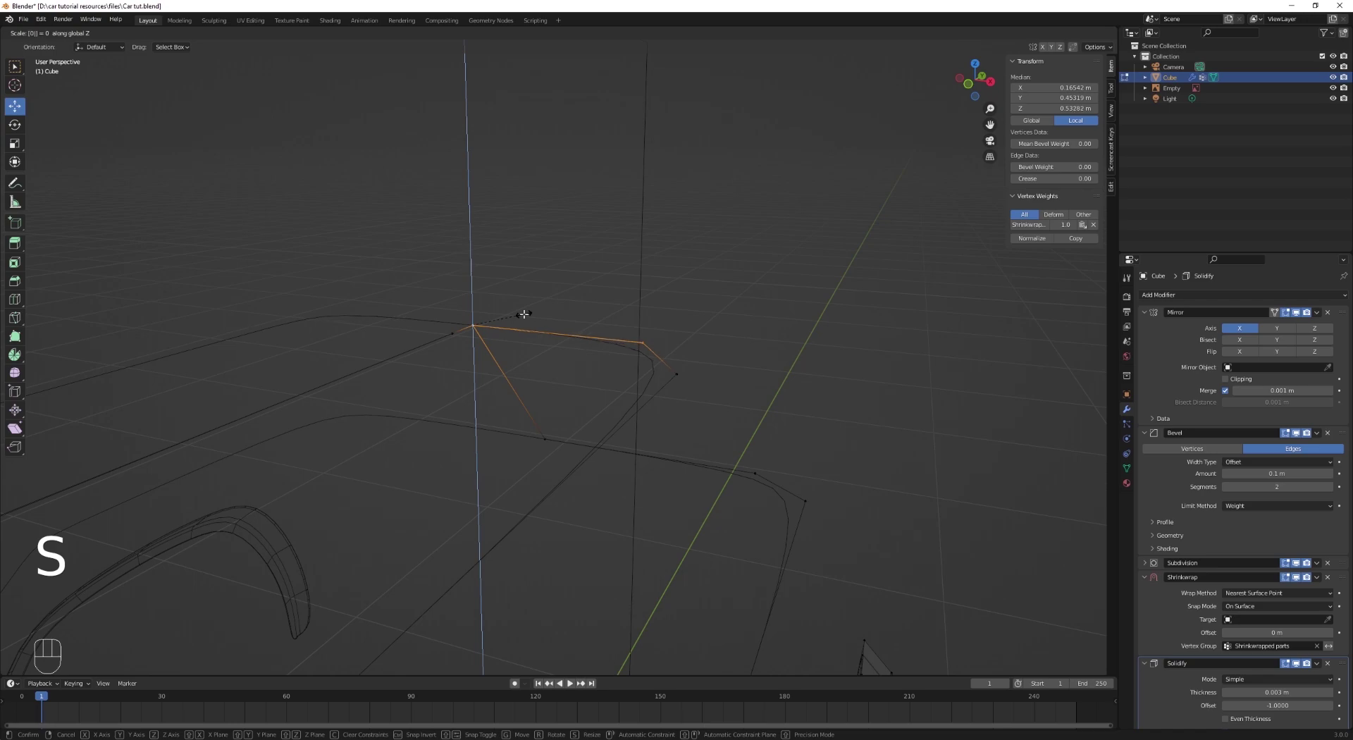
pyautogui.click(523, 314)
# Step: Examine the whole body wireframe in perspective and side view, especially the roof and the tail
pyautogui.press('Tab')
pyautogui.moveTo(524, 313); pyautogui.dragTo(536, 448, button='middle')
pyautogui.hotkey('alt', 'a')
pyautogui.keyDown('shift'); pyautogui.moveTo(536, 448); pyautogui.dragTo(525, 406, button='middle'); pyautogui.keyUp('shift')
pyautogui.scroll(-3, 695, 272)
pyautogui.click(636, 365)
pyautogui.press('KP_3')
pyautogui.scroll(2, 639, 369)
pyautogui.scroll(-2, 639, 369)
pyautogui.scroll(3, 525, 406)
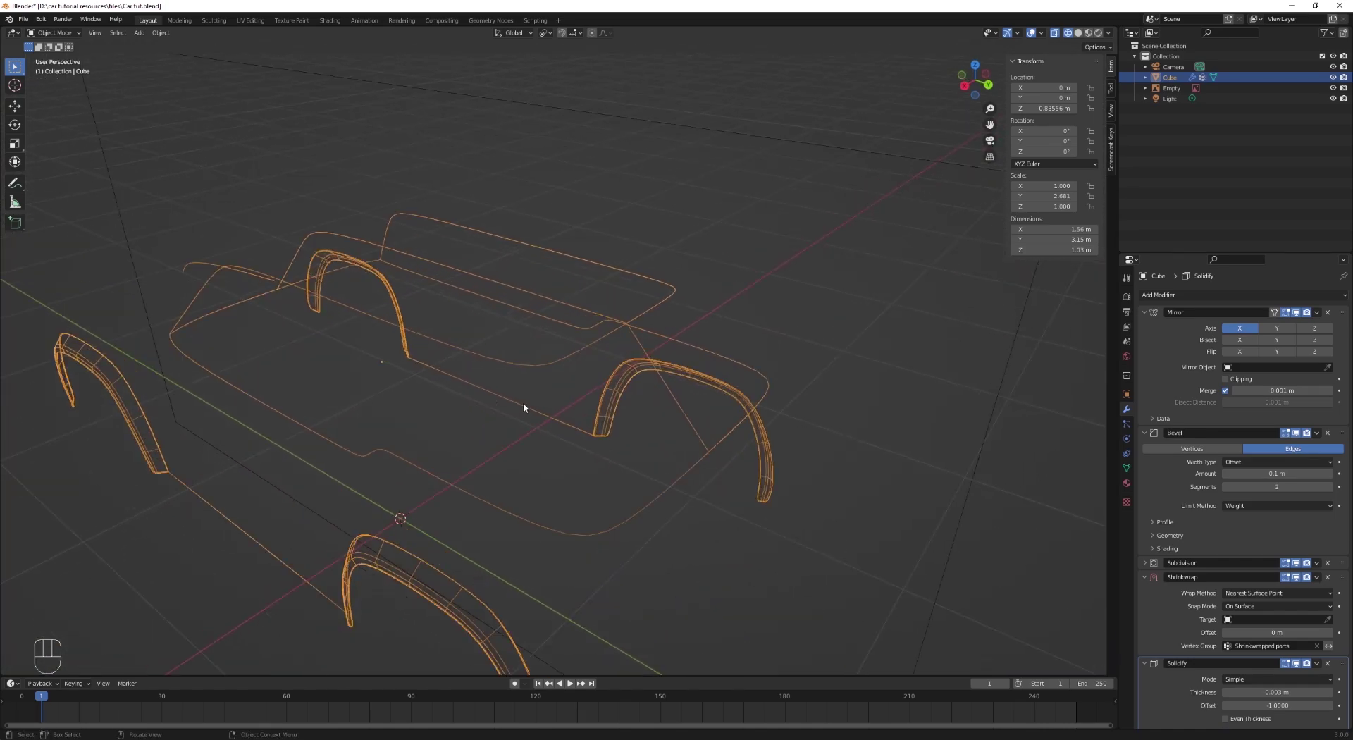
# Step: Delete the sloping centre edge that connects the roof's rear end to the tail edge of the beltline
pyautogui.press('Tab')
pyautogui.press('a')
pyautogui.moveTo(694, 369)
pyautogui.mouseDown(button='middle')
pyautogui.moveTo(689, 332)
pyautogui.moveTo(738, 314)
pyautogui.moveTo(619, 305)
pyautogui.moveTo(526, 323)
pyautogui.moveTo(538, 384)
pyautogui.moveTo(722, 380)
pyautogui.moveTo(700, 362)
pyautogui.mouseUp(button='middle')
pyautogui.press('2')
pyautogui.click(707, 322)
pyautogui.press('x')
pyautogui.click(741, 332)
pyautogui.press('1')
pyautogui.press('a')
pyautogui.scroll(-3, 733, 320)
pyautogui.hotkey('ctrl', 'z')
pyautogui.hotkey('ctrl', 'z')
# Step: In side view, move the roof's rear edge vertices rearward along Y until they are almost above the tail edge
pyautogui.press('KP_3')
pyautogui.press('a')
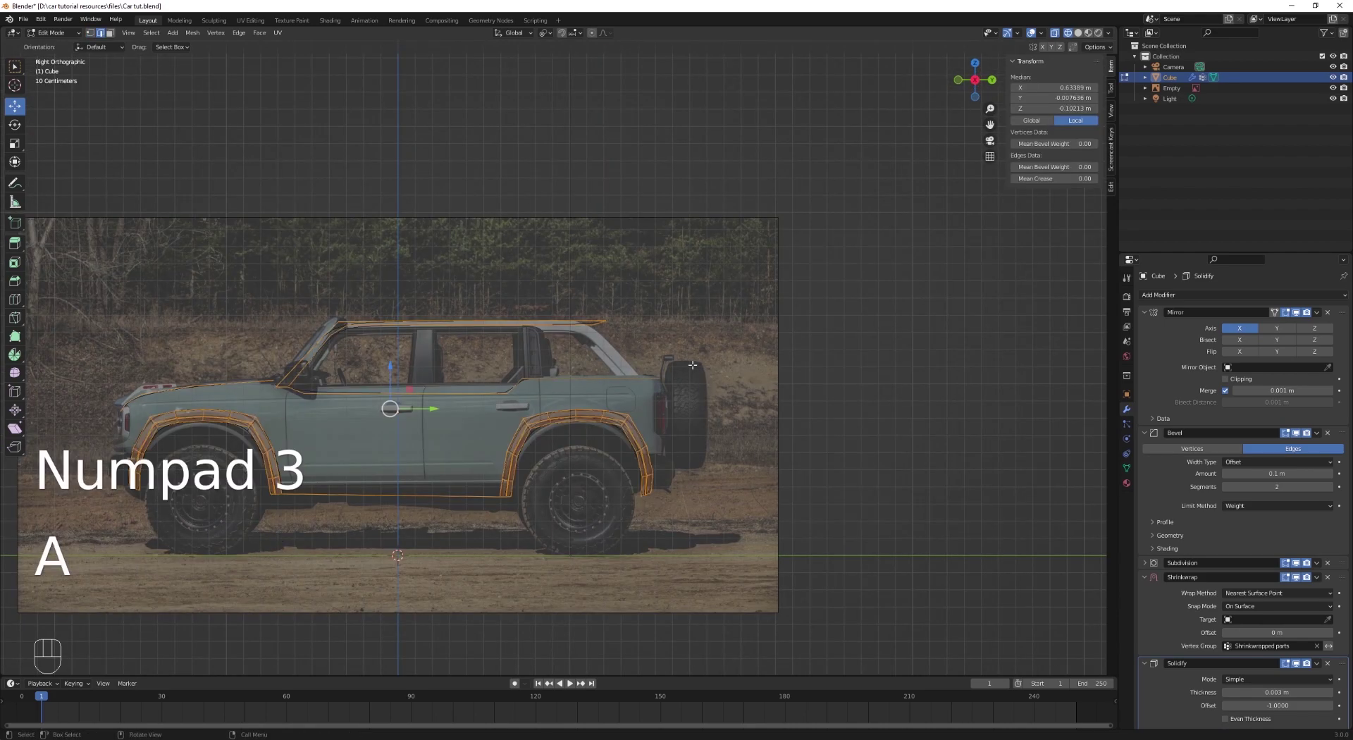
pyautogui.scroll(5, 701, 365)
pyautogui.press('1')
pyautogui.scroll(2, 705, 365)
pyautogui.click(643, 285)
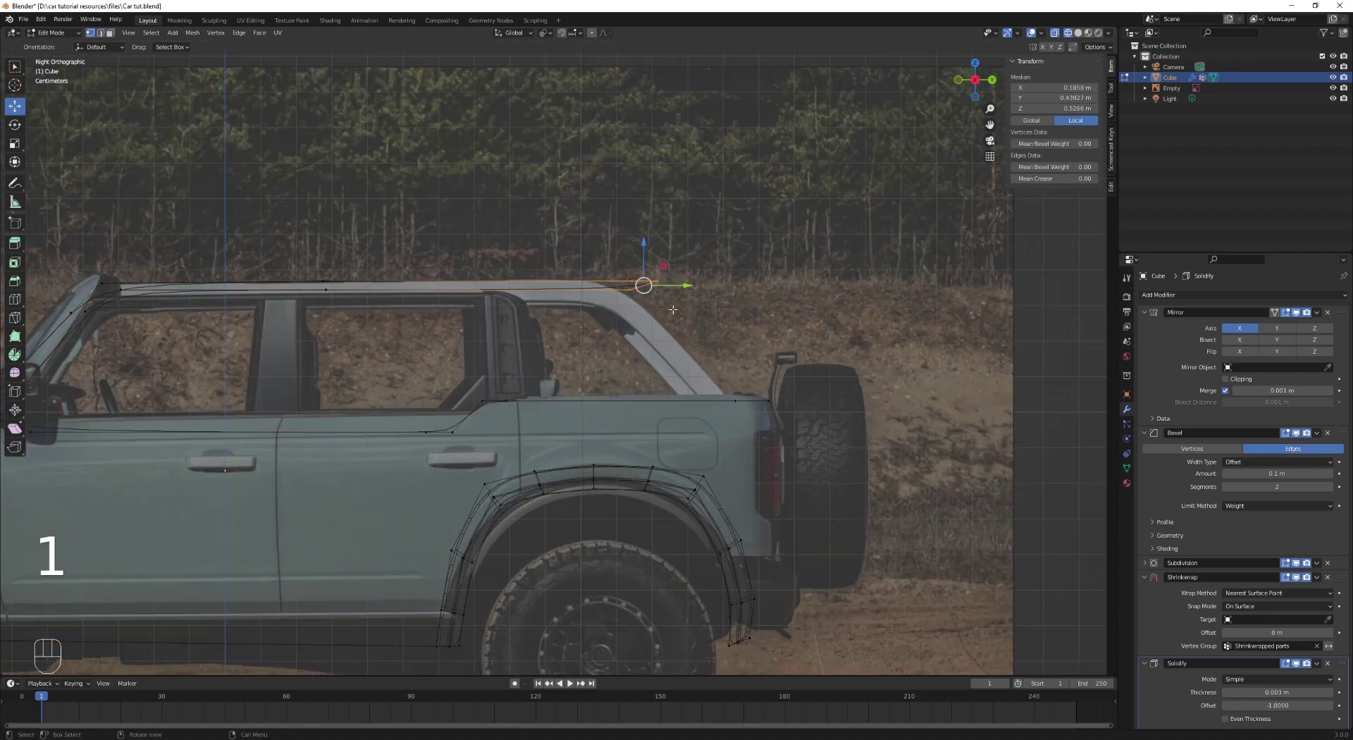
pyautogui.click(740, 289)
pyautogui.press('Tab')
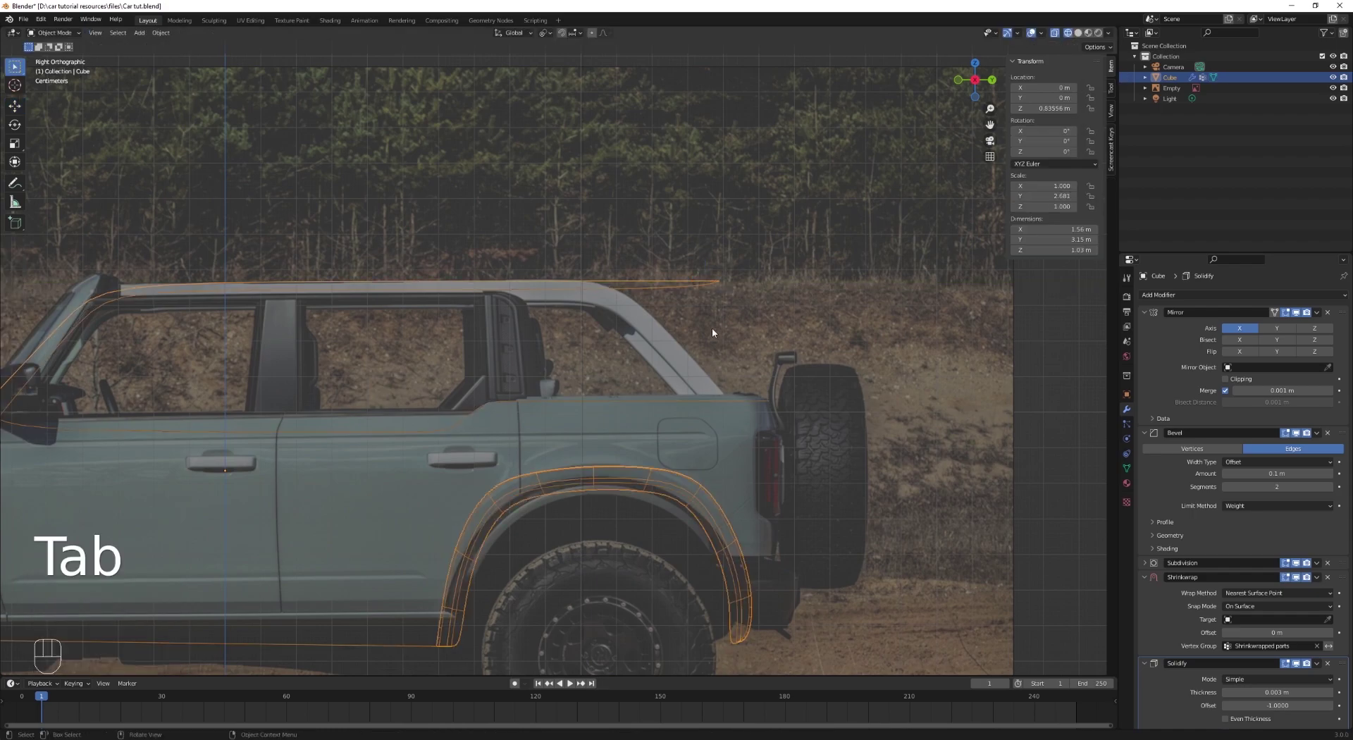
pyautogui.scroll(-4, 568, 384)
pyautogui.moveTo(568, 383); pyautogui.dragTo(630, 387, button='middle')
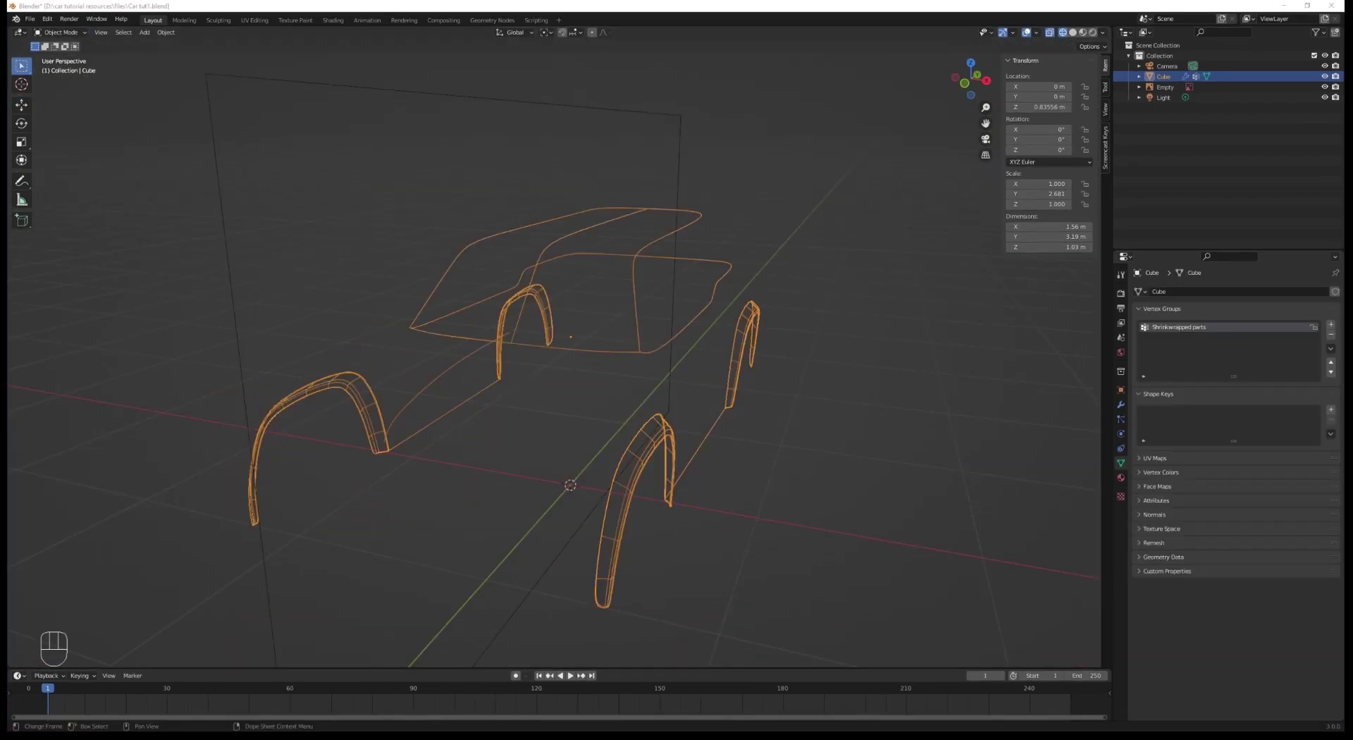
pyautogui.moveTo(712, 395); pyautogui.dragTo(637, 387, button='middle')
# Step: Extrude the hood's front centre vertex outward along X, then twice outward and rearward in top view to round the front corner
pyautogui.press('KP_3')
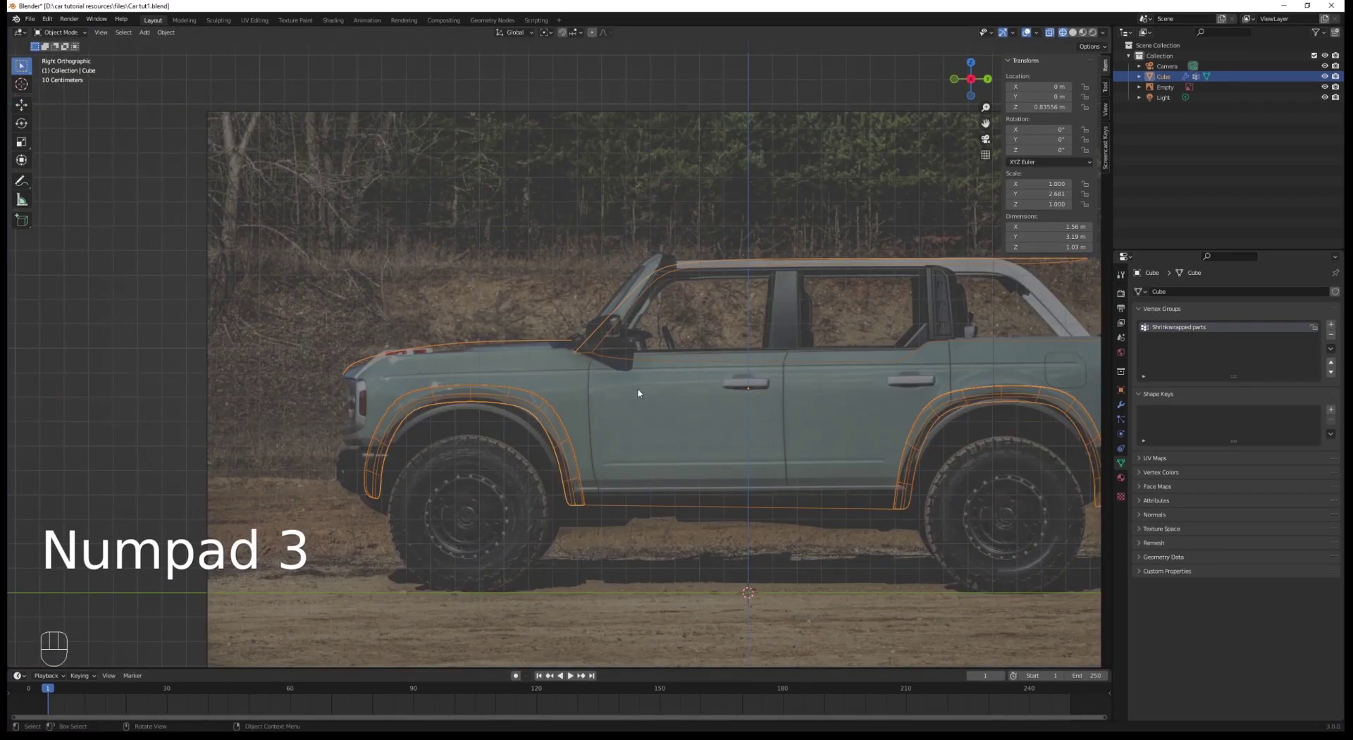
pyautogui.press('Tab')
pyautogui.press('a')
pyautogui.scroll(2, 430, 318)
pyautogui.keyDown('shift'); pyautogui.moveTo(405, 356); pyautogui.dragTo(432, 372, button='middle'); pyautogui.keyUp('shift')
pyautogui.click(420, 364)
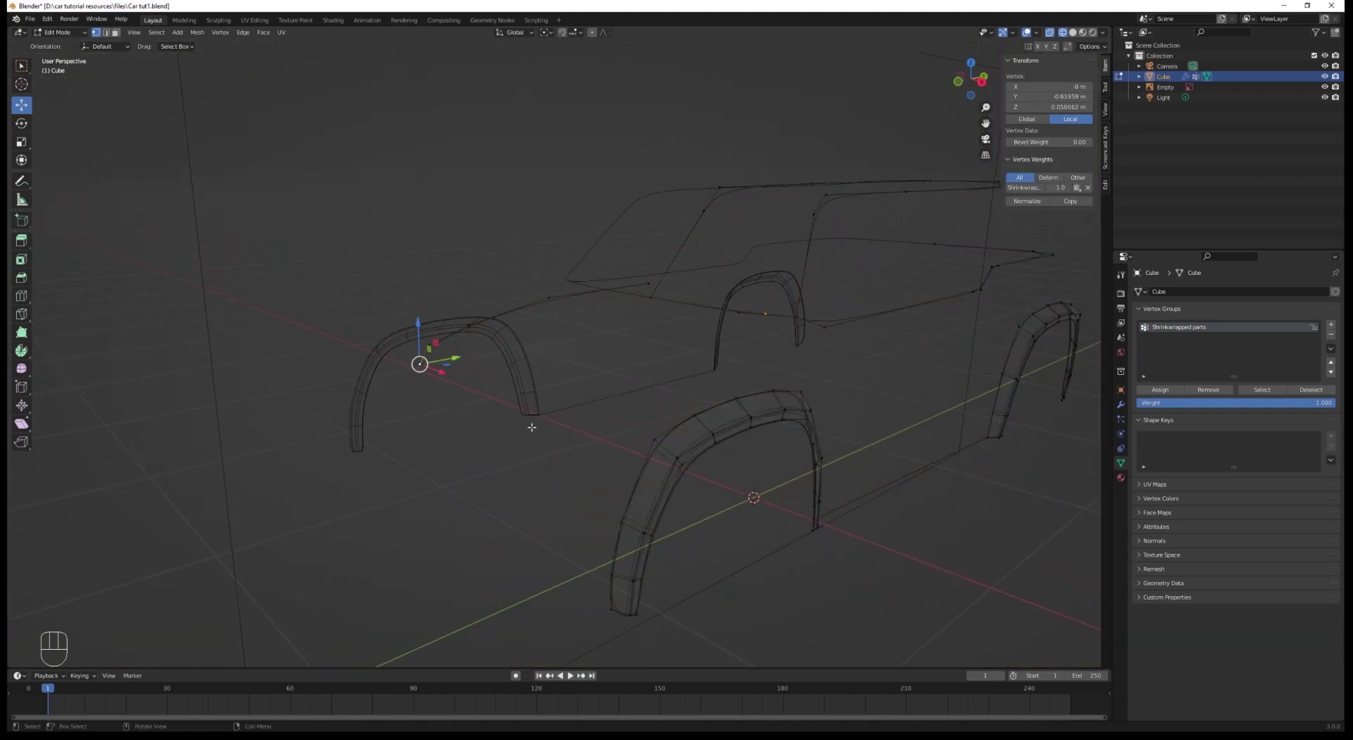
pyautogui.press('KP_7')
pyautogui.press('e')
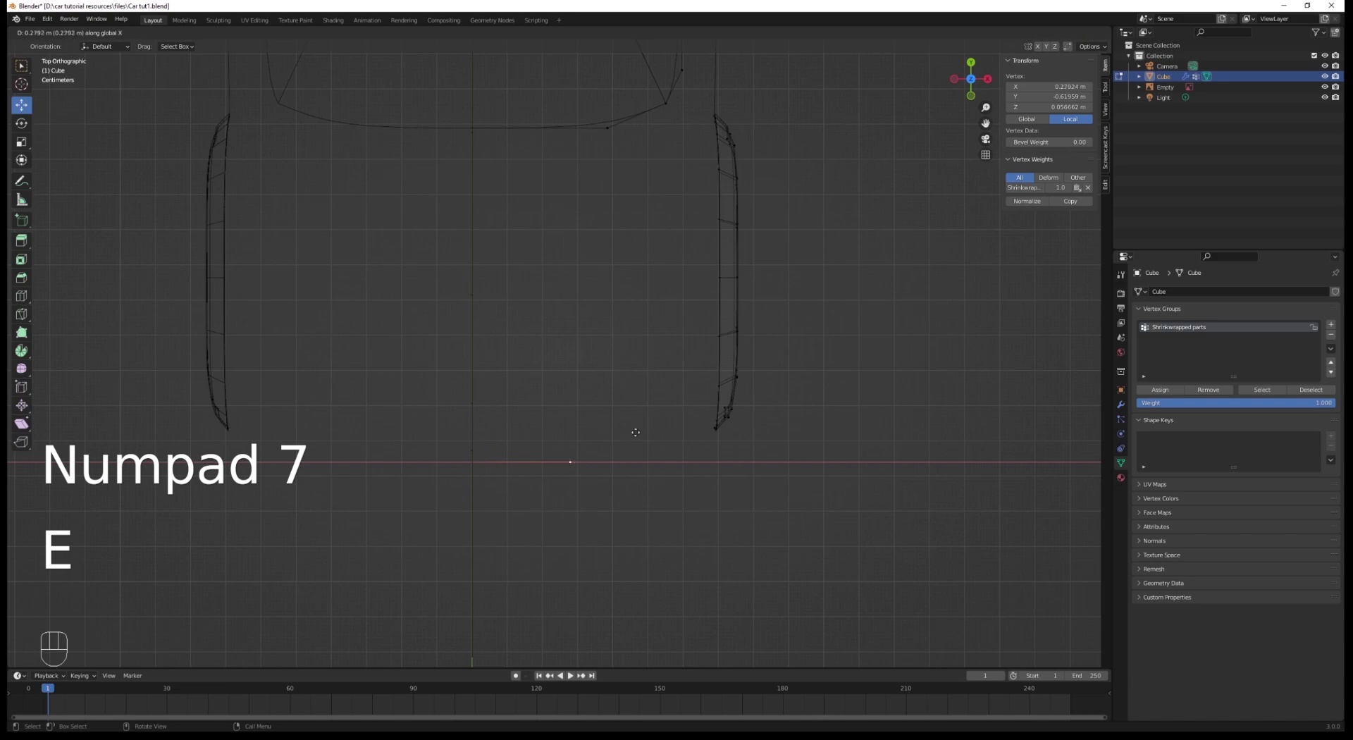
pyautogui.click(648, 430)
pyautogui.press('e')
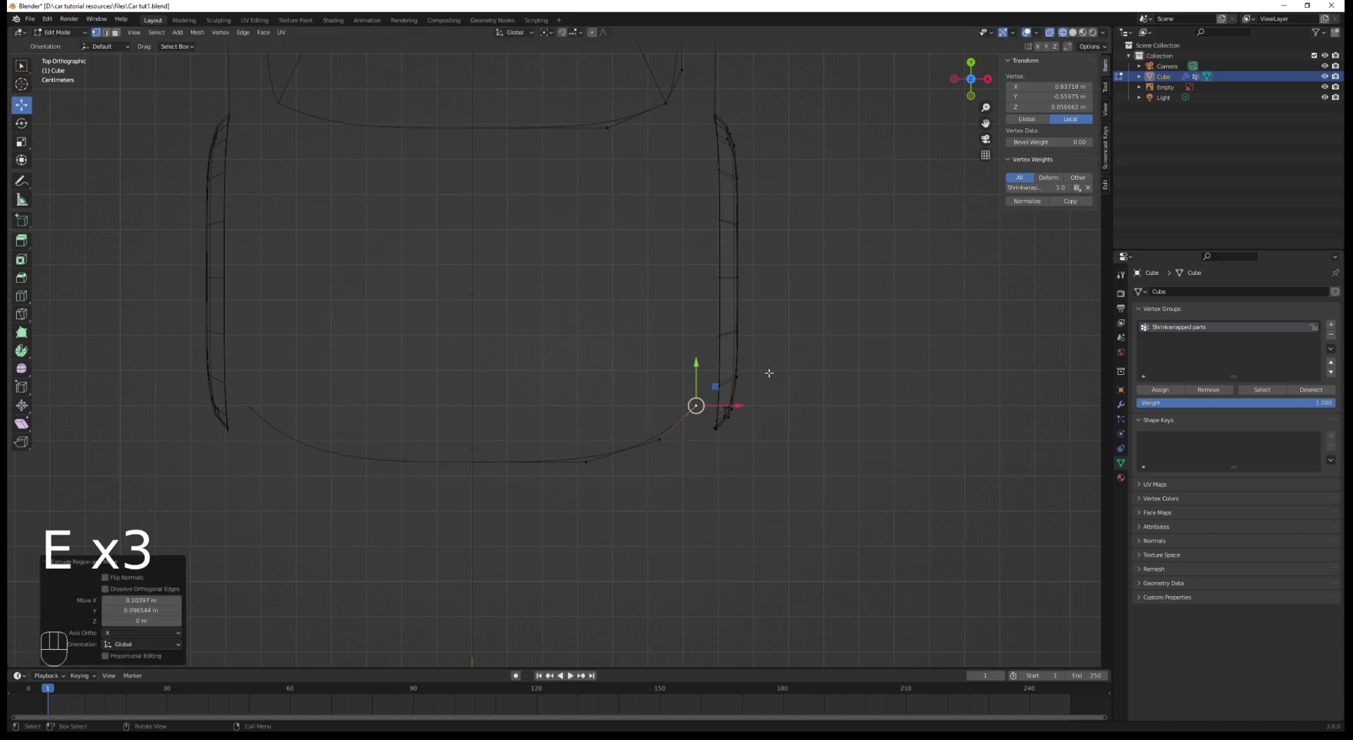
# Step: In side view, extrude the front corner's end vertex rearward along Y above the wheel arch, up to just ahead of the front door seam
pyautogui.press('KP_3')
pyautogui.press('a')
pyautogui.scroll(2, 599, 380)
pyautogui.click(486, 371)
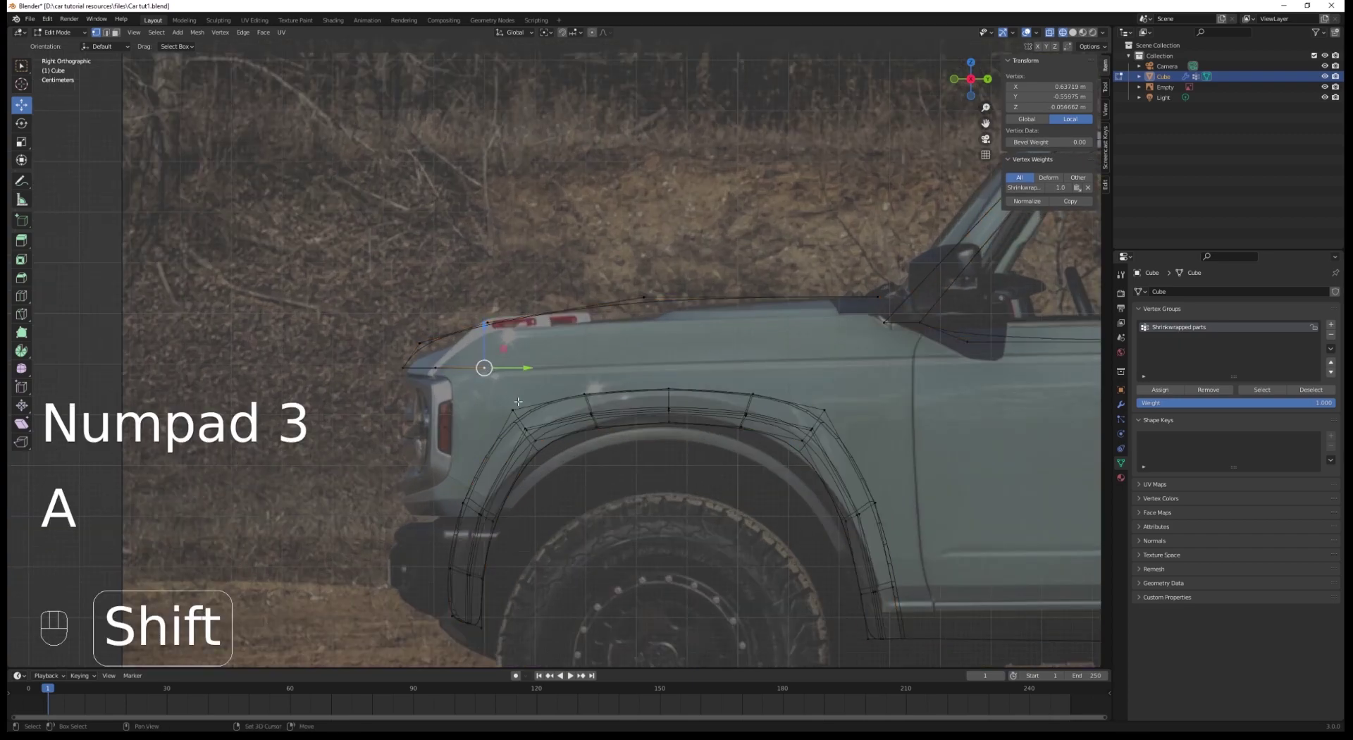
pyautogui.keyDown('shift'); pyautogui.moveTo(518, 402); pyautogui.dragTo(408, 421, button='middle'); pyautogui.keyUp('shift')
pyautogui.scroll(-2, 408, 421)
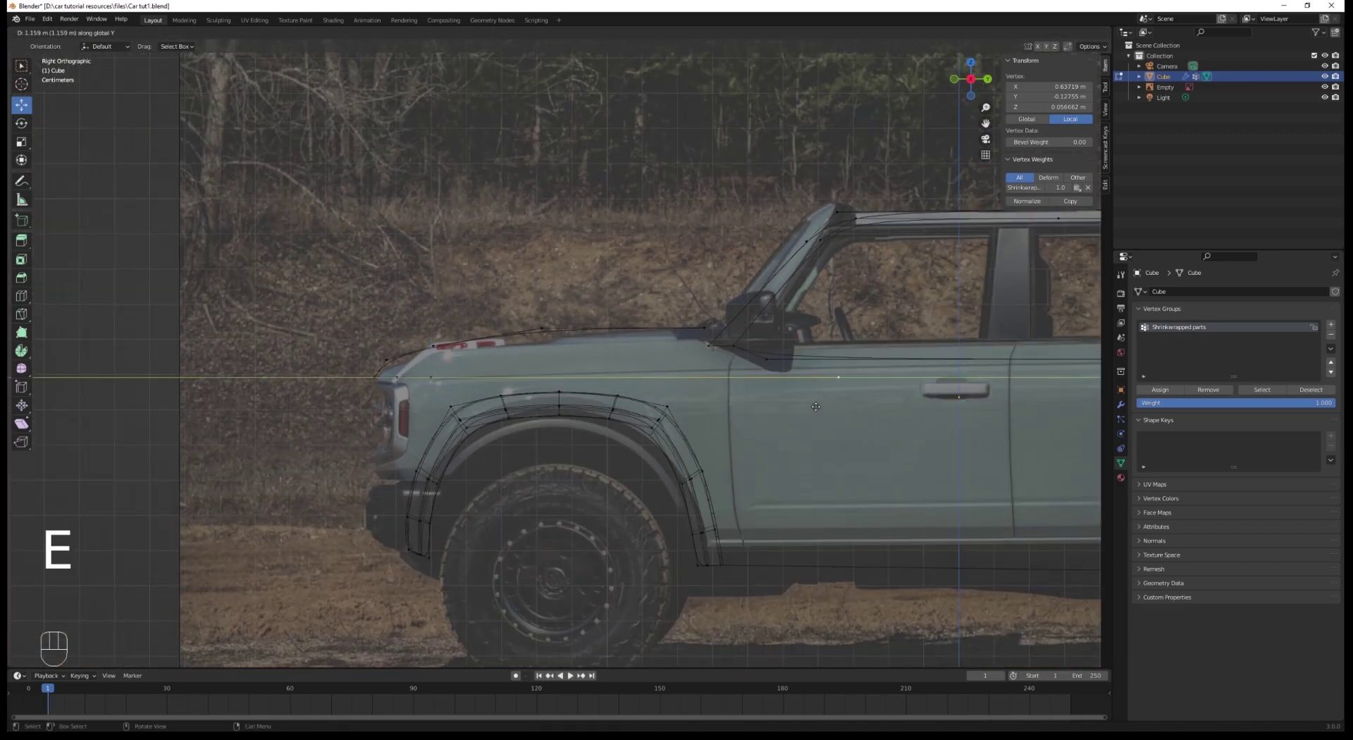
pyautogui.click(698, 389)
# Step: Raise the fender line and the hood's front vertices about 0.017 m along Z
pyautogui.scroll(1, 719, 383)
pyautogui.press('a')
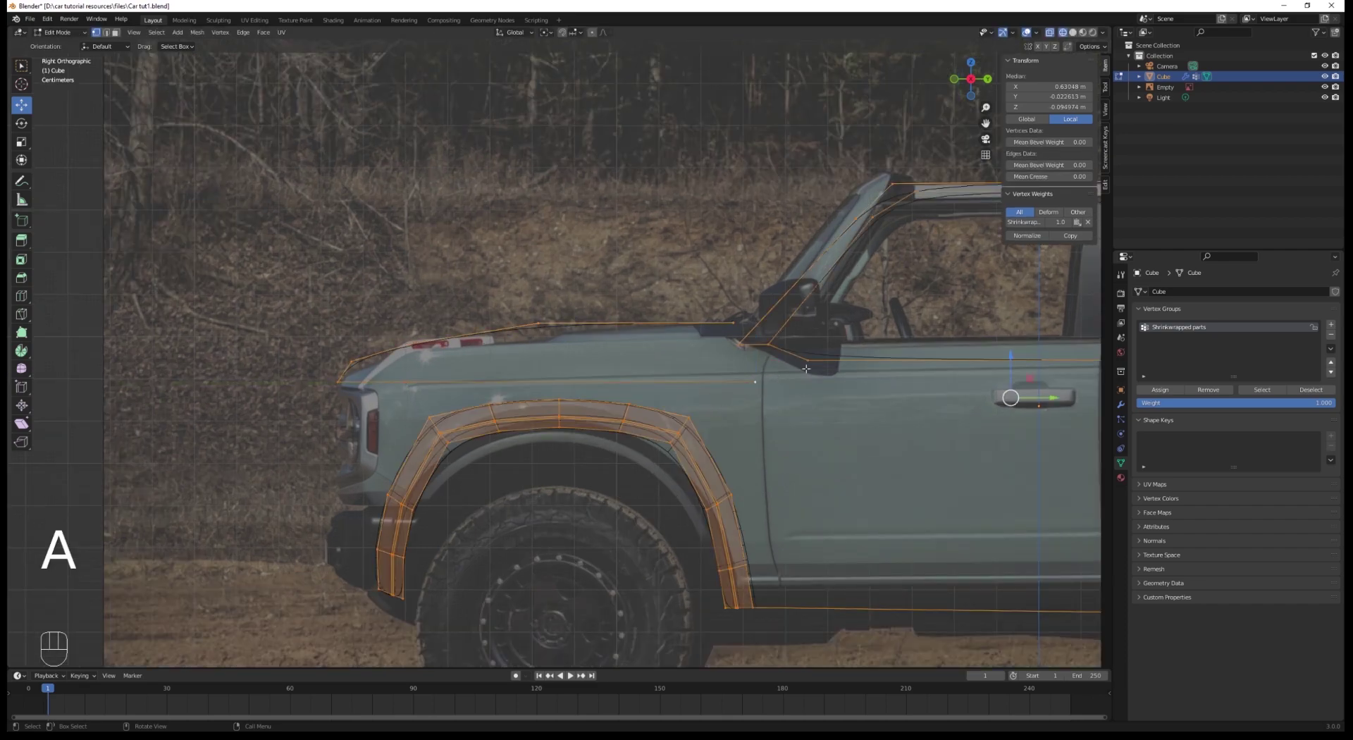
pyautogui.scroll(-1, 714, 384)
pyautogui.click(713, 379)
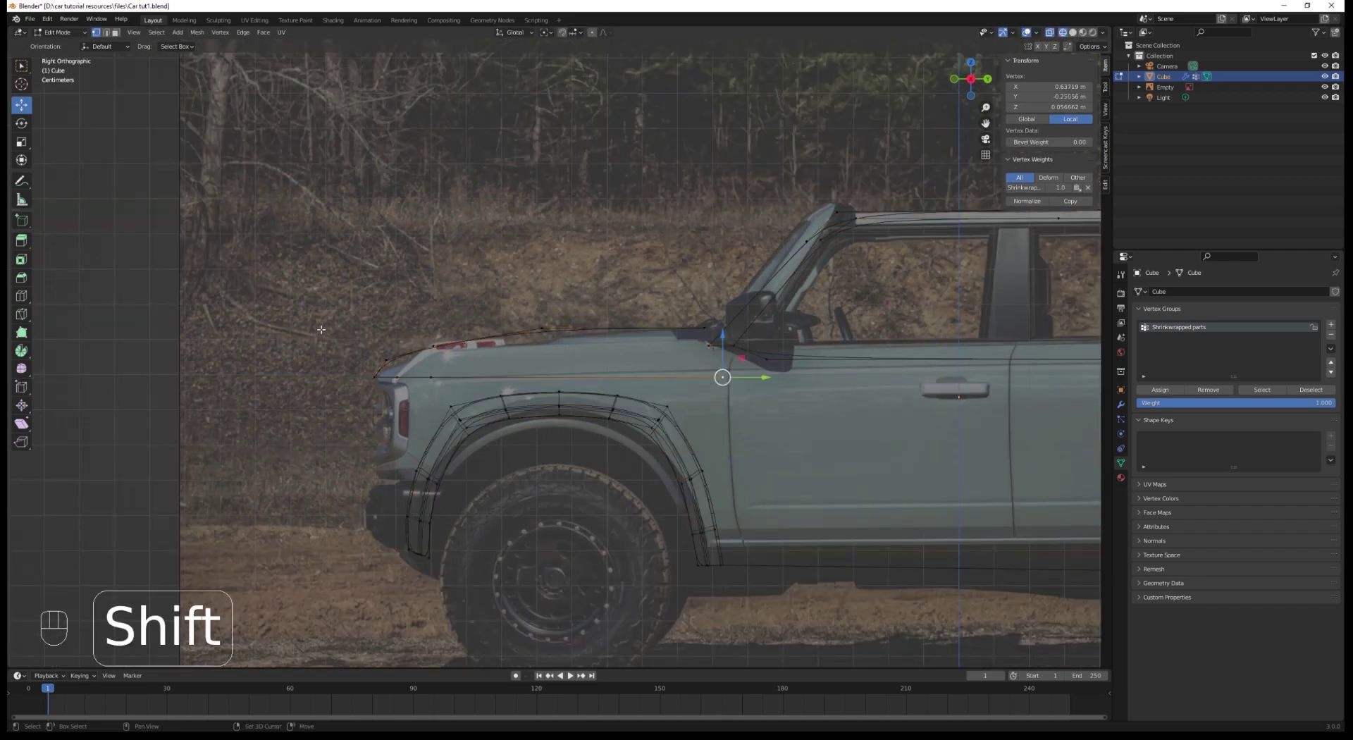
pyautogui.keyDown('shift'); pyautogui.moveTo(456, 389); pyautogui.dragTo(454, 388); pyautogui.keyUp('shift')
pyautogui.keyDown('shift'); pyautogui.moveTo(570, 347); pyautogui.dragTo(571, 348); pyautogui.keyUp('shift')
pyautogui.scroll(3, 616, 390)
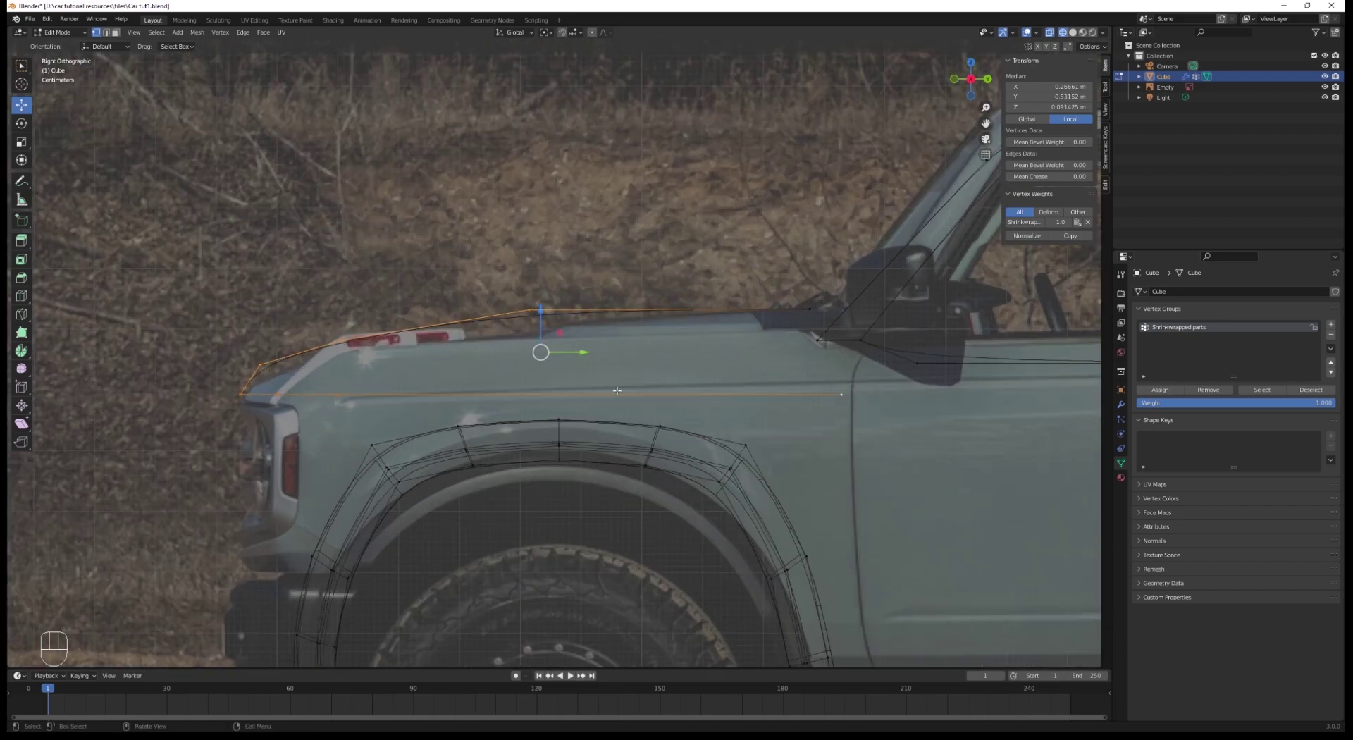
pyautogui.press('g')
pyautogui.press('z')
pyautogui.click(585, 365)
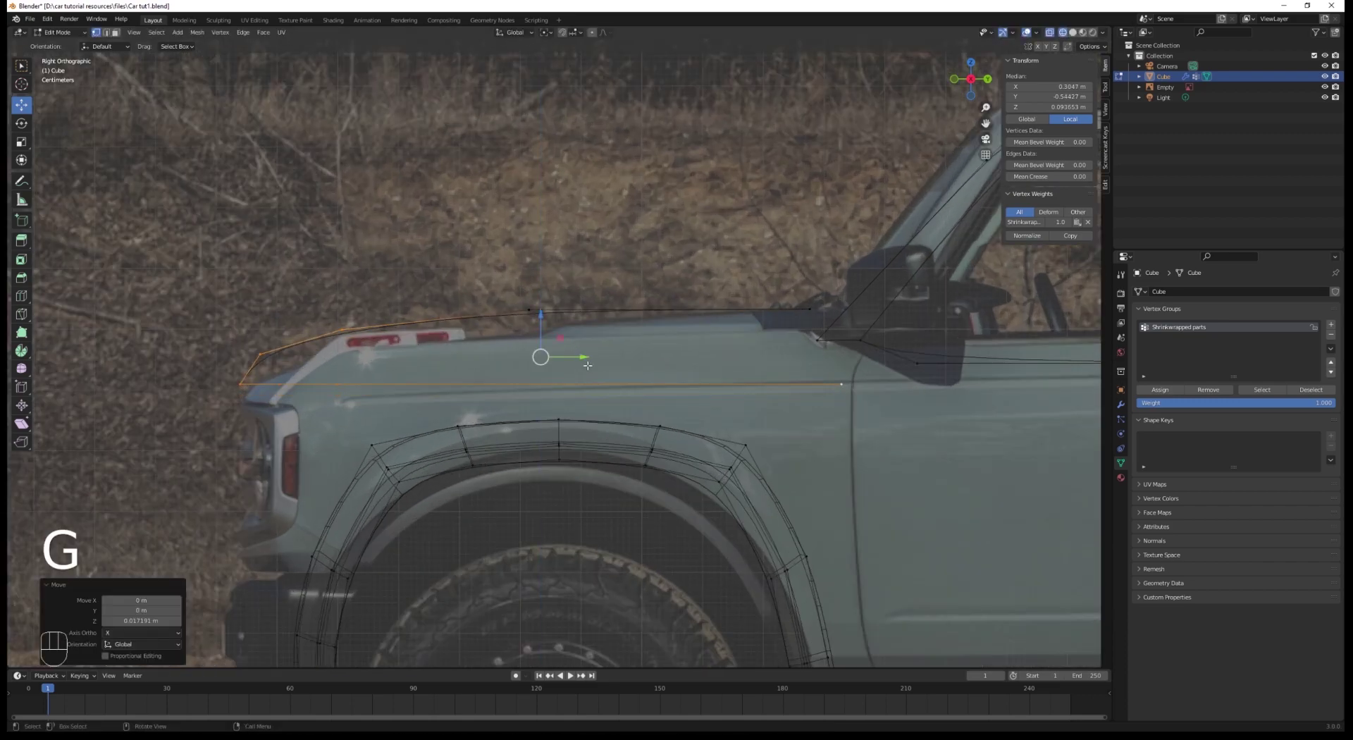
# Step: Raise the fender line and the hood's front vertices about 0.013 m along Z
pyautogui.press('g')
pyautogui.press('z')
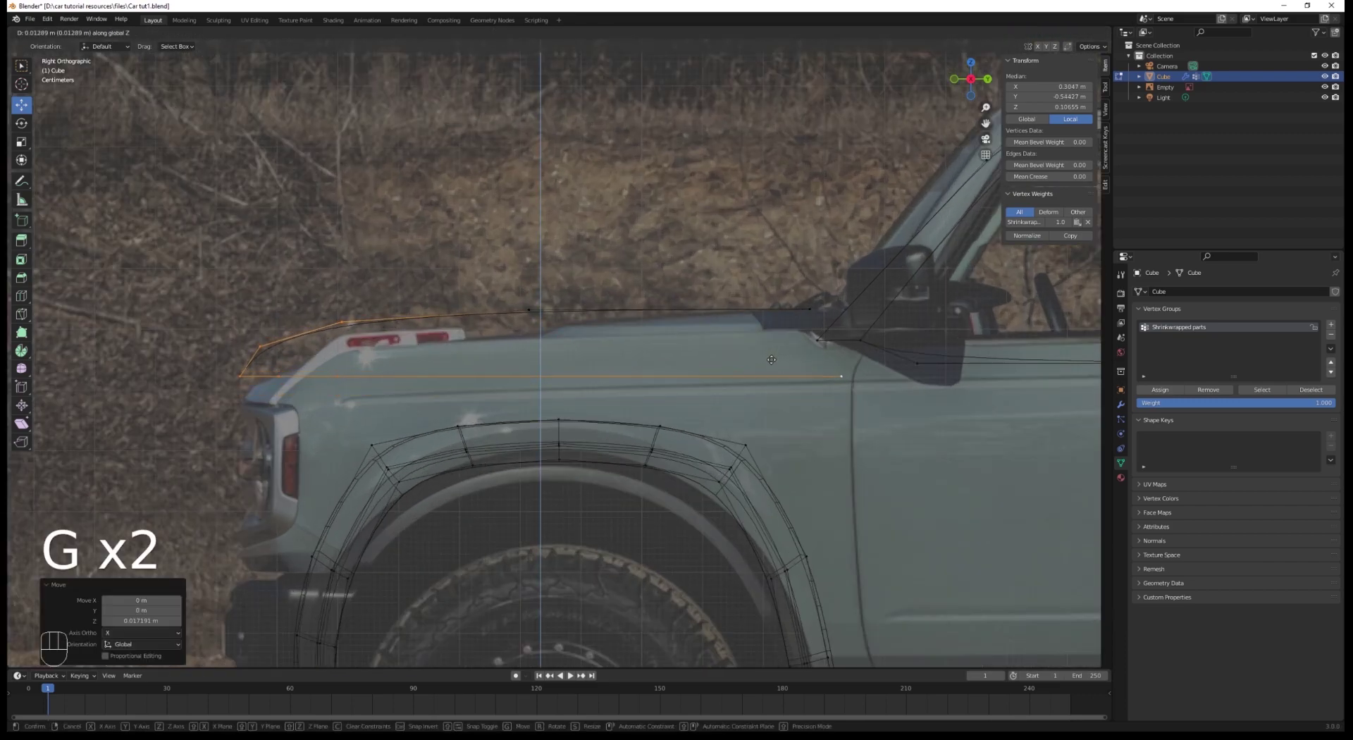
pyautogui.click(772, 360)
pyautogui.press('a')
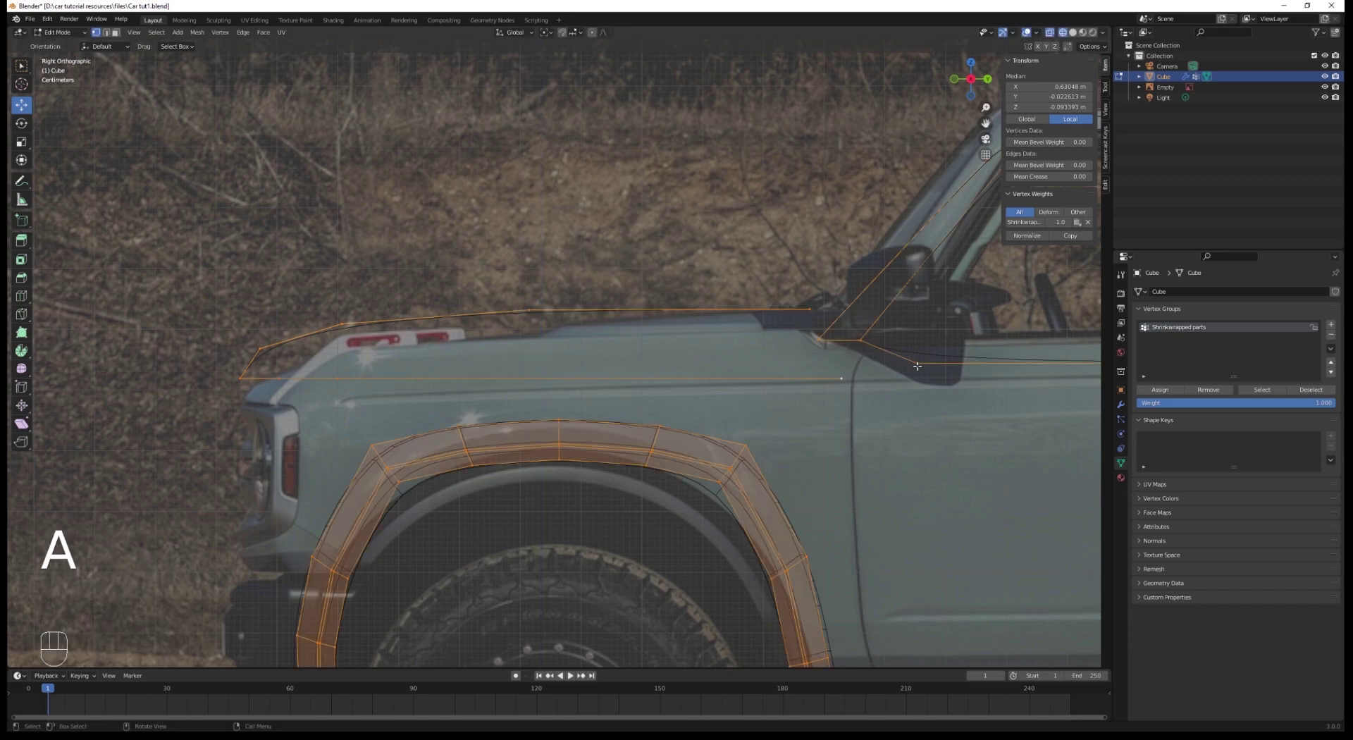
pyautogui.click(920, 368)
pyautogui.press('g')
pyautogui.rightClick(919, 375)
pyautogui.press('a')
# Step: Adjust the height of the fender line's rear end vertex along Z and merge it into the beltline's front vertex using At Last
pyautogui.click(862, 405)
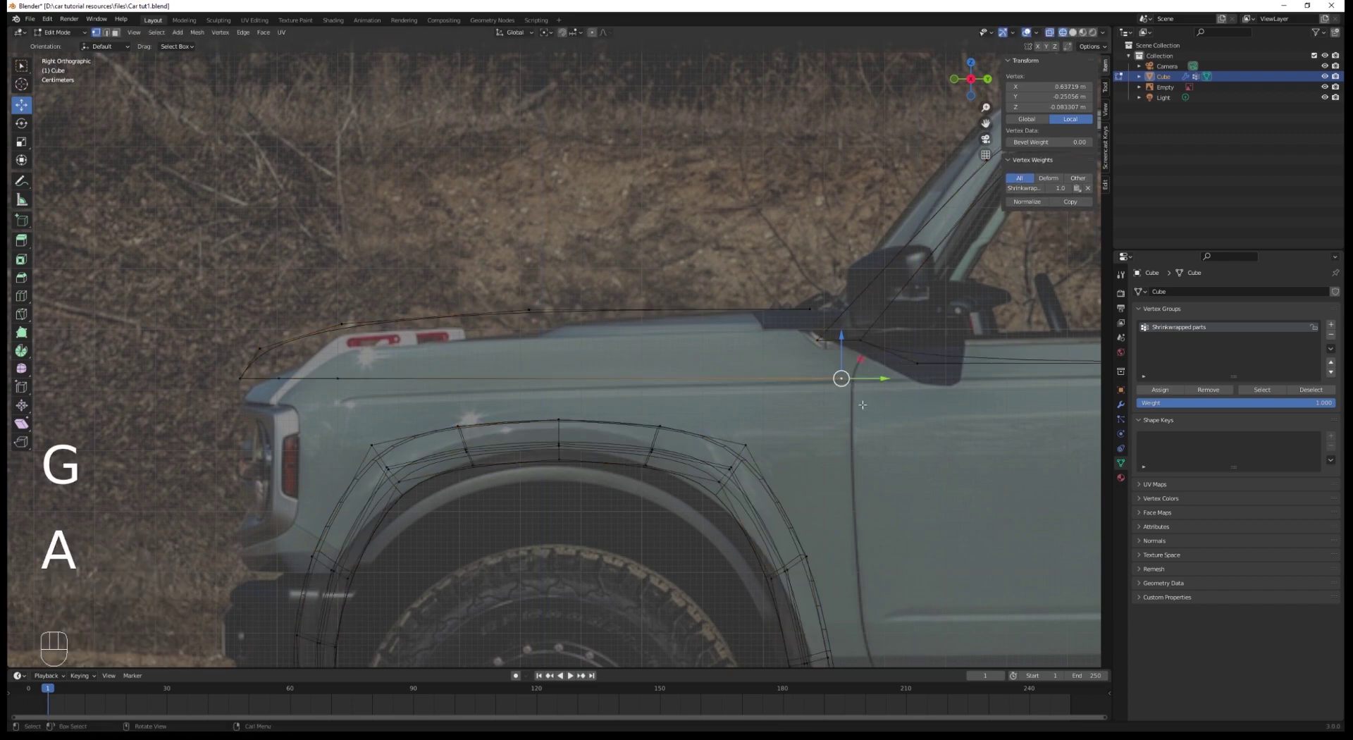
pyautogui.press('g')
pyautogui.press('z')
pyautogui.click(866, 395)
pyautogui.keyDown('shift'); pyautogui.click(913, 368); pyautogui.keyUp('shift')
pyautogui.rightClick(652, 291)
pyautogui.moveTo(653, 292)
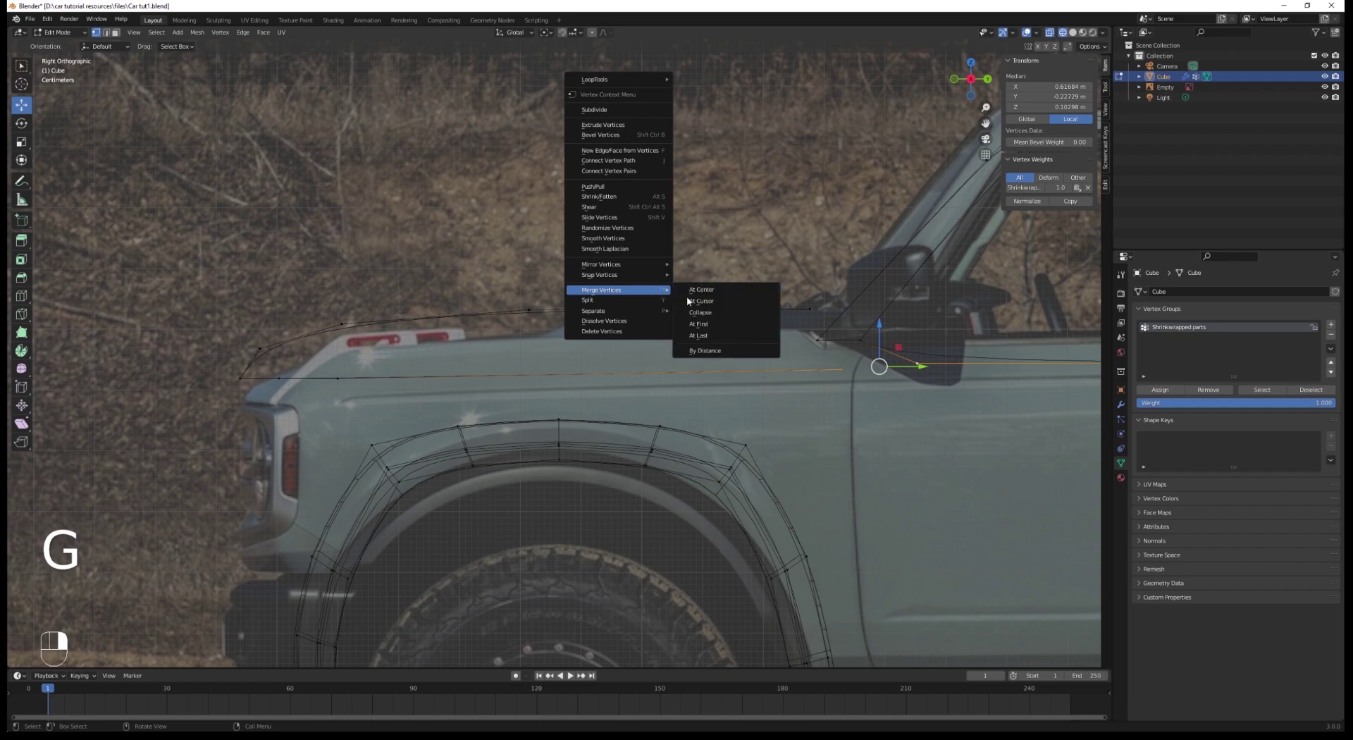
pyautogui.click(685, 336)
pyautogui.press('a')
pyautogui.moveTo(685, 336); pyautogui.dragTo(584, 492, button='middle')
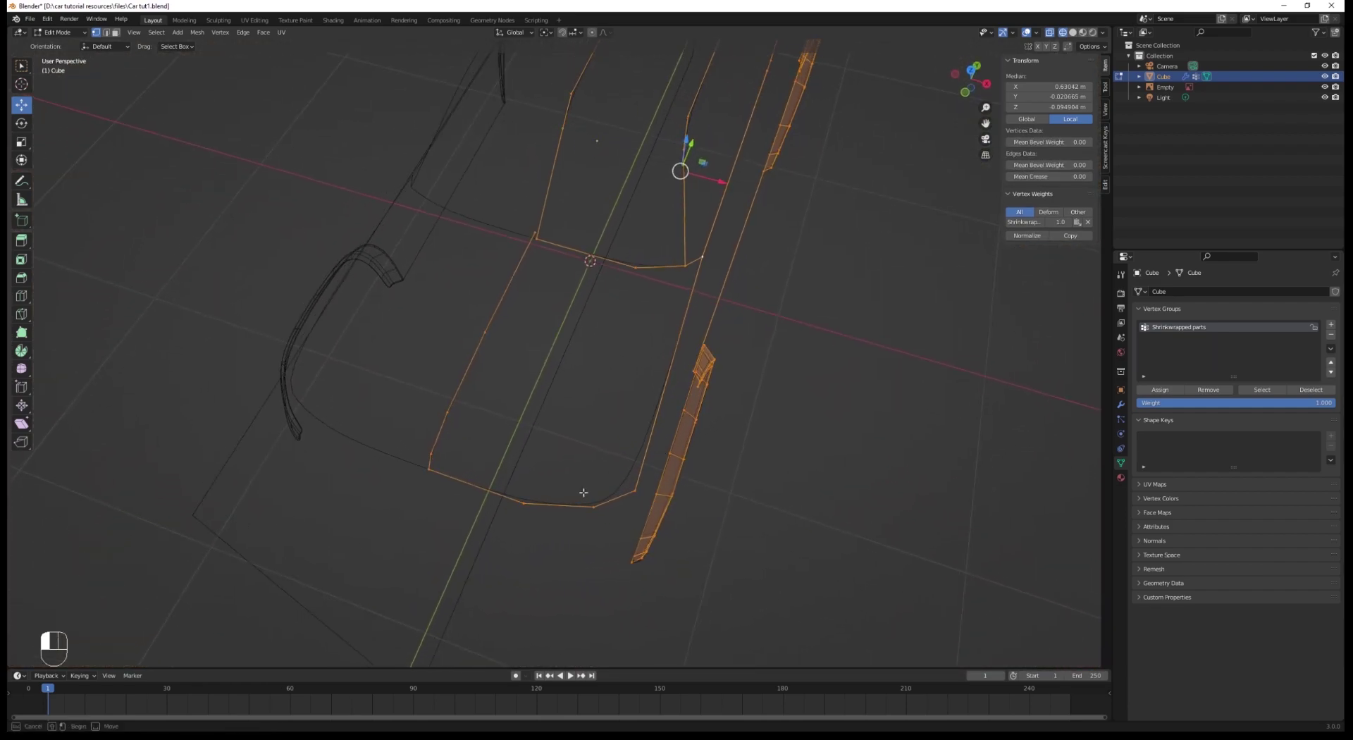
pyautogui.moveTo(636, 512); pyautogui.dragTo(646, 513)
pyautogui.rightClick(636, 509)
pyautogui.hotkey('ctrl', 'z')
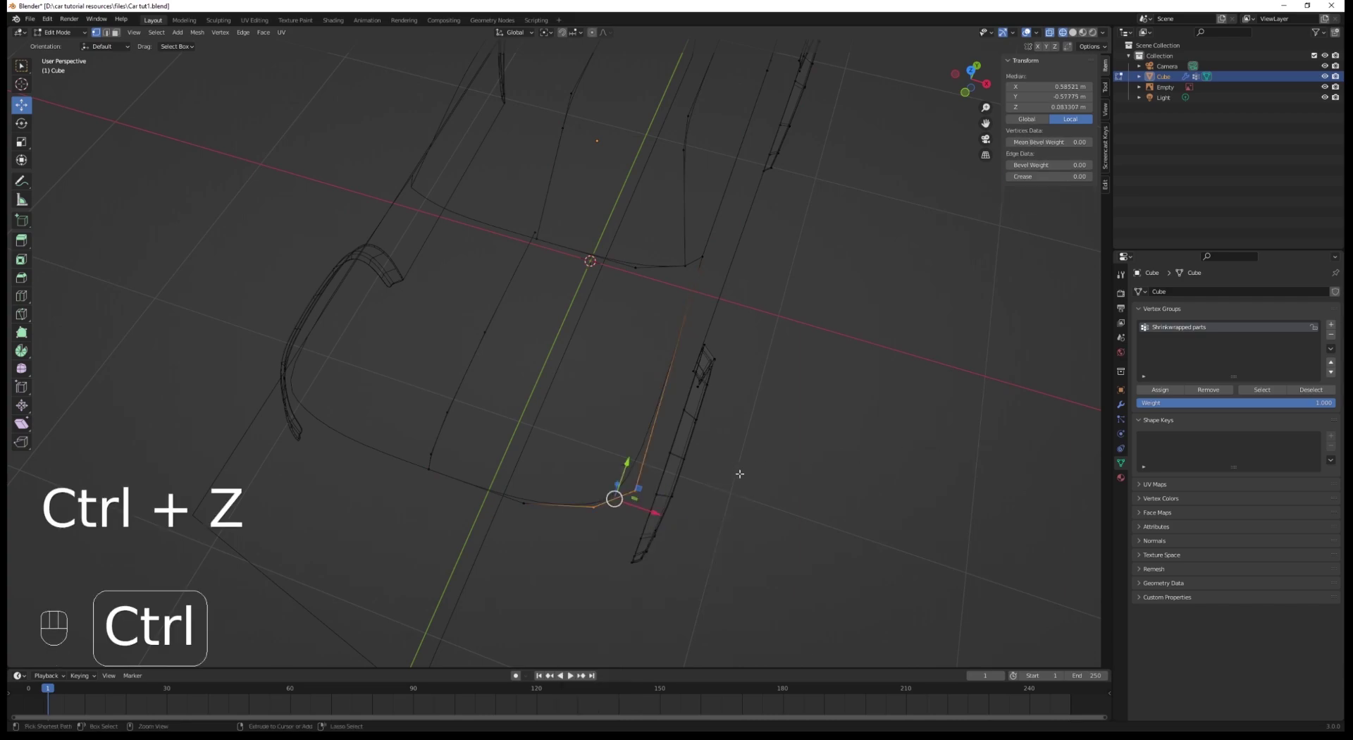
# Step: Move the window rail, A-pillar and beltline vertices on the modelled side outward about 0.037 m along X
pyautogui.scroll(-3, 730, 384)
pyautogui.moveTo(730, 383); pyautogui.dragTo(663, 346, button='middle')
pyautogui.press('a')
pyautogui.moveTo(662, 339); pyautogui.dragTo(587, 301, button='middle')
pyautogui.keyDown('shift'); pyautogui.moveTo(587, 301); pyautogui.dragTo(418, 341, button='middle'); pyautogui.keyUp('shift')
pyautogui.moveTo(417, 340); pyautogui.dragTo(865, 423)
pyautogui.moveTo(520, 387); pyautogui.dragTo(637, 307, button='middle')
pyautogui.press('g')
pyautogui.press('x')
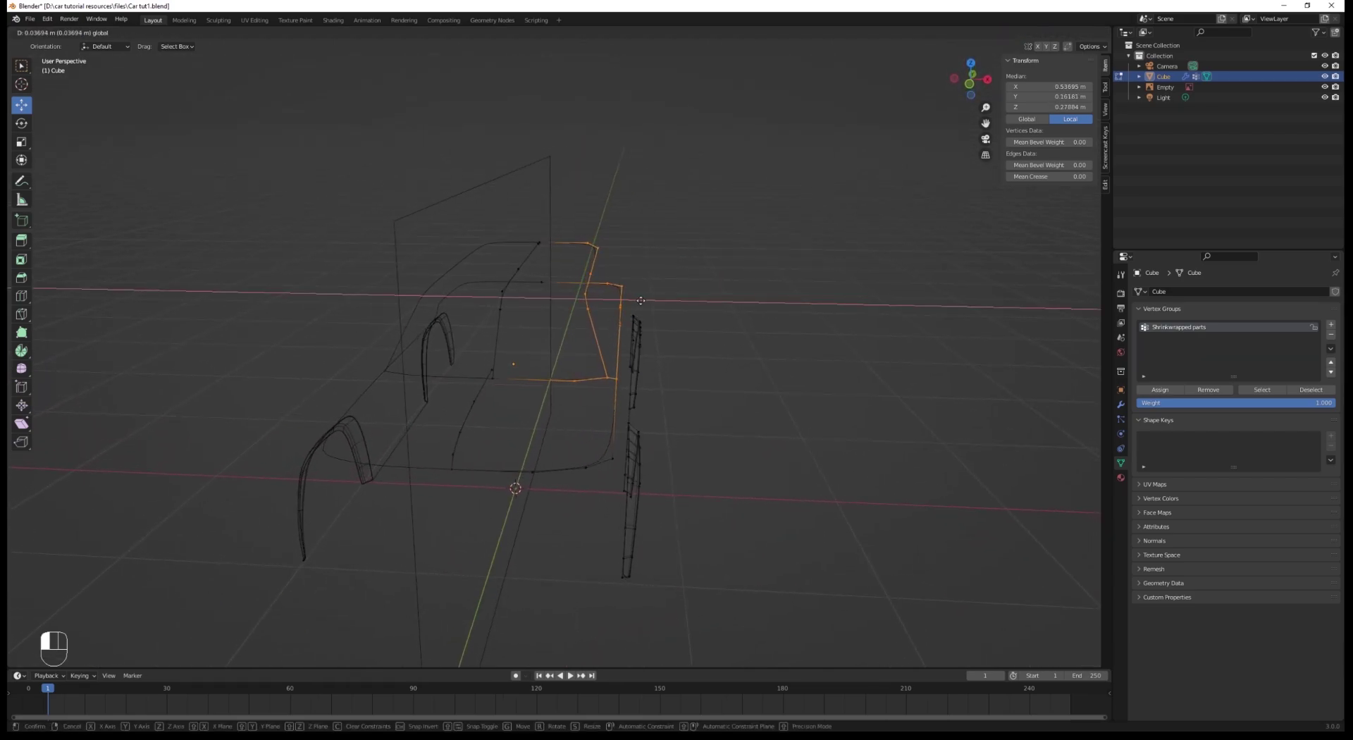
pyautogui.moveTo(641, 300); pyautogui.dragTo(640, 301)
pyautogui.scroll(1, 620, 416)
# Step: Pull the vertex where the front corner meets the fender line inward along X to about 0.61 m
pyautogui.press('a')
pyautogui.click(634, 495)
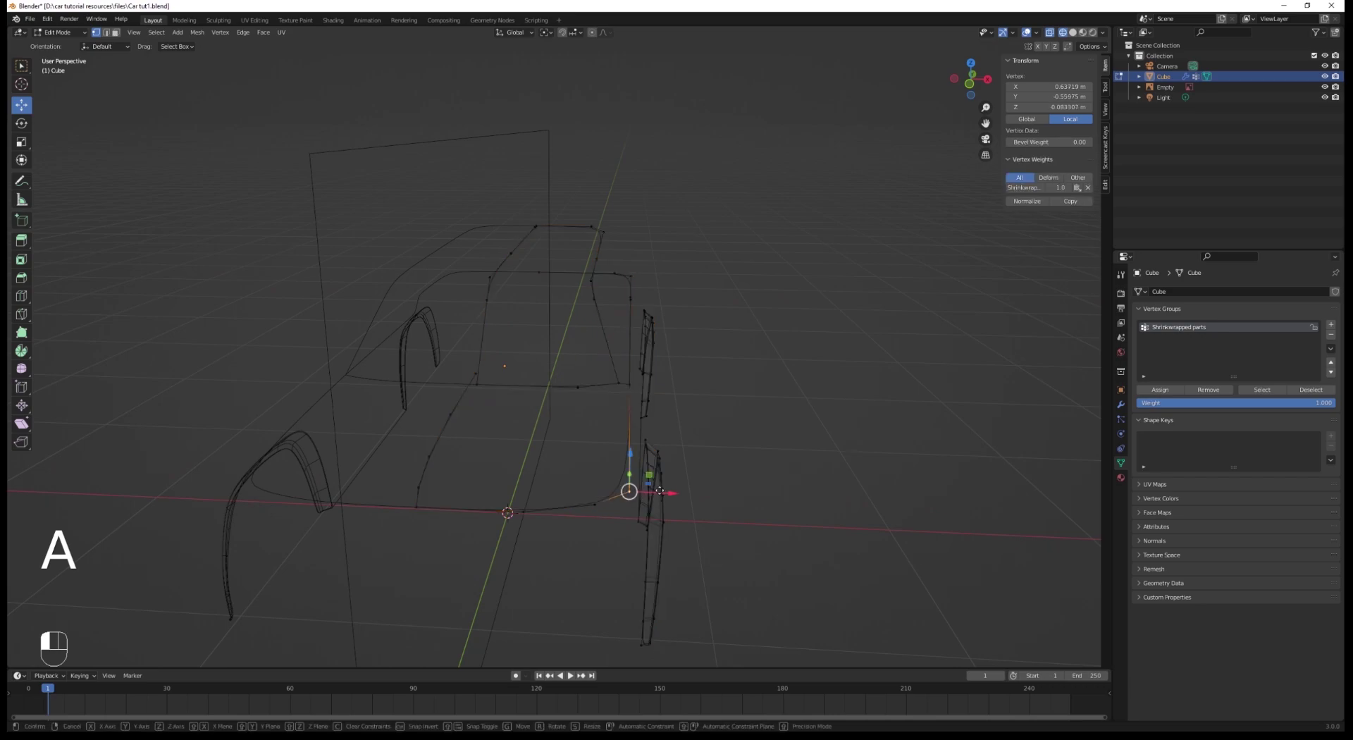
pyautogui.moveTo(654, 489); pyautogui.dragTo(623, 486)
pyautogui.moveTo(710, 477); pyautogui.dragTo(574, 432, button='middle')
pyautogui.press('g')
pyautogui.click(671, 488)
# Step: Raise the A-pillar base and the beltline's front vertices about 0.015 m along Z
pyautogui.press('Tab')
pyautogui.scroll(-3, 676, 455)
pyautogui.keyDown('shift'); pyautogui.moveTo(574, 433); pyautogui.dragTo(706, 325, button='middle'); pyautogui.keyUp('shift')
pyautogui.press('Tab')
pyautogui.press('a')
pyautogui.click(522, 437)
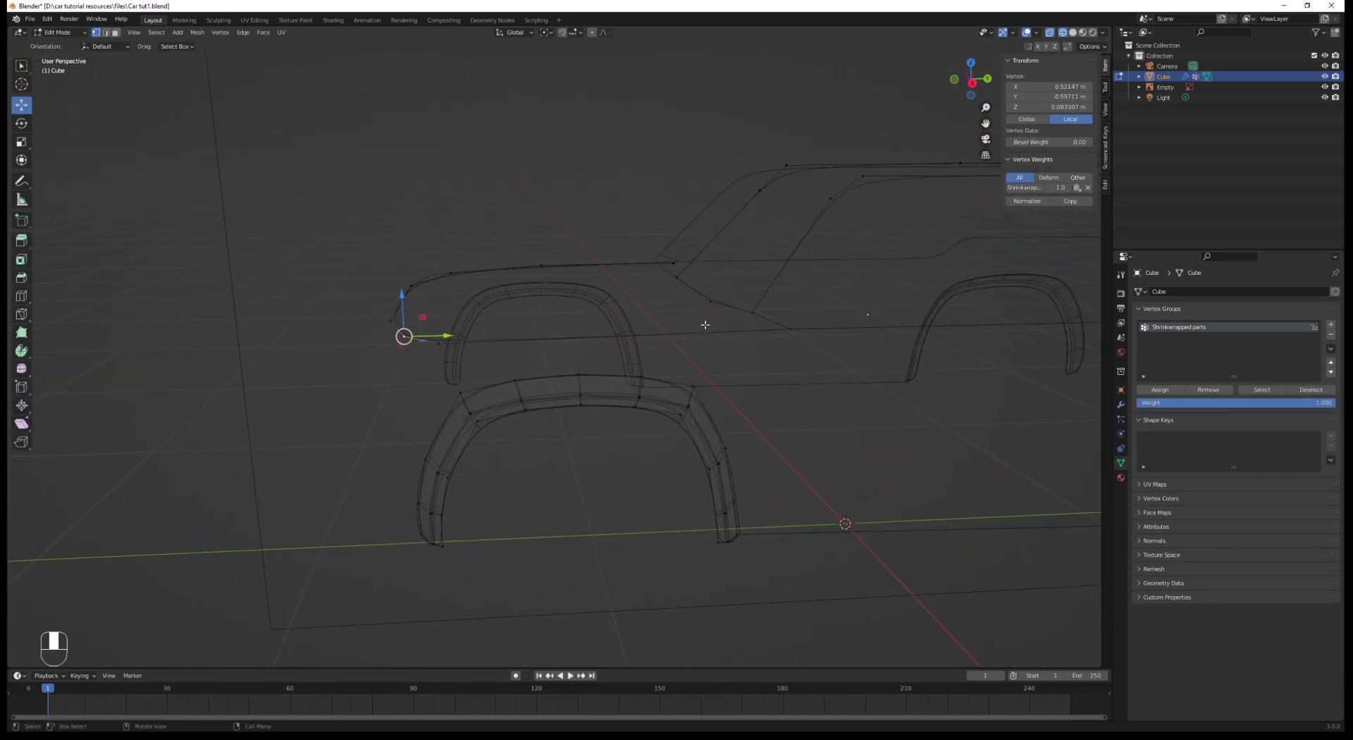
pyautogui.keyDown('ctrl'); pyautogui.click(679, 280); pyautogui.keyUp('ctrl')
pyautogui.press('g')
pyautogui.press('z')
pyautogui.click(683, 296)
pyautogui.scroll(1, 697, 285)
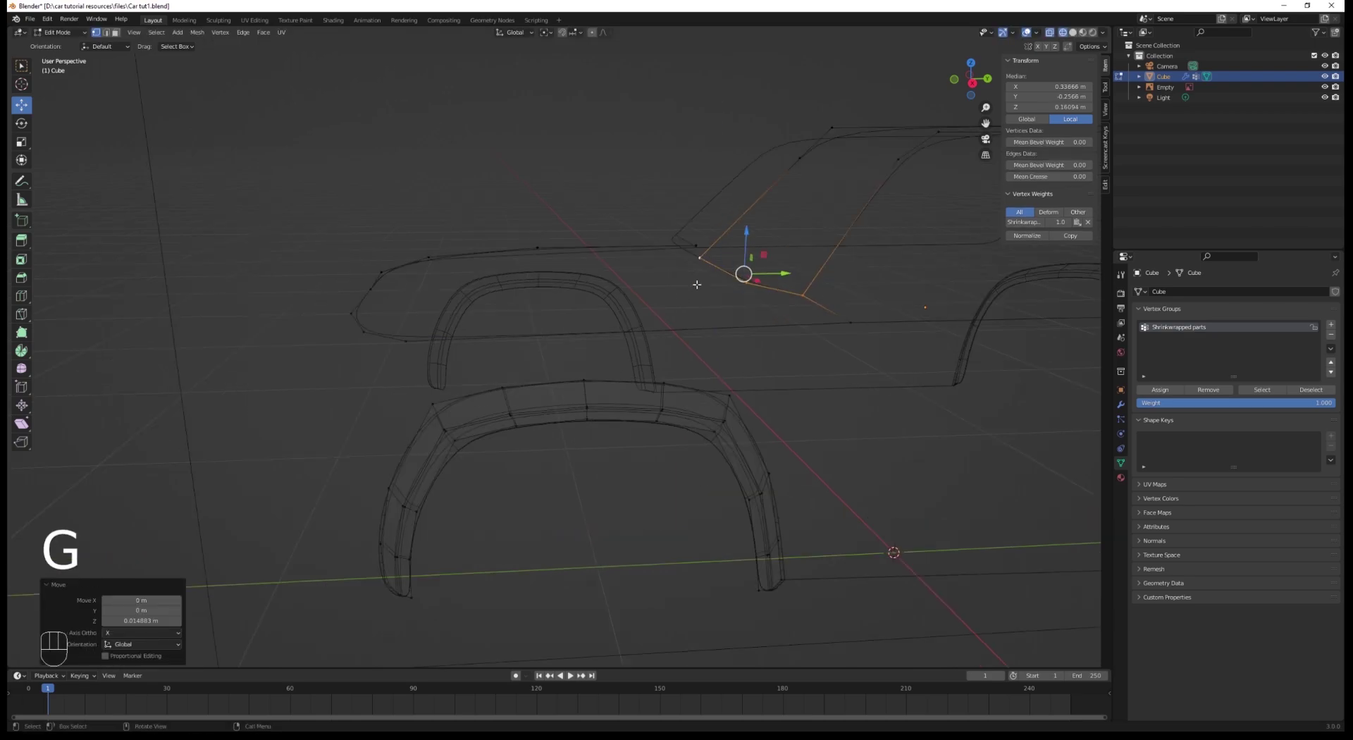
# Step: In side view, extrude the hood's front corner vertex twice up and rearward, and connect its end to the A-pillar base with an edge
pyautogui.moveTo(698, 284); pyautogui.dragTo(429, 459, button='middle')
pyautogui.press('a')
pyautogui.click(376, 486)
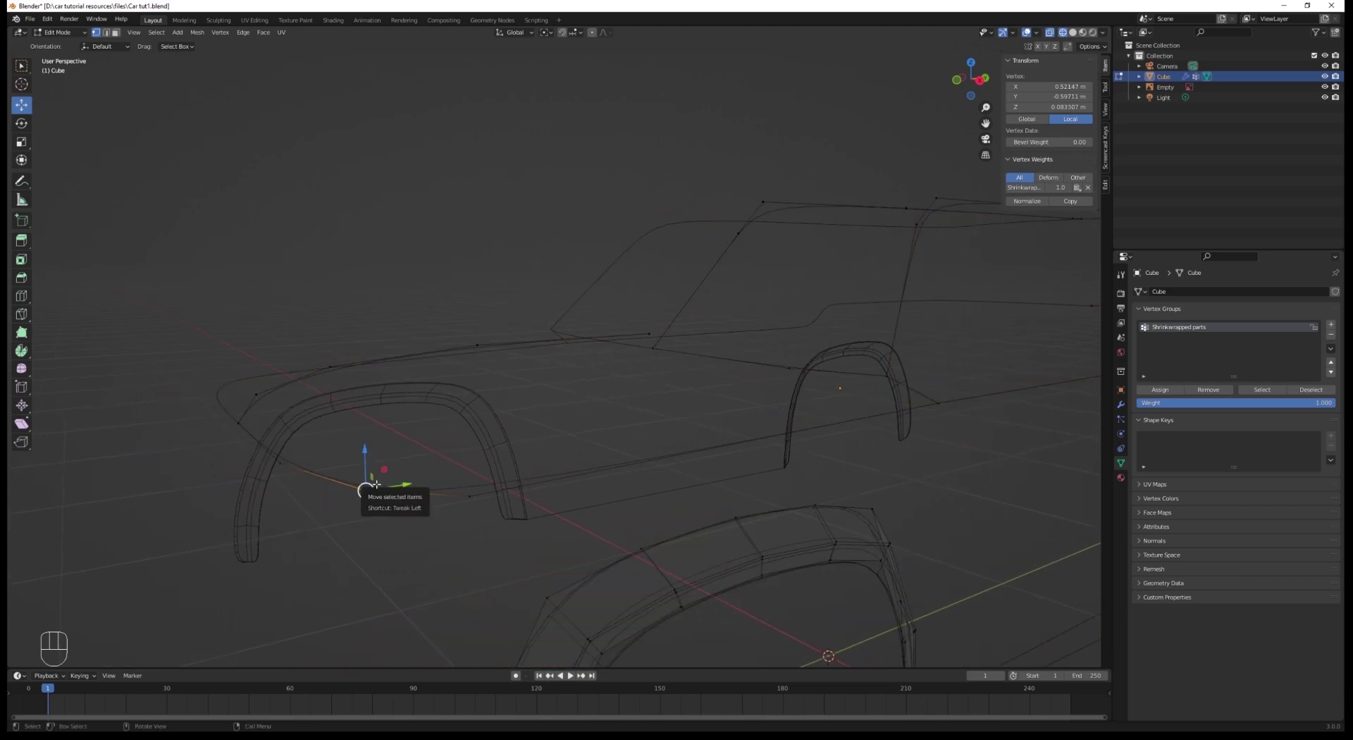
pyautogui.press('KP_3')
pyautogui.press('e')
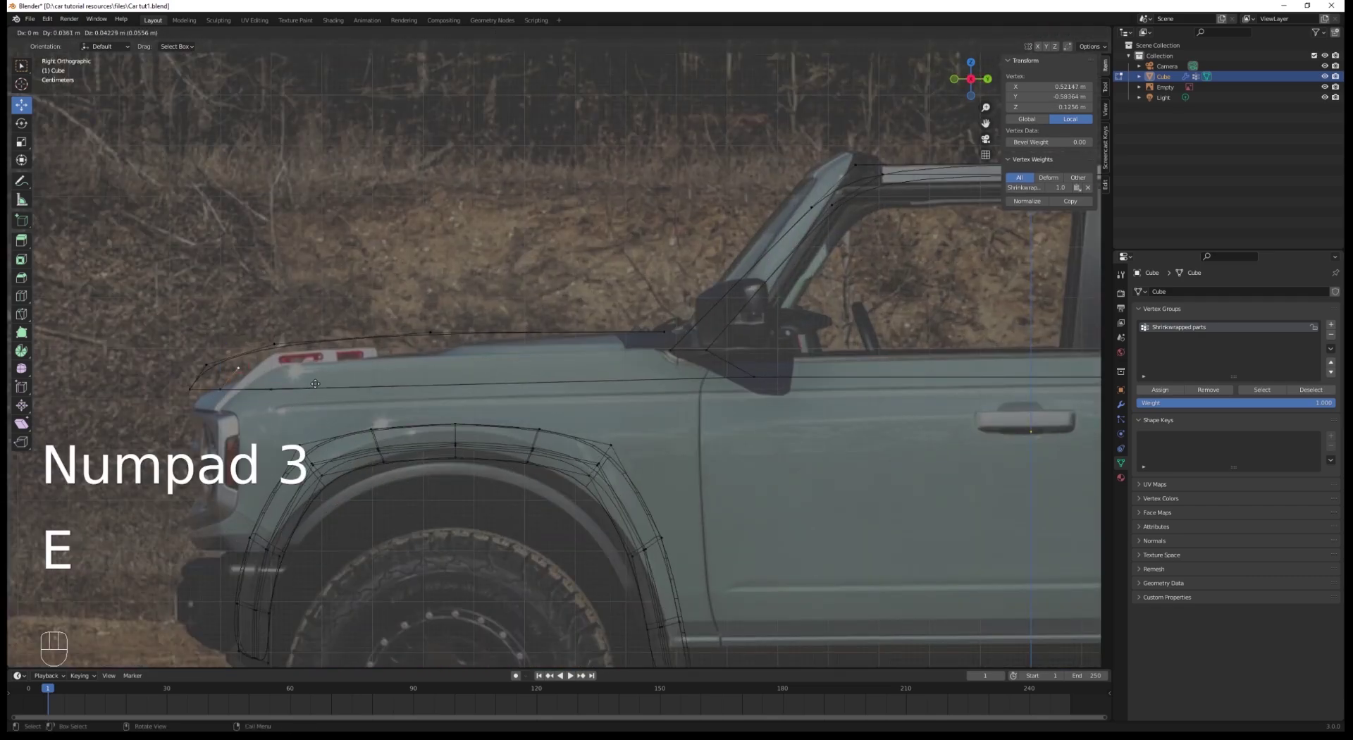
pyautogui.click(315, 382)
pyautogui.press('e')
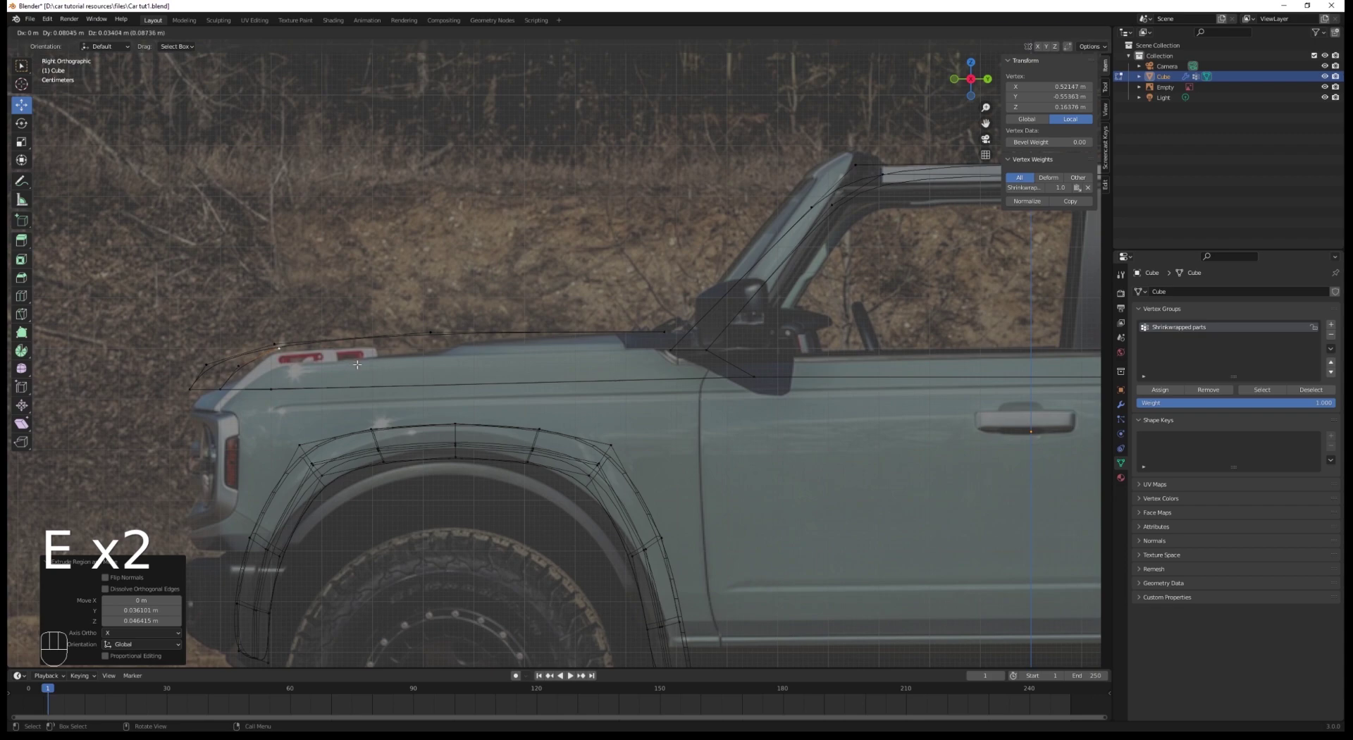
pyautogui.keyDown('shift'); pyautogui.click(705, 348); pyautogui.keyUp('shift')
pyautogui.press('f')
pyautogui.press('a')
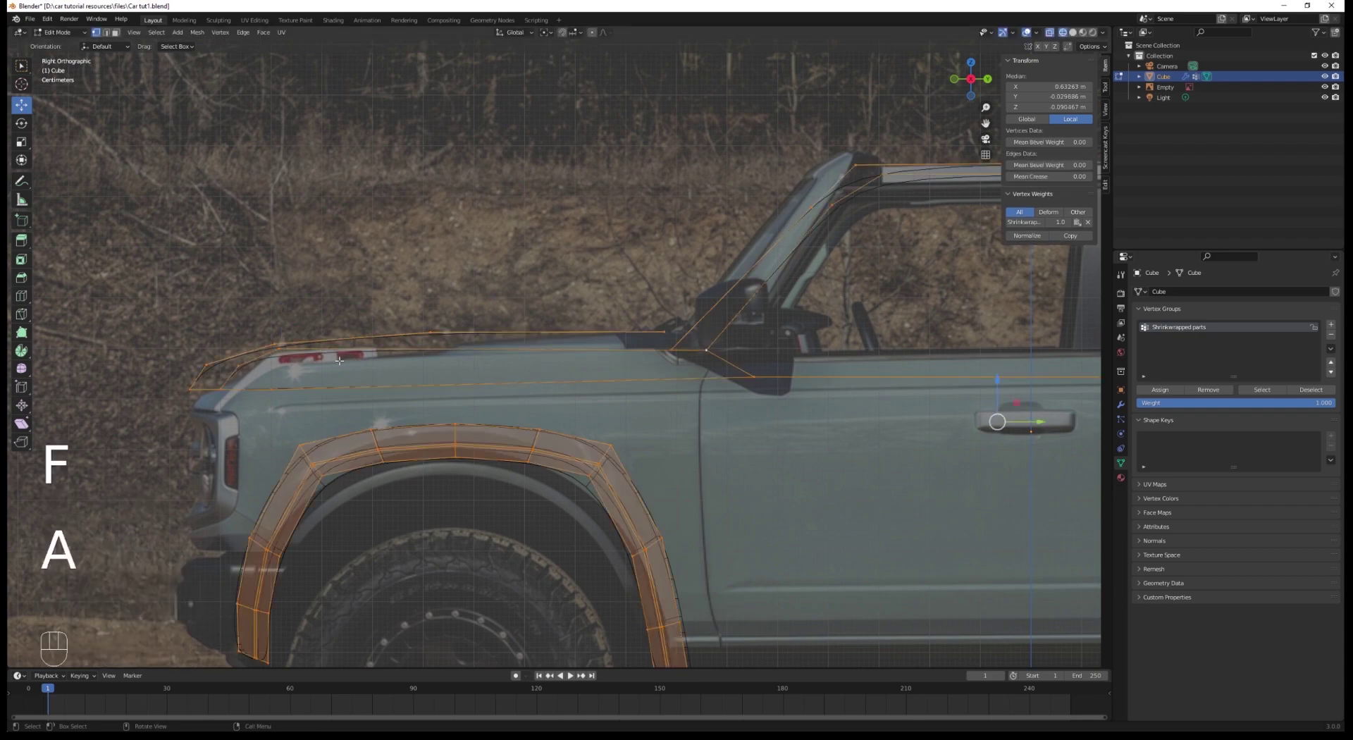
# Step: In side view, raise the A-pillar base vertex about 0.02 m along Z to the height of the hood's rear edge
pyautogui.moveTo(340, 363); pyautogui.dragTo(349, 363, button='middle')
pyautogui.press('KP_3')
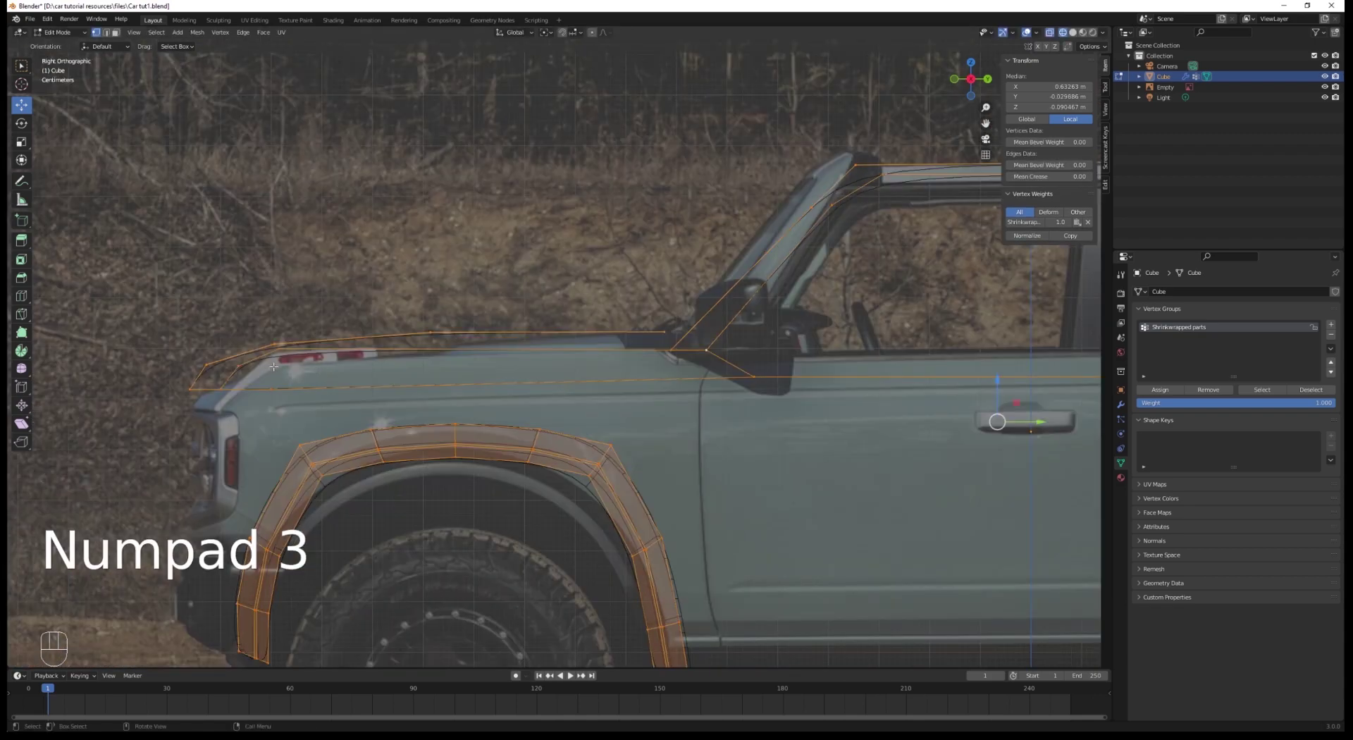
pyautogui.click(704, 349)
pyautogui.press('g')
pyautogui.press('z')
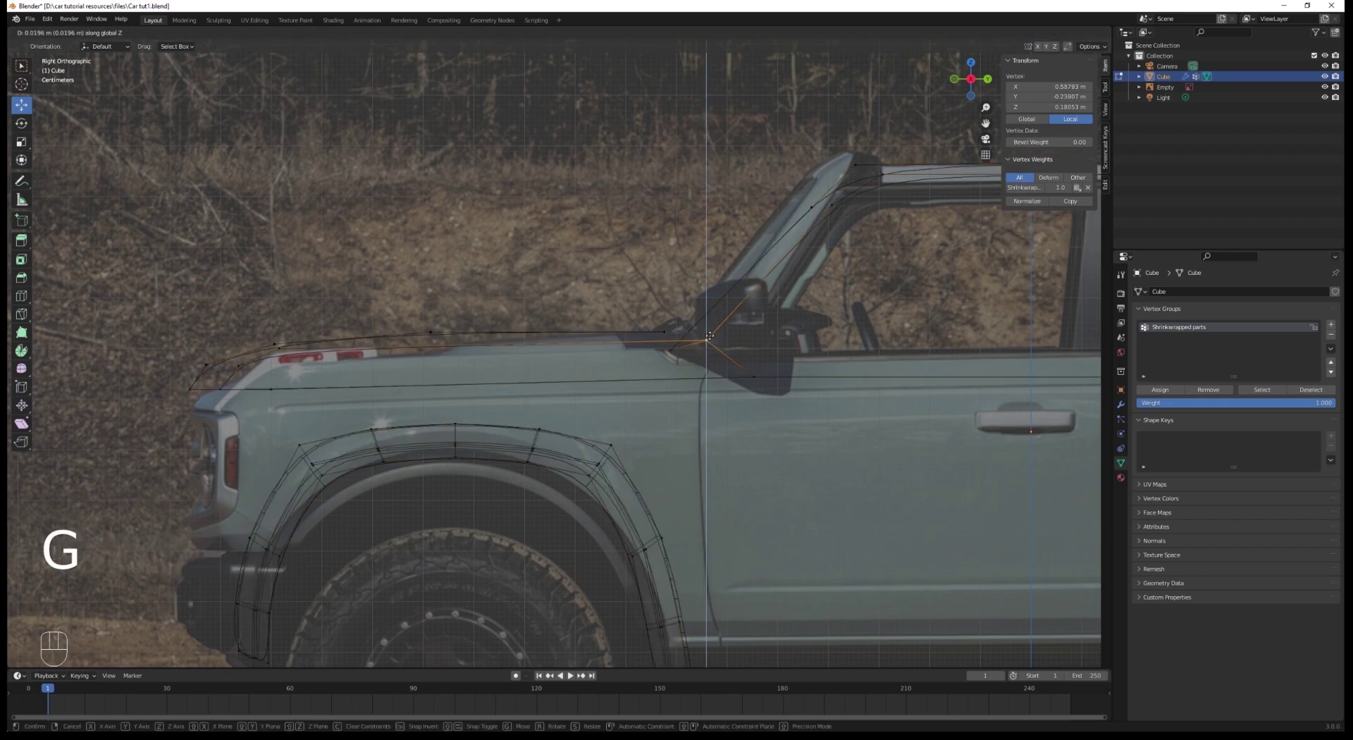
pyautogui.click(709, 336)
pyautogui.press('a')
# Step: Delete the old vertices of the line across the hood's rear edge, inboard of the A-pillar base
pyautogui.moveTo(623, 348); pyautogui.dragTo(677, 371, button='middle')
pyautogui.click(703, 373)
pyautogui.keyDown('shift'); pyautogui.click(629, 354); pyautogui.keyUp('shift')
pyautogui.press('x')
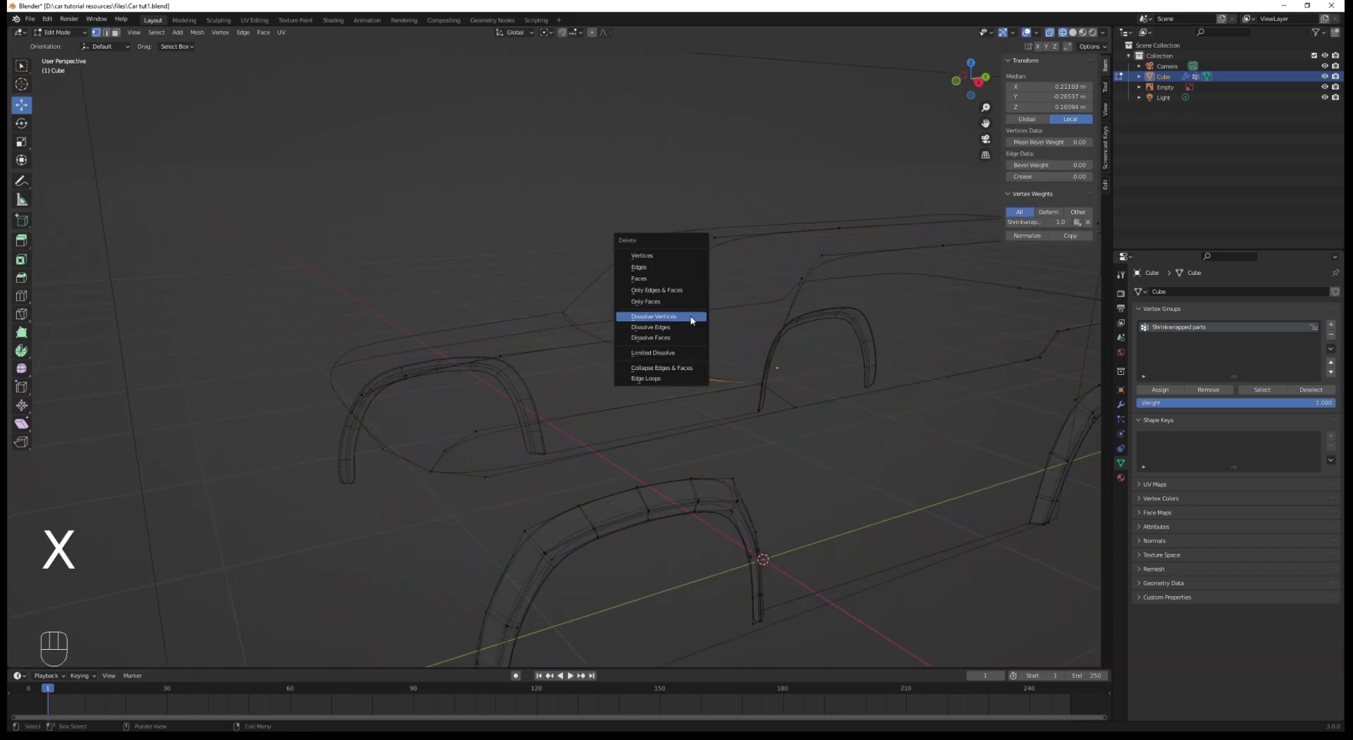
pyautogui.click(653, 257)
pyautogui.press('a')
# Step: Move the two front vertices of the hood's side line outward about 0.013 m along X, and the rear one a further 0.015 m
pyautogui.moveTo(688, 302); pyautogui.dragTo(719, 540, button='middle')
pyautogui.scroll(1, 648, 342)
pyautogui.click(645, 344)
pyautogui.press('a')
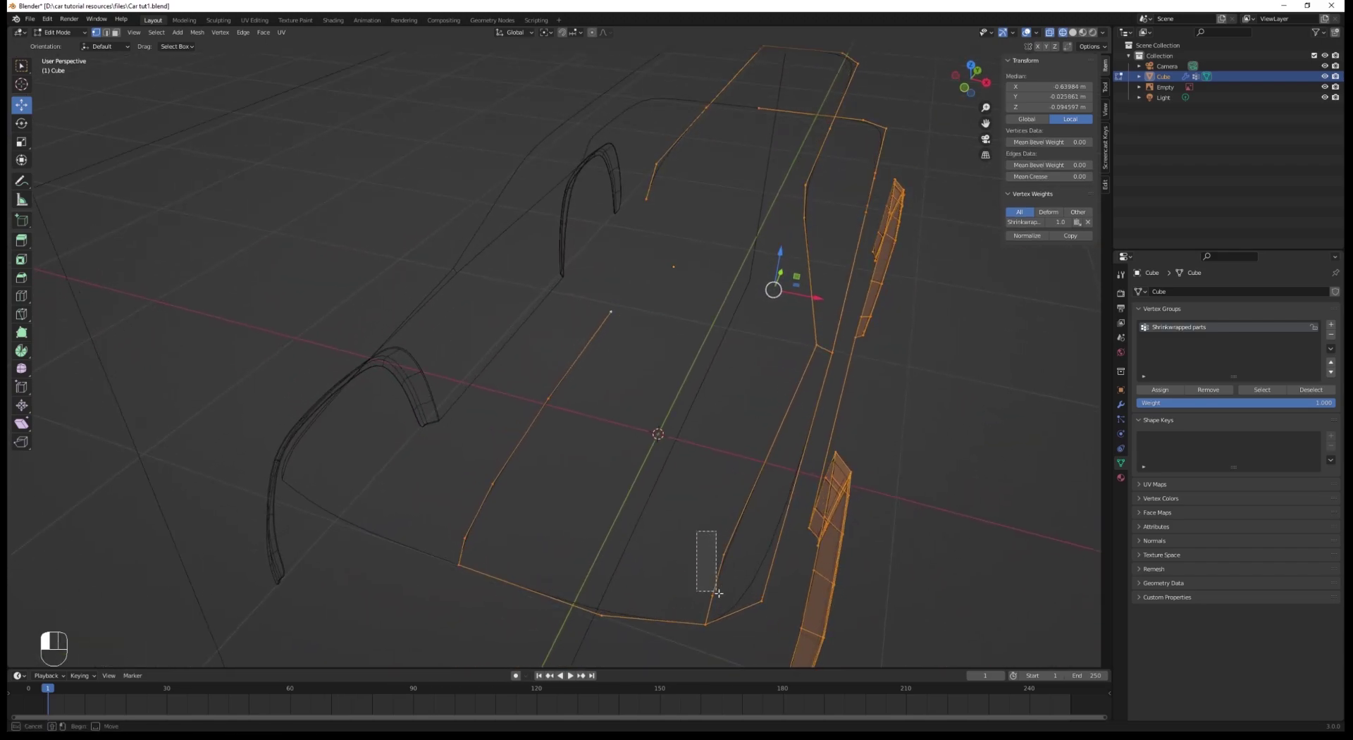
pyautogui.moveTo(719, 593); pyautogui.dragTo(719, 595)
pyautogui.moveTo(719, 595); pyautogui.dragTo(783, 585, button='middle')
pyautogui.press('g')
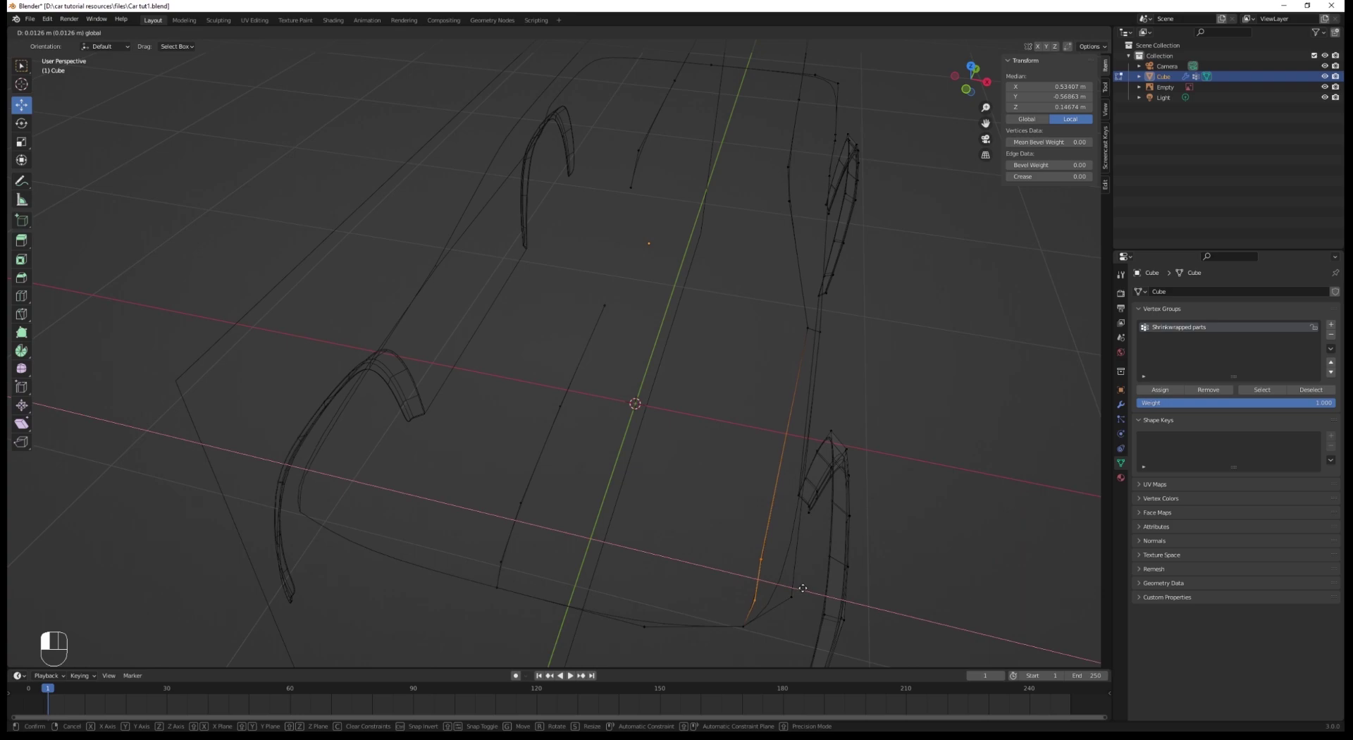
pyautogui.click(780, 565)
pyautogui.moveTo(800, 571); pyautogui.dragTo(806, 575)
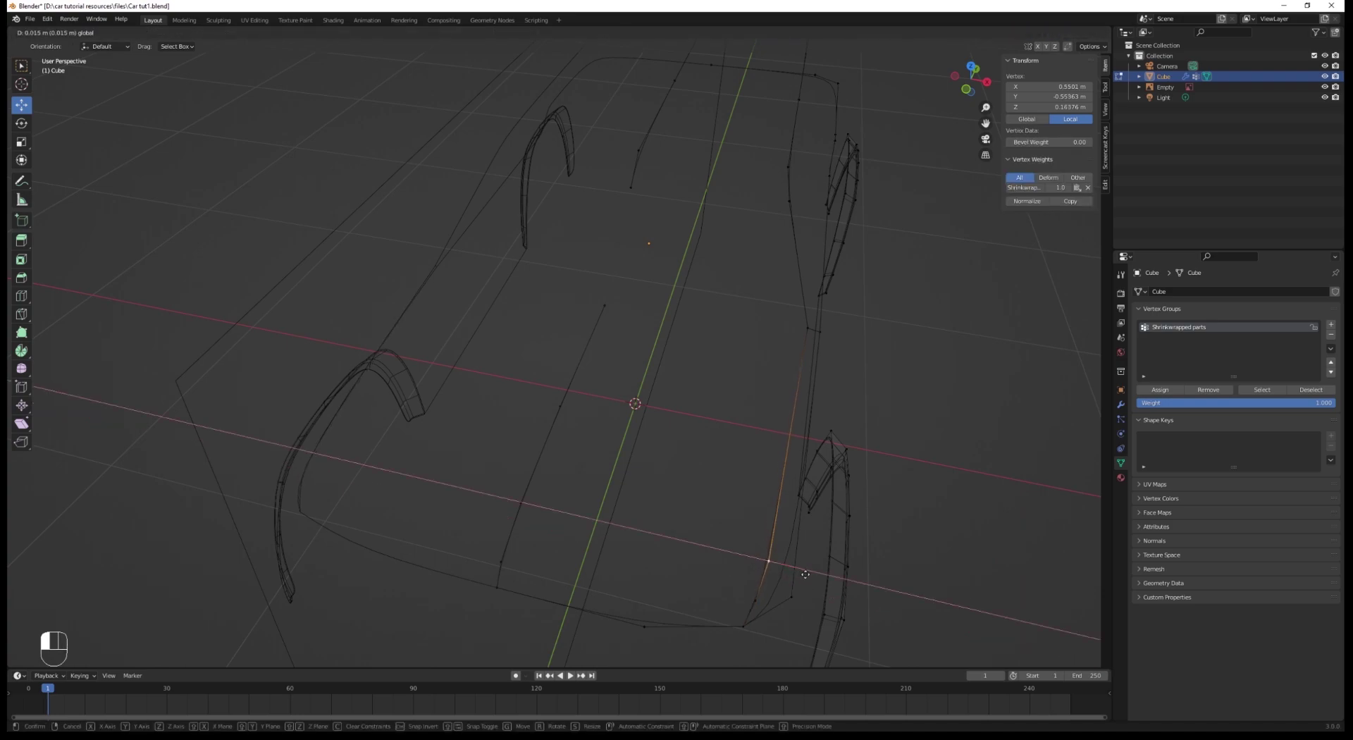
# Step: Examine the smoothed front corner, hood side and fender line in Object Mode
pyautogui.press('a')
pyautogui.click(791, 603)
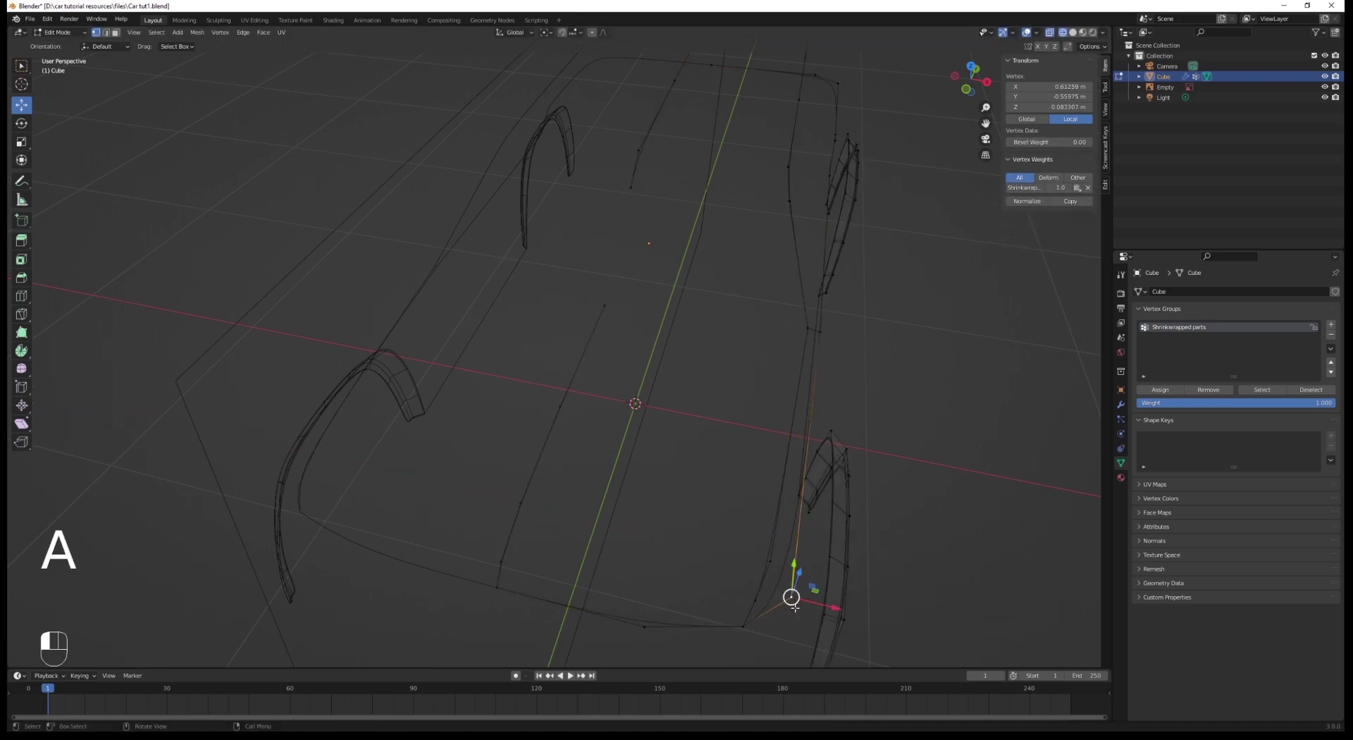
pyautogui.scroll(-3, 789, 606)
pyautogui.press('Tab')
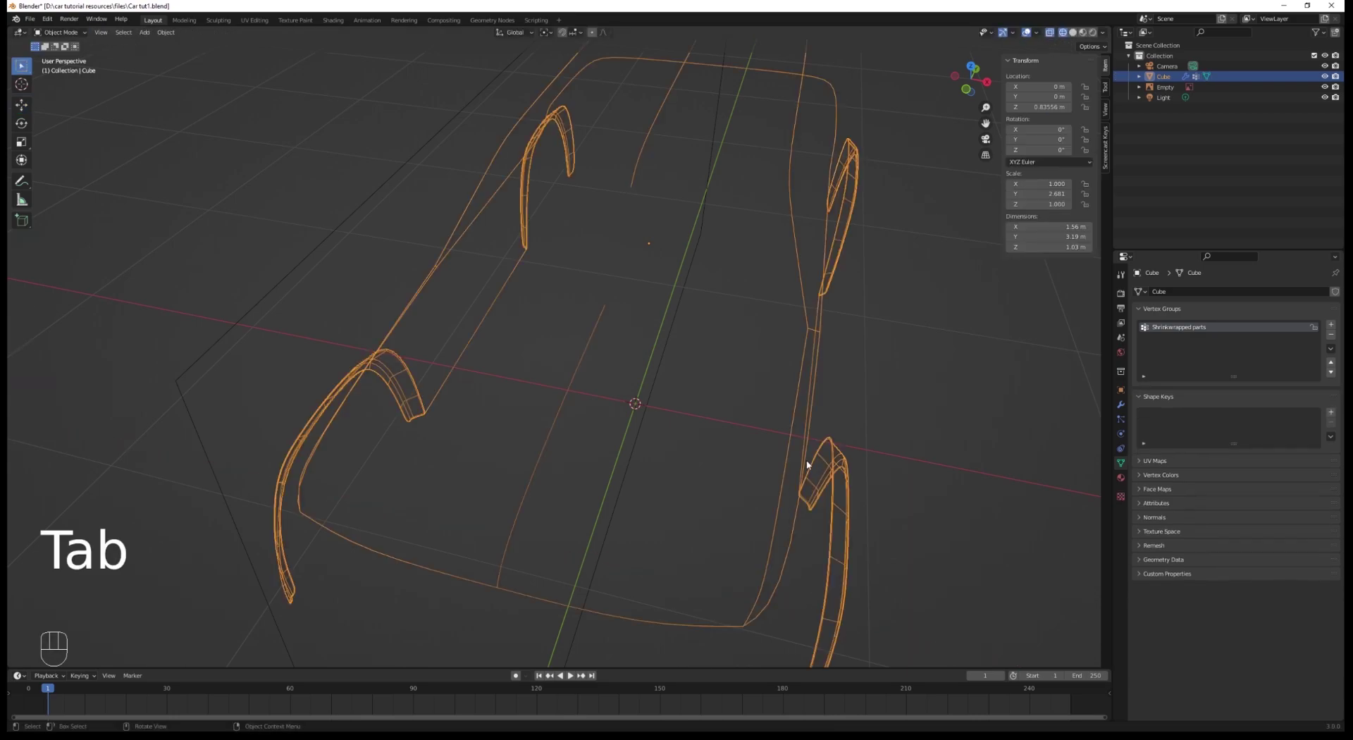
pyautogui.moveTo(789, 607); pyautogui.dragTo(647, 451, button='middle')
pyautogui.press('Tab')
pyautogui.press('a')
pyautogui.scroll(2, 663, 409)
pyautogui.click(617, 418)
pyautogui.keyDown('shift'); pyautogui.click(636, 391); pyautogui.keyUp('shift')
pyautogui.press('Tab')
pyautogui.scroll(-2, 771, 407)
pyautogui.scroll(2, 592, 367)
pyautogui.press('Tab')
# Step: In top view, extrude the A-pillar base vertex twice inward and slightly forward towards the centreline, ending at X about 0.105 m
pyautogui.press('a')
pyautogui.moveTo(638, 391); pyautogui.dragTo(607, 395, button='middle')
pyautogui.scroll(1, 607, 395)
pyautogui.click(650, 432)
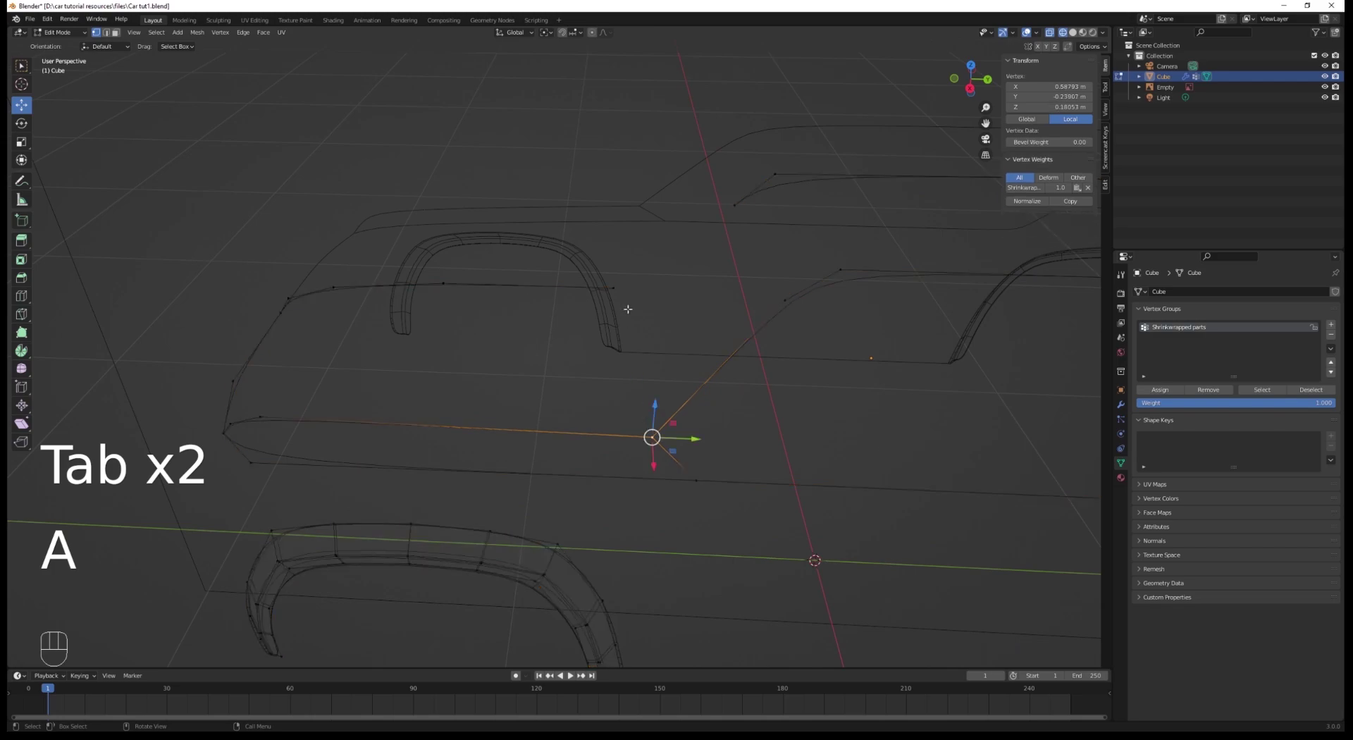
pyautogui.press('KP_7')
pyautogui.press('e')
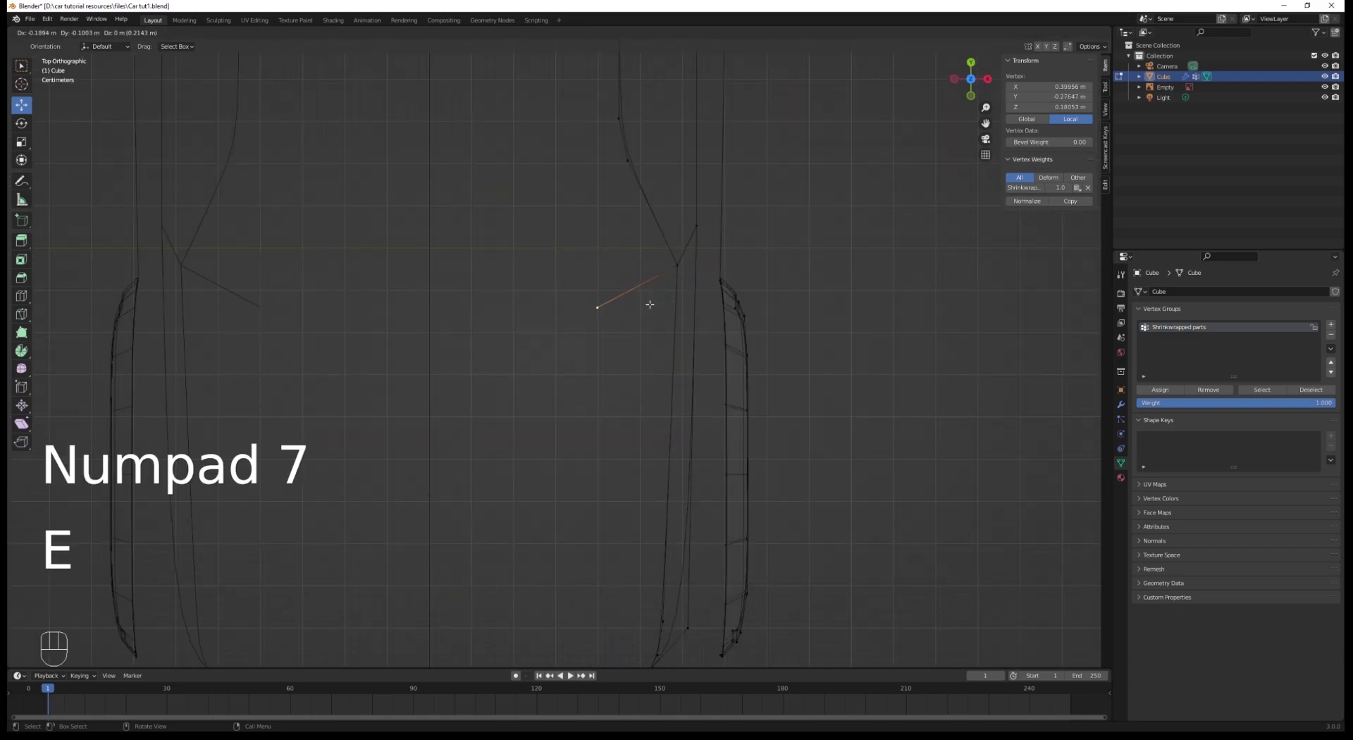
pyautogui.click(650, 305)
pyautogui.press('e')
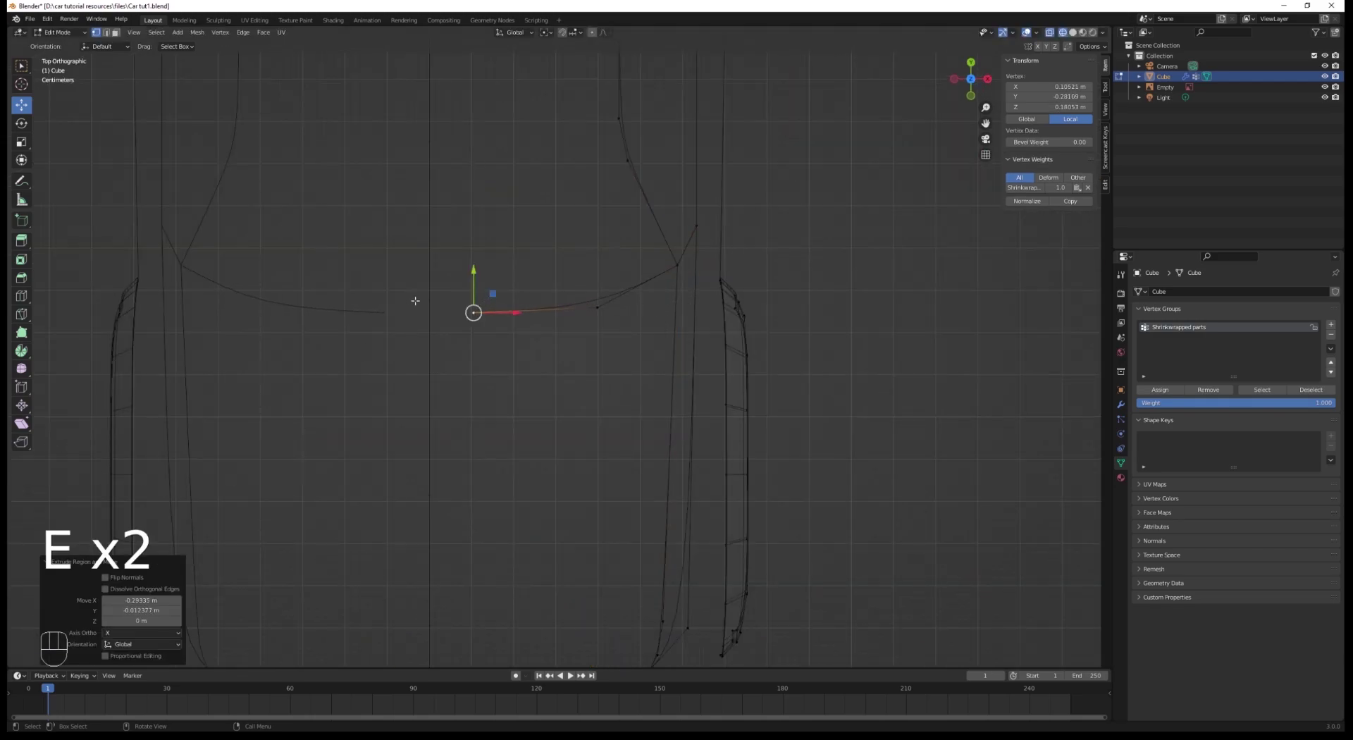
# Step: Move the hood centreline's rear vertex forward in line with the new rear edge, and merge the edge's end into it using At Last
pyautogui.click(429, 301)
pyautogui.press('g')
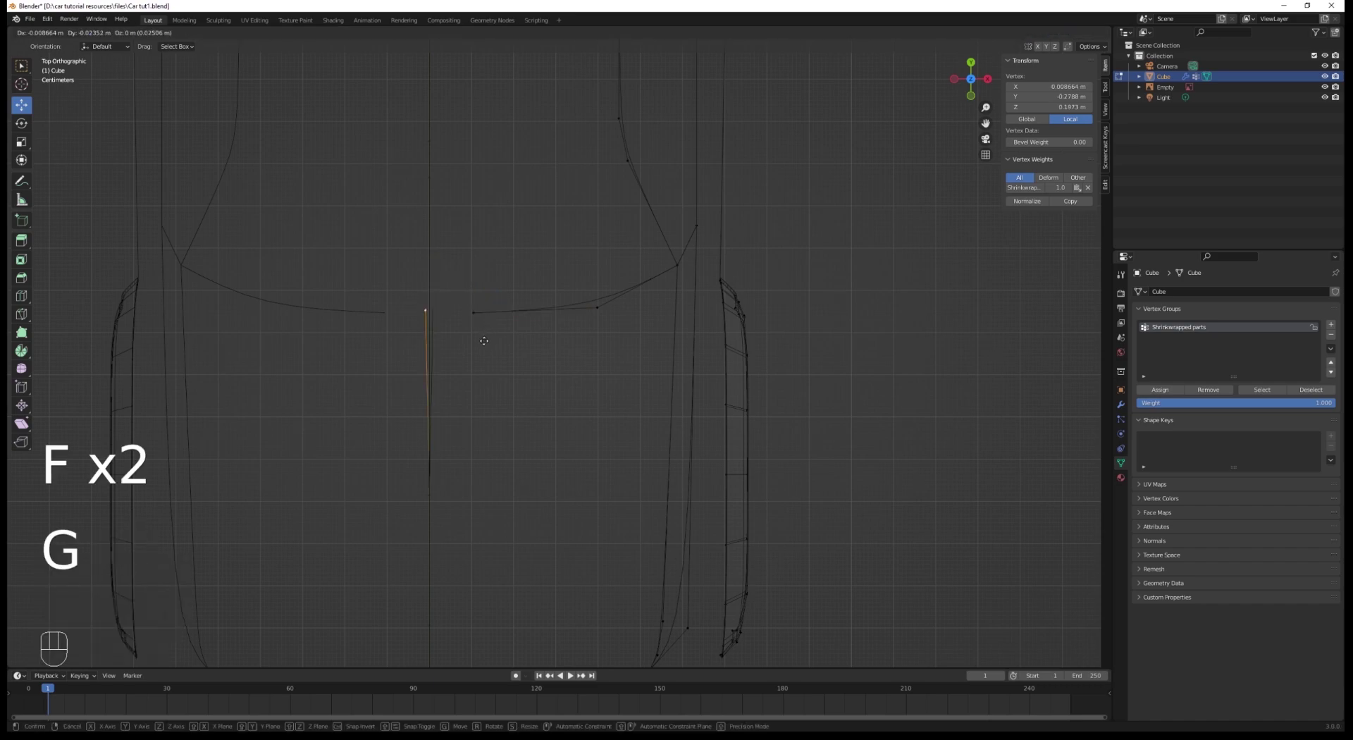
pyautogui.click(490, 333)
pyautogui.moveTo(490, 333); pyautogui.dragTo(582, 409, button='middle')
pyautogui.click(600, 426)
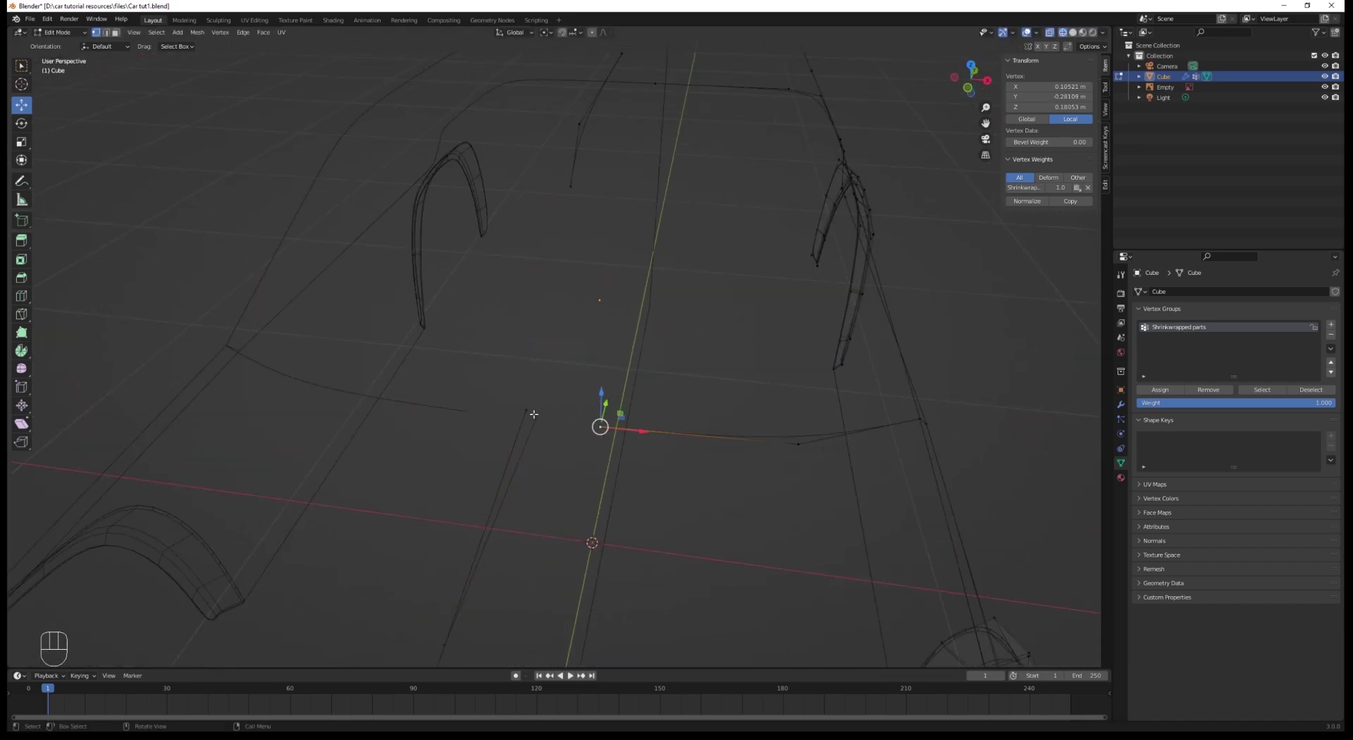
pyautogui.keyDown('shift'); pyautogui.click(526, 410); pyautogui.keyUp('shift')
pyautogui.rightClick(595, 357)
pyautogui.moveTo(614, 358)
pyautogui.click(632, 392)
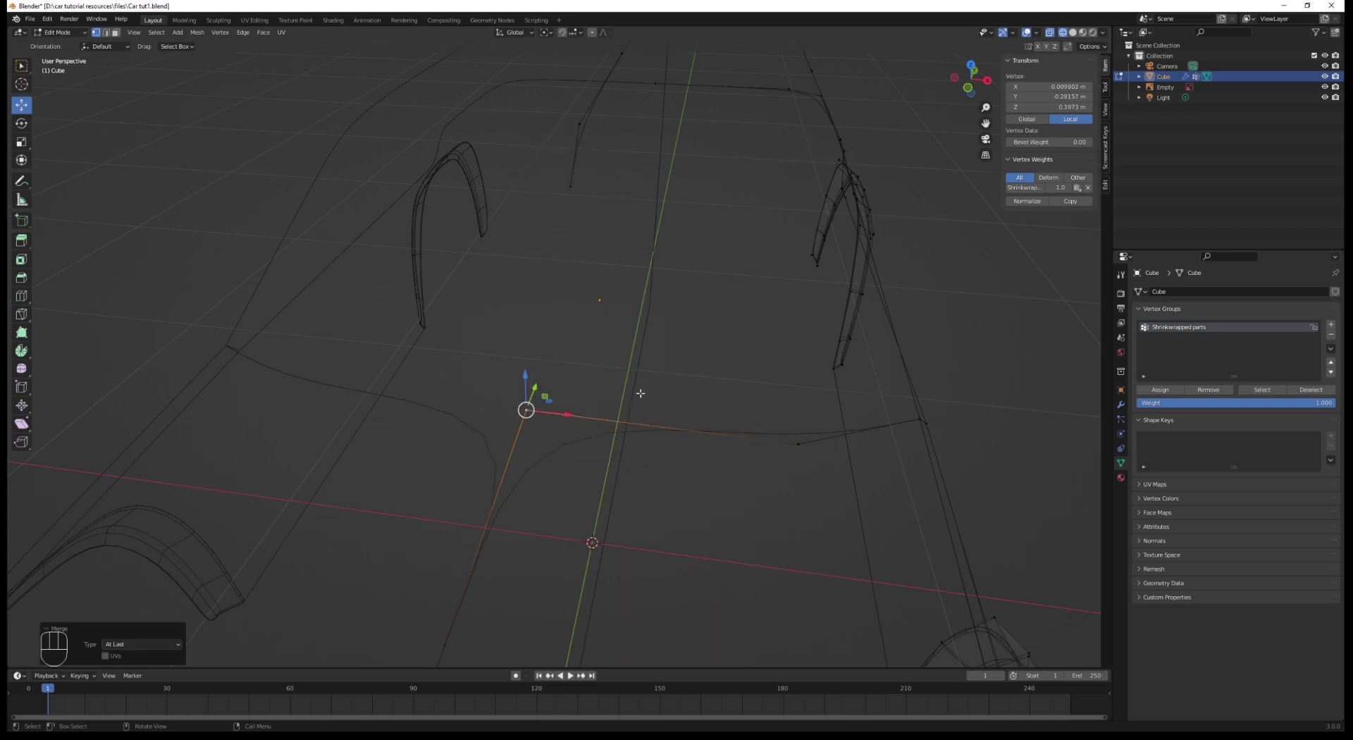
# Step: Examine the joined hood rear edge in Object Mode along with the Mirror modifier's settings
pyautogui.press('Tab')
pyautogui.press('Tab')
pyautogui.scroll(5, 566, 388)
pyautogui.press('a')
pyautogui.click(568, 387)
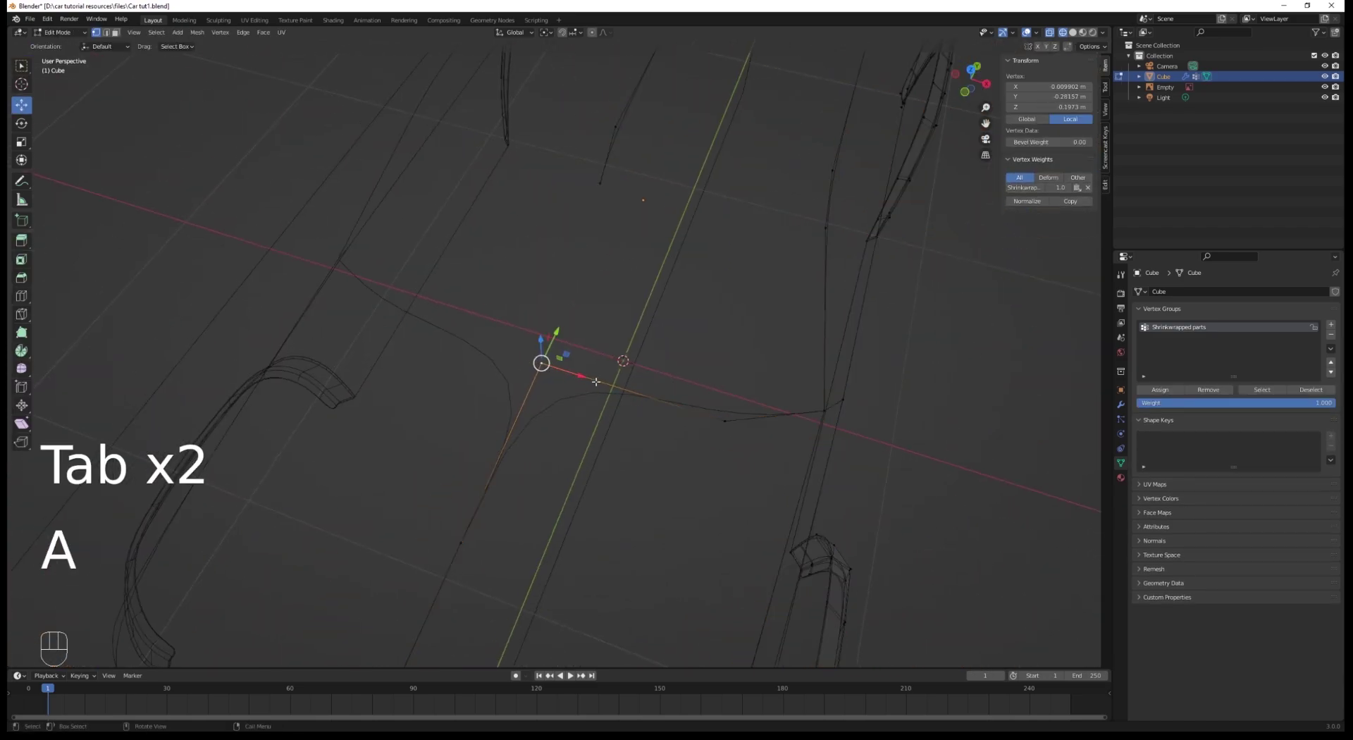
pyautogui.click(1122, 404)
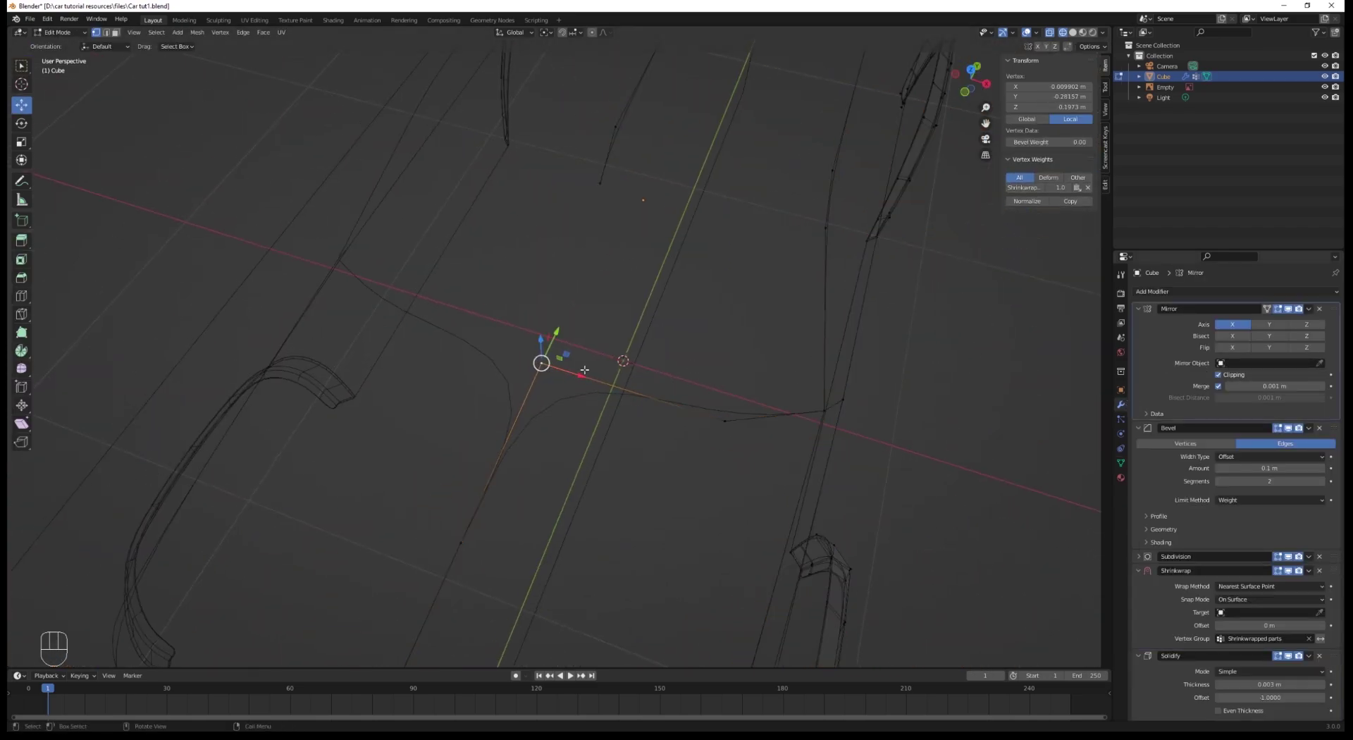
pyautogui.press('Tab')
pyautogui.scroll(-5, 661, 416)
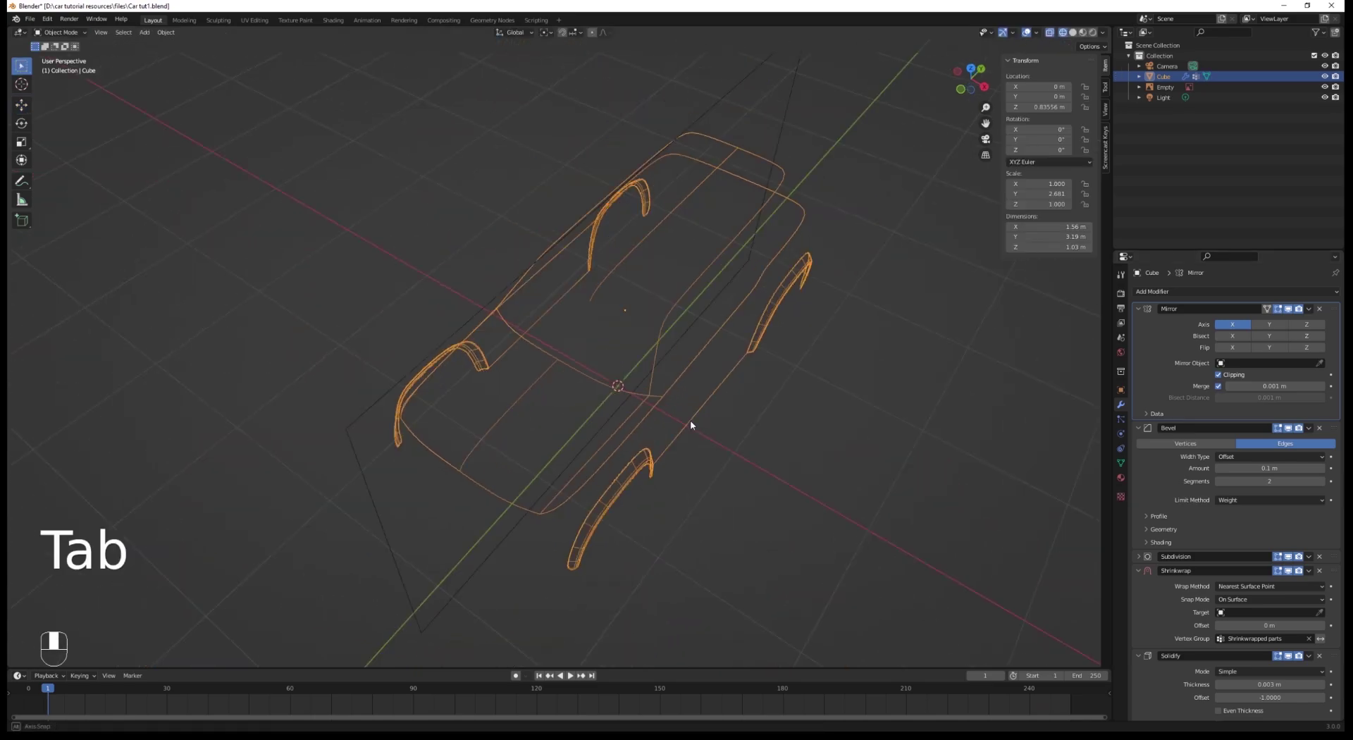
pyautogui.moveTo(690, 420); pyautogui.dragTo(695, 366, button='middle')
pyautogui.scroll(5, 644, 362)
# Step: Flatten the hood's rear centre vertex and its neighbour on the rear edge to one height by scaling to 0 along Z
pyautogui.press('Tab')
pyautogui.press('a')
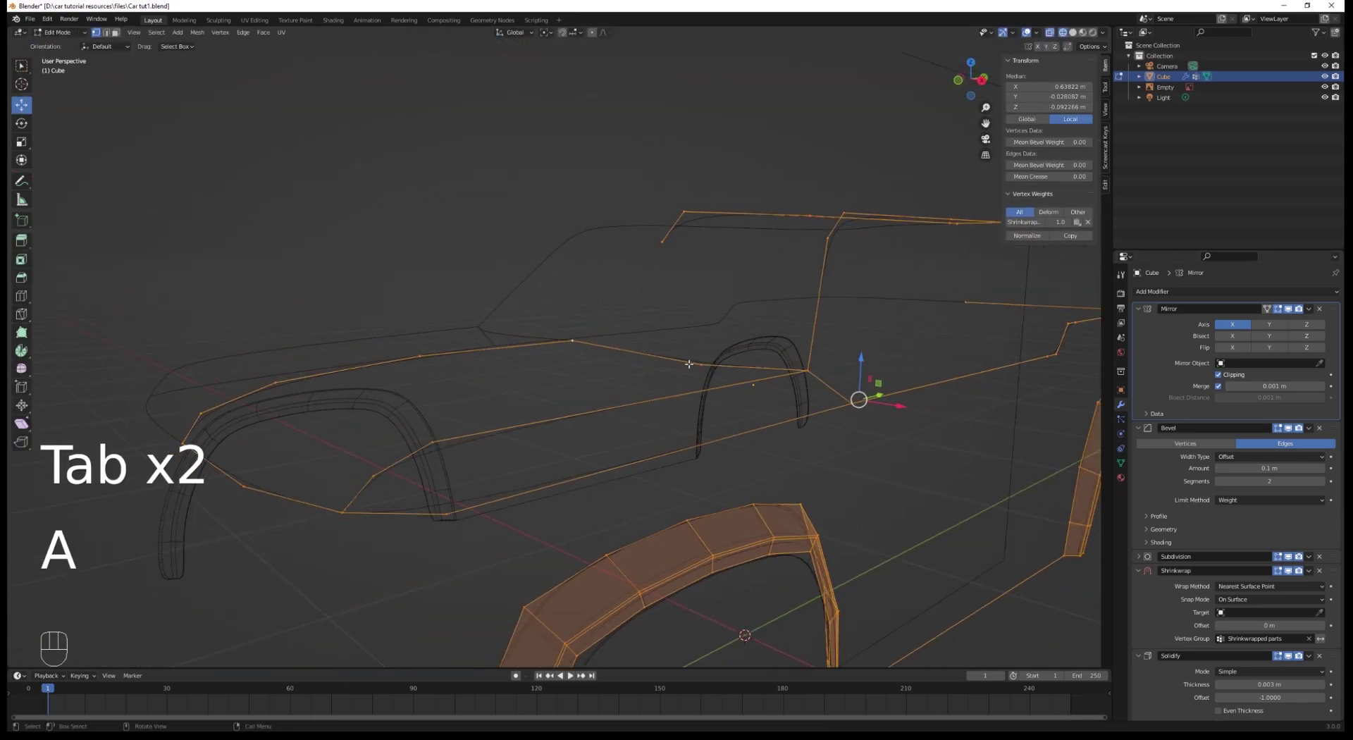
pyautogui.click(698, 365)
pyautogui.keyDown('shift'); pyautogui.click(585, 336); pyautogui.keyUp('shift')
pyautogui.press('s')
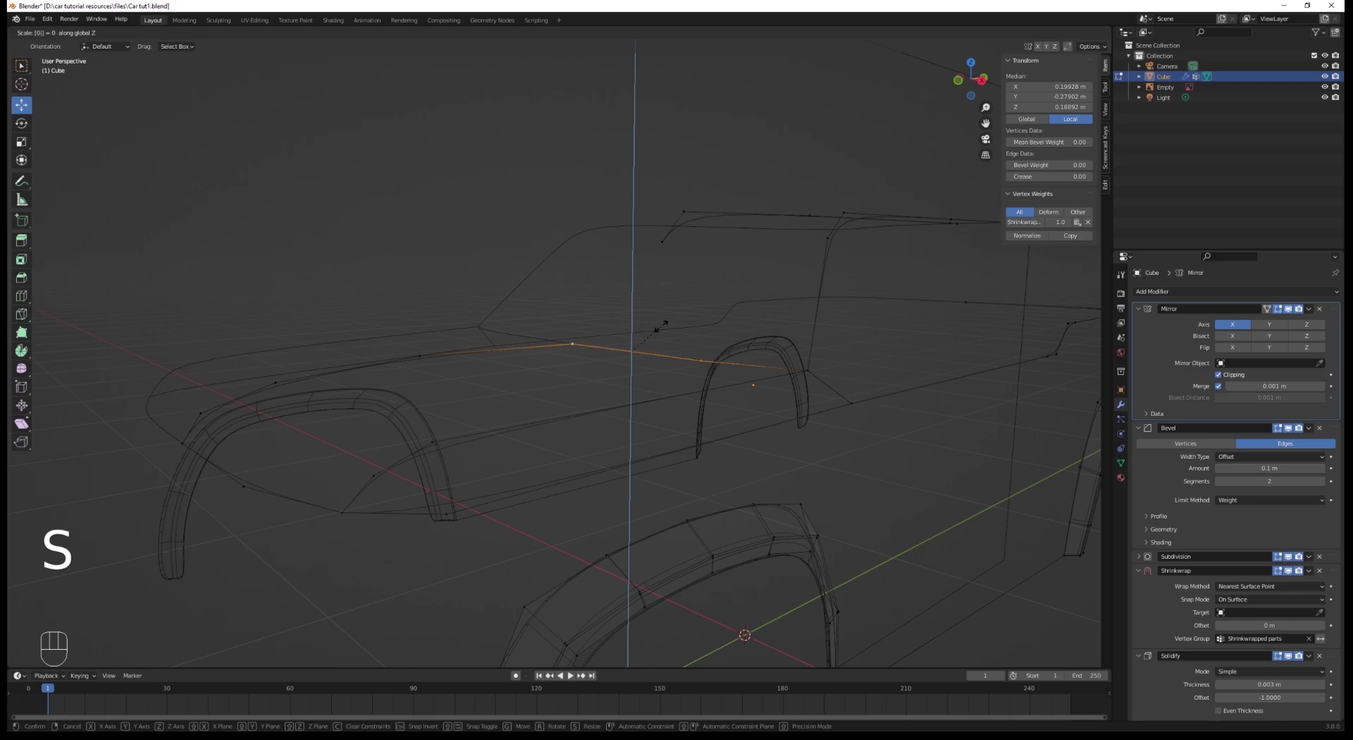
pyautogui.click(661, 326)
# Step: Raise the two levelled vertices of the hood's rear edge along Z
pyautogui.moveTo(662, 327); pyautogui.dragTo(634, 432, button='middle')
pyautogui.press('g')
pyautogui.press('z')
pyautogui.click(711, 321)
pyautogui.press('a')
# Step: Move the vertices at the front corner where hood side and fender meet back along Y by about 0.063 m
pyautogui.press('Tab')
pyautogui.scroll(-4, 619, 320)
pyautogui.scroll(5, 681, 359)
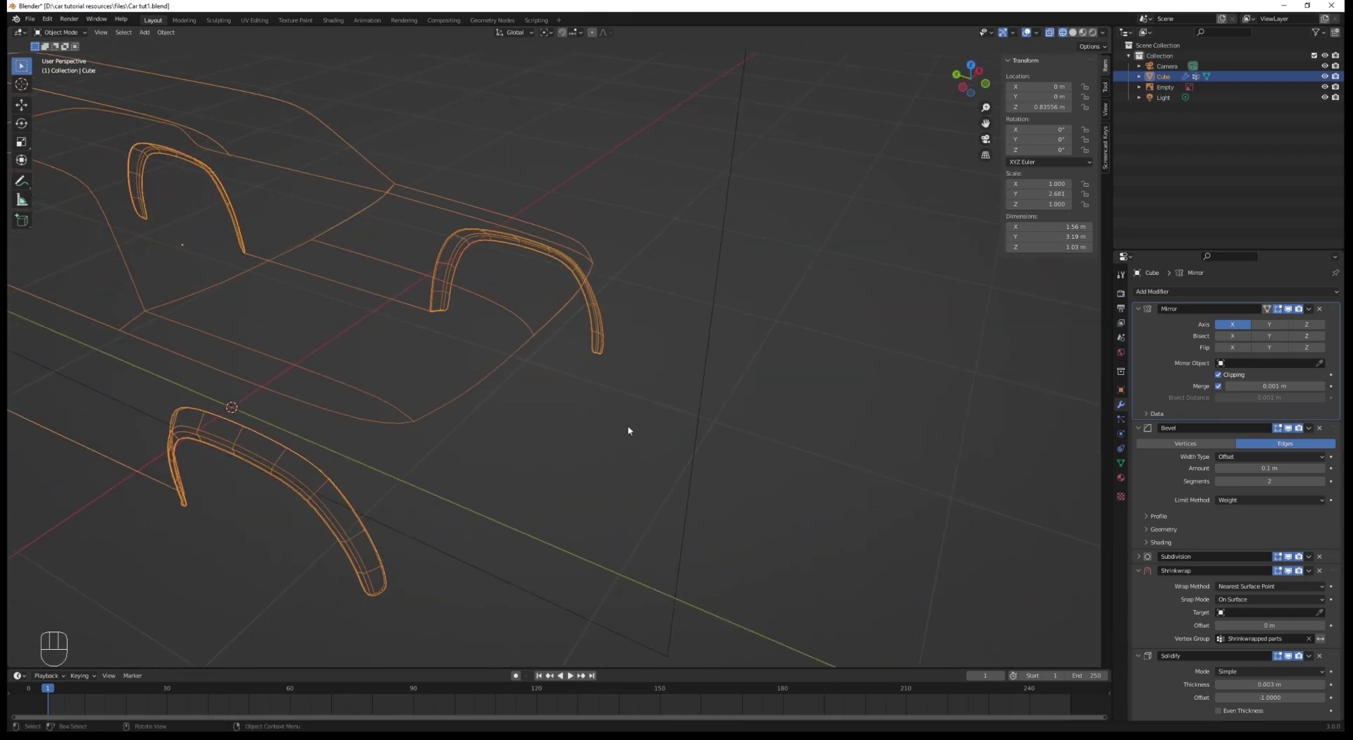
pyautogui.moveTo(639, 315); pyautogui.dragTo(562, 381, button='middle')
pyautogui.press('Tab')
pyautogui.press('a')
pyautogui.scroll(1, 493, 348)
pyautogui.keyDown('shift'); pyautogui.moveTo(495, 324); pyautogui.dragTo(588, 380, button='middle'); pyautogui.keyUp('shift')
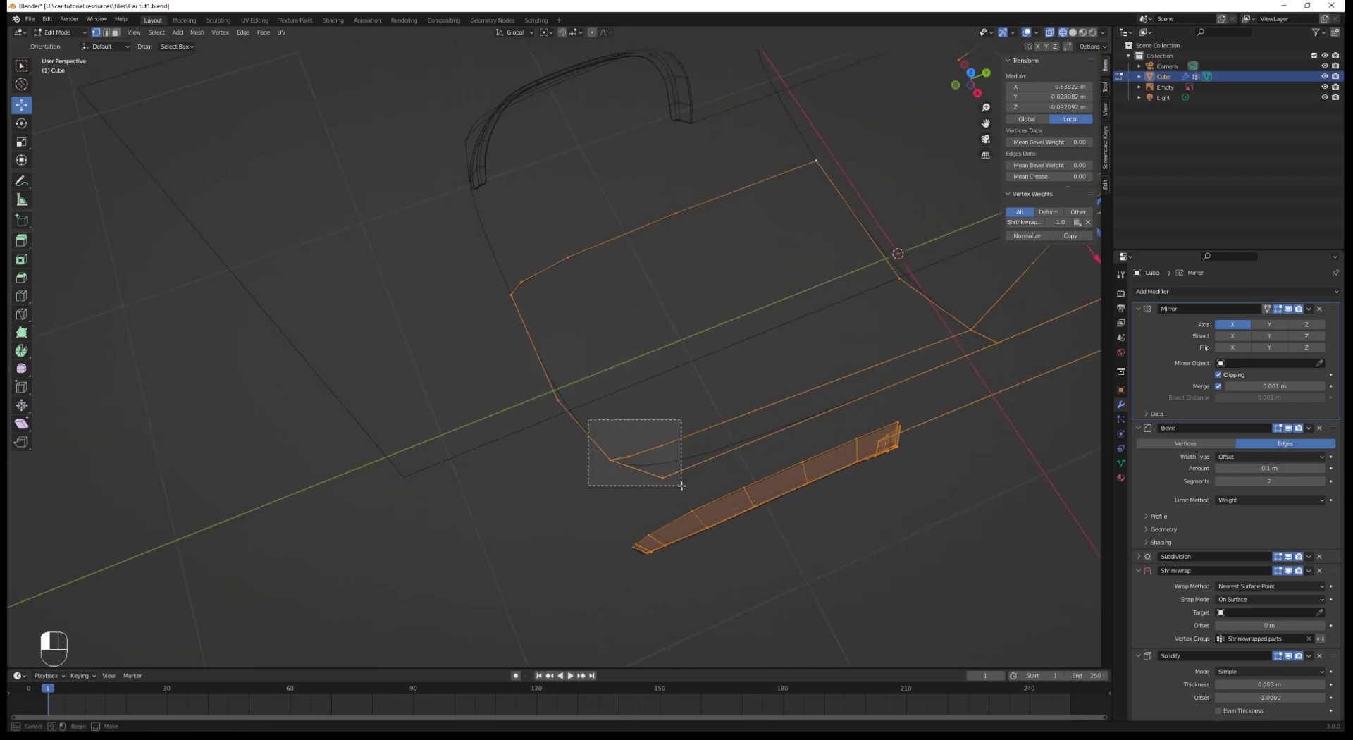
pyautogui.moveTo(682, 485); pyautogui.dragTo(682, 485)
pyautogui.moveTo(681, 486); pyautogui.dragTo(666, 482, button='middle')
pyautogui.moveTo(642, 483); pyautogui.dragTo(666, 479)
pyautogui.moveTo(666, 479); pyautogui.dragTo(698, 405, button='middle')
pyautogui.moveTo(742, 324); pyautogui.dragTo(747, 338, button='middle')
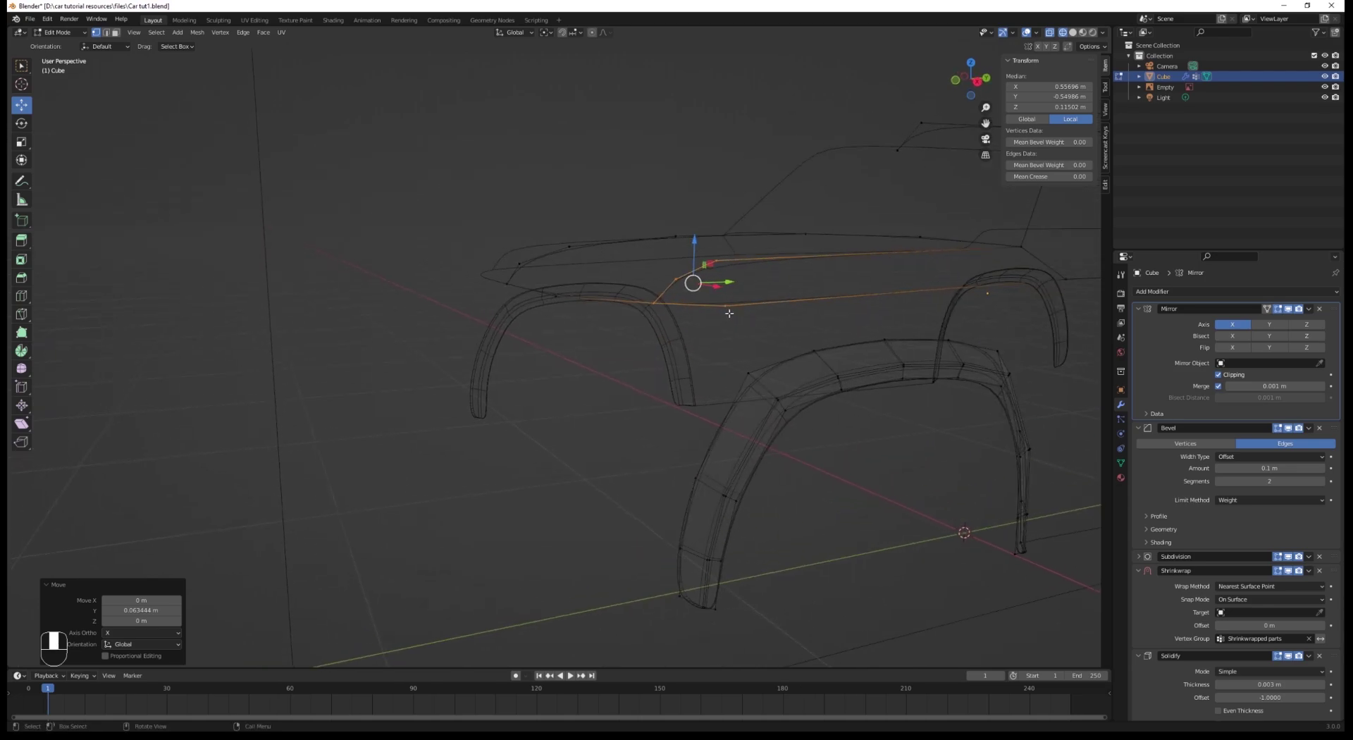
# Step: Extrude the fender's front corner vertex twice, down and forward past the headlight, dropping about 0.053 m and then 0.163 m
pyautogui.click(751, 343)
pyautogui.press('KP_3')
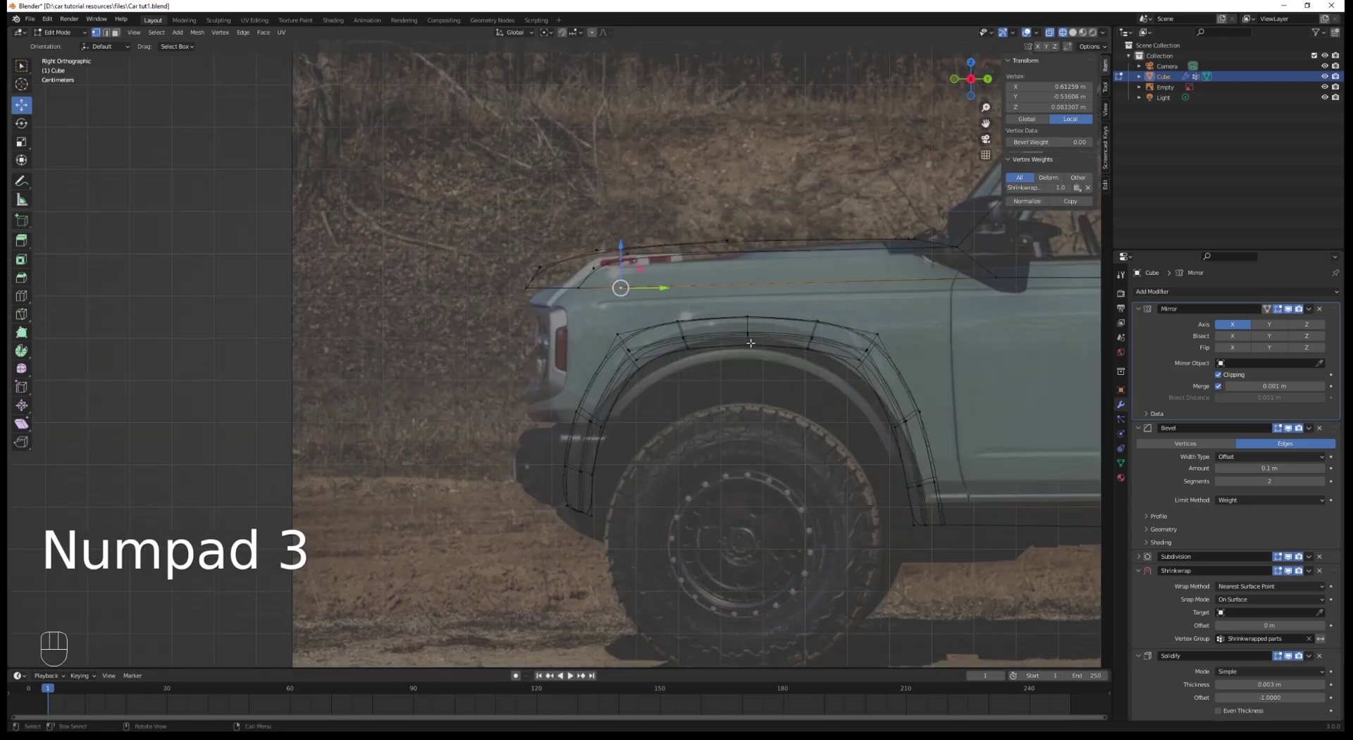
pyautogui.press('e')
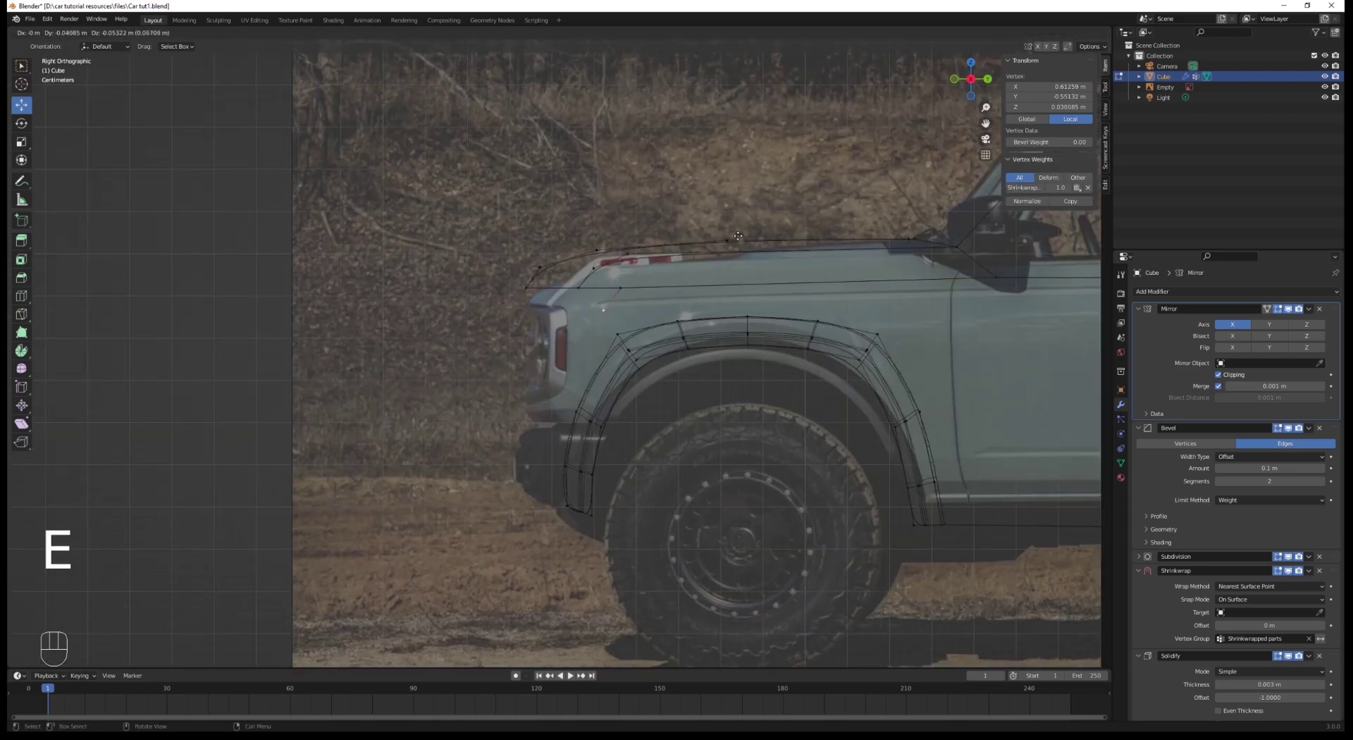
pyautogui.click(738, 236)
pyautogui.press('e')
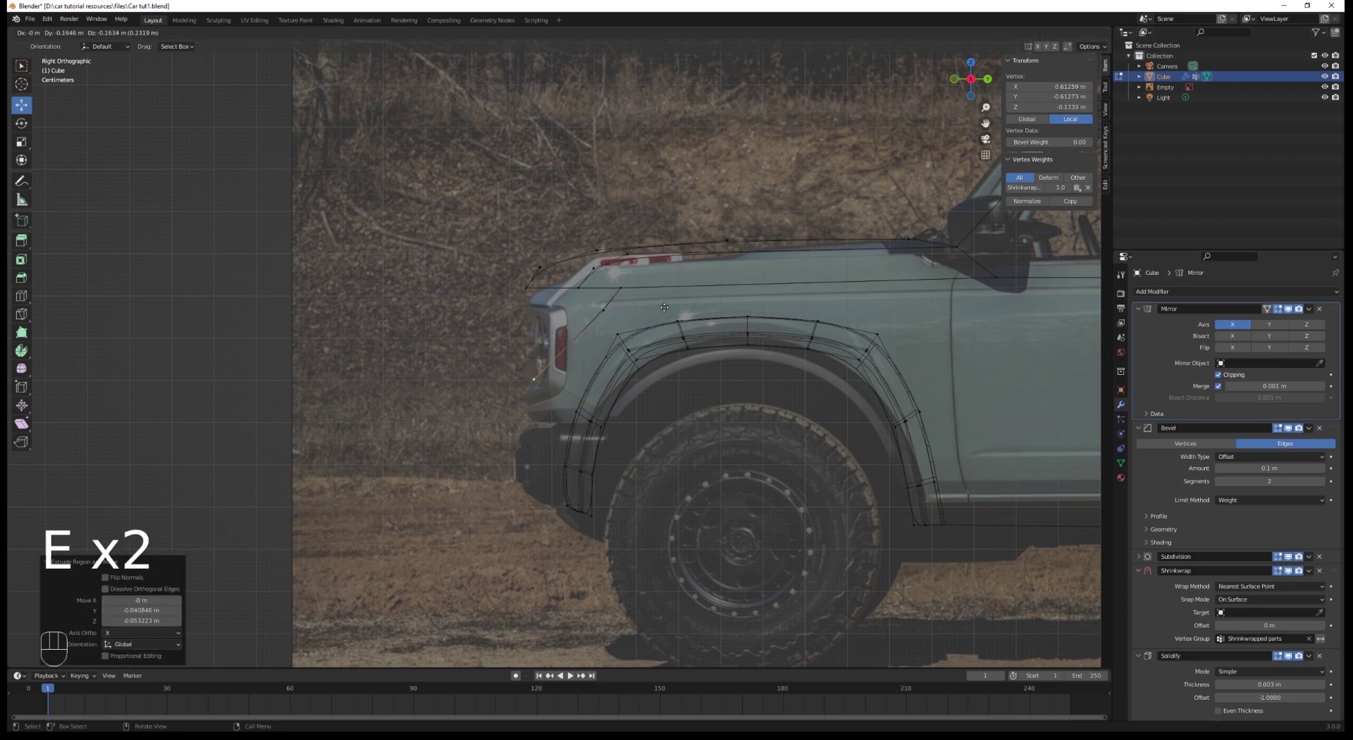
# Step: In front view, move the front corner's lower end vertex about 0.078 m inward along X and 0.028 m down along Z
pyautogui.press('KP_1')
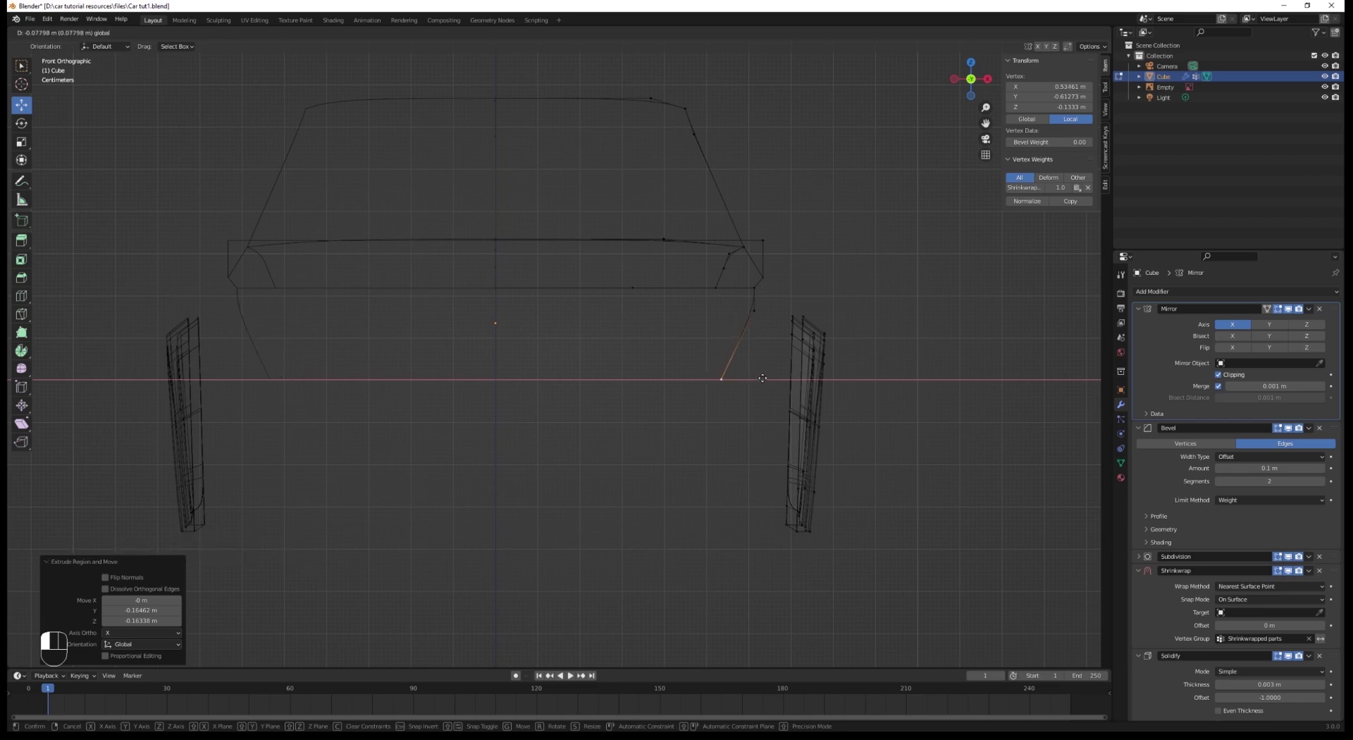
pyautogui.click(752, 380)
pyautogui.press('g')
pyautogui.press('z')
pyautogui.rightClick(755, 391)
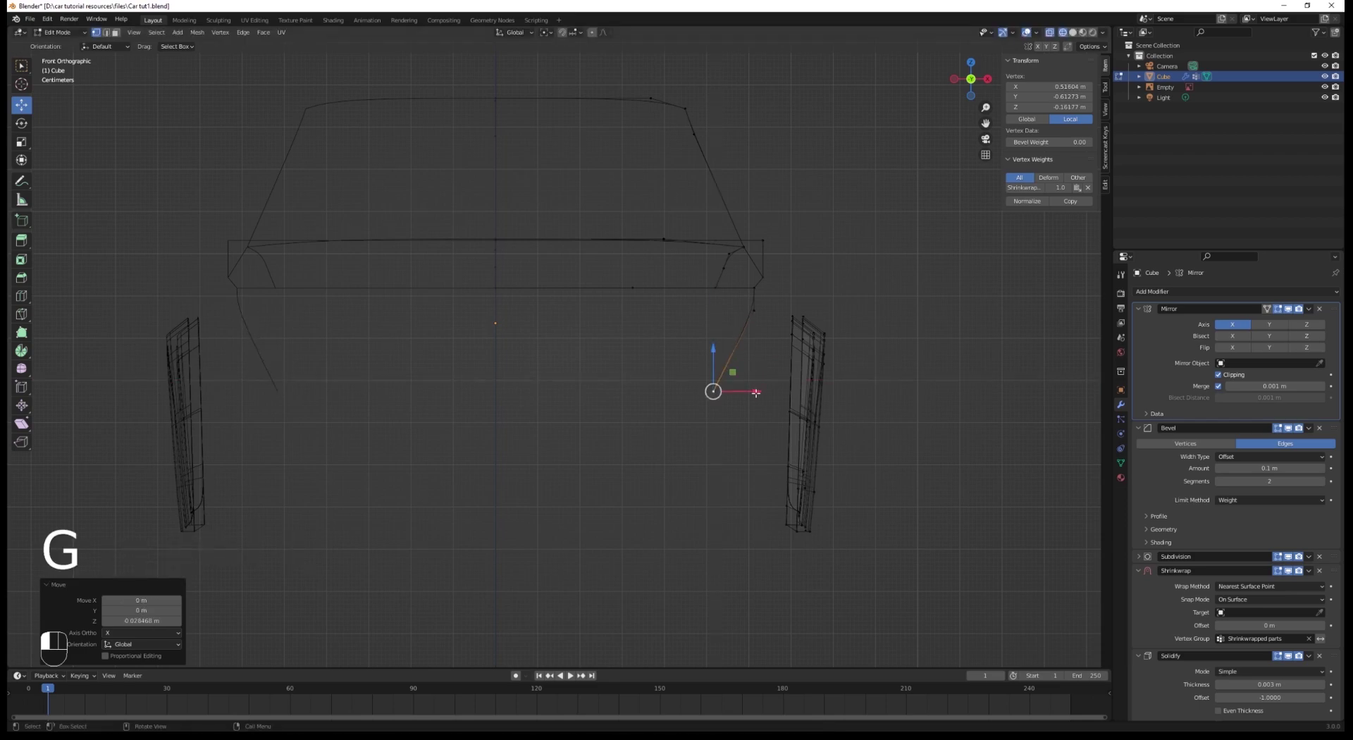
pyautogui.press('g')
pyautogui.press('x')
pyautogui.click(814, 397)
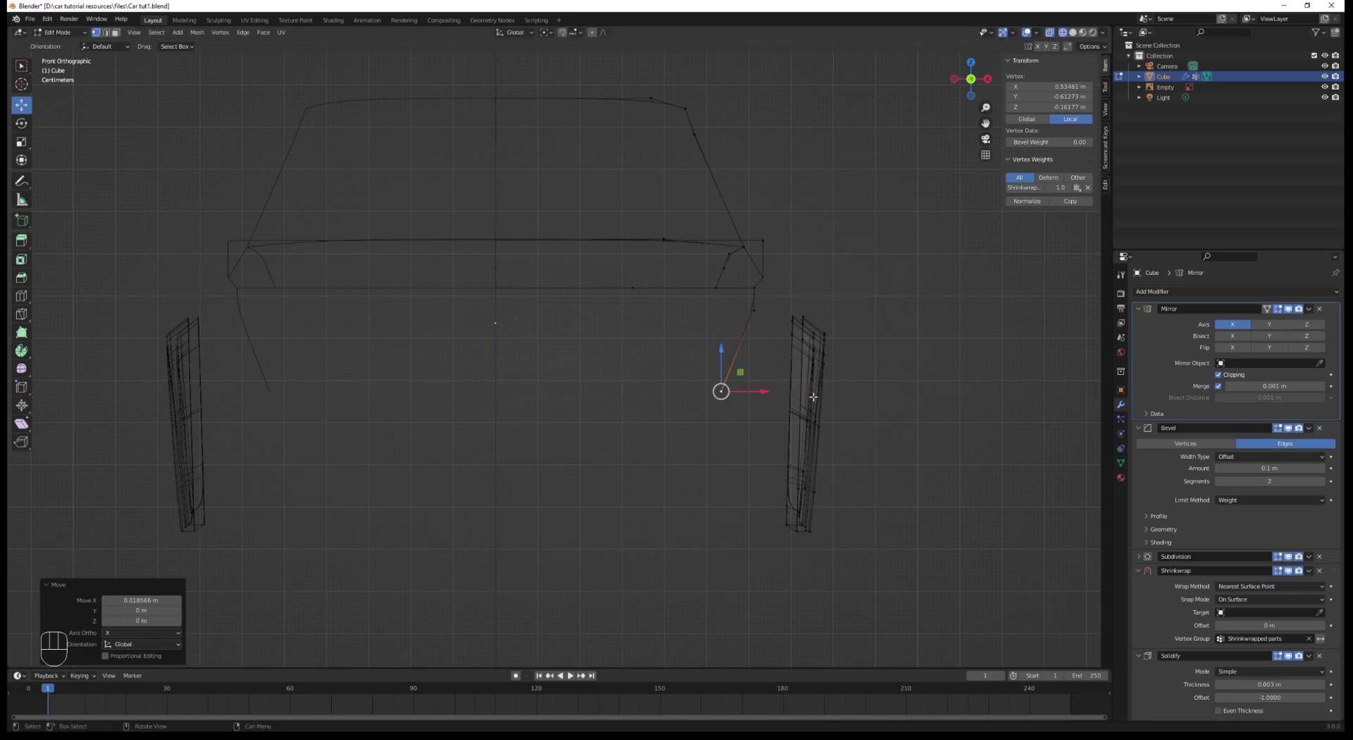
# Step: Extend the front corner's lower end forward and inward, and join the new end to the wheel arch's lowest front vertex with an edge
pyautogui.click(726, 399)
pyautogui.moveTo(726, 399); pyautogui.dragTo(640, 416, button='middle')
pyautogui.moveTo(626, 414); pyautogui.dragTo(589, 432)
pyautogui.moveTo(588, 432); pyautogui.dragTo(615, 388, button='middle')
pyautogui.keyDown('shift'); pyautogui.click(755, 553); pyautogui.keyUp('shift')
pyautogui.press('f')
# Step: Cut the new lower front edge once and slide the added vertex close to its inner end
pyautogui.press('a')
pyautogui.press('Tab')
pyautogui.scroll(-3, 691, 405)
pyautogui.scroll(3, 667, 395)
pyautogui.press('Tab')
pyautogui.press('a')
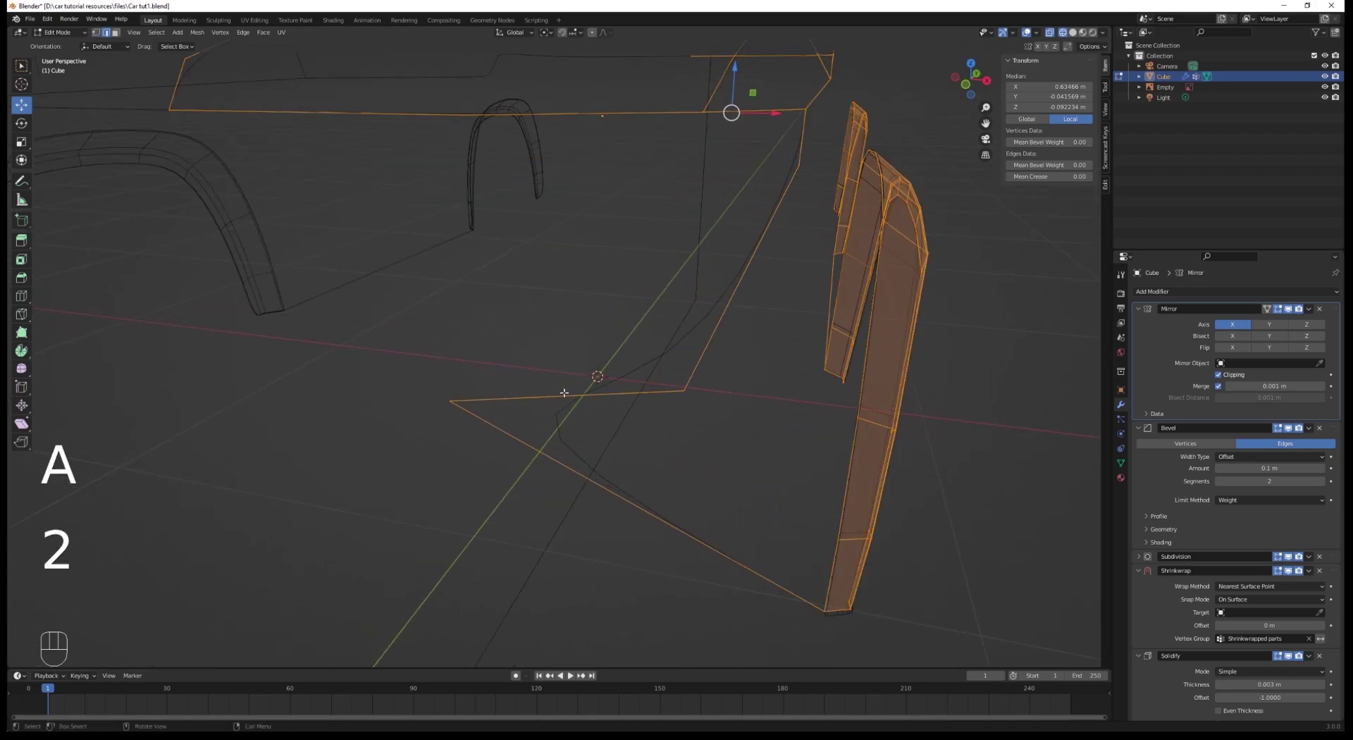
pyautogui.click(564, 393)
pyautogui.click(540, 400)
pyautogui.rightClick(540, 400)
pyautogui.press('g')
pyautogui.press('g')
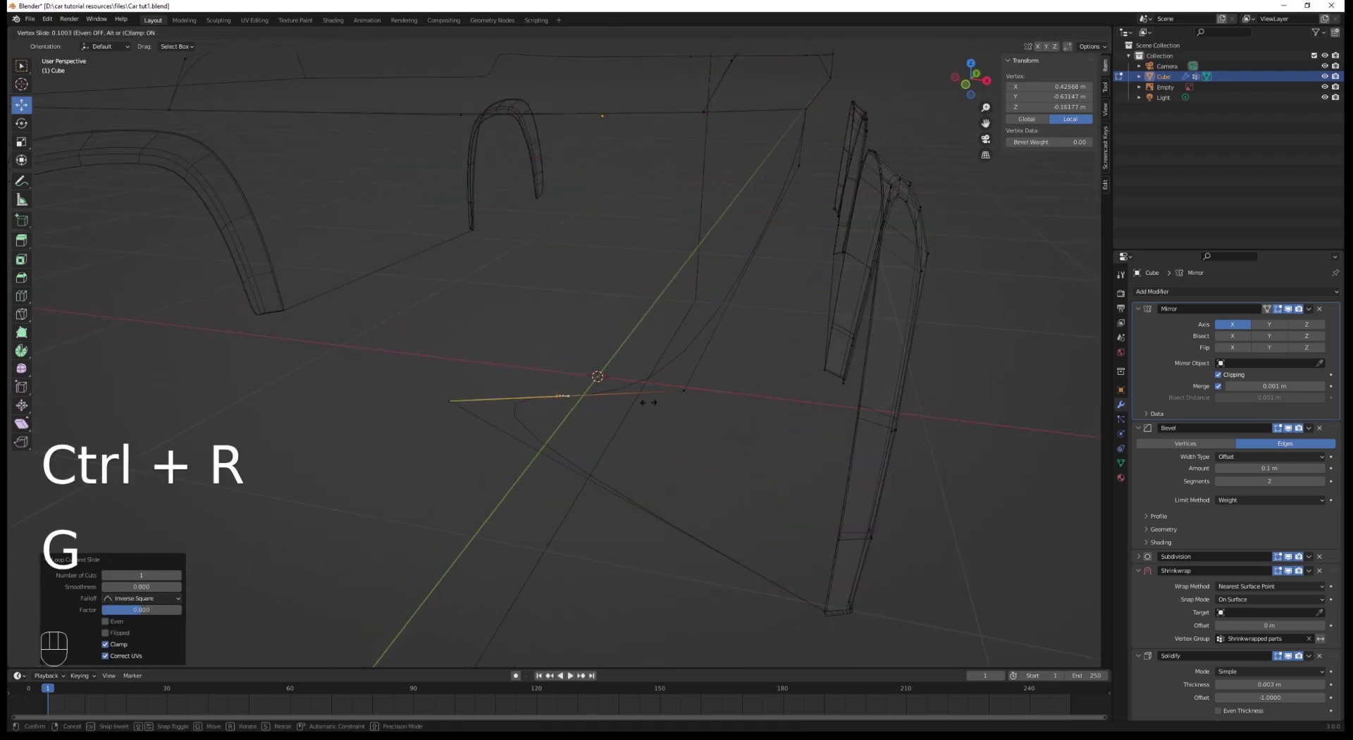
pyautogui.click(564, 401)
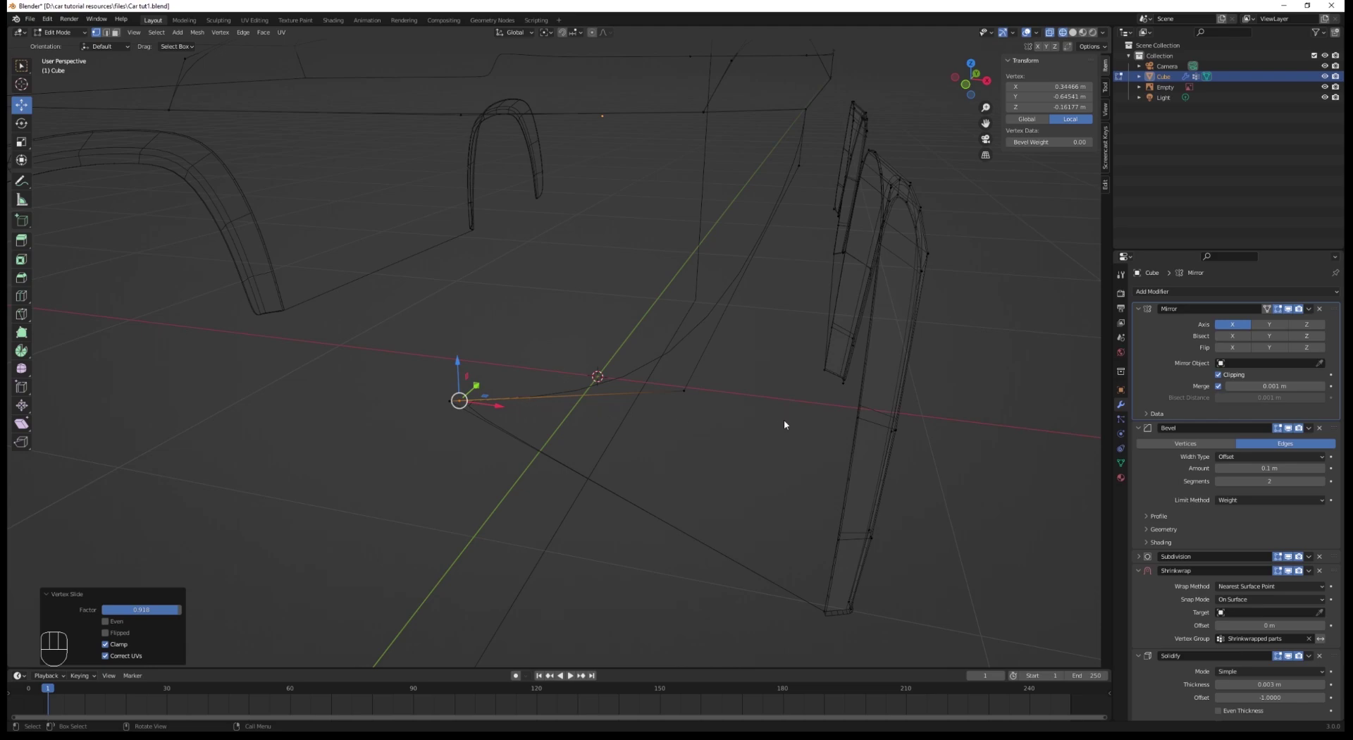
# Step: Cut the long lower edge of the front corner once and slide the added vertex toward its bottom end
pyautogui.press('Tab')
pyautogui.scroll(-4, 783, 423)
pyautogui.moveTo(783, 421); pyautogui.dragTo(743, 419, button='middle')
pyautogui.scroll(4, 743, 418)
pyautogui.press('Tab')
pyautogui.press('a')
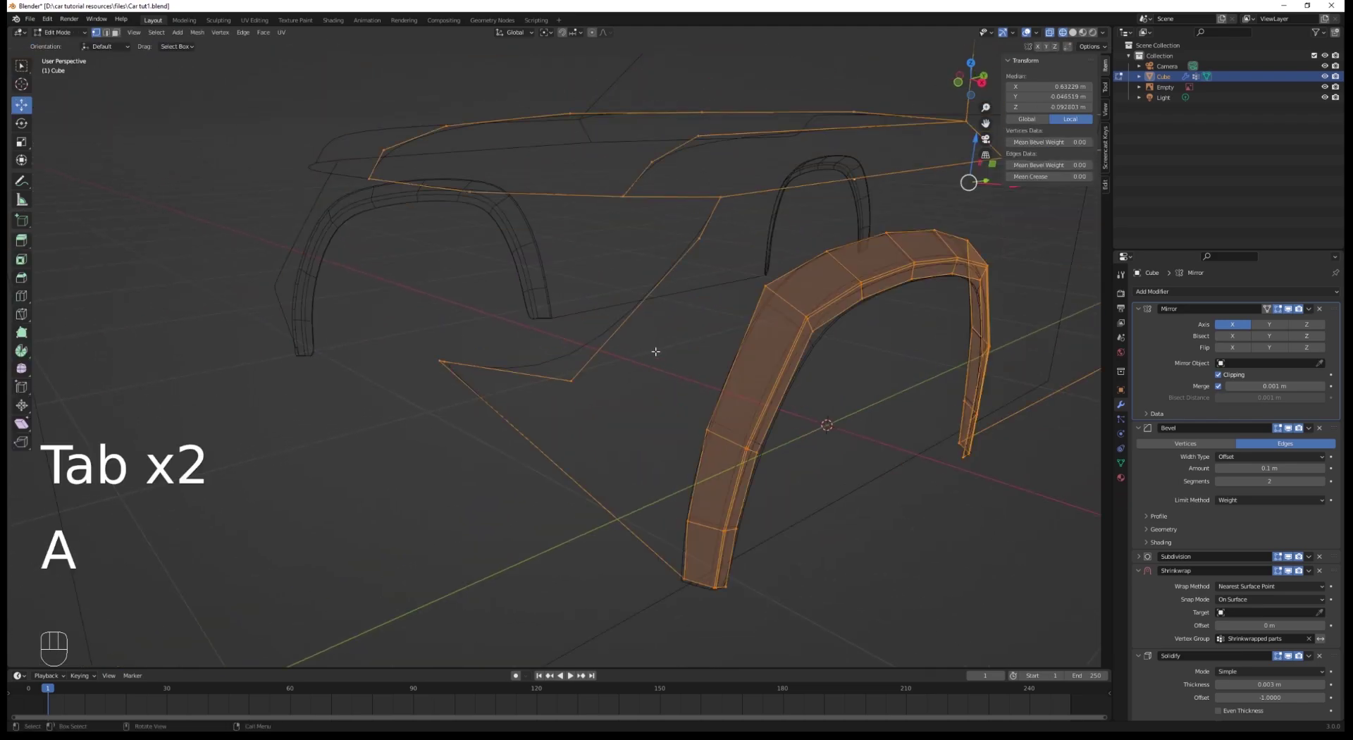
pyautogui.press('1')
pyautogui.click(649, 339)
pyautogui.hotkey('ctrl', 'r')
pyautogui.click(633, 315)
pyautogui.rightClick(633, 318)
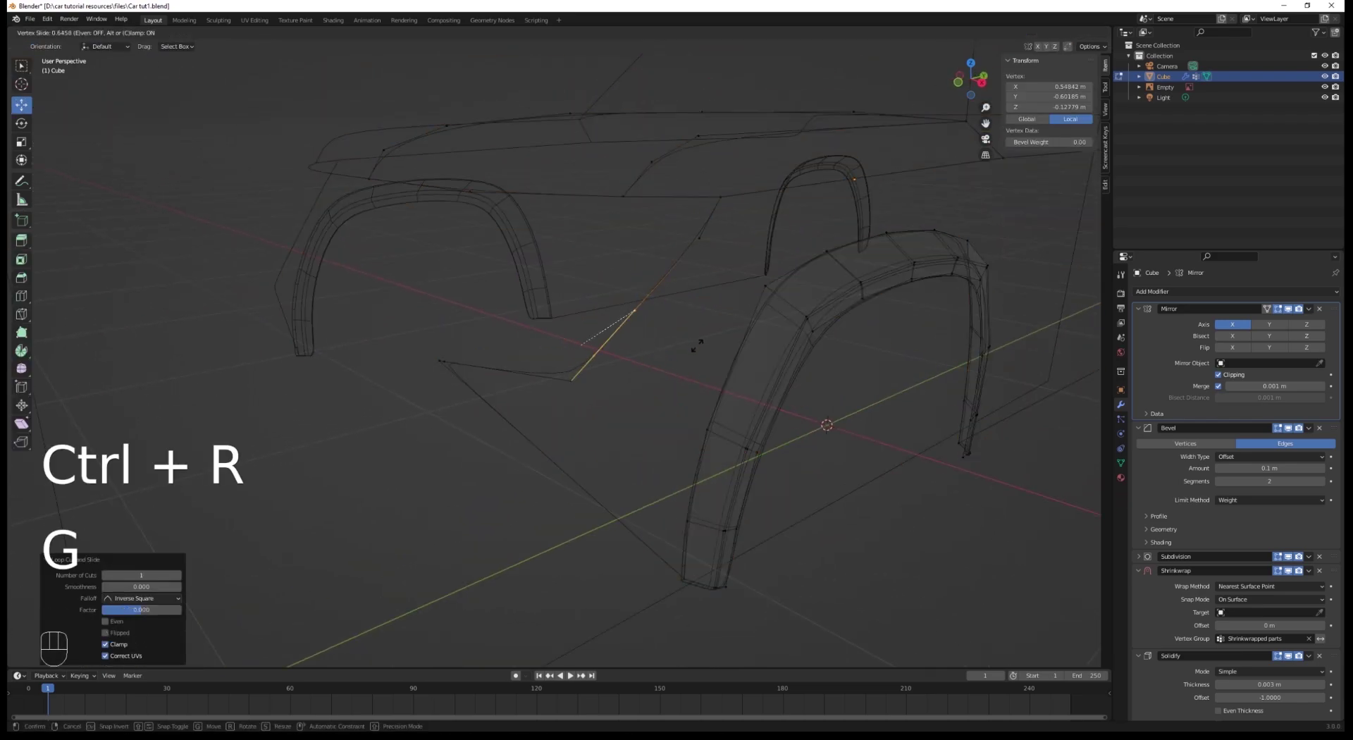
pyautogui.click(698, 345)
# Step: Add another cut on the front corner edge above the last one and slide its vertex upward
pyautogui.press('a')
pyautogui.moveTo(726, 323); pyautogui.dragTo(656, 311, button='middle')
pyautogui.hotkey('ctrl', 'r')
pyautogui.click(629, 309)
pyautogui.rightClick(627, 308)
pyautogui.press('g')
pyautogui.press('g')
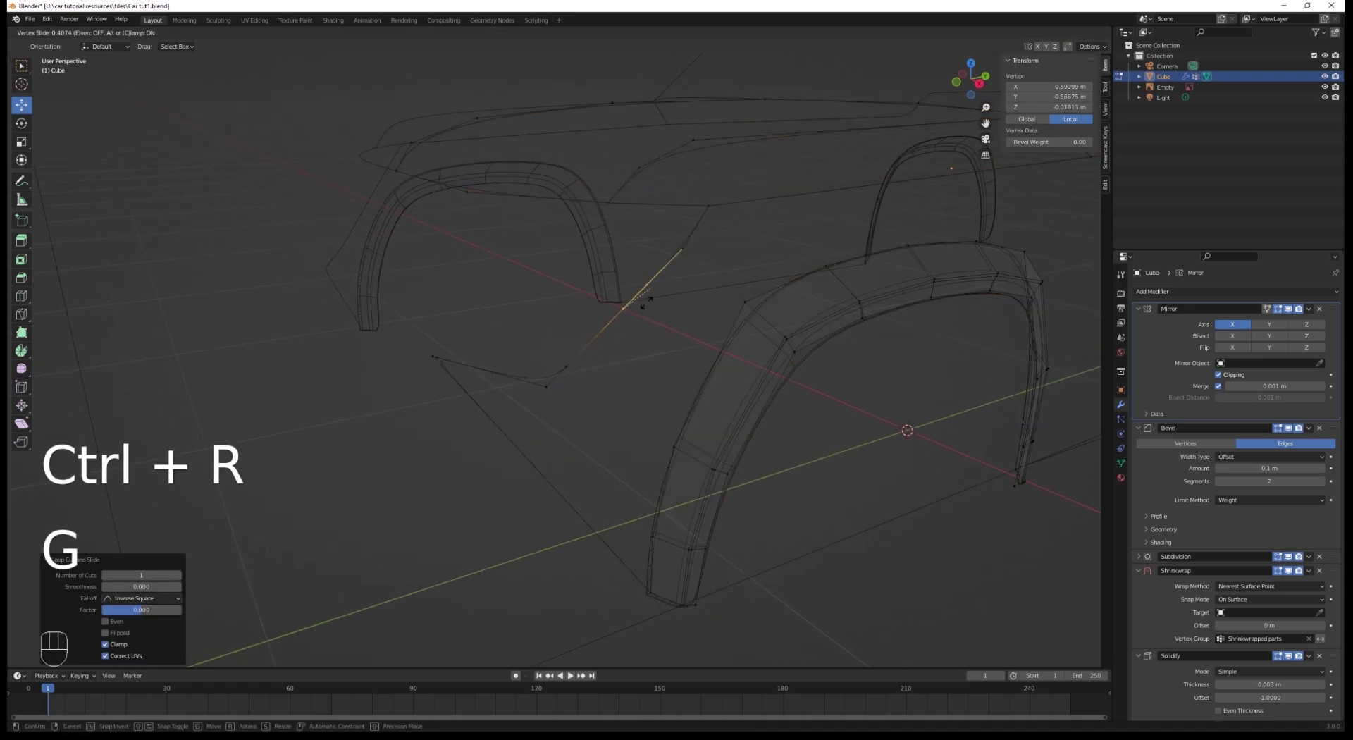
pyautogui.click(664, 287)
# Step: Move the lower front edge vertices slightly forward along Y to match the front in the side reference image
pyautogui.press('Tab')
pyautogui.scroll(-3, 764, 341)
pyautogui.moveTo(764, 341); pyautogui.dragTo(495, 406, button='middle')
pyautogui.scroll(-5, 468, 314)
pyautogui.scroll(3, 509, 398)
pyautogui.keyDown('shift'); pyautogui.moveTo(495, 406); pyautogui.dragTo(632, 336, button='middle'); pyautogui.keyUp('shift')
pyautogui.scroll(3, 673, 367)
pyautogui.press('Tab')
pyautogui.press('a')
pyautogui.moveTo(613, 272); pyautogui.dragTo(779, 379)
pyautogui.press('KP_3')
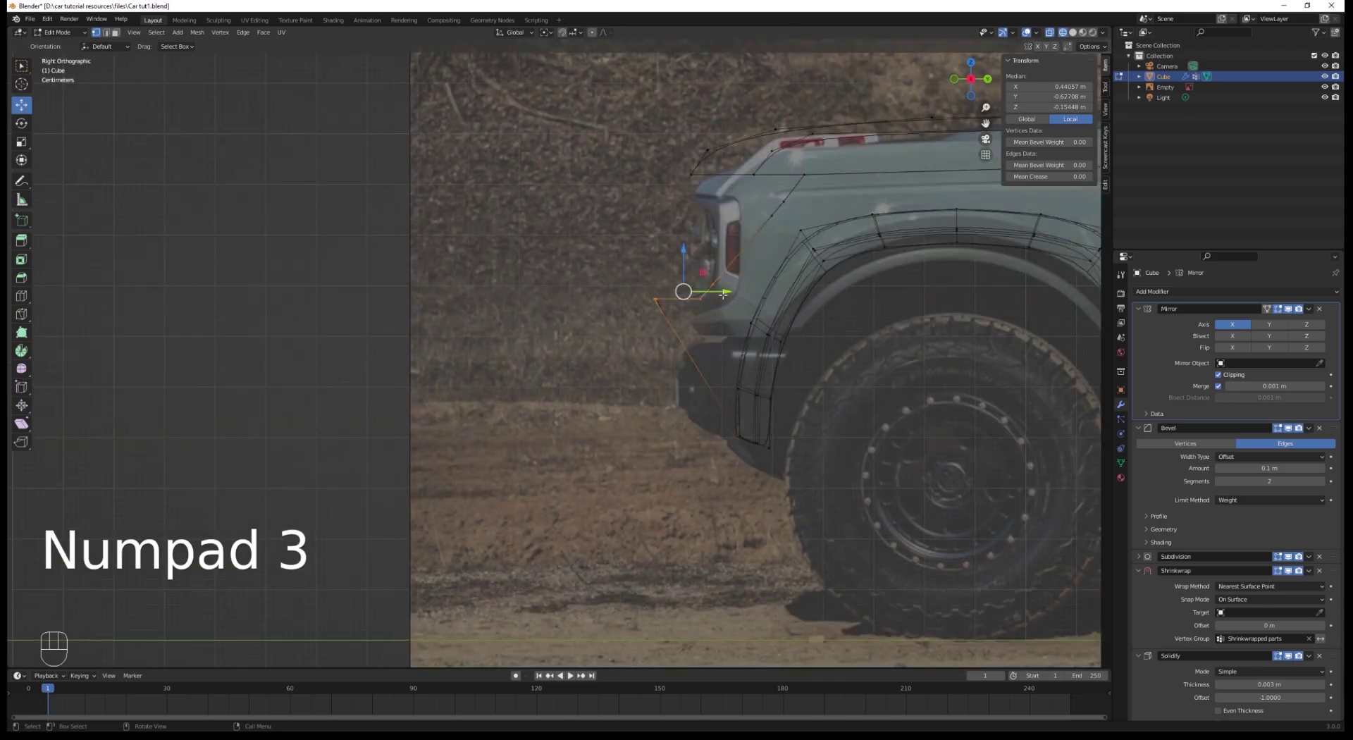
pyautogui.moveTo(710, 290); pyautogui.dragTo(709, 290)
# Step: Move the hood's front vertices and the front corner outline slightly forward along Y in the side view
pyautogui.press('a')
pyautogui.keyDown('shift'); pyautogui.moveTo(710, 291); pyautogui.dragTo(626, 457, button='middle'); pyautogui.keyUp('shift')
pyautogui.scroll(1, 561, 239)
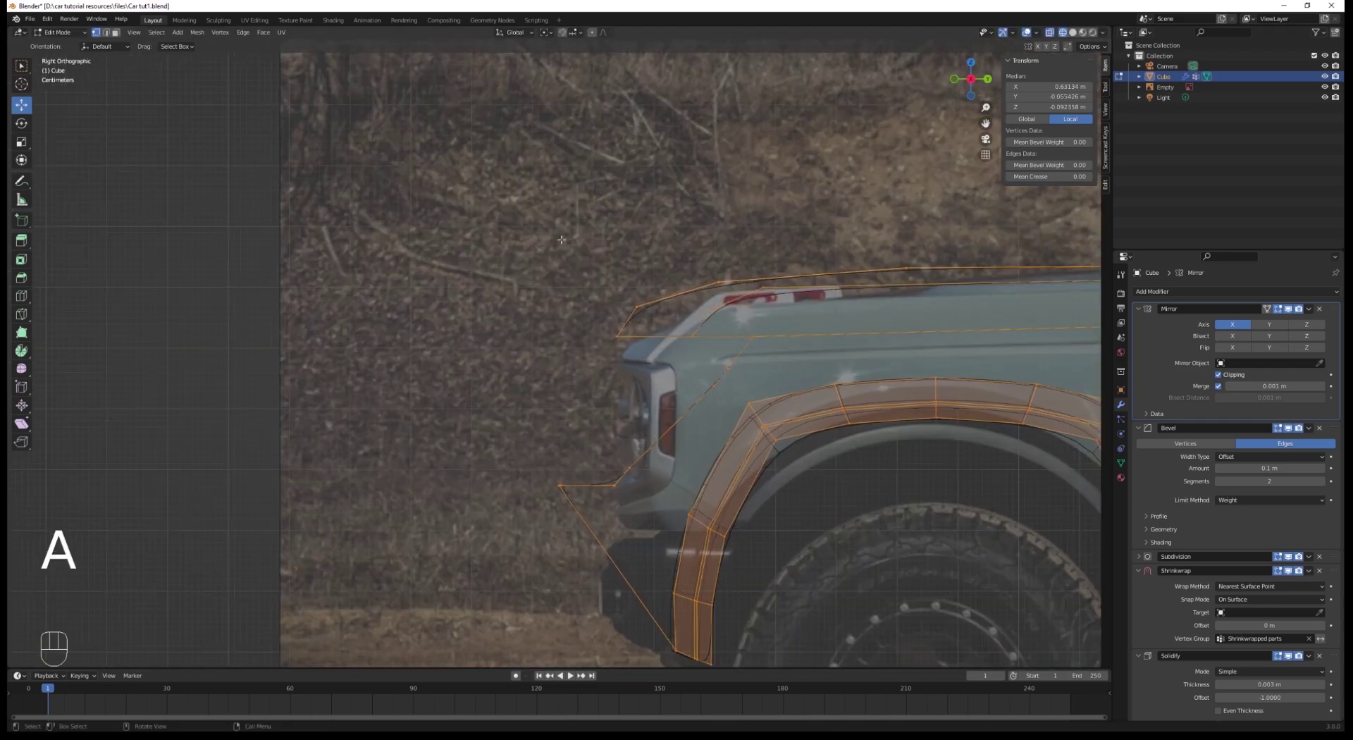
pyautogui.moveTo(792, 339); pyautogui.dragTo(708, 331)
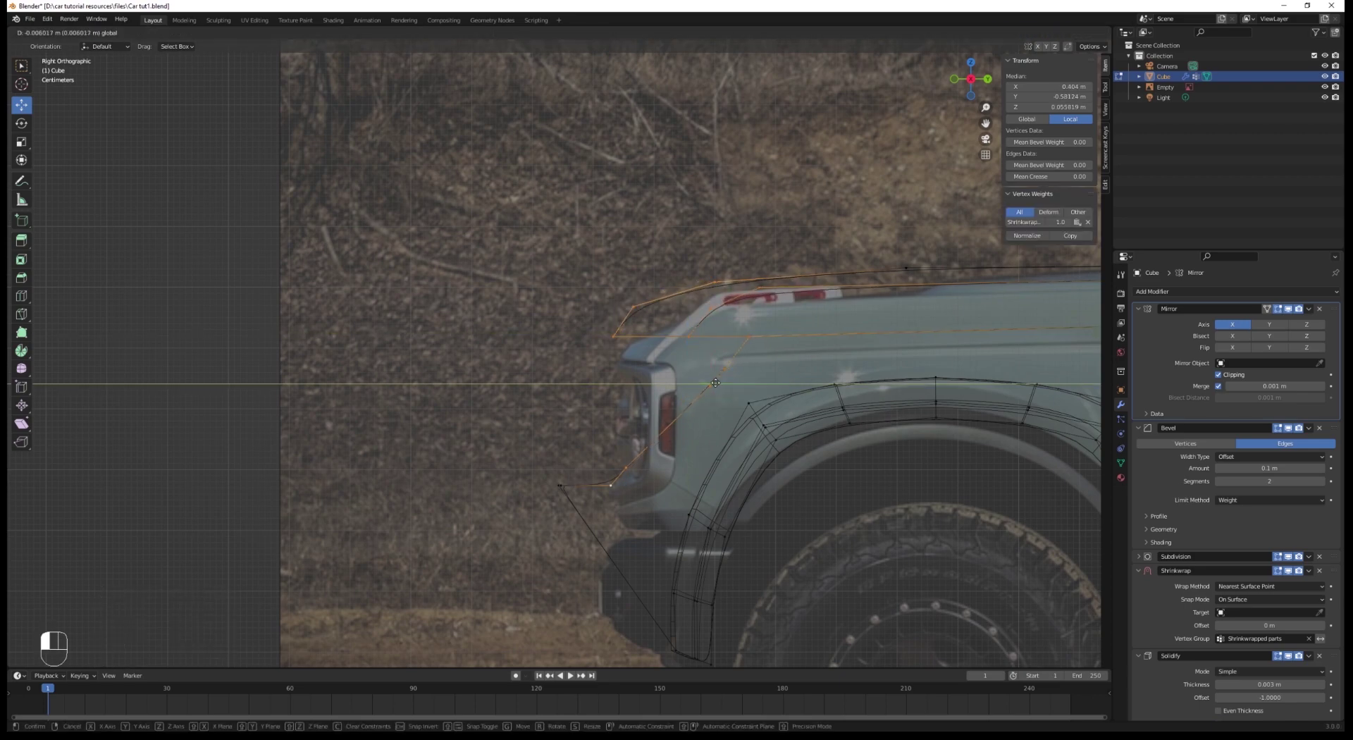
pyautogui.moveTo(707, 379); pyautogui.dragTo(705, 379)
# Step: Dissolve the vertex near the front corner's bottom end, then recut that edge once and slide the new vertex along it
pyautogui.click(608, 465)
pyautogui.press('x')
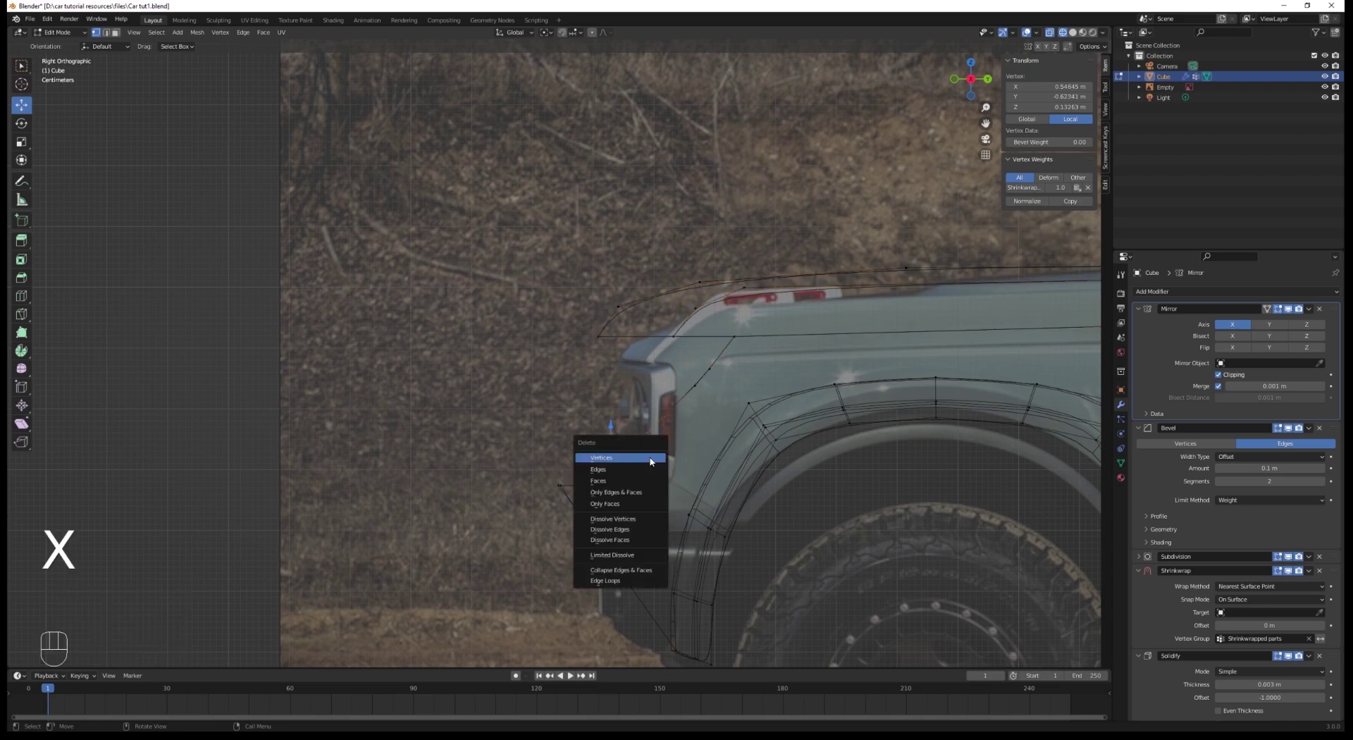
pyautogui.click(630, 528)
pyautogui.press('a')
pyautogui.hotkey('ctrl', 'r')
pyautogui.click(645, 435)
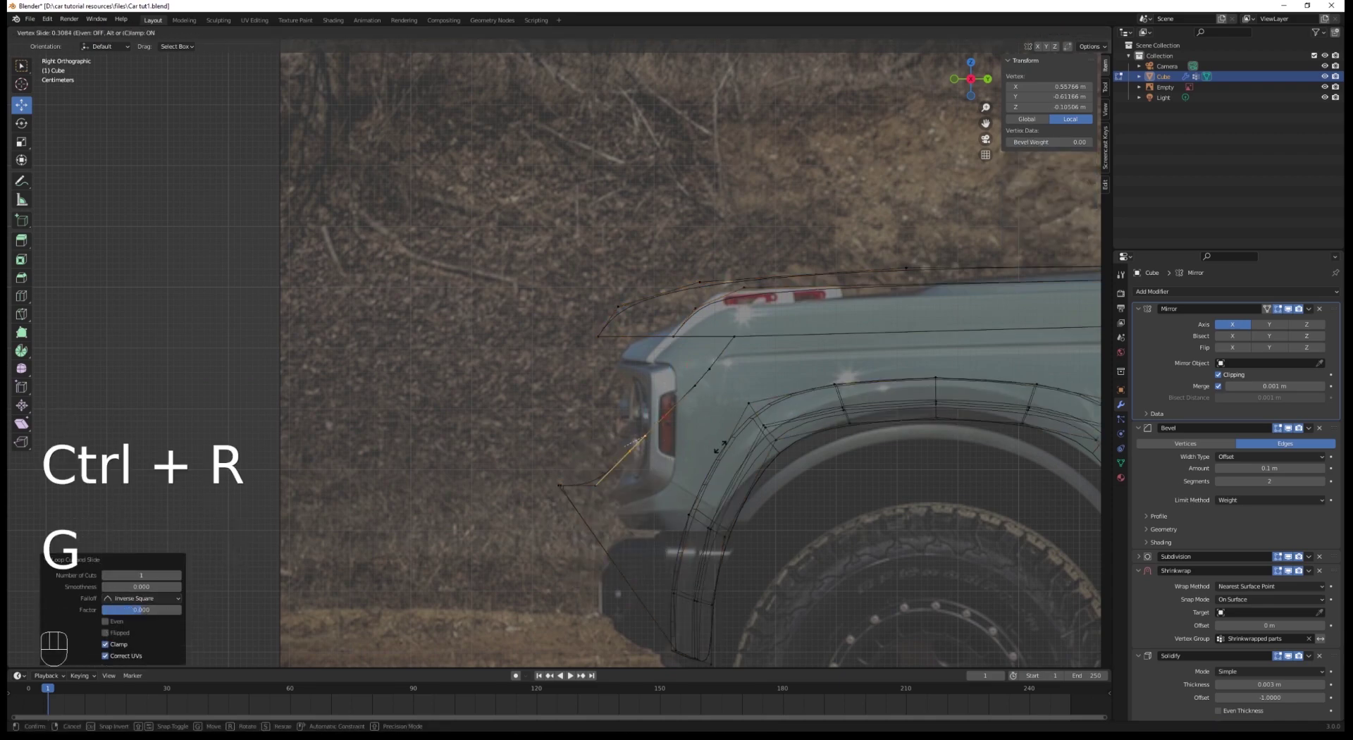
pyautogui.click(707, 460)
# Step: Examine the front corner outline and wheel arches in Object Mode from the front and side
pyautogui.press('Tab')
pyautogui.scroll(-3, 650, 358)
pyautogui.moveTo(648, 356); pyautogui.dragTo(717, 367, button='middle')
pyautogui.click(822, 360)
pyautogui.click(433, 407)
pyautogui.moveTo(433, 407)
pyautogui.mouseDown(button='middle')
pyautogui.moveTo(509, 402)
pyautogui.moveTo(489, 422)
pyautogui.moveTo(422, 400)
pyautogui.mouseUp(button='middle')
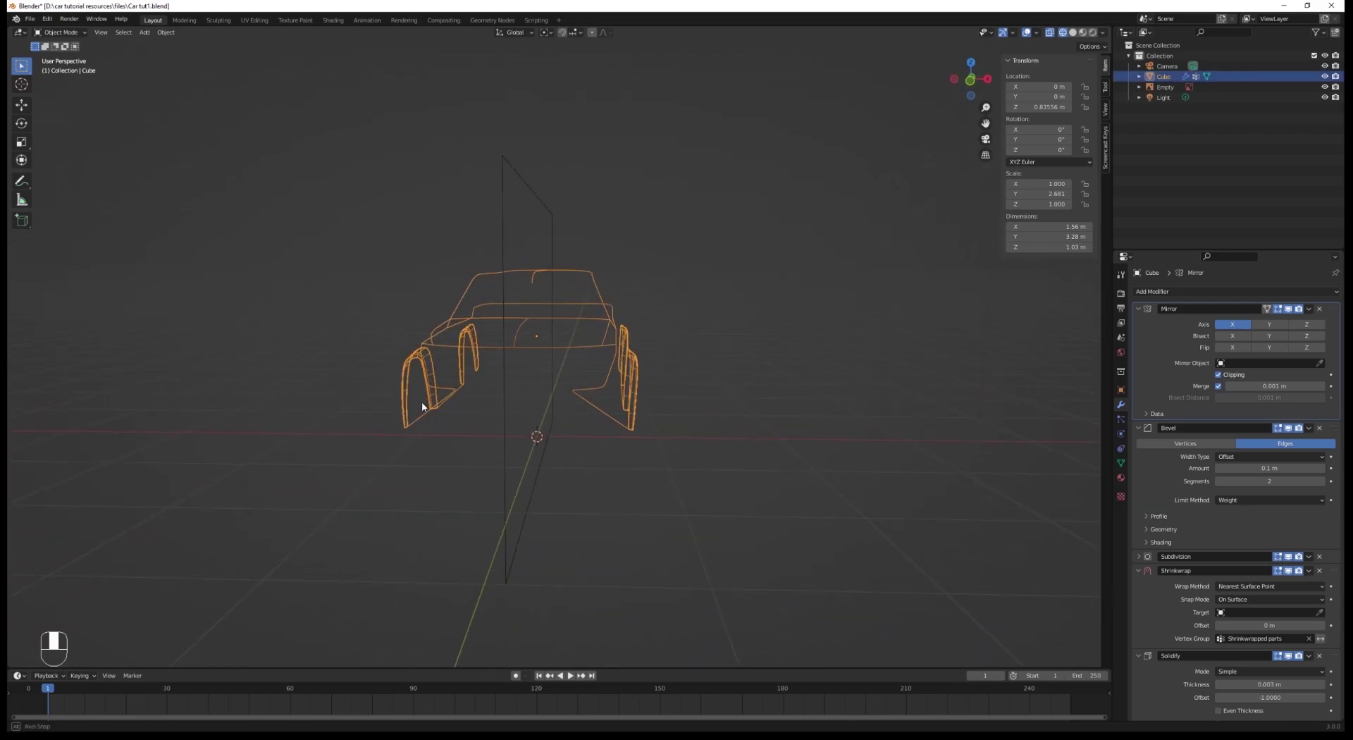
pyautogui.scroll(2, 710, 397)
pyautogui.moveTo(709, 397); pyautogui.dragTo(680, 421, button='middle')
# Step: Duplicate the front wheel arch's upper outer edge path, raise it about 0.027 m along Z and scale it by 1.104
pyautogui.press('Tab')
pyautogui.press('a')
pyautogui.keyDown('shift'); pyautogui.moveTo(733, 462); pyautogui.dragTo(600, 437, button='middle'); pyautogui.keyUp('shift')
pyautogui.click(598, 477)
pyautogui.moveTo(753, 420); pyautogui.dragTo(725, 431, button='middle')
pyautogui.keyDown('ctrl'); pyautogui.click(898, 391); pyautogui.keyUp('ctrl')
pyautogui.press('KP_3')
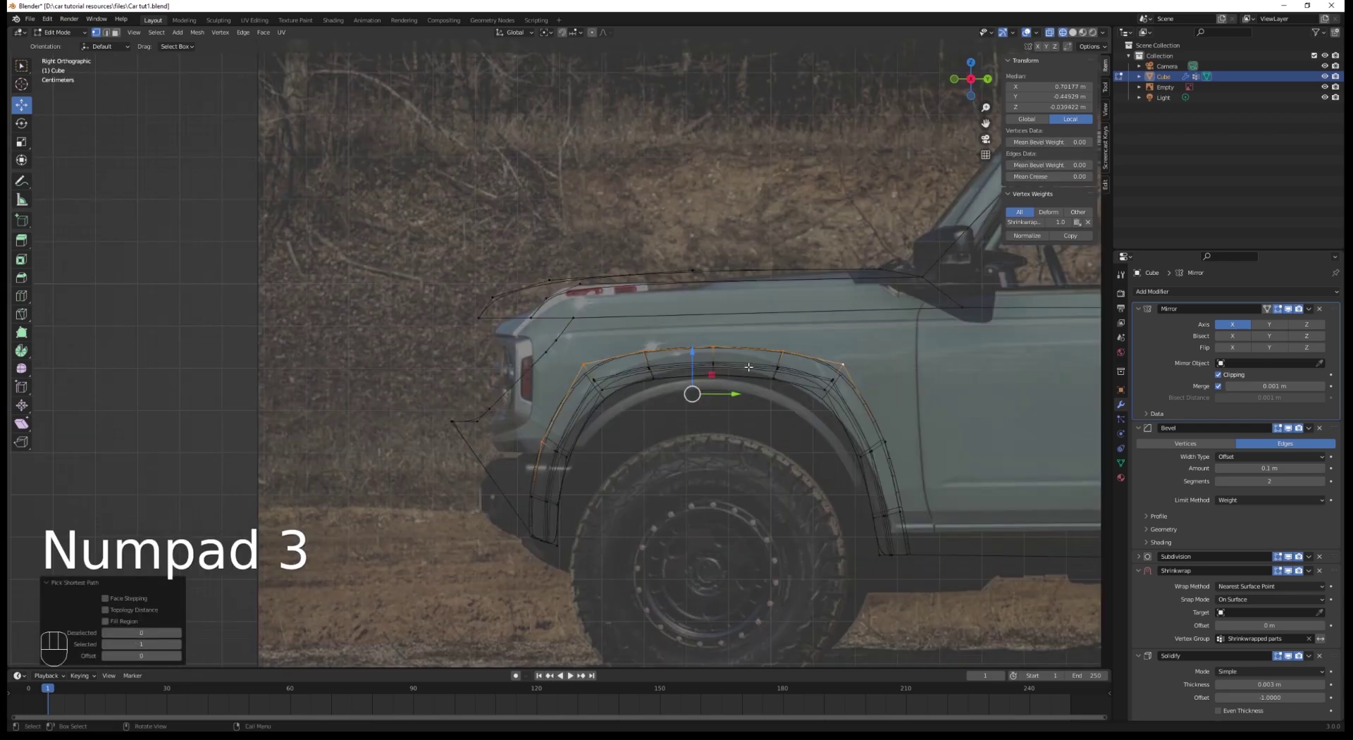
pyautogui.hotkey('shift', 'd')
pyautogui.press('g')
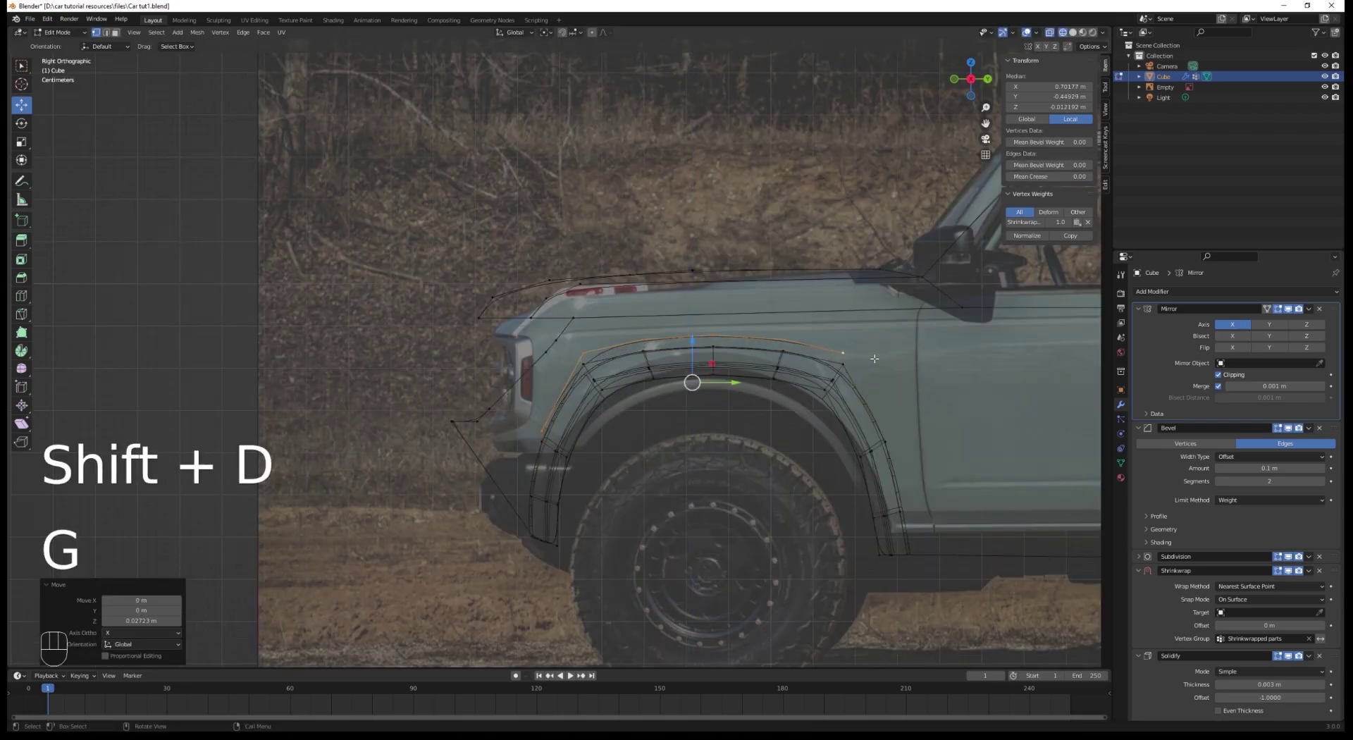
pyautogui.press('s')
pyautogui.click(892, 357)
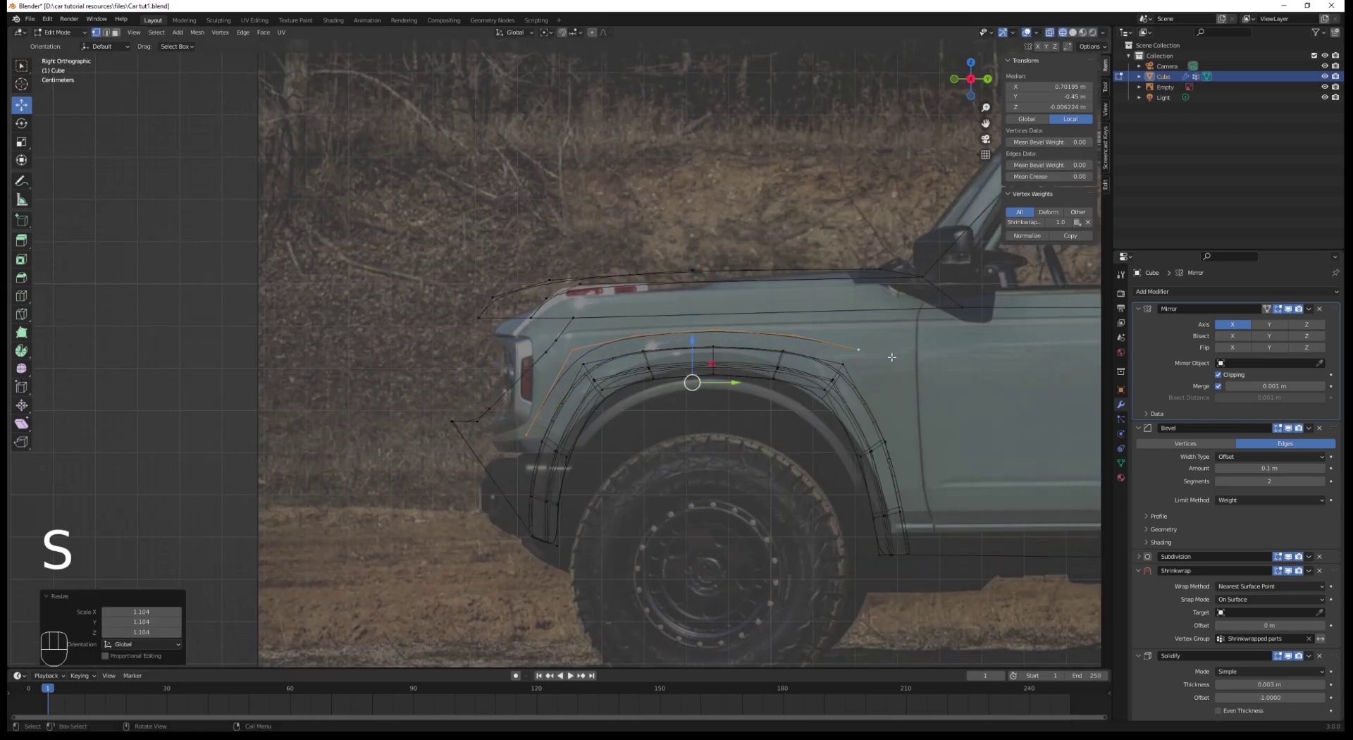
# Step: Scale the copied path's upper run to about 0.5 along Z, then level its rear part by scaling to 0 along Z
pyautogui.keyDown('ctrl'); pyautogui.click(571, 348); pyautogui.keyUp('ctrl')
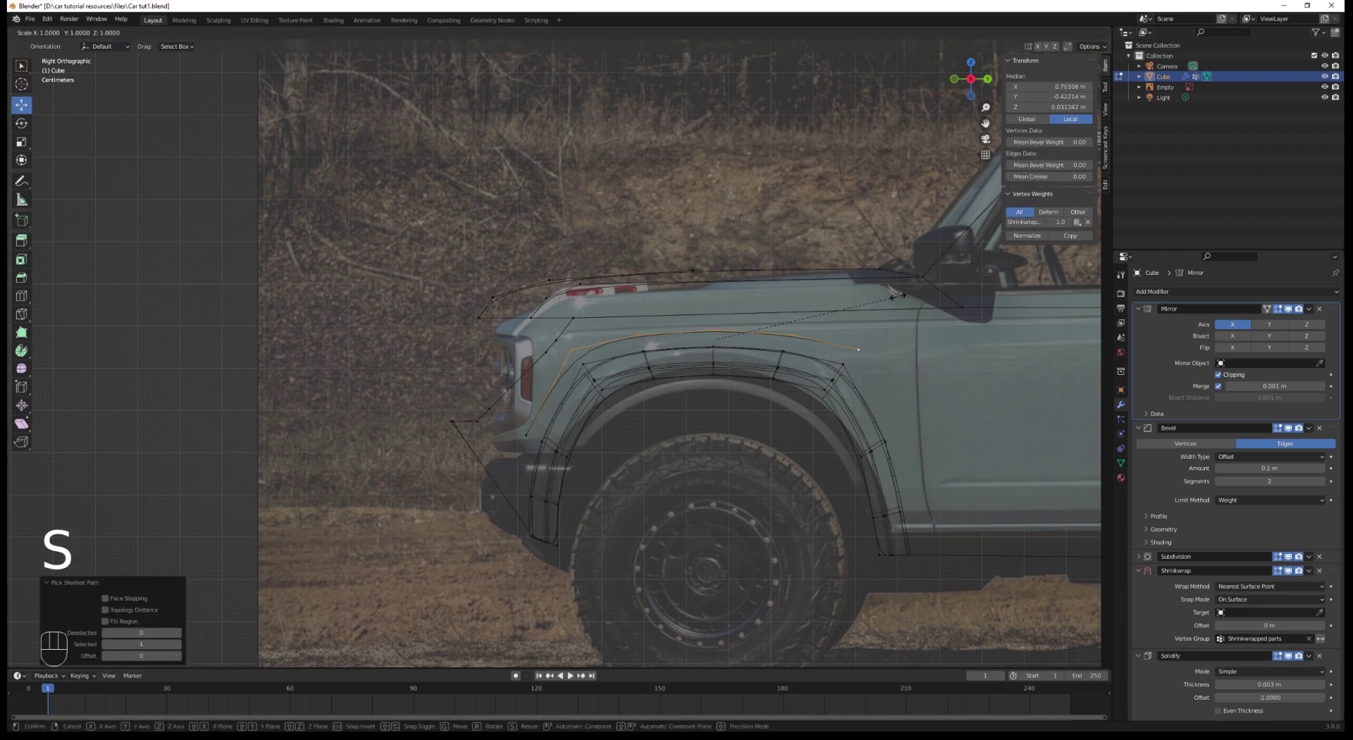
pyautogui.click(802, 302)
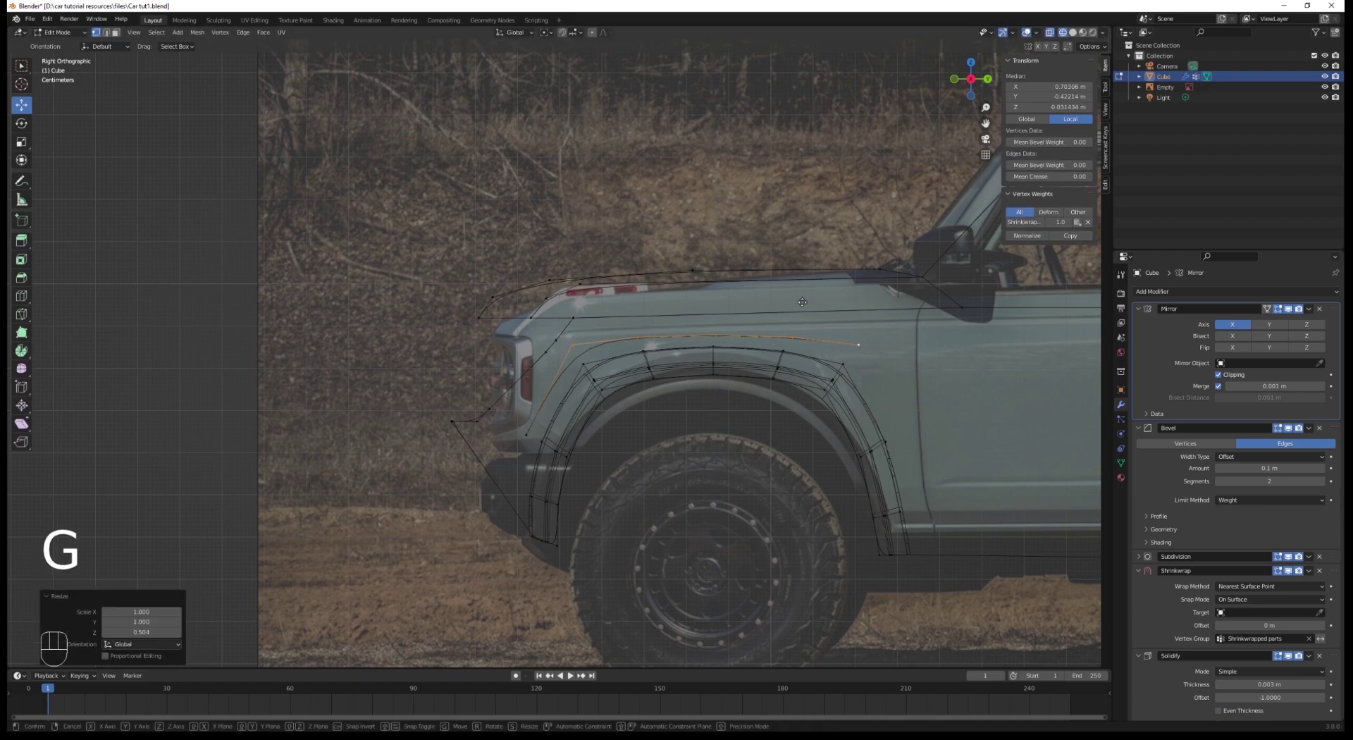
pyautogui.keyDown('ctrl'); pyautogui.click(855, 343); pyautogui.keyUp('ctrl')
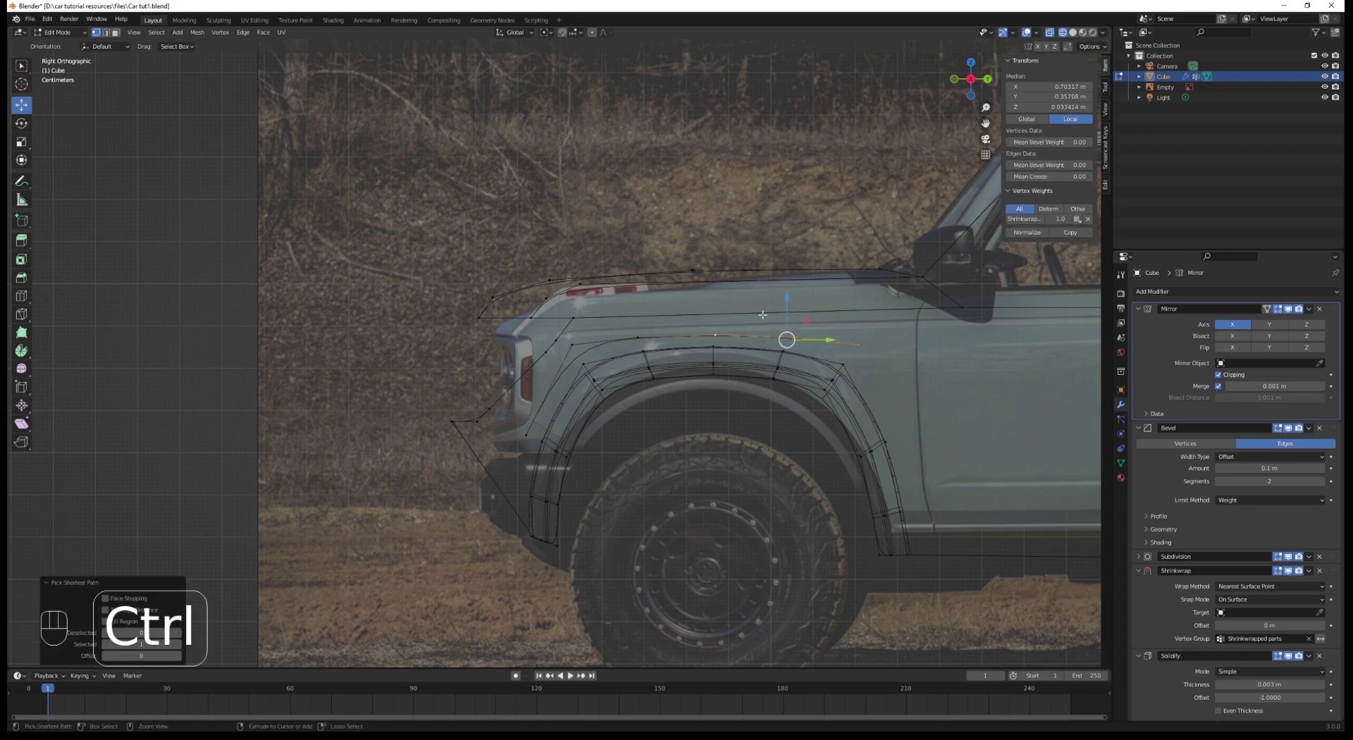
pyautogui.click(648, 263)
pyautogui.scroll(-2, 719, 303)
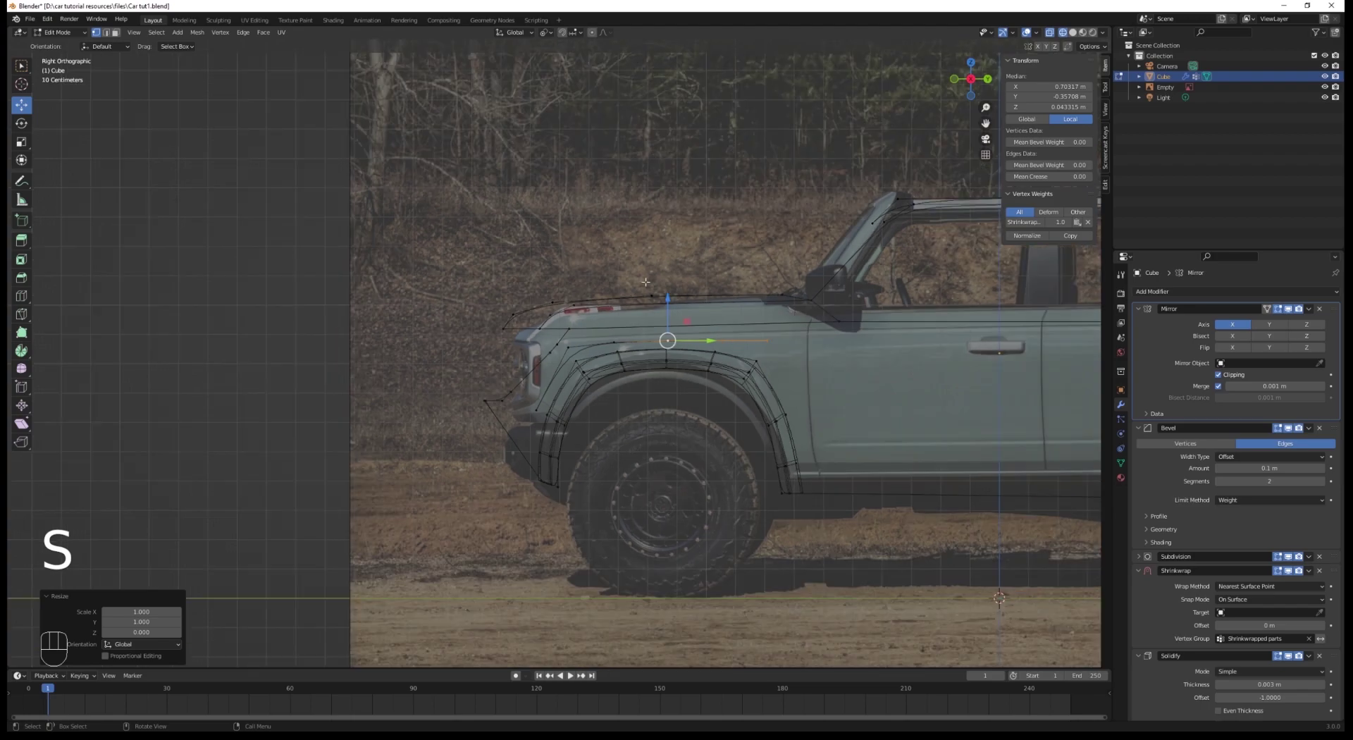
pyautogui.scroll(1, 776, 328)
# Step: Move the copied path's rear end vertex back along Y by about 0.05 m toward the door line
pyautogui.click(815, 340)
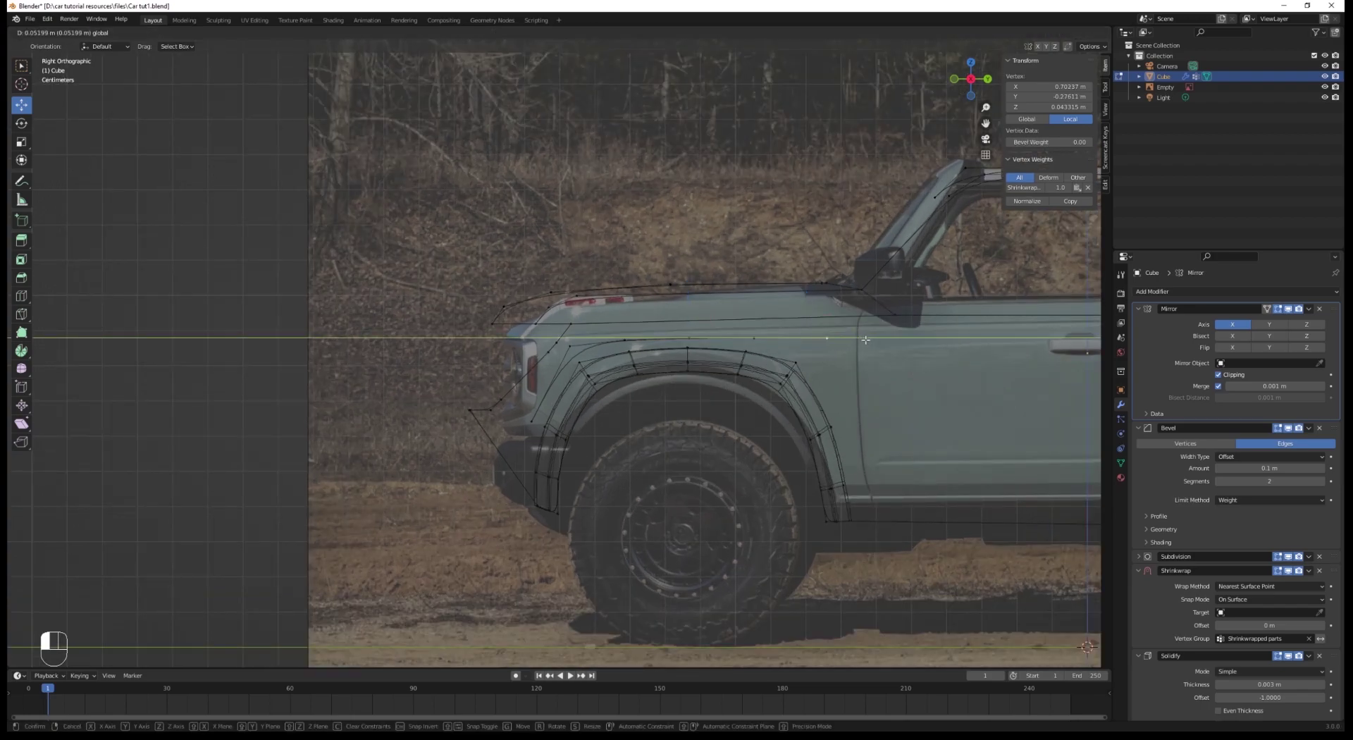
pyautogui.moveTo(866, 339); pyautogui.dragTo(866, 340)
pyautogui.press('a')
pyautogui.moveTo(712, 350); pyautogui.dragTo(810, 376, button='middle')
pyautogui.scroll(2, 804, 375)
pyautogui.keyDown('alt'); pyautogui.click(697, 341); pyautogui.keyUp('alt')
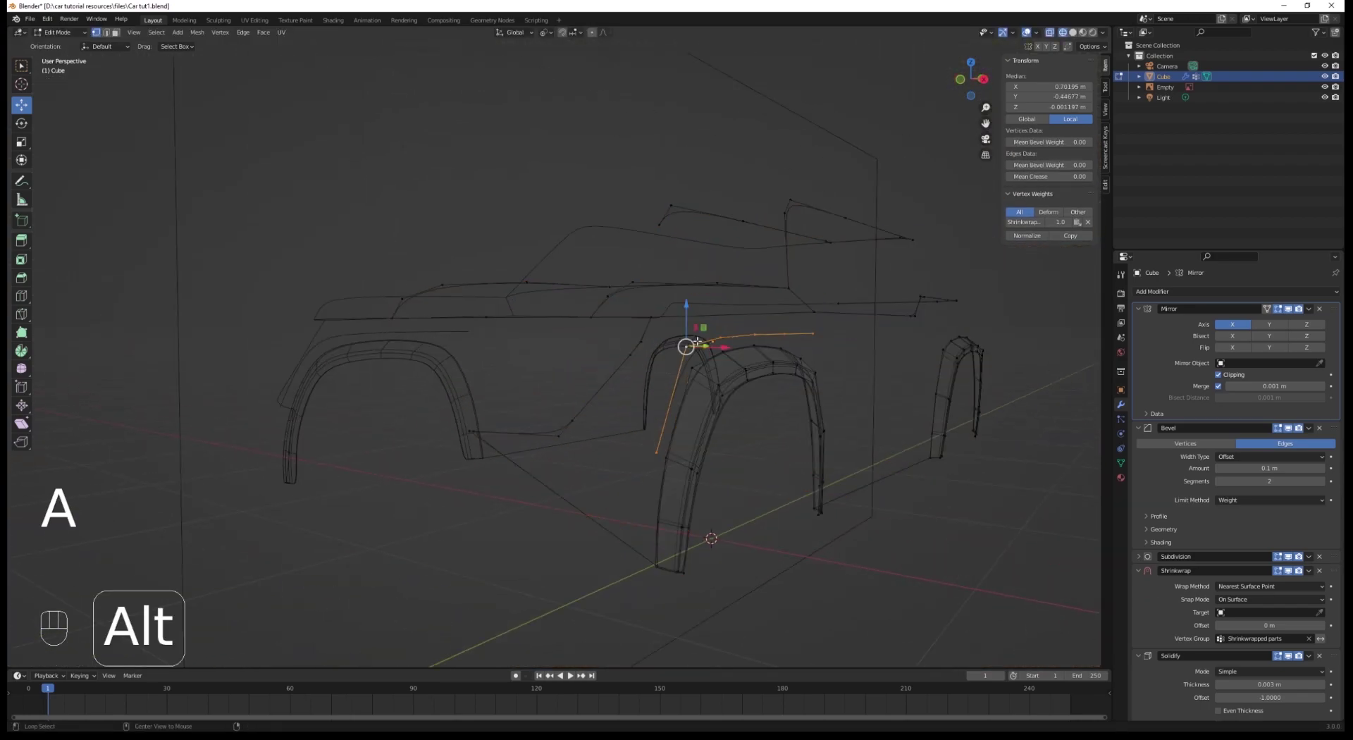
pyautogui.moveTo(697, 342); pyautogui.dragTo(574, 455, button='middle')
pyautogui.click(732, 351)
# Step: Cut the beltline edge above the front wheel arch once and slide the added vertex rearward
pyautogui.press('a')
pyautogui.keyDown('shift'); pyautogui.moveTo(687, 355); pyautogui.dragTo(650, 423, button='middle'); pyautogui.keyUp('shift')
pyautogui.scroll(2, 677, 390)
pyautogui.hotkey('ctrl', 'r')
pyautogui.doubleClick(655, 379)
pyautogui.press('g')
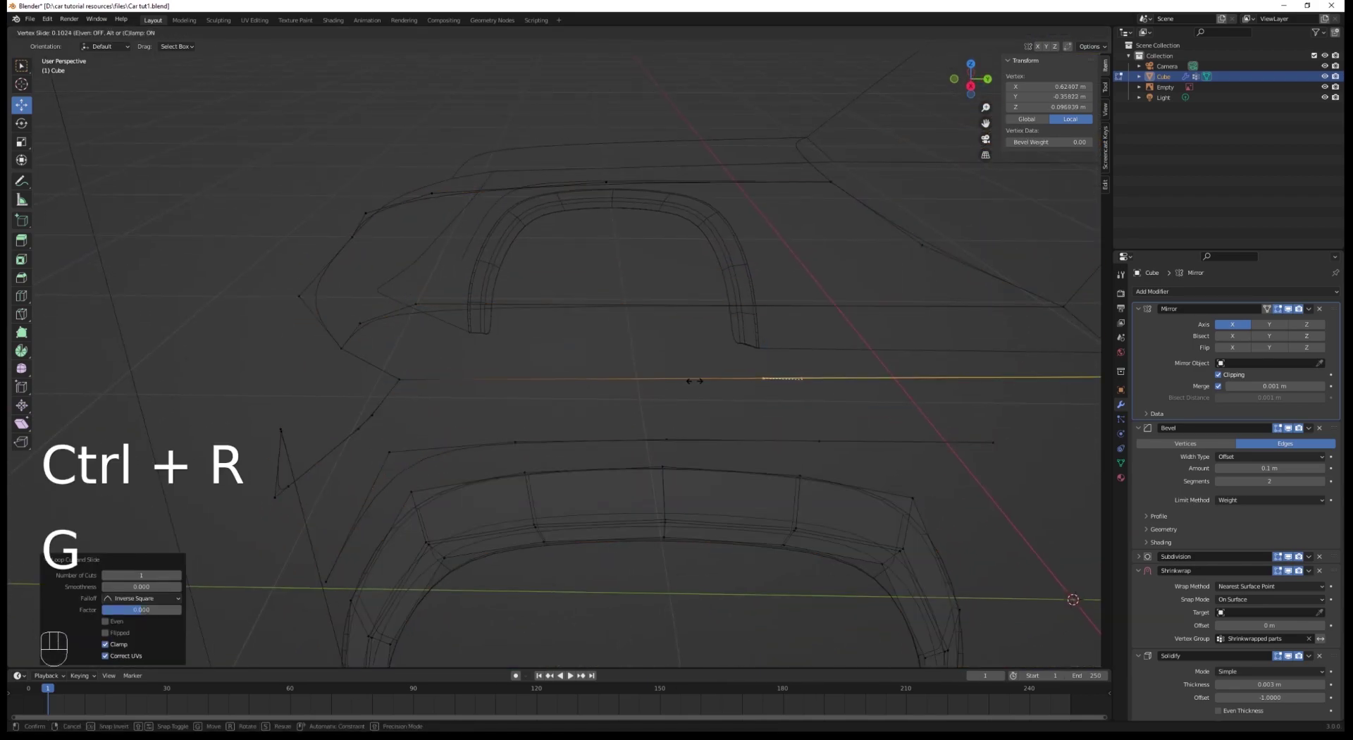
pyautogui.click(695, 382)
# Step: Cut the beltline's front section once more and slide the added vertex toward the front corner
pyautogui.press('a')
pyautogui.hotkey('ctrl', 'r')
pyautogui.click(660, 368)
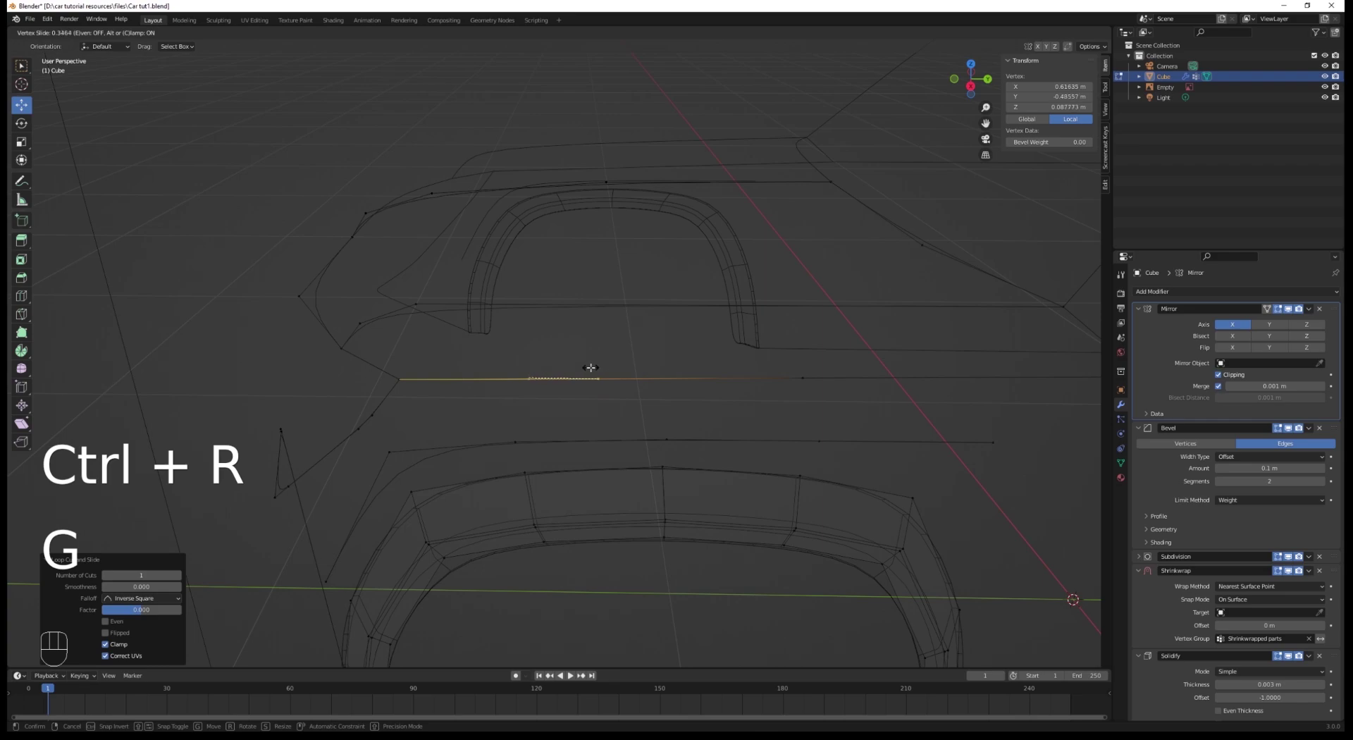
pyautogui.click(590, 367)
# Step: Add two more cuts to the beltline above the wheel arch, spacing its vertices more evenly
pyautogui.press('a')
pyautogui.hotkey('ctrl', 'r')
pyautogui.click(677, 373)
pyautogui.press('Tab')
pyautogui.moveTo(698, 363); pyautogui.dragTo(564, 403, button='middle')
pyautogui.press('Tab')
pyautogui.press('a')
pyautogui.hotkey('ctrl', 'r')
pyautogui.click(571, 370)
pyautogui.press('g')
pyautogui.click(582, 375)
# Step: Divide the hood's long side edge with four cuts and slide the rearmost new vertex slightly backward
pyautogui.press('a')
pyautogui.moveTo(563, 403); pyautogui.dragTo(602, 451, button='middle')
pyautogui.hotkey('ctrl', 'r')
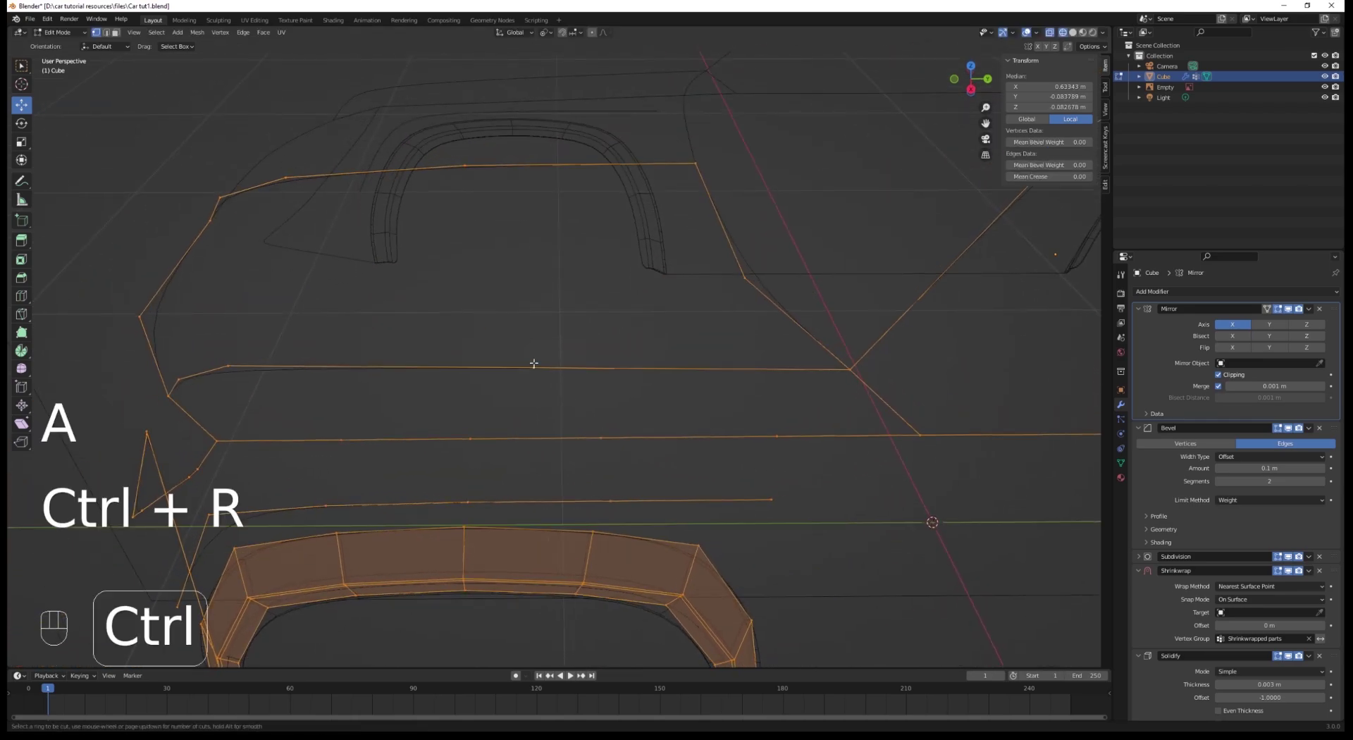
pyautogui.scroll(1, 534, 364)
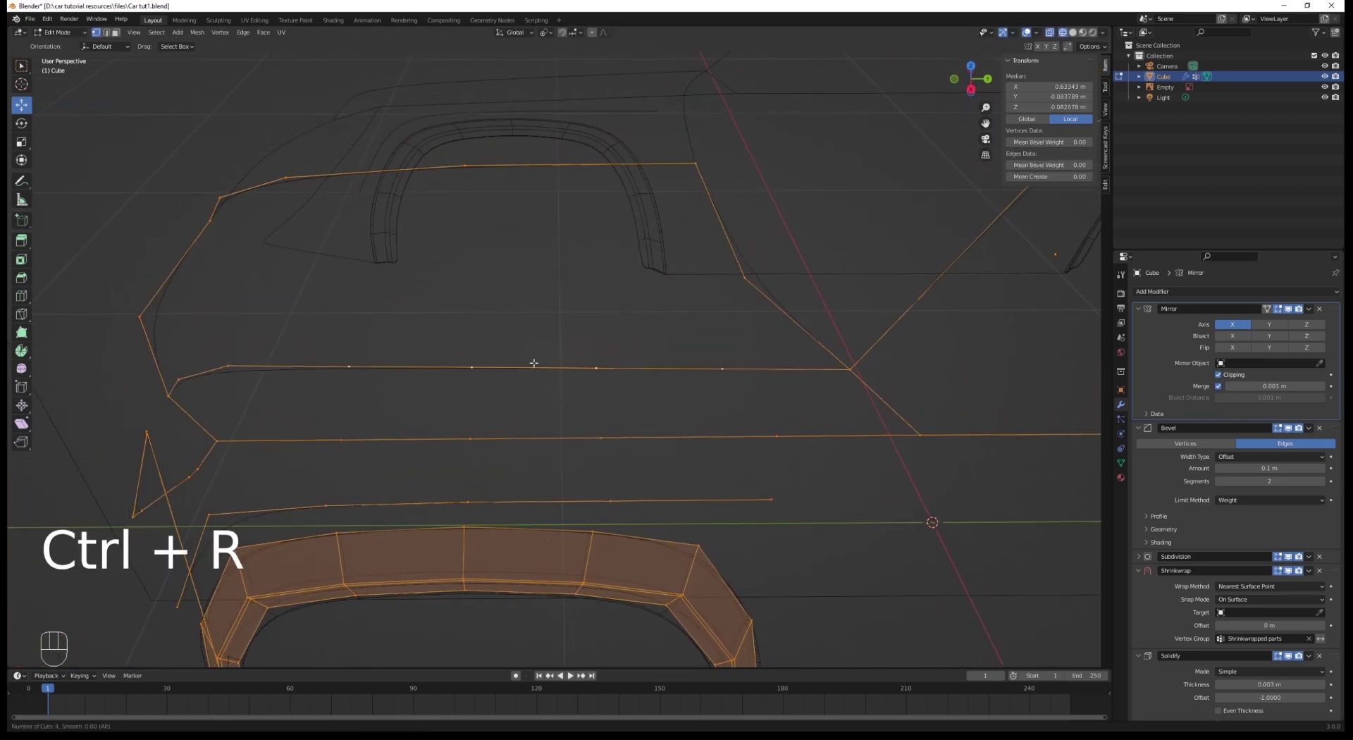
pyautogui.click(534, 363)
pyautogui.click(738, 381)
pyautogui.click(752, 382)
pyautogui.press('a')
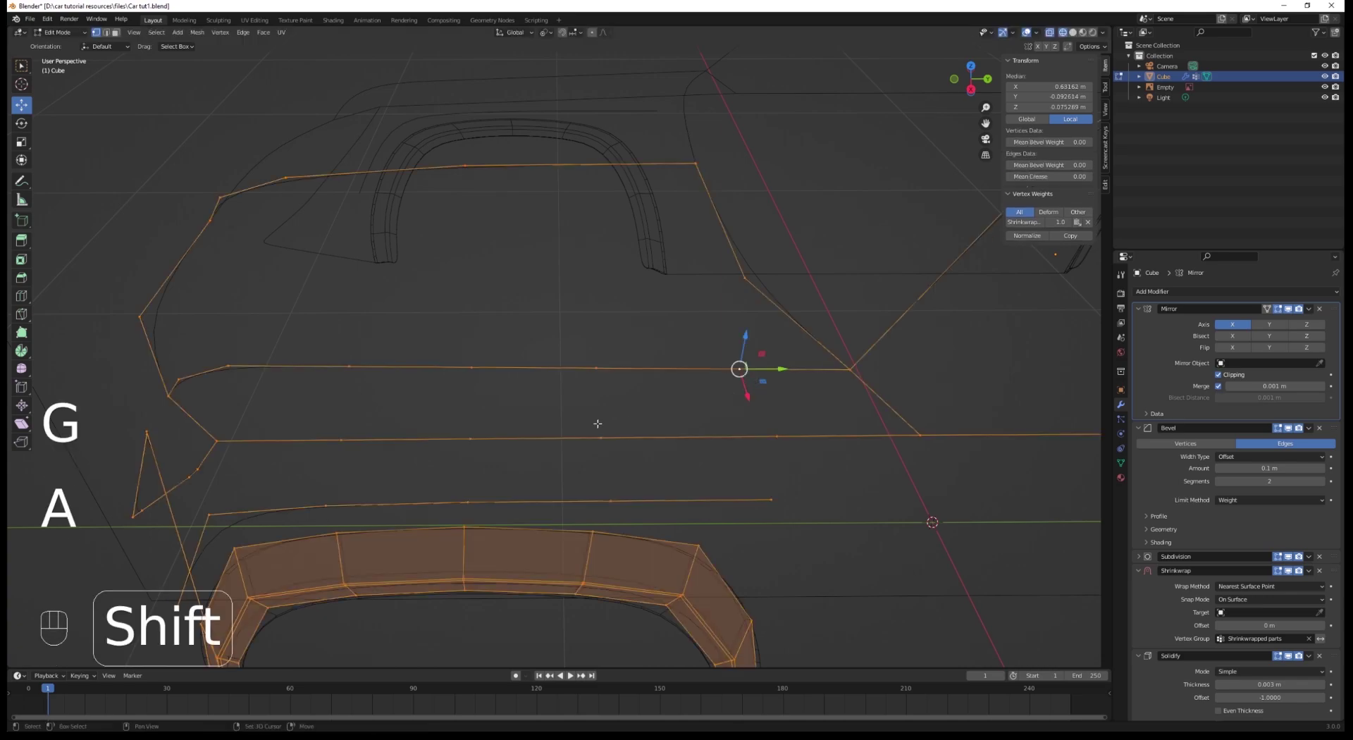
# Step: Slide the front vertex of the hood's long side edge slightly toward the nose and check the mesh's shape
pyautogui.keyDown('shift'); pyautogui.moveTo(595, 423); pyautogui.dragTo(478, 408, button='middle'); pyautogui.keyUp('shift')
pyautogui.click(471, 396)
pyautogui.press('g')
pyautogui.press('g')
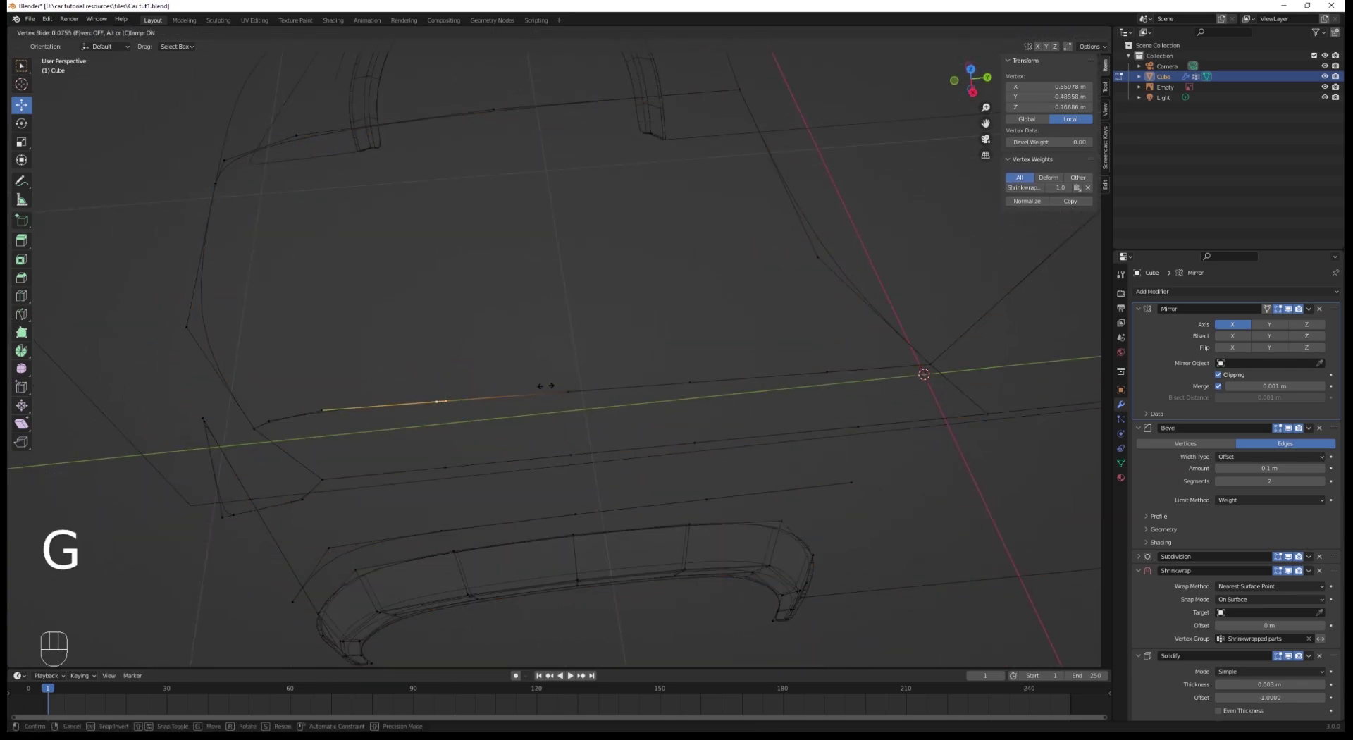
pyautogui.click(537, 386)
pyautogui.press('a')
pyautogui.keyDown('shift'); pyautogui.moveTo(492, 462); pyautogui.dragTo(701, 414, button='middle'); pyautogui.keyUp('shift')
pyautogui.press('Tab')
pyautogui.scroll(2, 601, 460)
pyautogui.press('Tab')
pyautogui.press('a')
pyautogui.scroll(2, 532, 468)
pyautogui.moveTo(531, 468)
pyautogui.mouseDown(button='middle')
pyautogui.moveTo(460, 504)
pyautogui.moveTo(484, 510)
pyautogui.moveTo(543, 464)
pyautogui.mouseUp(button='middle')
pyautogui.scroll(-1, 476, 506)
pyautogui.scroll(1, 529, 479)
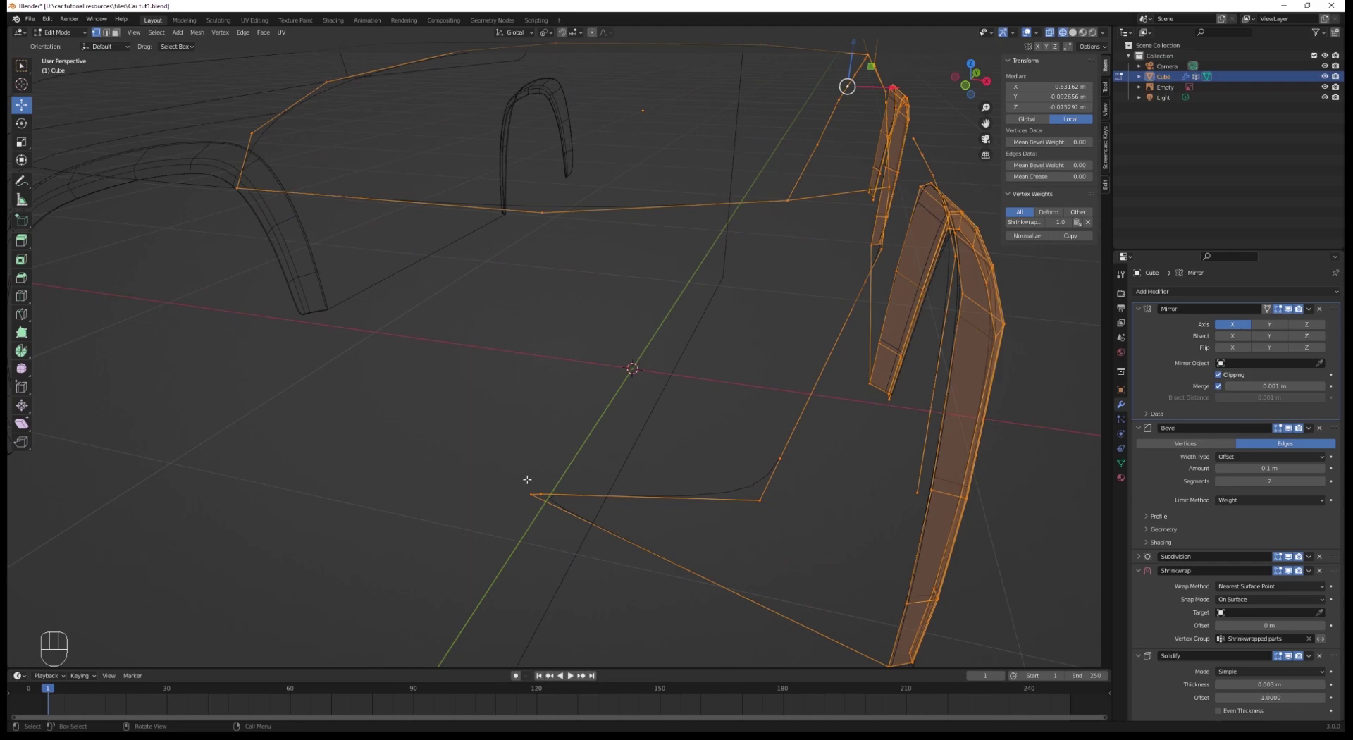
# Step: Duplicate the vertex at the front outline's lower inner corner and extrude it upward twice to outline the headlight's inner side
pyautogui.click(528, 481)
pyautogui.scroll(2, 528, 481)
pyautogui.press('KP_3')
pyautogui.hotkey('shift', 'd')
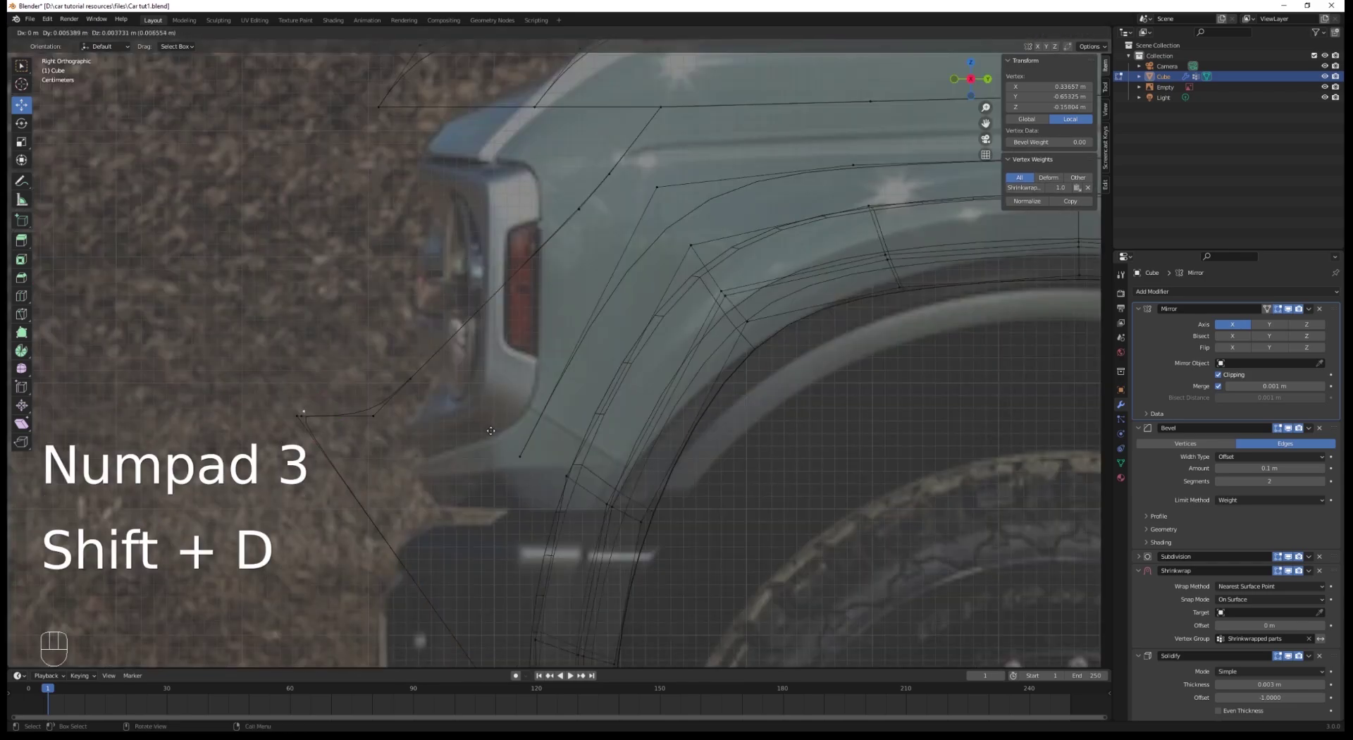
pyautogui.click(491, 431)
pyautogui.scroll(-3, 491, 417)
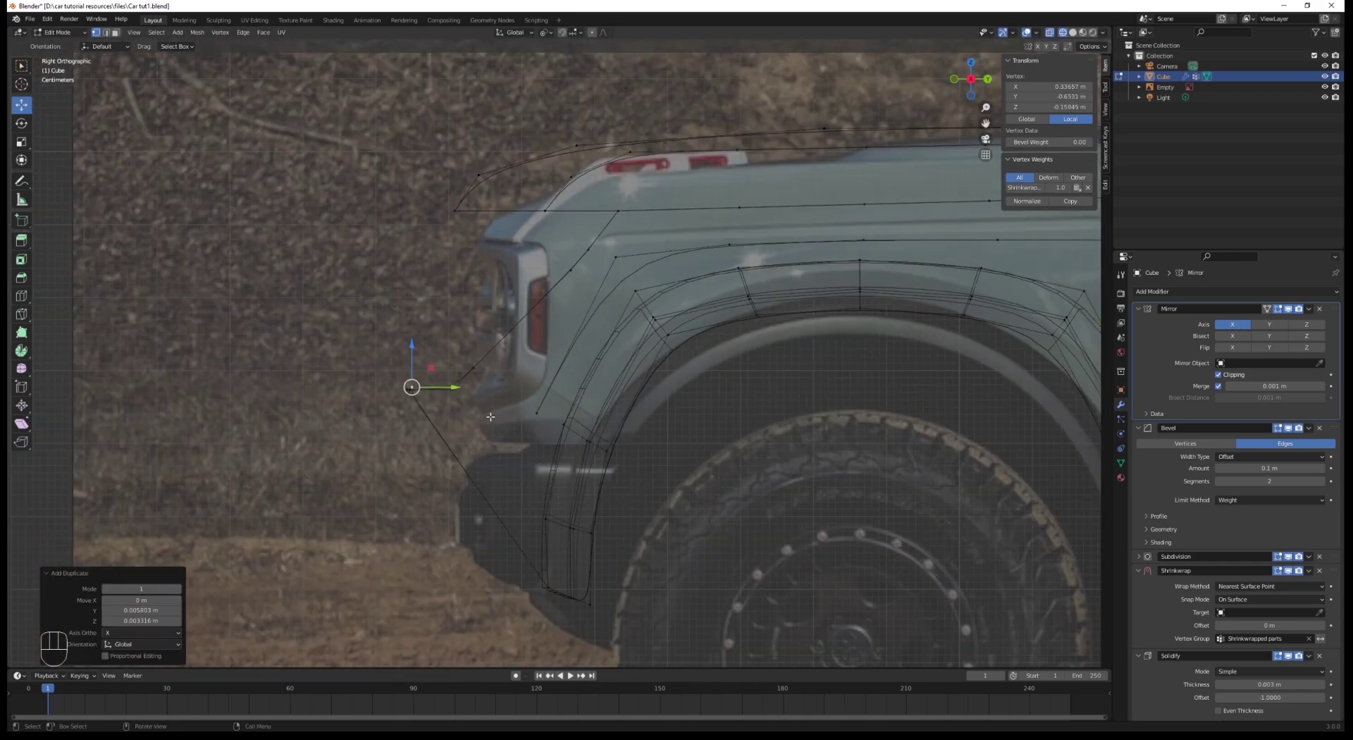
pyautogui.press('KP_1')
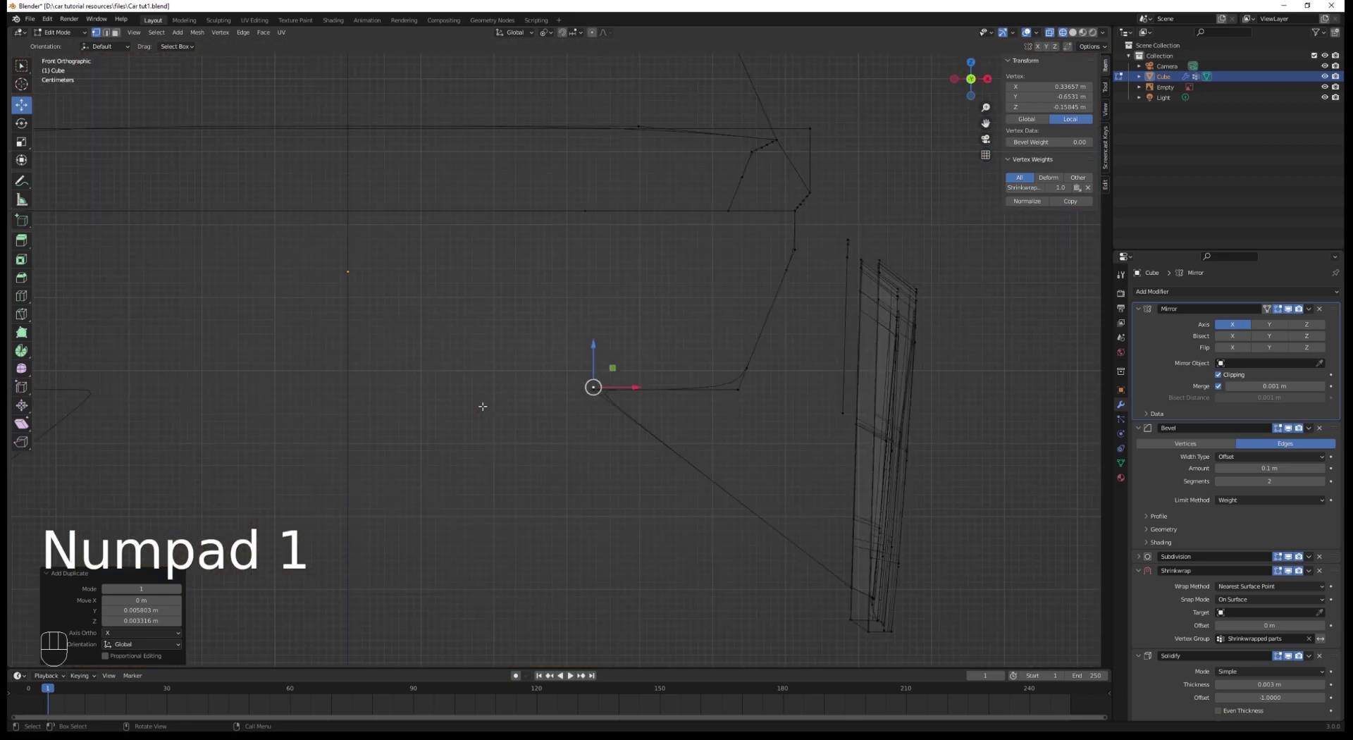
pyautogui.press('e')
pyautogui.click(640, 370)
pyautogui.keyDown('shift'); pyautogui.moveTo(635, 372); pyautogui.dragTo(621, 484, button='middle'); pyautogui.keyUp('shift')
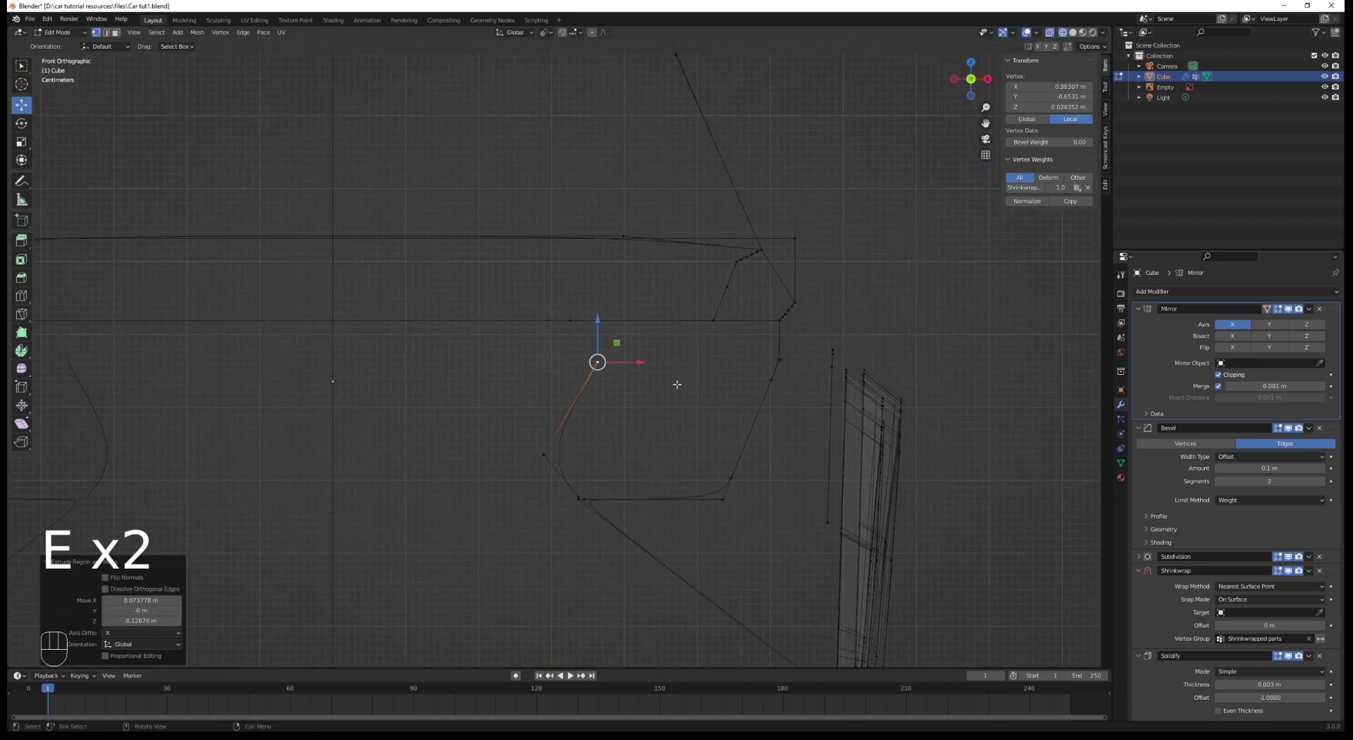
# Step: Move the headlight outline's middle vertex forward and its top vertex about 0.039 m rearward along Y
pyautogui.press('KP_3')
pyautogui.click(414, 453)
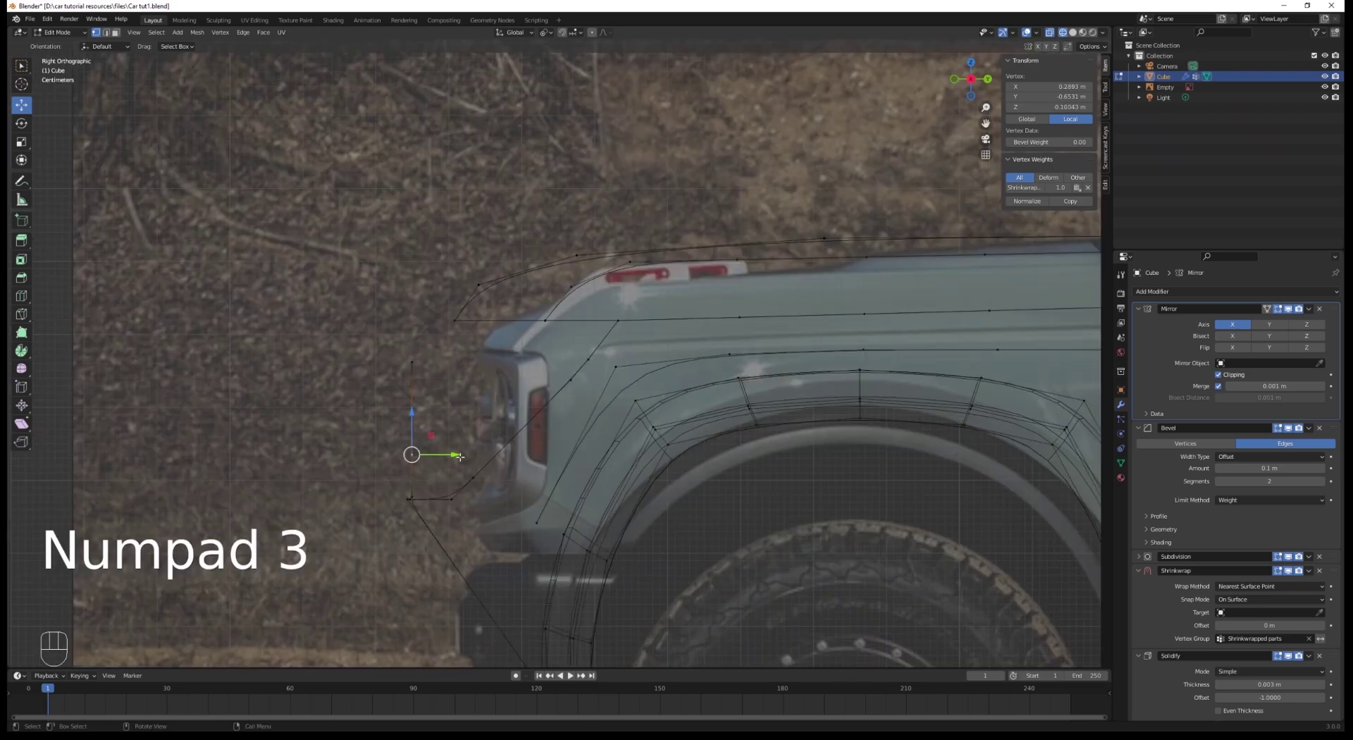
pyautogui.moveTo(421, 445); pyautogui.dragTo(416, 444)
pyautogui.press('a')
pyautogui.click(421, 362)
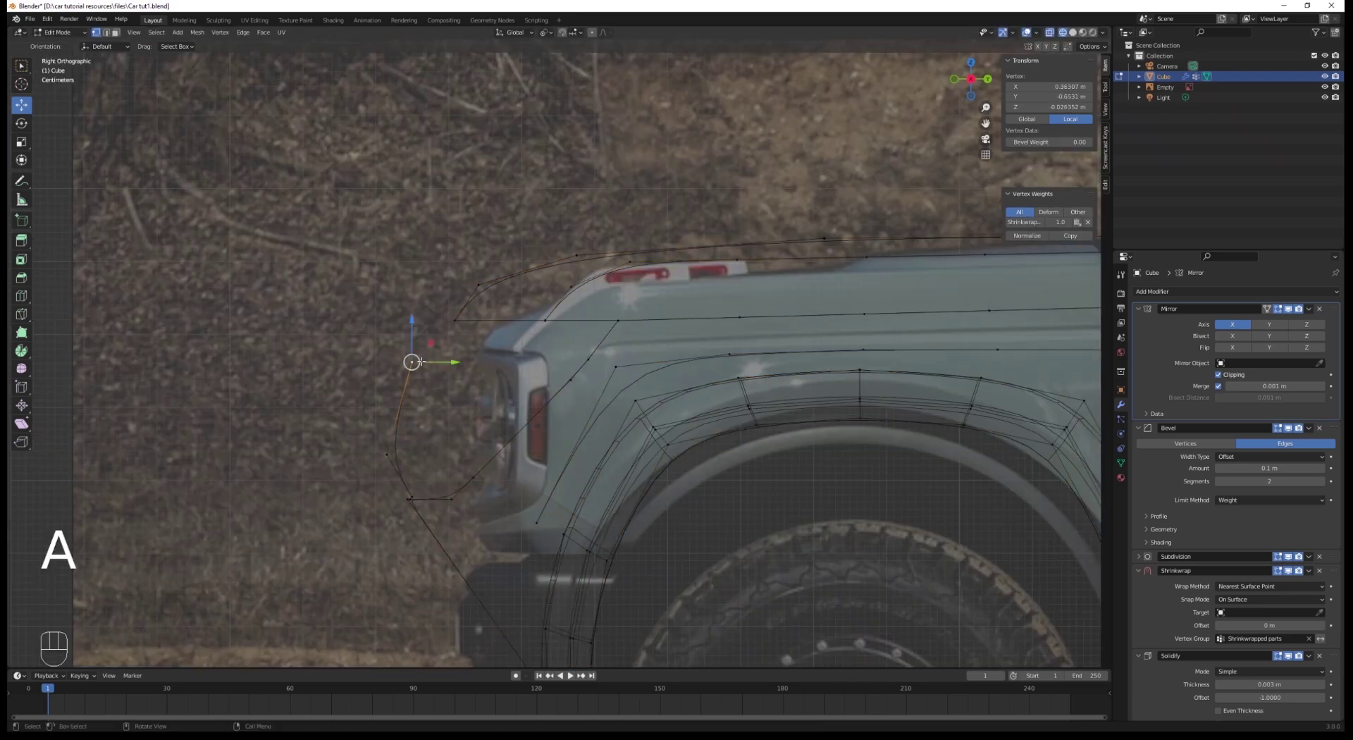
pyautogui.click(482, 365)
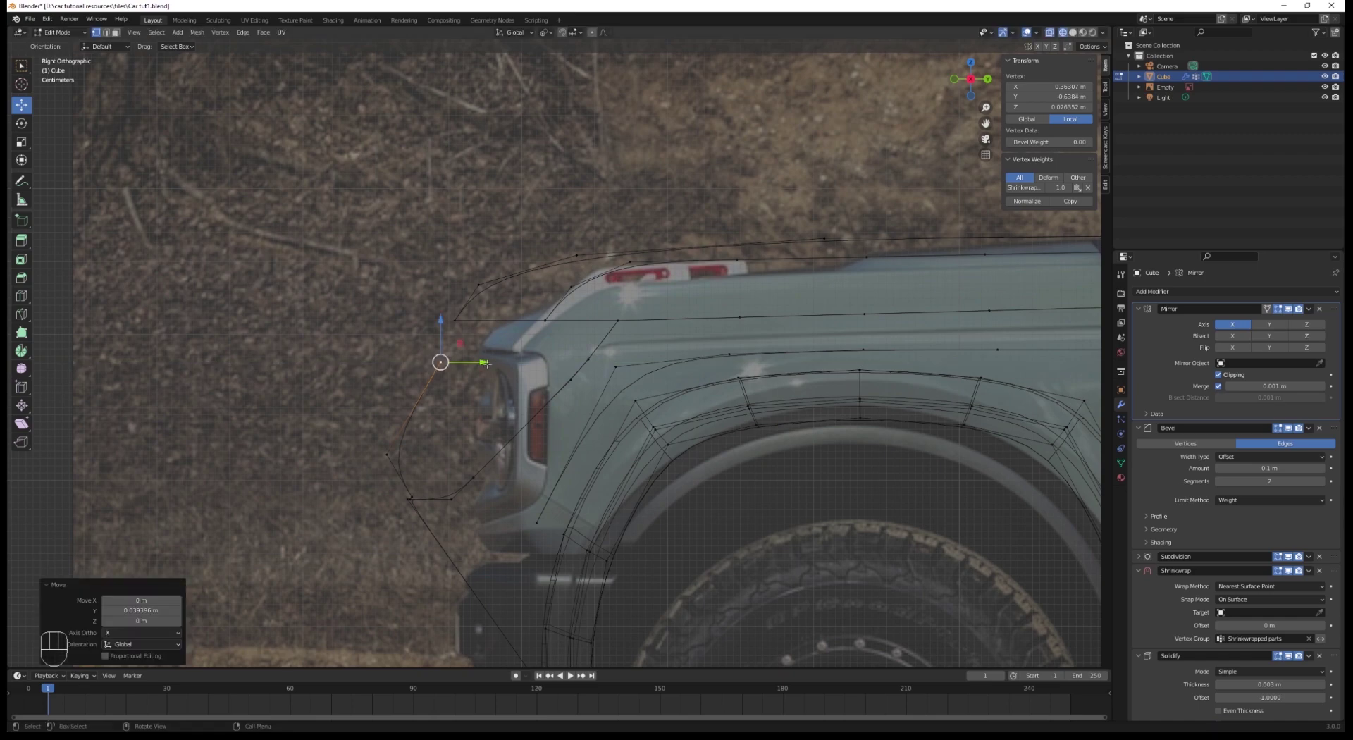
# Step: Extrude the headlight outline's top vertex outward toward the fender and lower both upper vertices slightly
pyautogui.press('KP_1')
pyautogui.press('e')
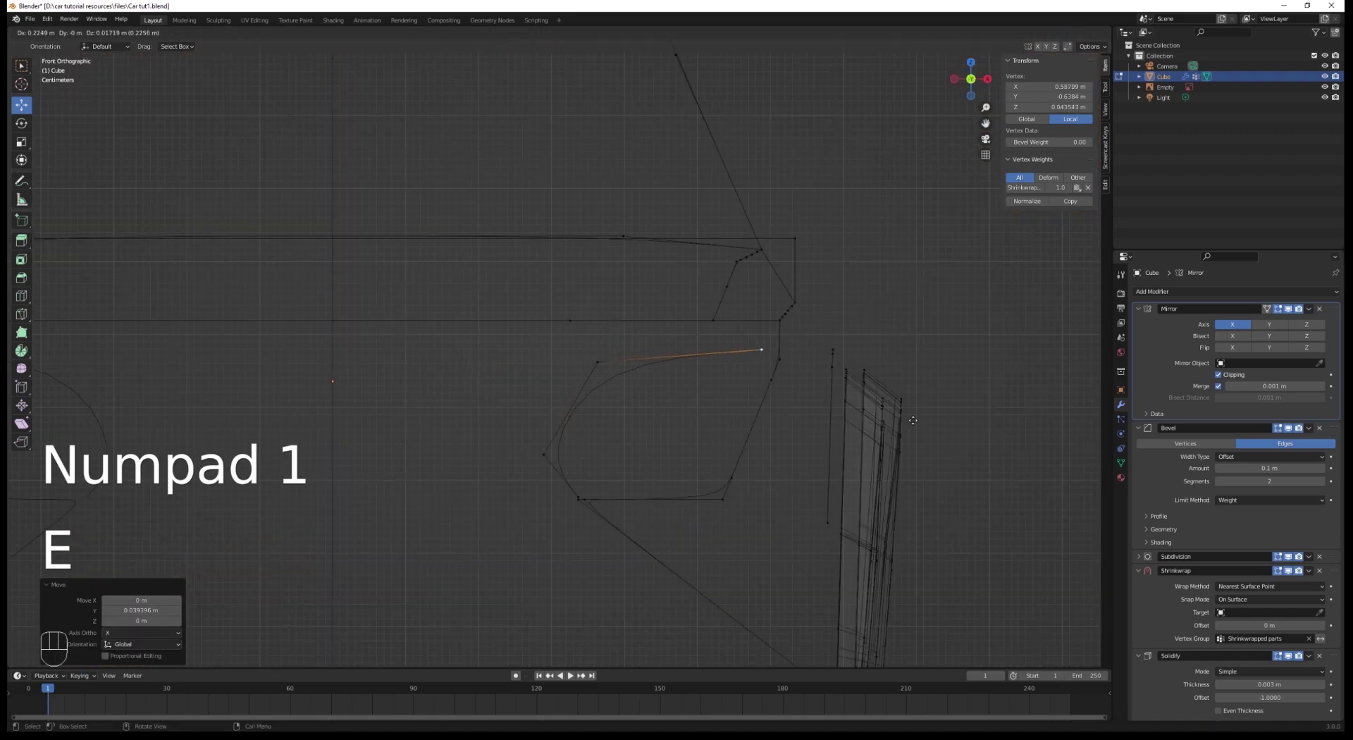
pyautogui.click(917, 417)
pyautogui.click(593, 363)
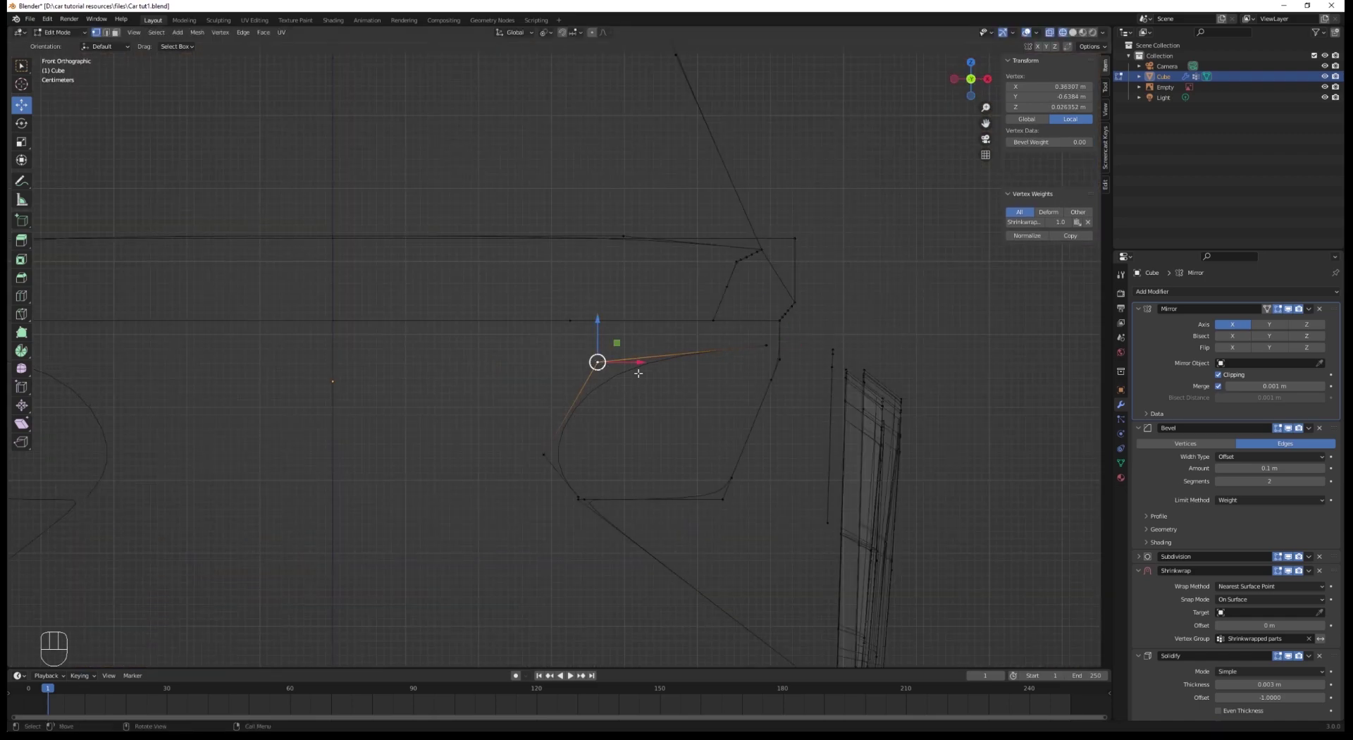
pyautogui.click(685, 405)
pyautogui.click(747, 357)
pyautogui.click(747, 370)
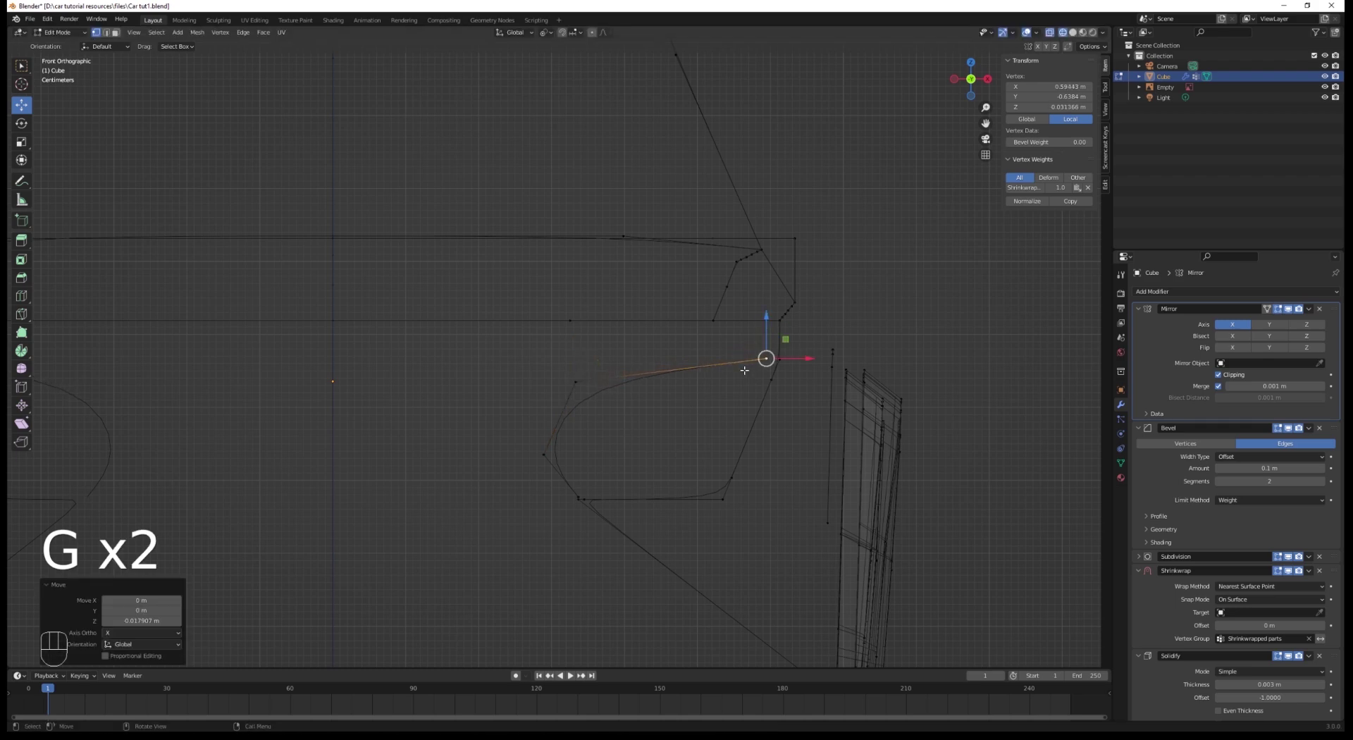
# Step: Move the outer end vertex of the headlight outline's upper edge rearward along Y to the fender's front edge
pyautogui.press('KP_3')
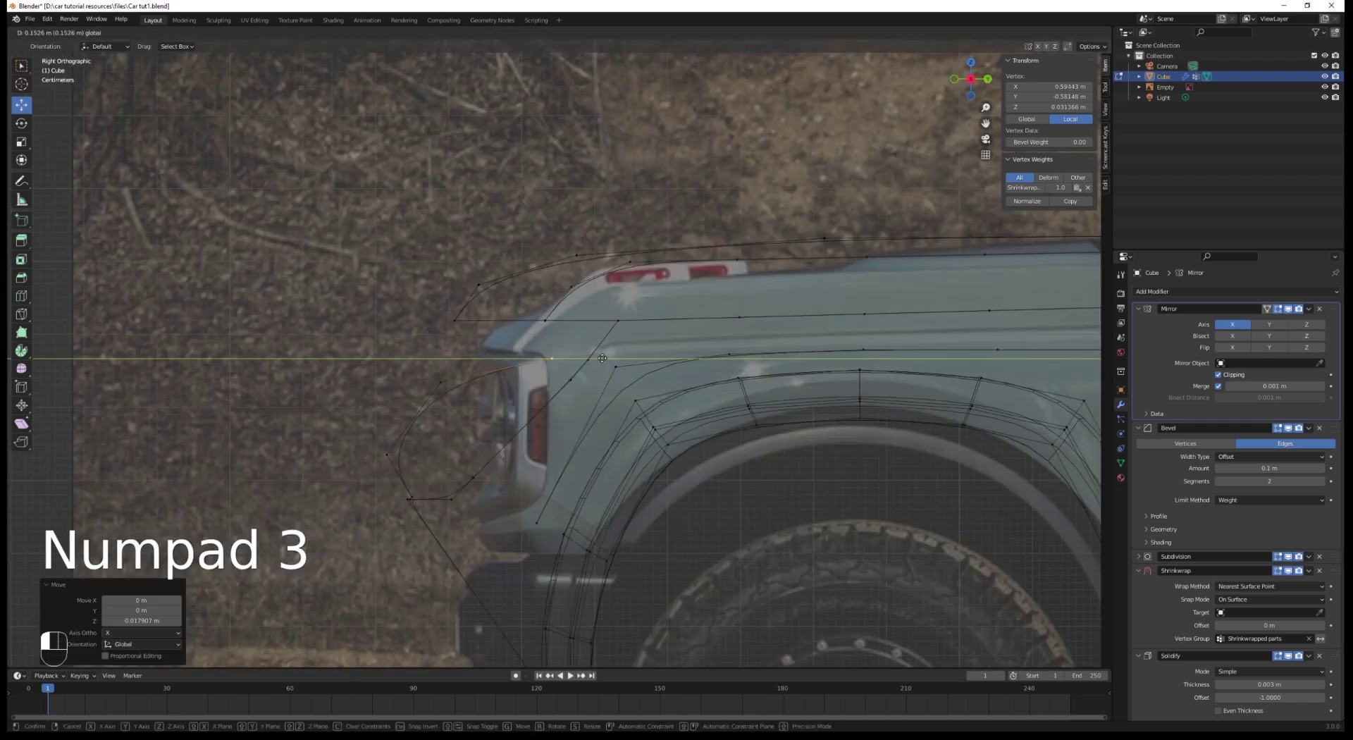
pyautogui.moveTo(626, 356); pyautogui.dragTo(626, 356)
pyautogui.press('Tab')
pyautogui.moveTo(493, 399); pyautogui.dragTo(614, 416, button='middle')
# Step: Cut the headlight outline's upper edge once and slide the new vertex toward its outer end
pyautogui.press('Tab')
pyautogui.press('a')
pyautogui.hotkey('ctrl', 'r')
pyautogui.click(615, 416)
pyautogui.press('g')
pyautogui.press('g')
pyautogui.moveTo(679, 468); pyautogui.dragTo(619, 424, button='middle')
pyautogui.click(718, 475)
pyautogui.click(608, 435)
# Step: Cut the upper edge's inner section again and slide the added vertex into place near the inner corner
pyautogui.press('a')
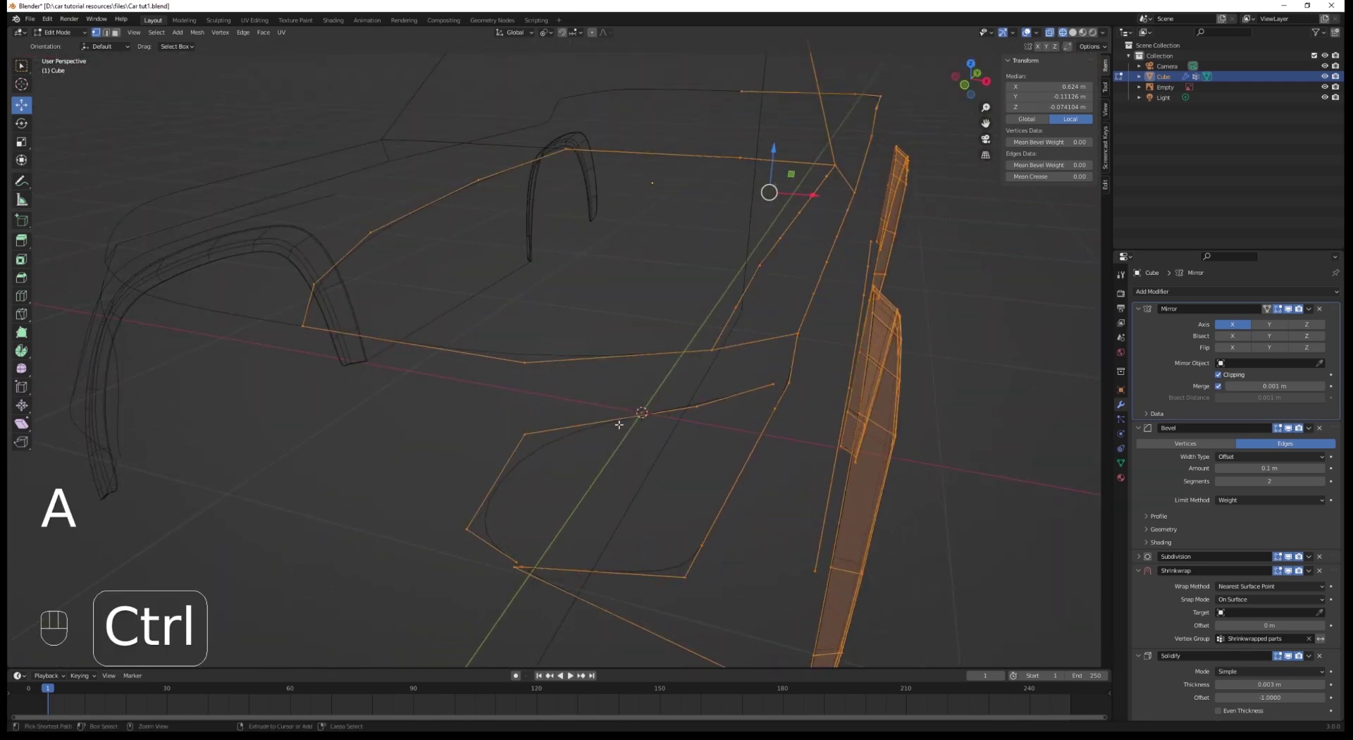
pyautogui.hotkey('ctrl', 'r')
pyautogui.doubleClick(618, 425)
pyautogui.press('g')
pyautogui.moveTo(686, 463); pyautogui.dragTo(654, 400, button='middle')
pyautogui.click(657, 426)
pyautogui.press('Tab')
pyautogui.scroll(-3, 686, 357)
pyautogui.scroll(3, 697, 378)
pyautogui.scroll(2, 501, 387)
pyautogui.scroll(2, 556, 414)
# Step: Select the headlight outline's whole upper edge and move it slightly up and rearward in side view
pyautogui.press('Tab')
pyautogui.press('a')
pyautogui.click(751, 387)
pyautogui.keyDown('ctrl'); pyautogui.click(483, 402); pyautogui.keyUp('ctrl')
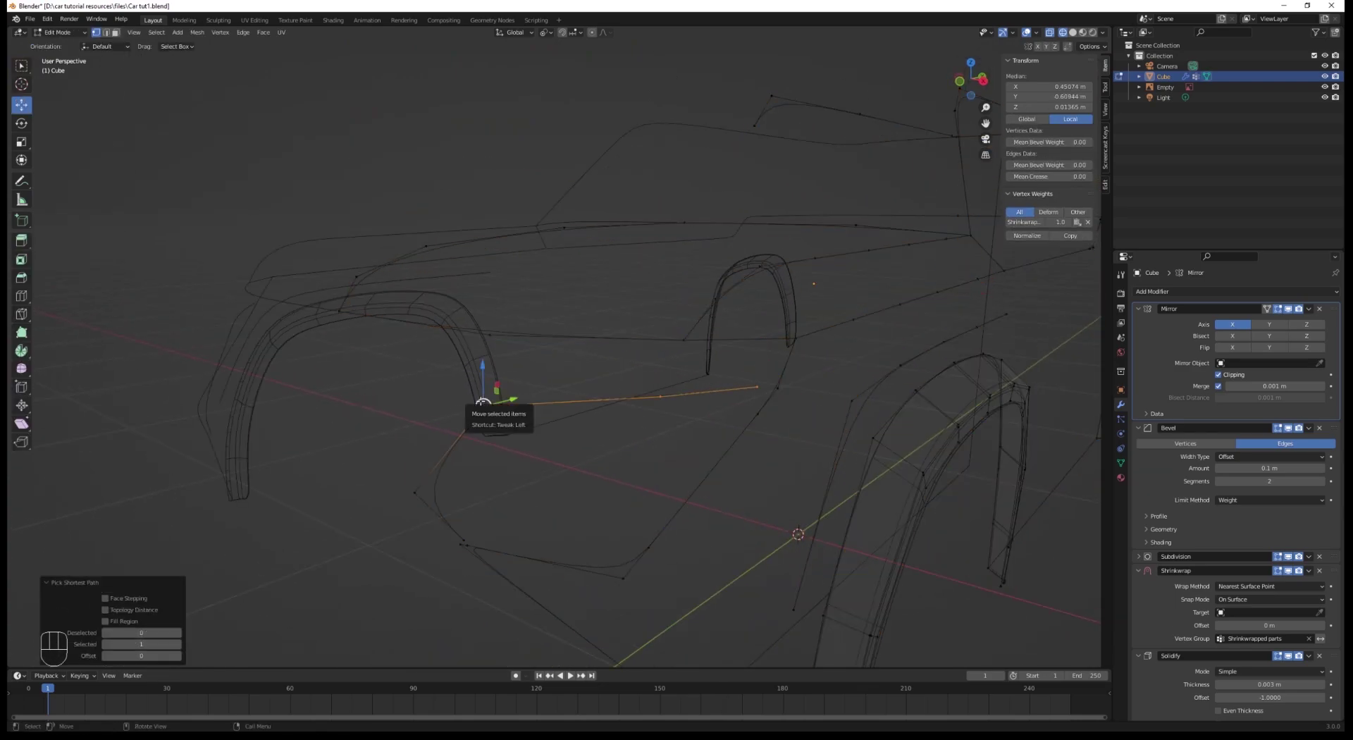
pyautogui.press('KP_3')
pyautogui.press('g')
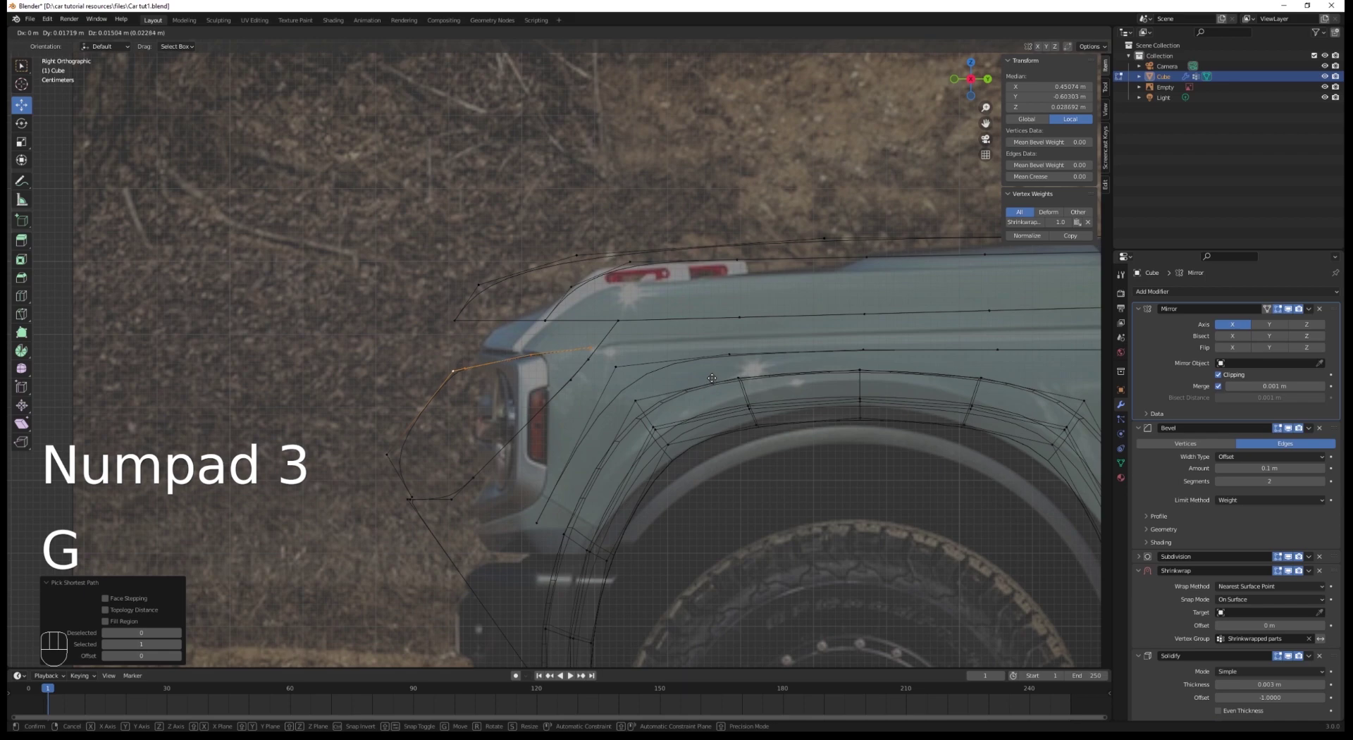
pyautogui.click(712, 377)
pyautogui.scroll(2, 663, 370)
# Step: Reposition the two vertices on the fender's front edge beside the headlight outline's outer end
pyautogui.click(602, 361)
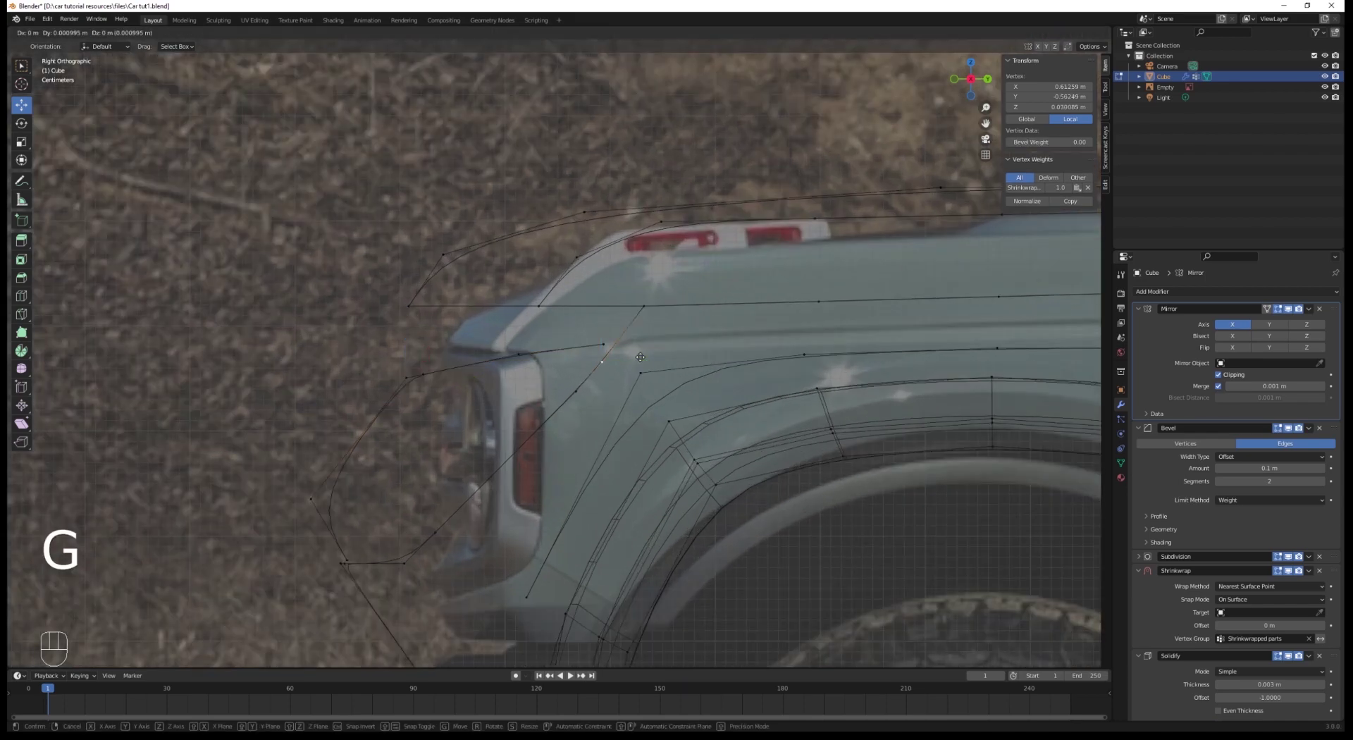
pyautogui.click(654, 344)
pyautogui.press('a')
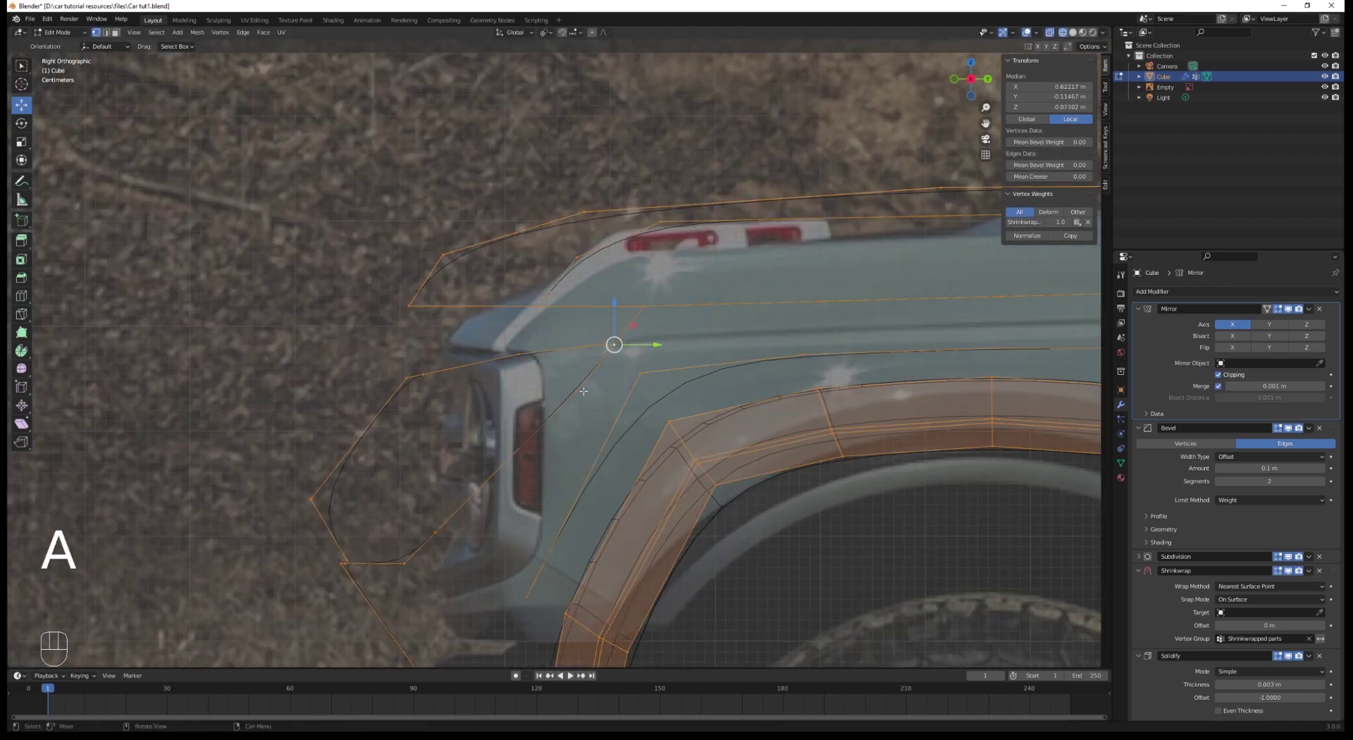
pyautogui.click(583, 391)
pyautogui.moveTo(621, 391); pyautogui.dragTo(614, 391)
pyautogui.press('Tab')
pyautogui.scroll(-7, 582, 329)
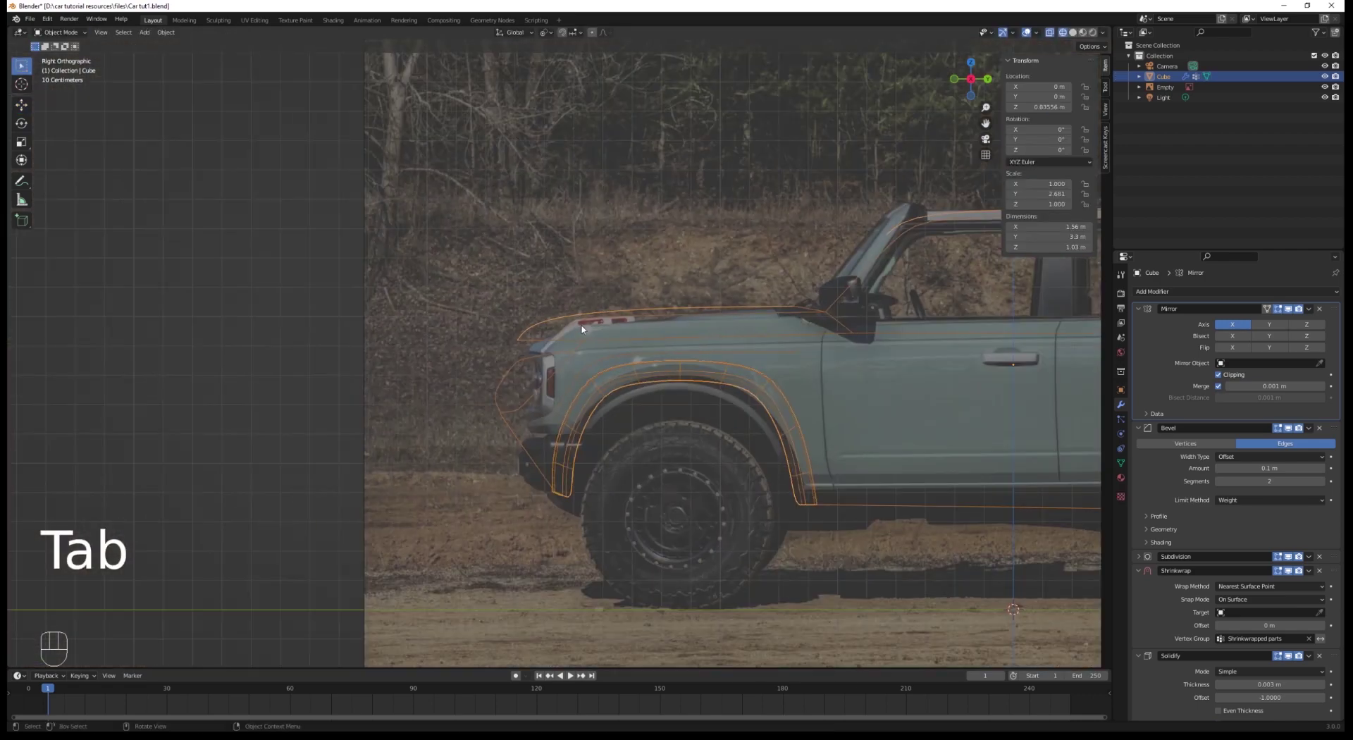
# Step: Nudge one more vertex at the front corner along a single axis to refine the outline
pyautogui.hotkey('alt', 'a')
pyautogui.moveTo(583, 329); pyautogui.dragTo(516, 367, button='middle')
pyautogui.scroll(5, 541, 348)
pyautogui.press('Tab')
pyautogui.press('a')
pyautogui.click(474, 376)
pyautogui.moveTo(498, 364); pyautogui.dragTo(498, 364)
pyautogui.press('a')
pyautogui.moveTo(541, 376); pyautogui.dragTo(631, 327, button='middle')
# Step: Examine the whole body mesh against the side reference image, focusing on the front end
pyautogui.press('Tab')
pyautogui.press('KP_3')
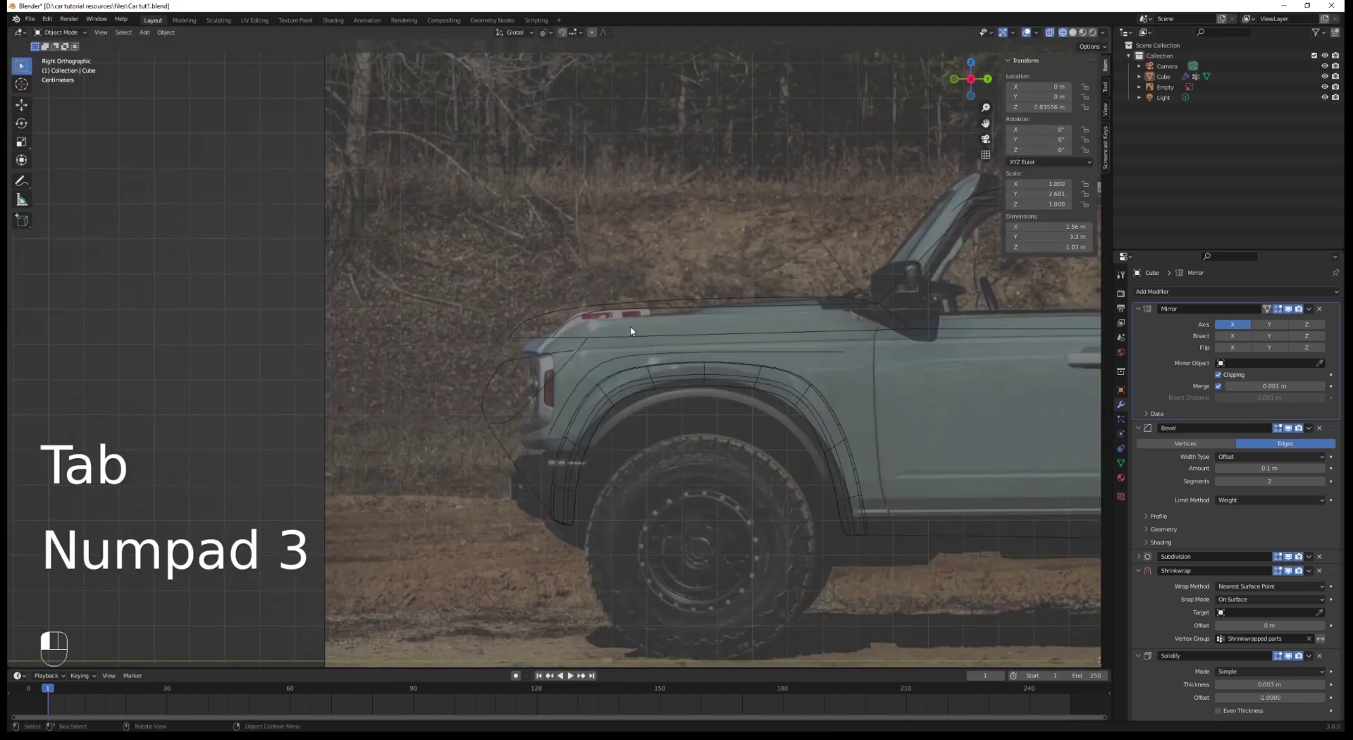
pyautogui.click(634, 338)
pyautogui.scroll(-4, 669, 359)
pyautogui.keyDown('shift'); pyautogui.moveTo(725, 372); pyautogui.dragTo(681, 378, button='middle'); pyautogui.keyUp('shift')
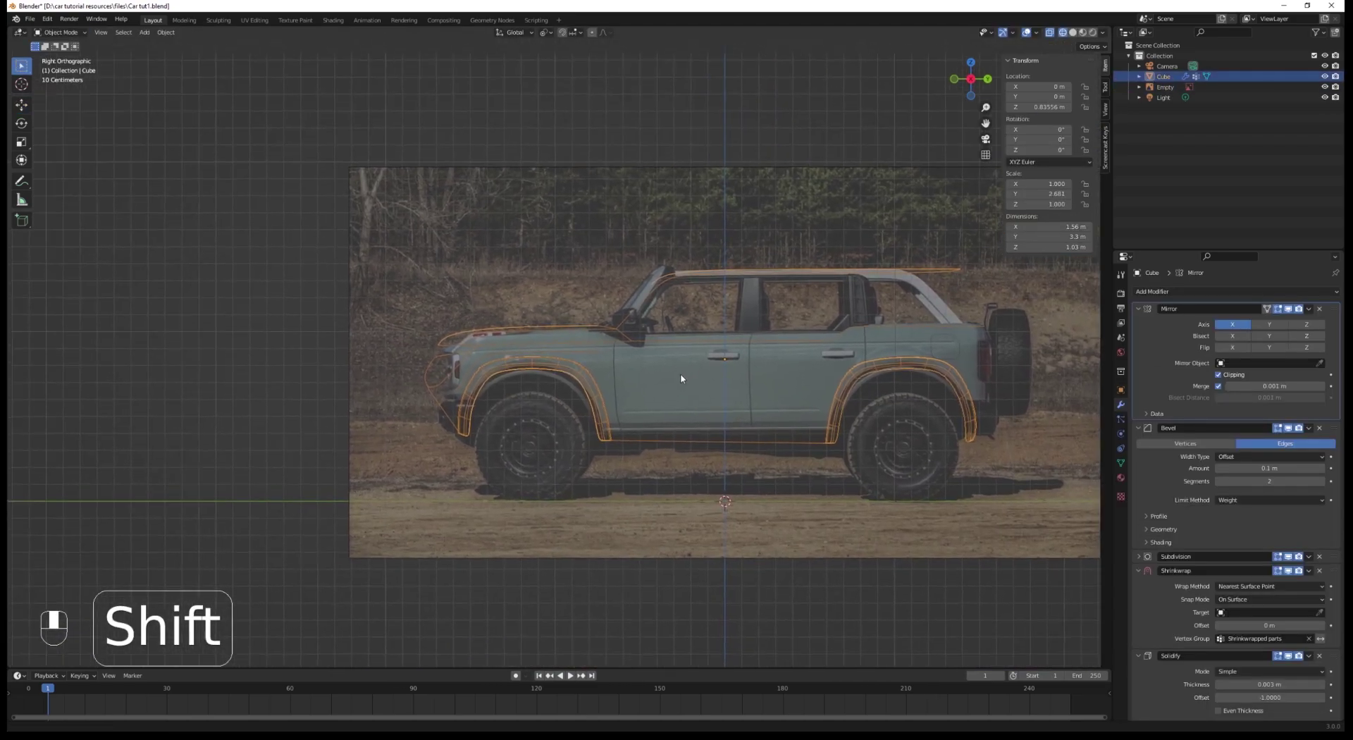
pyautogui.scroll(7, 437, 352)
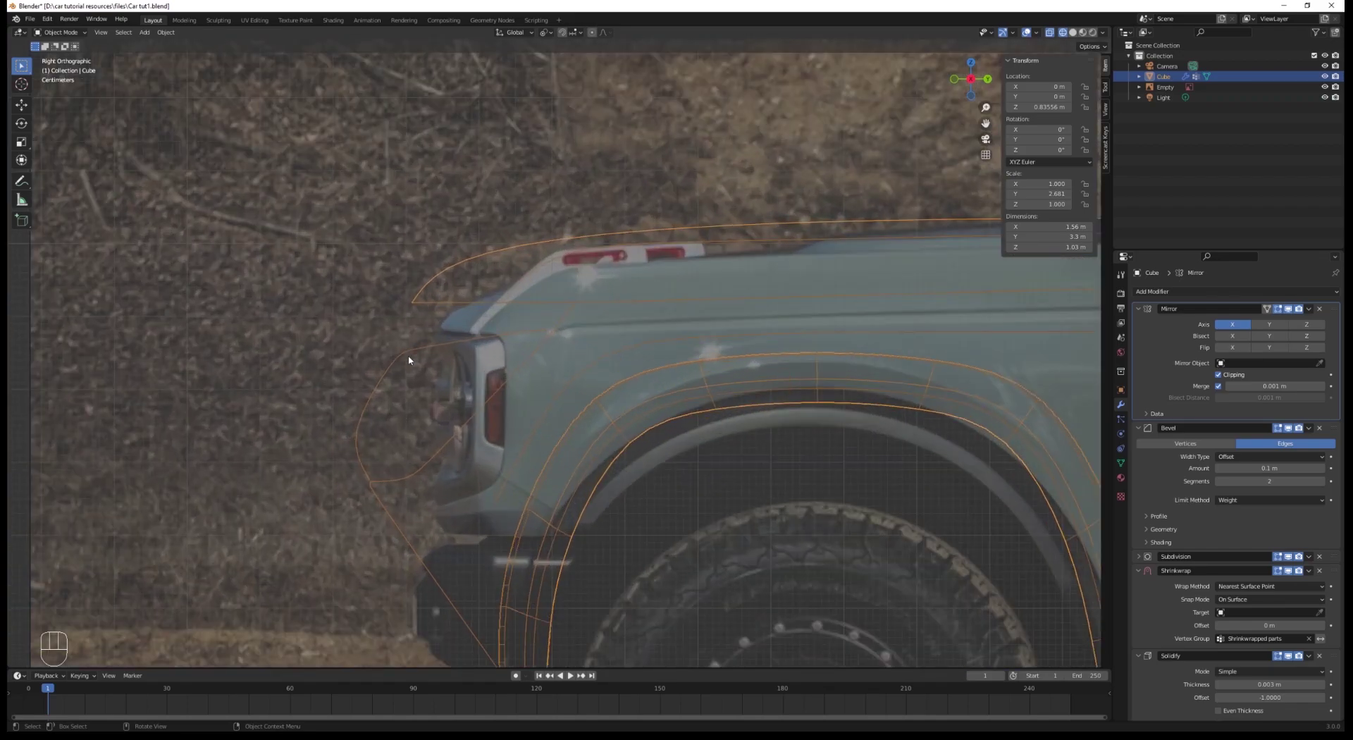
pyautogui.moveTo(409, 361); pyautogui.dragTo(451, 377, button='middle')
# Step: Delete the two short edges that join the hood's front edge to the nose edge below it
pyautogui.press('Tab')
pyautogui.press('a')
pyautogui.keyDown('shift'); pyautogui.moveTo(451, 377); pyautogui.dragTo(547, 401, button='middle'); pyautogui.keyUp('shift')
pyautogui.scroll(1, 548, 402)
pyautogui.moveTo(550, 401); pyautogui.dragTo(399, 346, button='middle')
pyautogui.scroll(2, 493, 348)
pyautogui.click(352, 320)
pyautogui.keyDown('shift'); pyautogui.click(773, 392); pyautogui.keyUp('shift')
pyautogui.press('x')
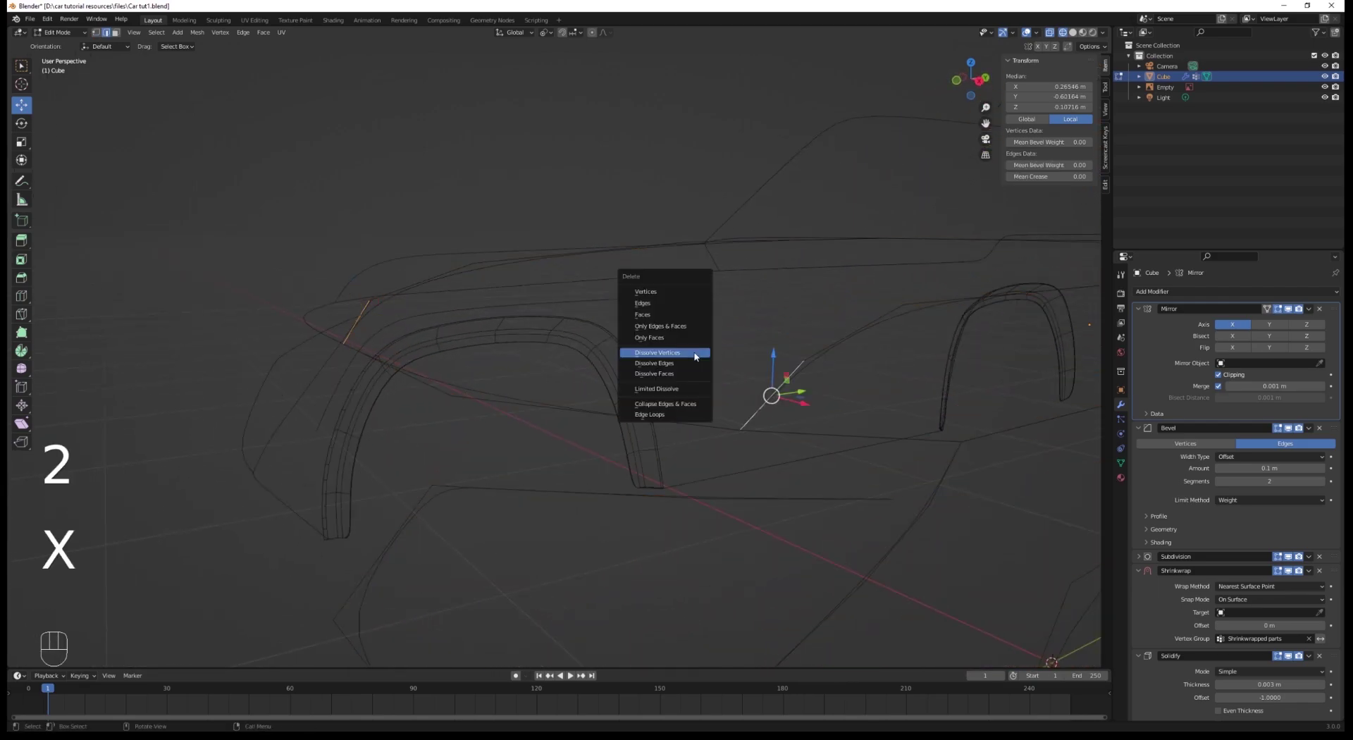
pyautogui.click(639, 308)
# Step: Select the nose edge from the centre line outward and extrude it up and rearward into a strip of faces
pyautogui.press('1')
pyautogui.click(345, 343)
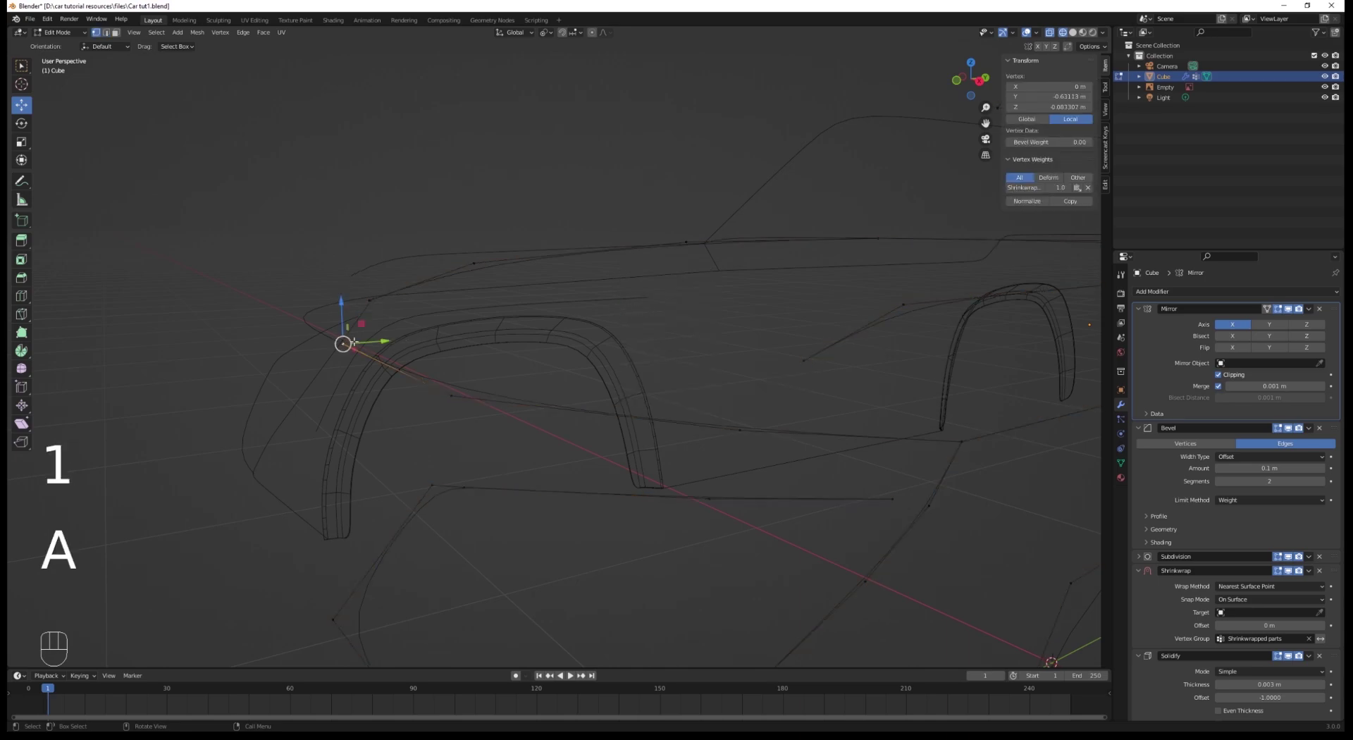
pyautogui.keyDown('ctrl'); pyautogui.click(749, 431); pyautogui.keyUp('ctrl')
pyautogui.press('KP_3')
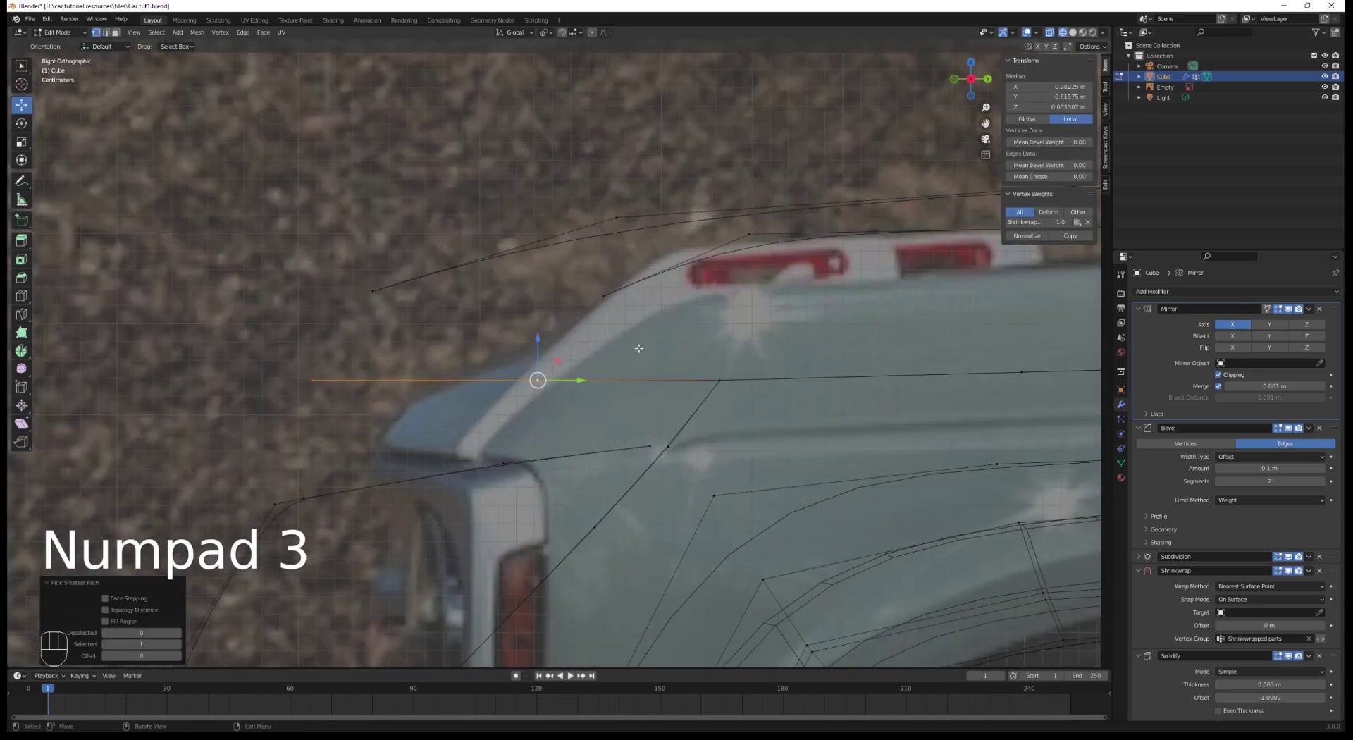
pyautogui.press('e')
pyautogui.click(677, 317)
pyautogui.press('a')
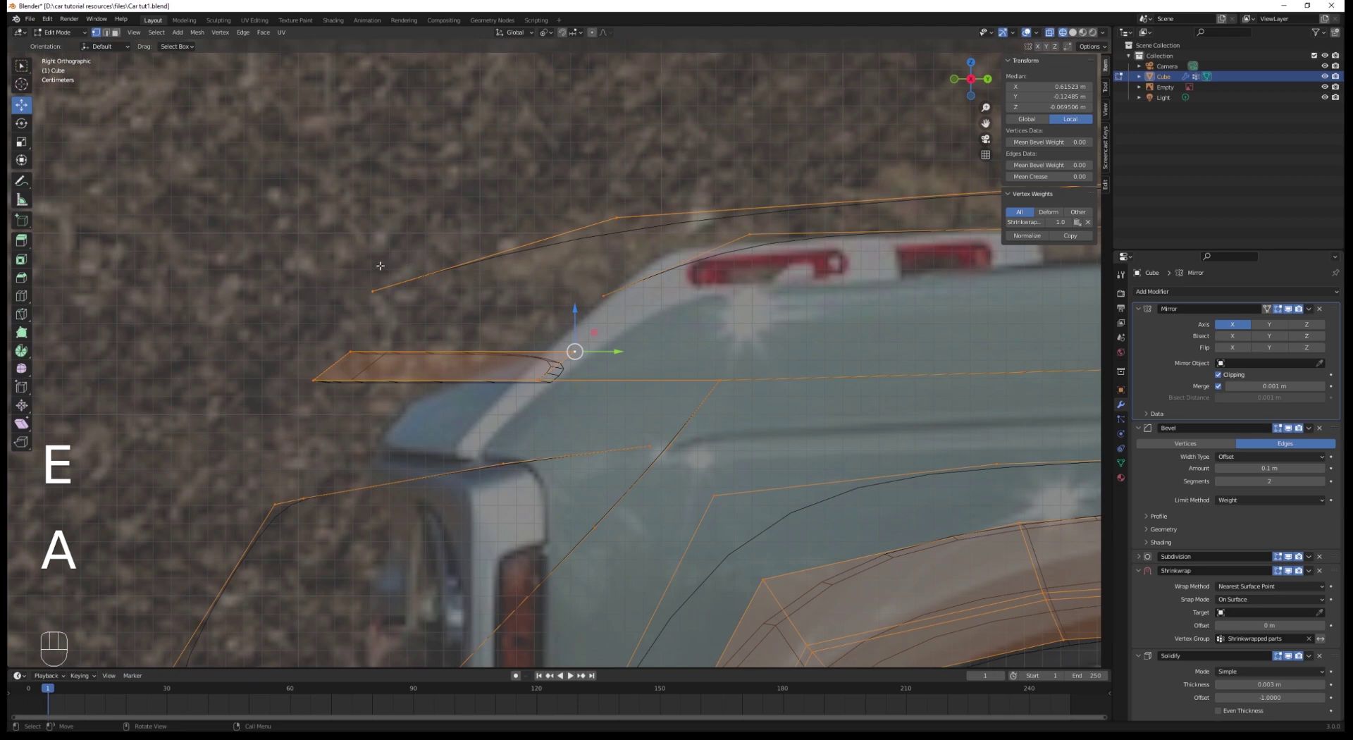
# Step: Move the hood front's two open end vertices down and rearward, and shift the outer one slightly further along Y
pyautogui.moveTo(590, 312); pyautogui.dragTo(662, 315)
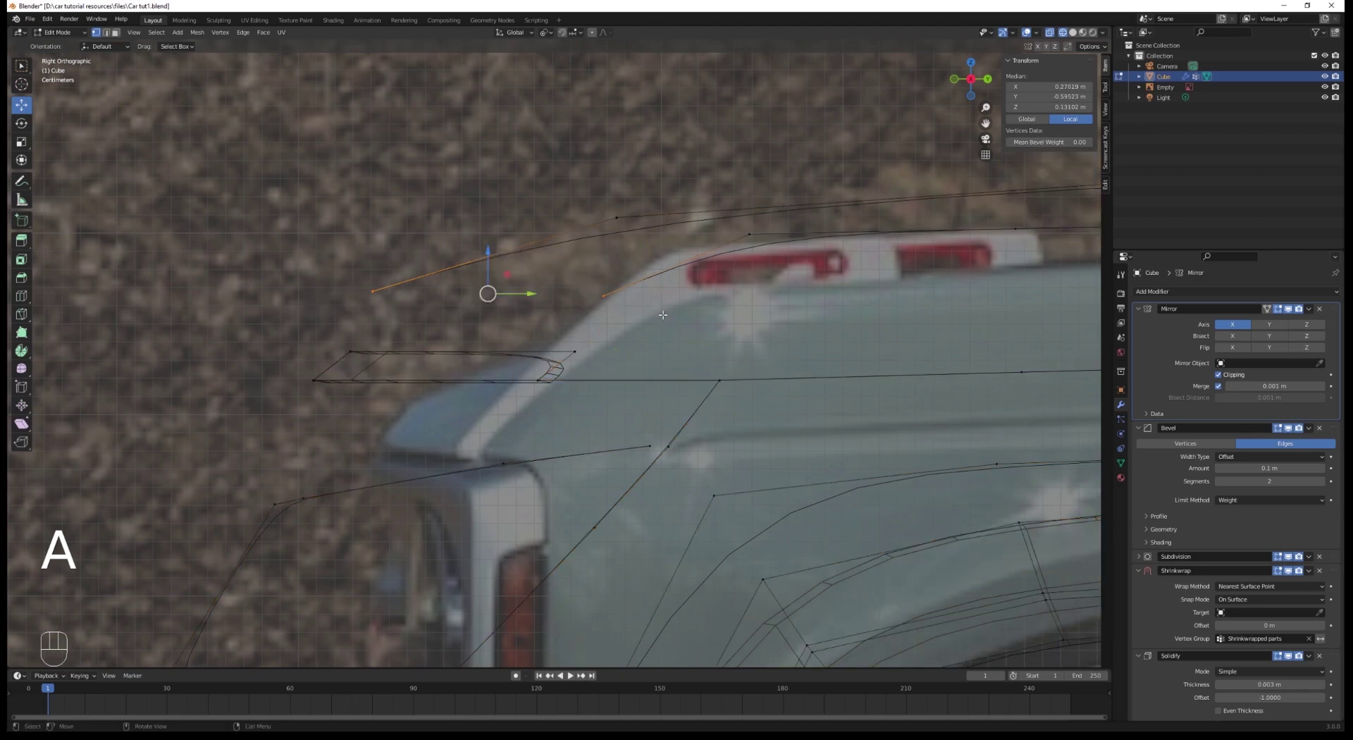
pyautogui.click(697, 328)
pyautogui.press('a')
pyautogui.click(649, 314)
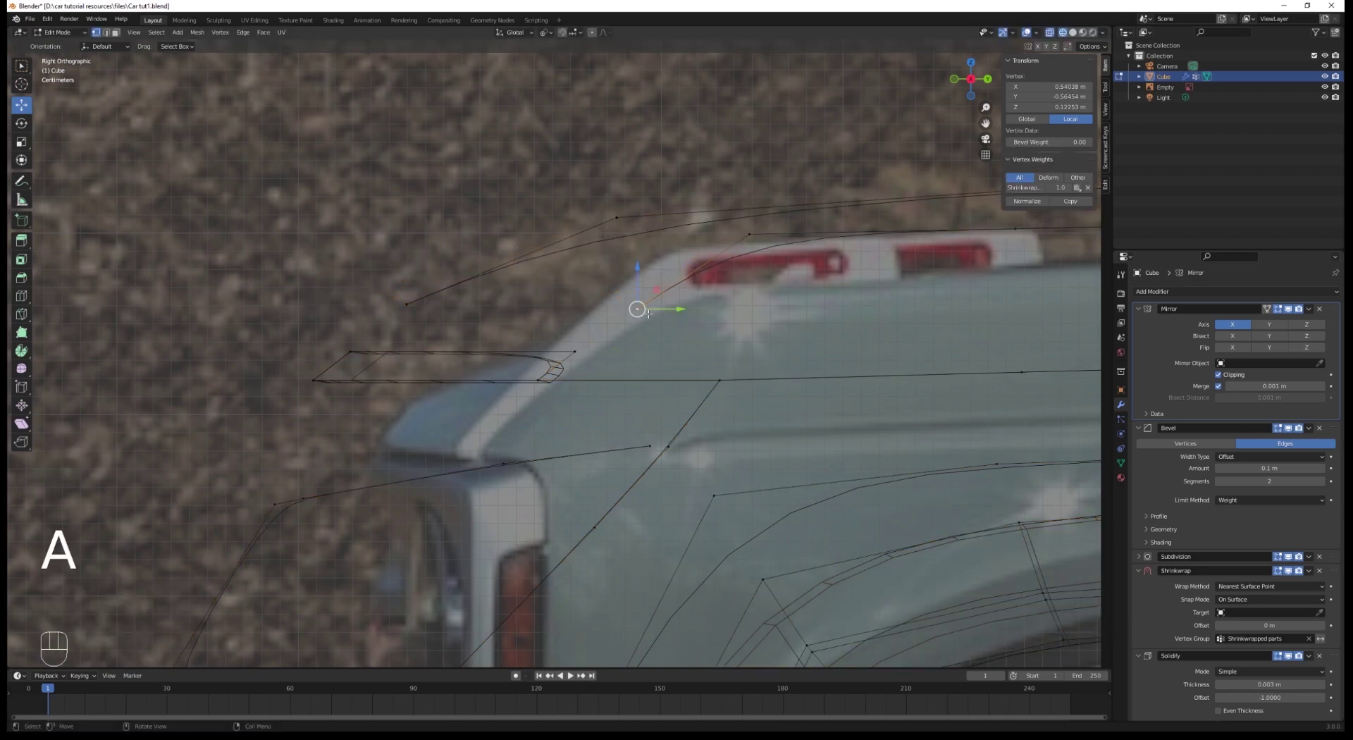
pyautogui.click(687, 321)
# Step: Connect the hood's two open front ends to the upper corners of the extruded nose strip with edges
pyautogui.keyDown('shift'); pyautogui.click(575, 351); pyautogui.keyUp('shift')
pyautogui.press('f')
pyautogui.press('a')
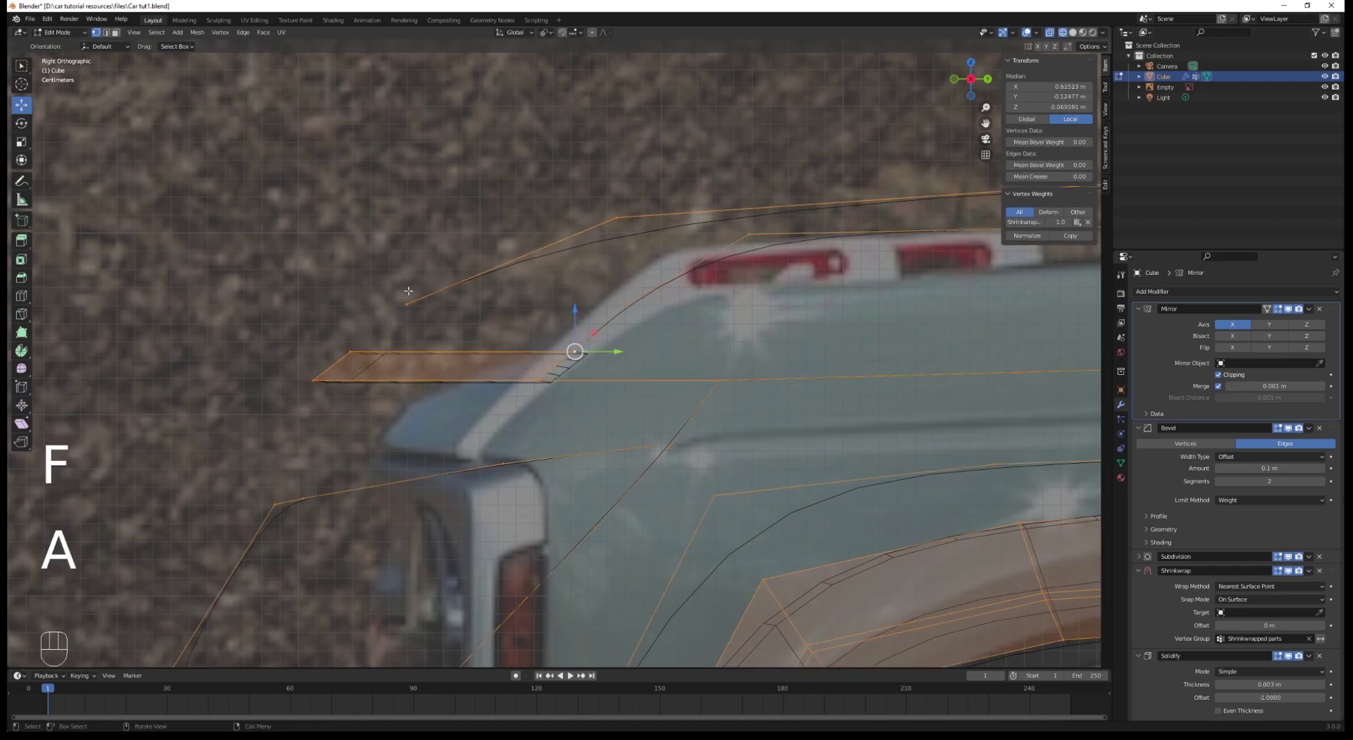
pyautogui.click(407, 303)
pyautogui.press('f')
pyautogui.moveTo(350, 341); pyautogui.dragTo(580, 387, button='middle')
pyautogui.press('Tab')
pyautogui.press('Tab')
pyautogui.press('a')
pyautogui.scroll(3, 531, 387)
pyautogui.scroll(-3, 471, 363)
pyautogui.scroll(3, 580, 387)
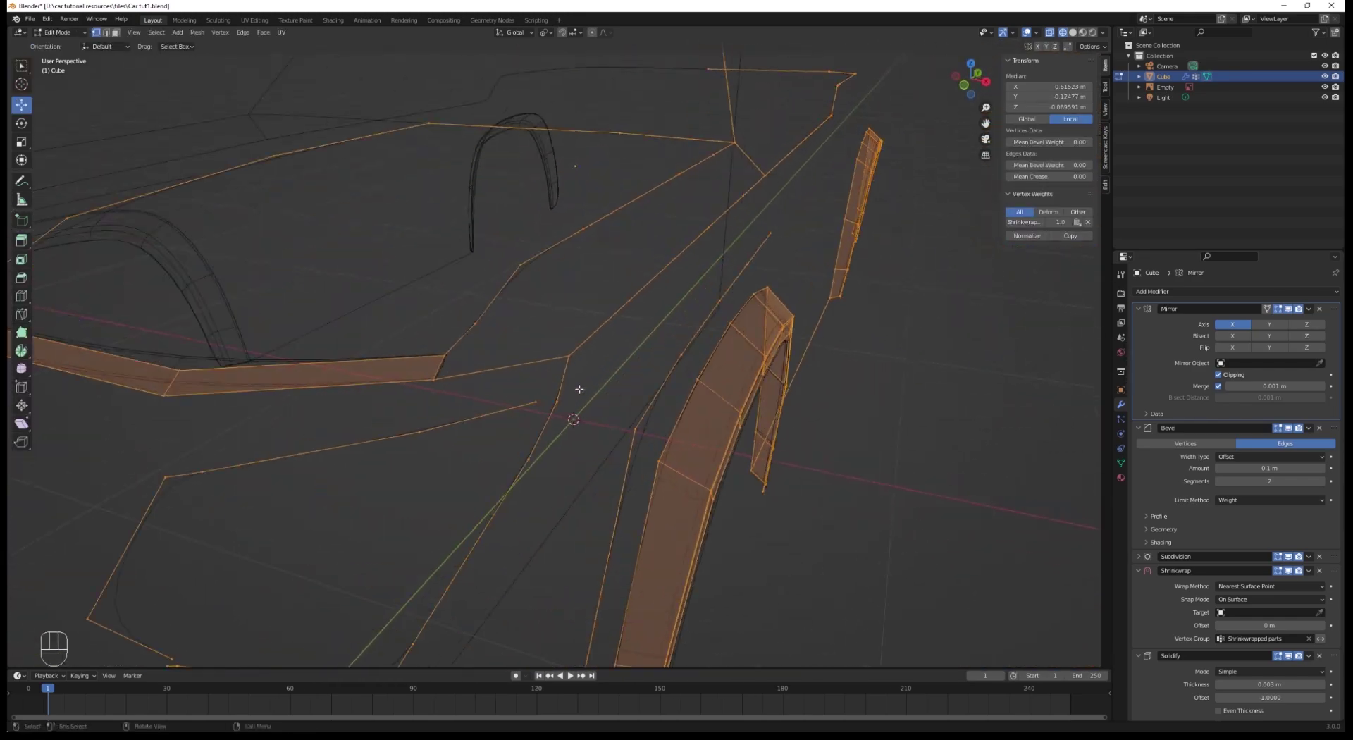
# Step: Move the hood's front corner vertex about 0.011 m inward along X
pyautogui.click(571, 357)
pyautogui.moveTo(432, 320); pyautogui.dragTo(543, 437, button='middle')
pyautogui.press('a')
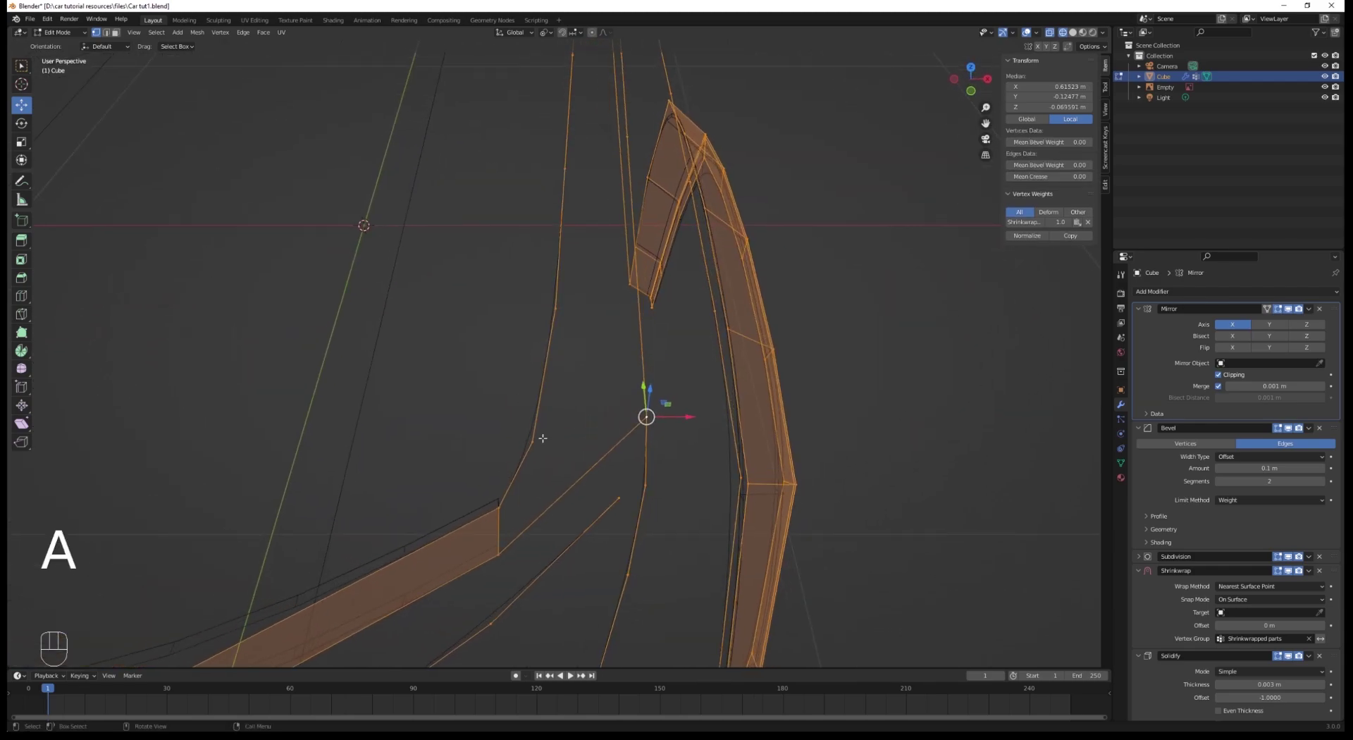
pyautogui.click(534, 442)
pyautogui.moveTo(547, 437); pyautogui.dragTo(544, 437)
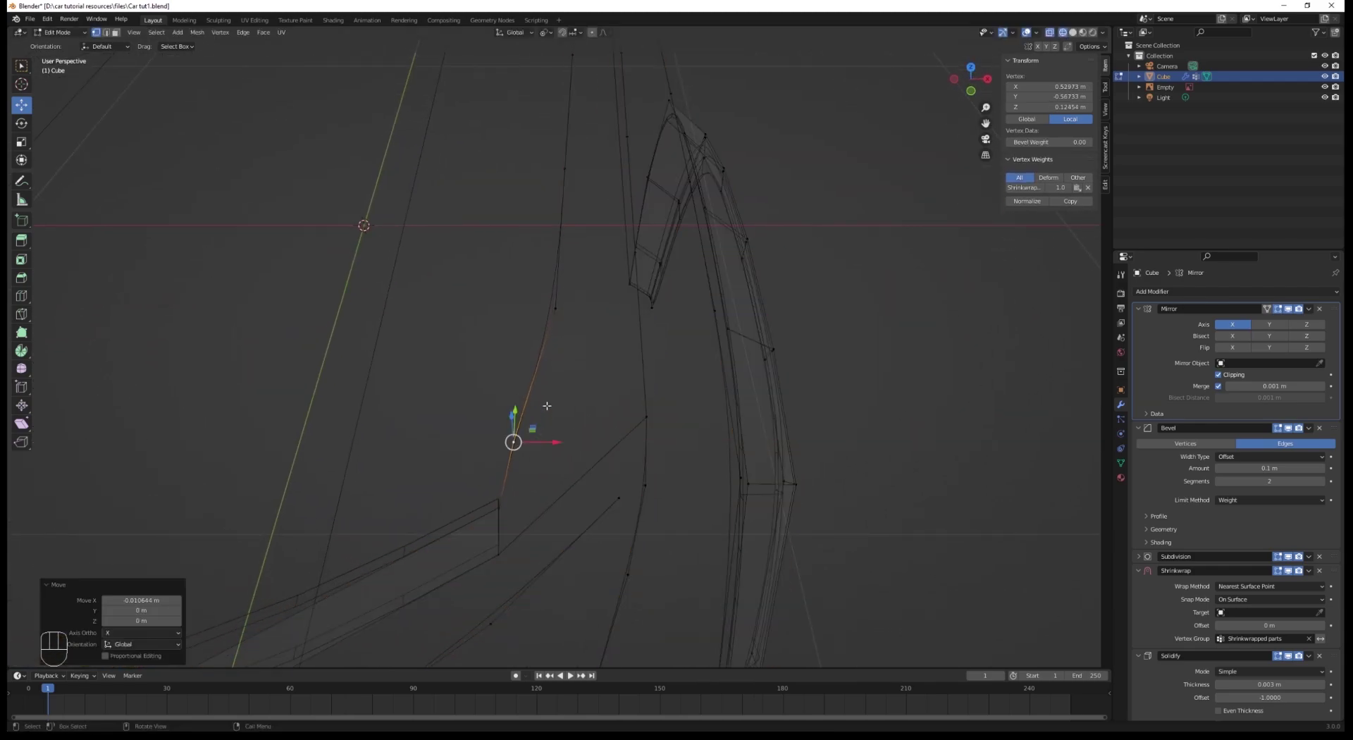
pyautogui.moveTo(544, 436); pyautogui.dragTo(548, 462, button='middle')
# Step: Adjust the next two hood-side vertices sideways to smooth the curve behind the front corner
pyautogui.press('a')
pyautogui.click(562, 363)
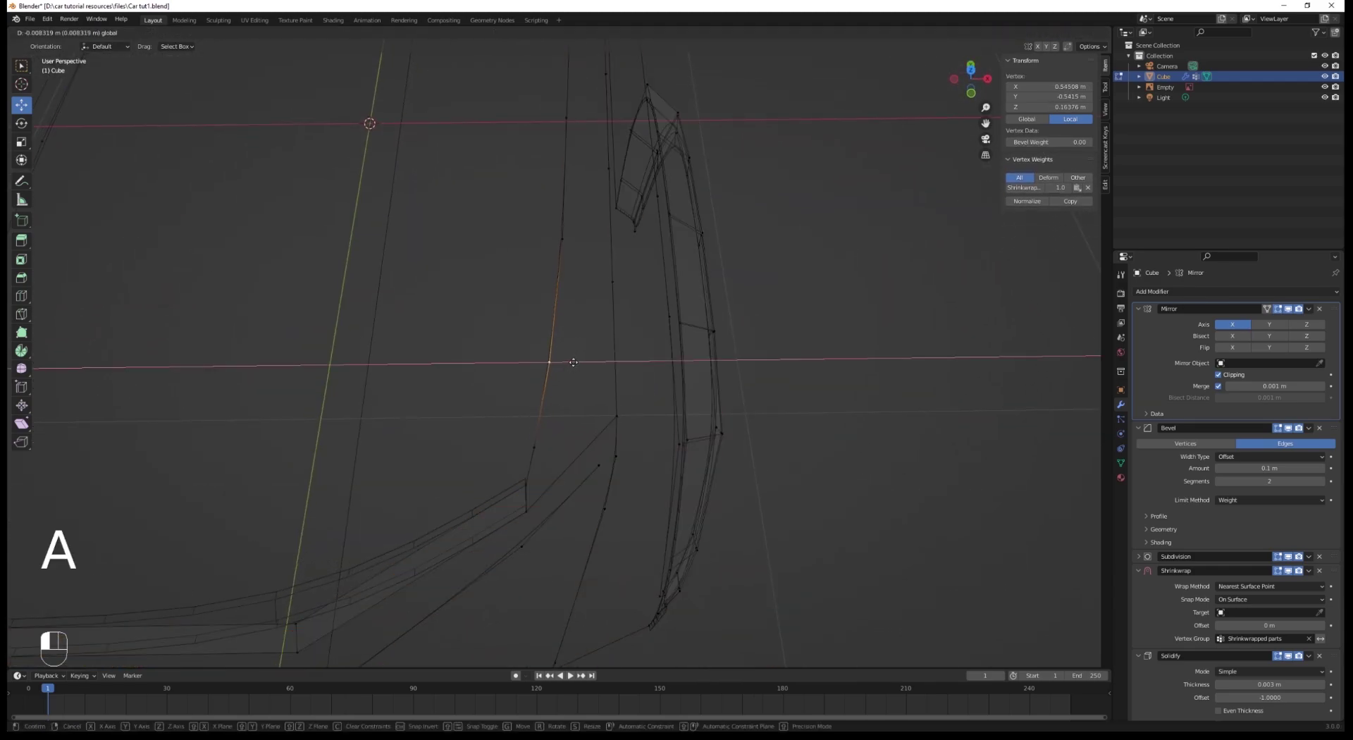
pyautogui.moveTo(574, 362); pyautogui.dragTo(572, 362)
pyautogui.press('a')
pyautogui.moveTo(570, 350); pyautogui.dragTo(568, 383, button='middle')
pyautogui.moveTo(580, 301); pyautogui.dragTo(586, 305)
pyautogui.press('a')
pyautogui.moveTo(583, 396); pyautogui.dragTo(683, 417, button='middle')
pyautogui.press('Tab')
pyautogui.scroll(-4, 616, 365)
pyautogui.scroll(3, 525, 353)
pyautogui.press('Tab')
# Step: Select the headlight outline's lower edge and extrude it about 0.014 m rearward along Y
pyautogui.press('a')
pyautogui.scroll(3, 709, 353)
pyautogui.scroll(2, 683, 417)
pyautogui.moveTo(634, 465); pyautogui.dragTo(640, 436, button='middle')
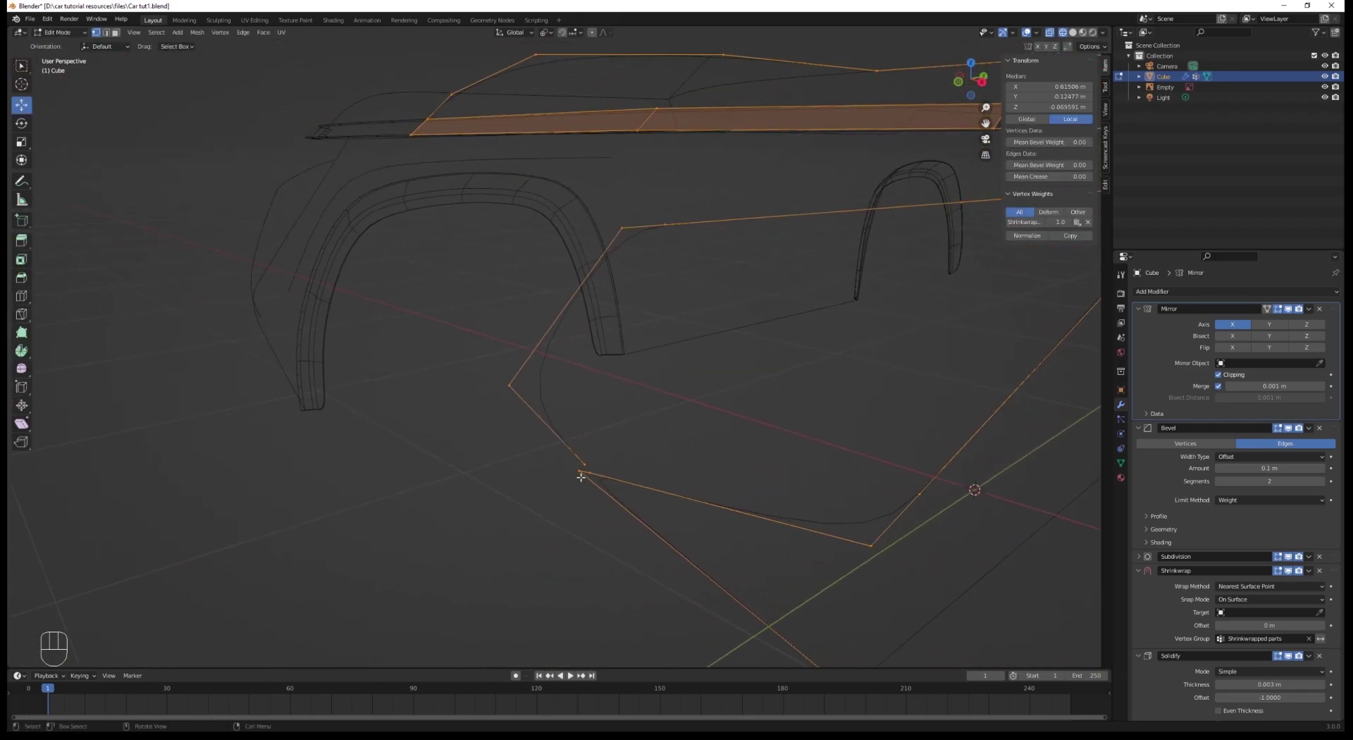
pyautogui.click(583, 474)
pyautogui.keyDown('ctrl'); pyautogui.click(827, 531); pyautogui.keyUp('ctrl')
pyautogui.keyDown('shift'); pyautogui.moveTo(827, 532); pyautogui.dragTo(718, 489, button='middle'); pyautogui.keyUp('shift')
pyautogui.press('e')
pyautogui.middleClick(632, 486)
pyautogui.click(645, 481)
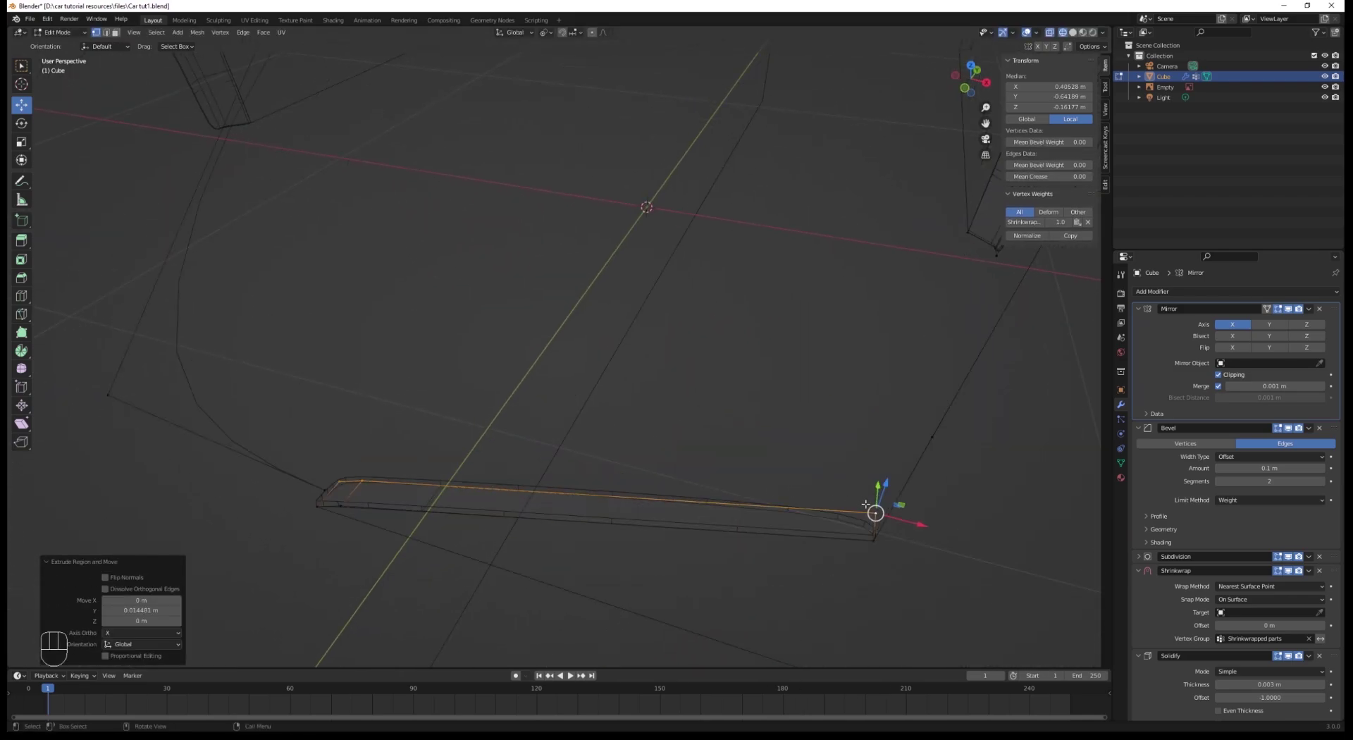
# Step: Delete the vertices of the newly extruded strip along the headlight outline's lower edge
pyautogui.press('x')
pyautogui.click(650, 412)
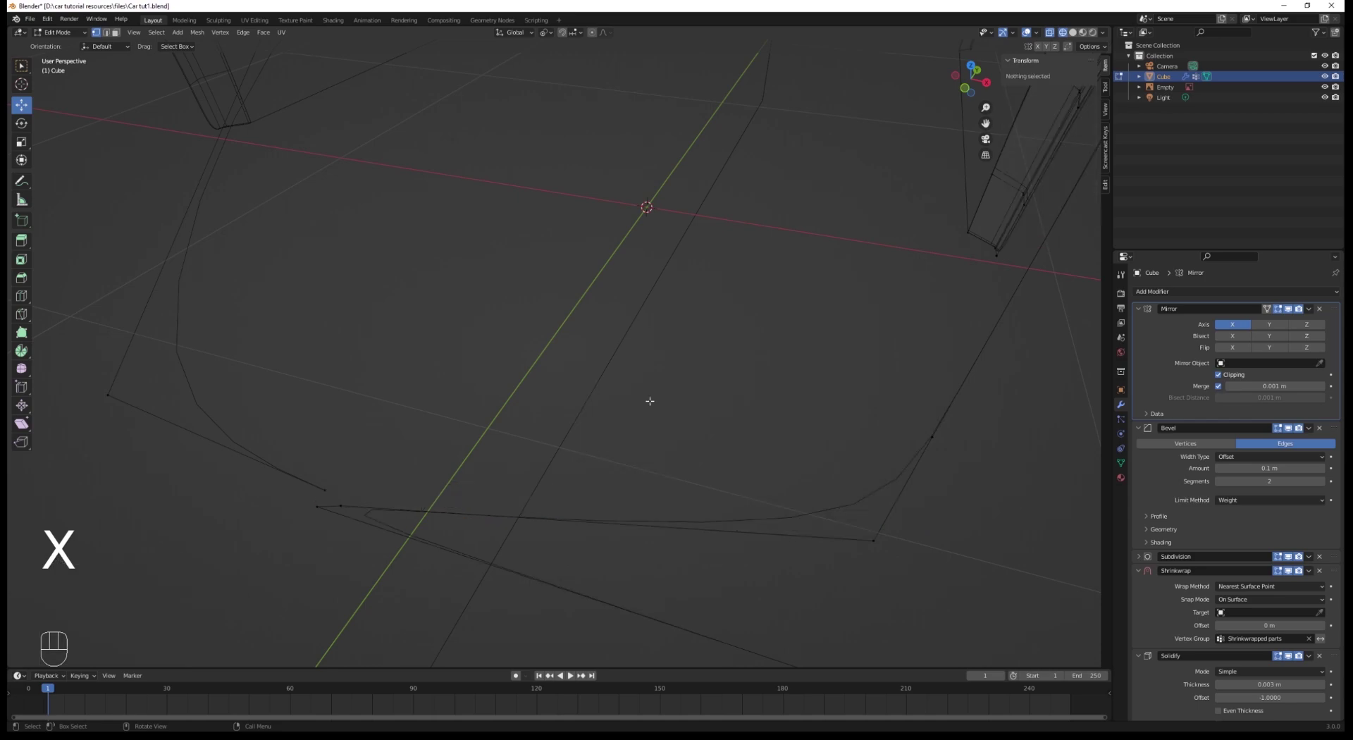
pyautogui.moveTo(650, 399); pyautogui.dragTo(568, 421, button='middle')
pyautogui.press('a')
# Step: Select the body edge running above the front wheel arch and extrude it about 0.023 m upward along Z
pyautogui.moveTo(680, 420); pyautogui.dragTo(640, 403, button='middle')
pyautogui.keyDown('shift'); pyautogui.moveTo(712, 338); pyautogui.dragTo(629, 358, button='middle'); pyautogui.keyUp('shift')
pyautogui.scroll(1, 671, 363)
pyautogui.keyDown('shift'); pyautogui.moveTo(629, 358); pyautogui.dragTo(743, 395, button='middle'); pyautogui.keyUp('shift')
pyautogui.scroll(1, 593, 404)
pyautogui.click(416, 386)
pyautogui.keyDown('ctrl'); pyautogui.click(1003, 354); pyautogui.keyUp('ctrl')
pyautogui.press('KP_3')
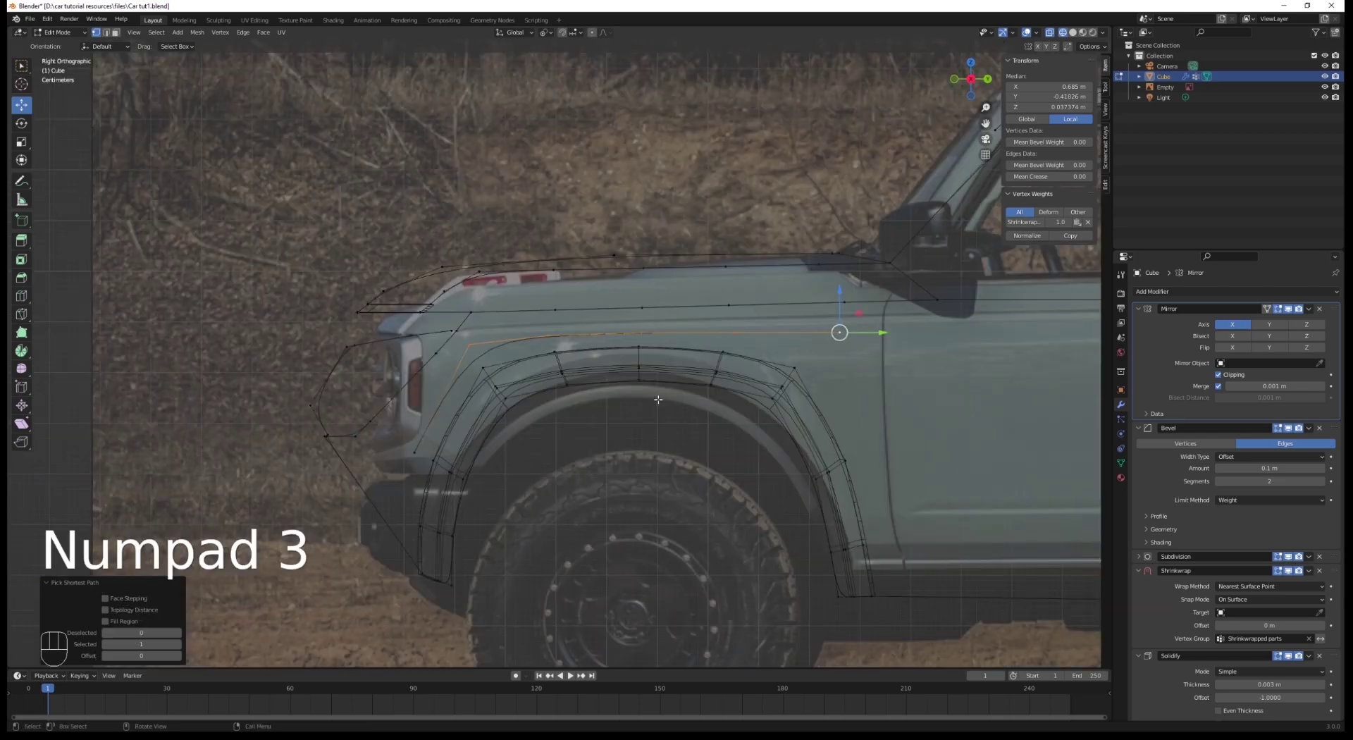
pyautogui.scroll(3, 863, 383)
pyautogui.press('e')
pyautogui.press('z')
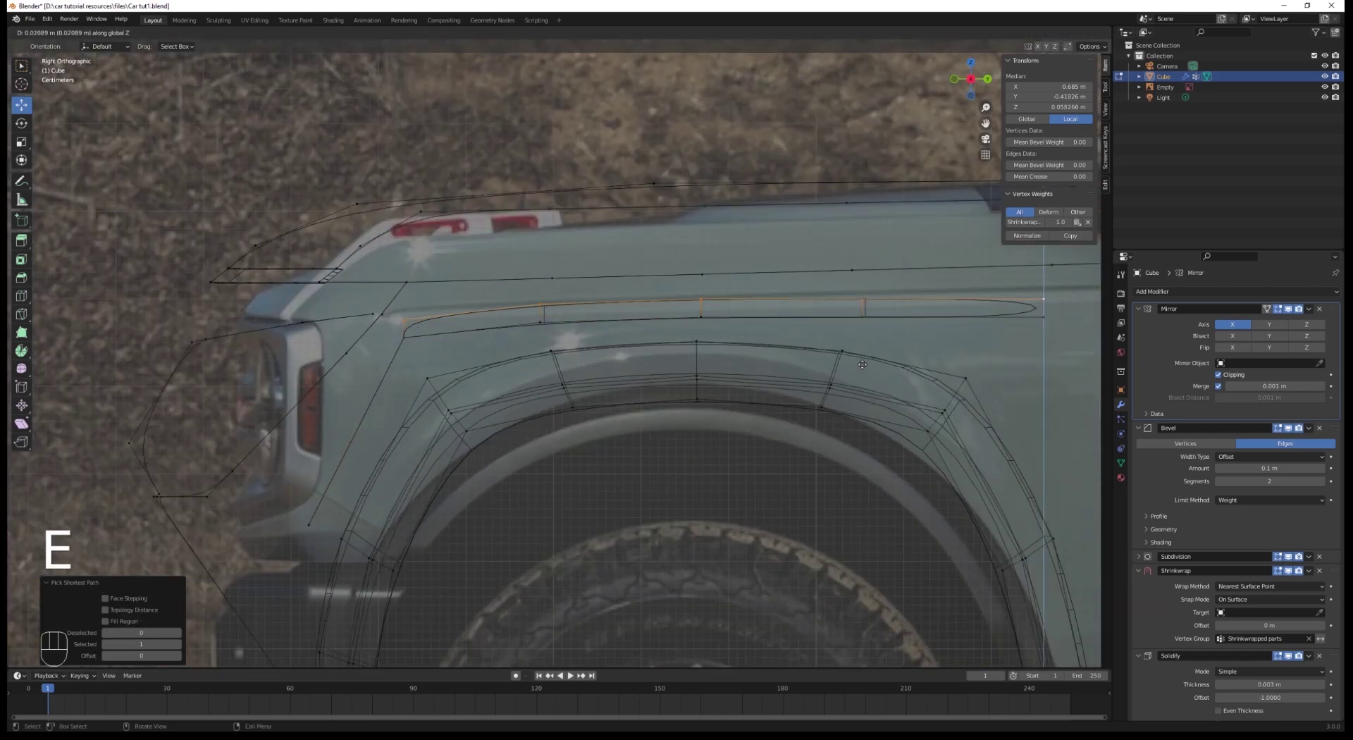
pyautogui.click(863, 363)
pyautogui.scroll(-2, 502, 335)
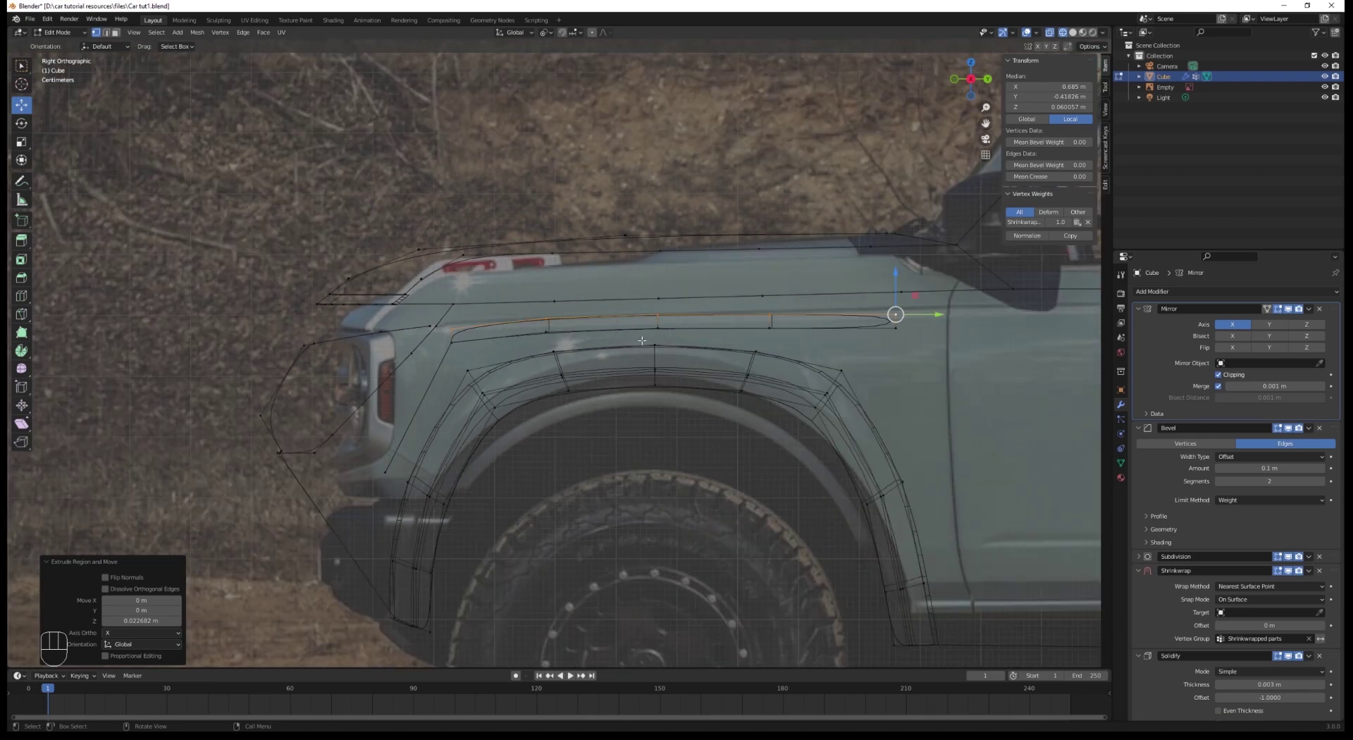
# Step: Select the whole strip above the front wheel arch and move it about 0.016 m down along Z
pyautogui.scroll(1, 502, 334)
pyautogui.keyDown('alt'); pyautogui.keyDown('shift'); pyautogui.click(502, 335); pyautogui.keyUp('shift'); pyautogui.keyUp('alt')
pyautogui.press('g')
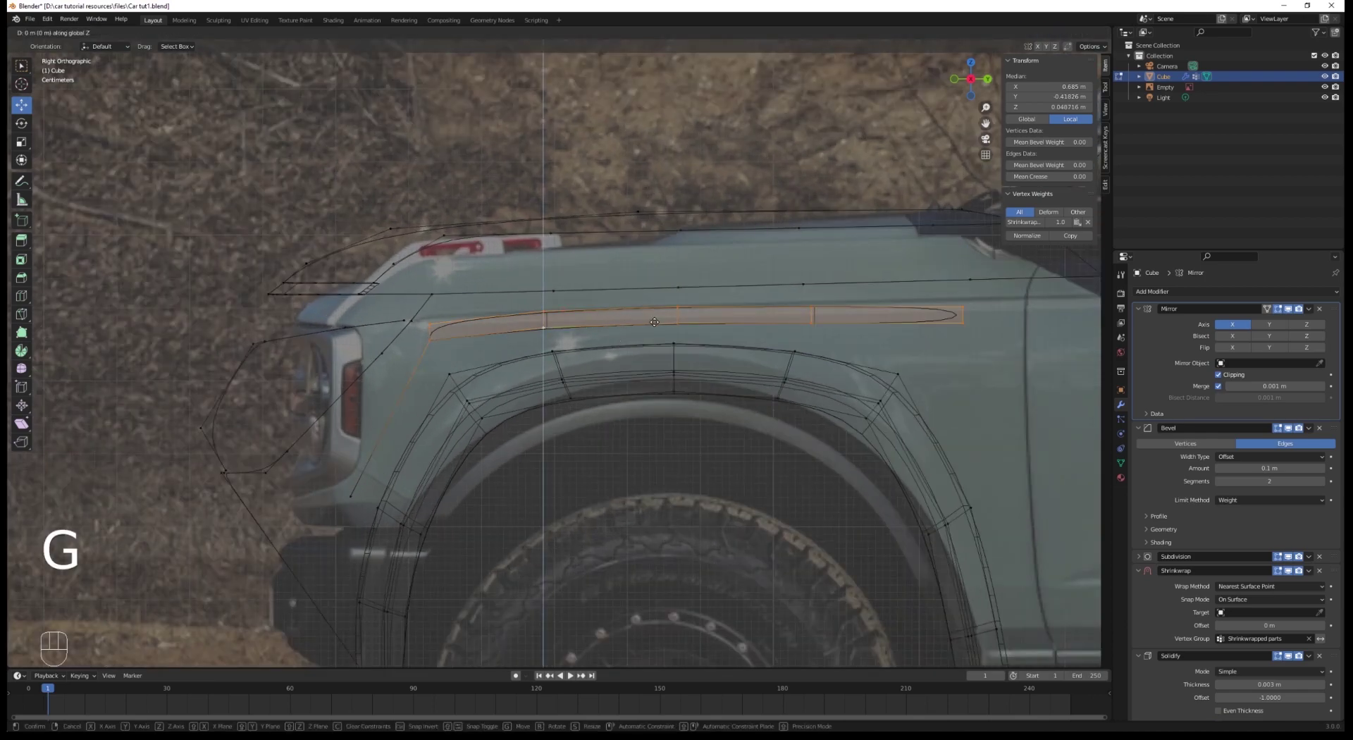
pyautogui.click(654, 333)
# Step: Move the strip's upper edge slightly inward along X
pyautogui.keyDown('alt'); pyautogui.click(653, 330); pyautogui.keyUp('alt')
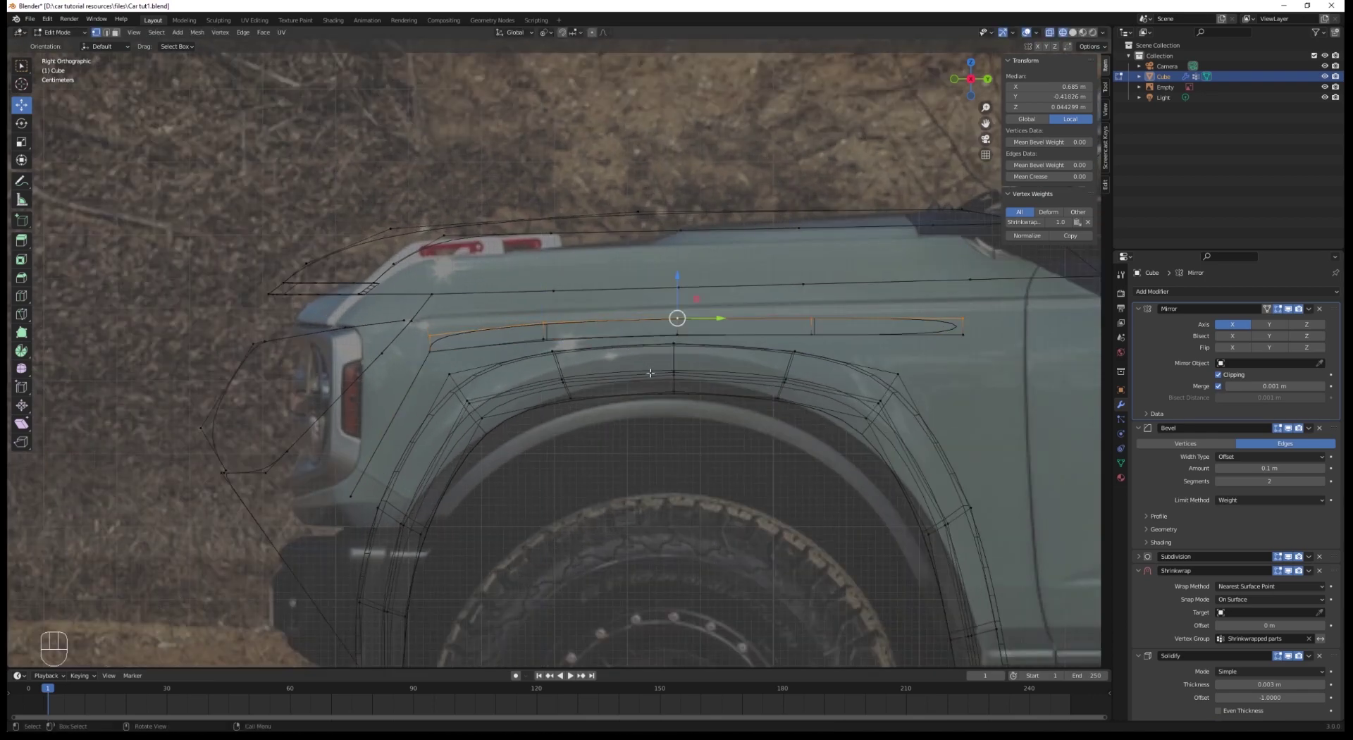
pyautogui.moveTo(653, 330); pyautogui.dragTo(784, 362, button='middle')
pyautogui.press('KP_1')
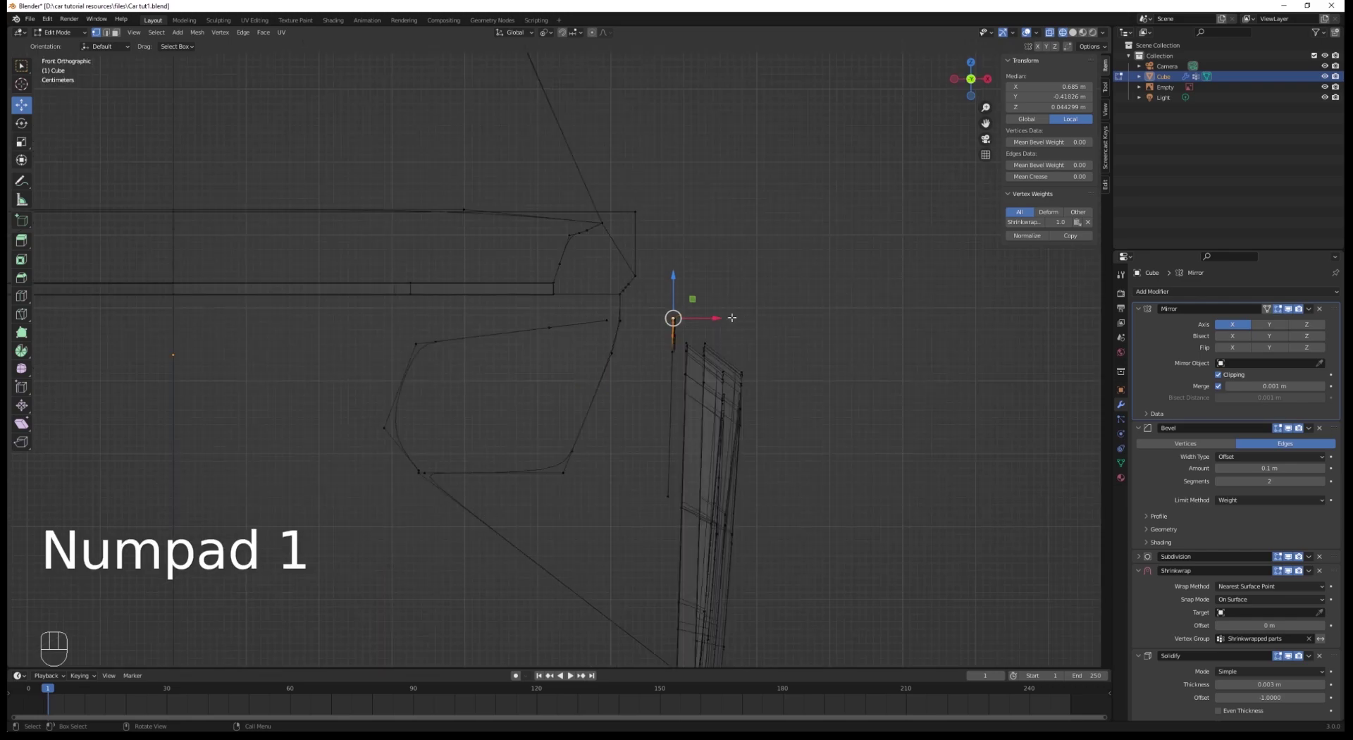
pyautogui.press('g')
pyautogui.press('x')
pyautogui.click(711, 319)
# Step: Move the strip's upper front corner vertex about 0.017 m forward and 0.008 m down to follow the reference
pyautogui.moveTo(710, 319); pyautogui.dragTo(502, 337, button='middle')
pyautogui.scroll(3, 633, 384)
pyautogui.press('a')
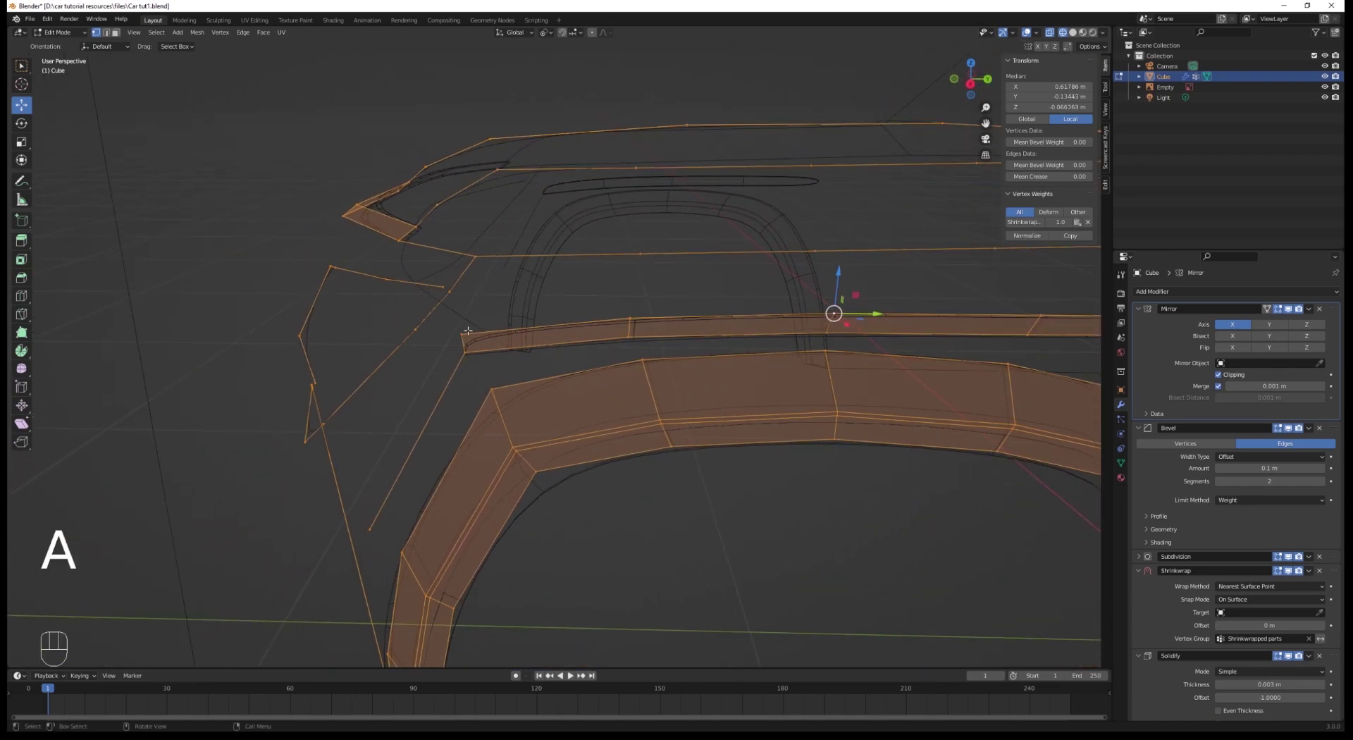
pyautogui.click(465, 332)
pyautogui.press('KP_3')
pyautogui.press('g')
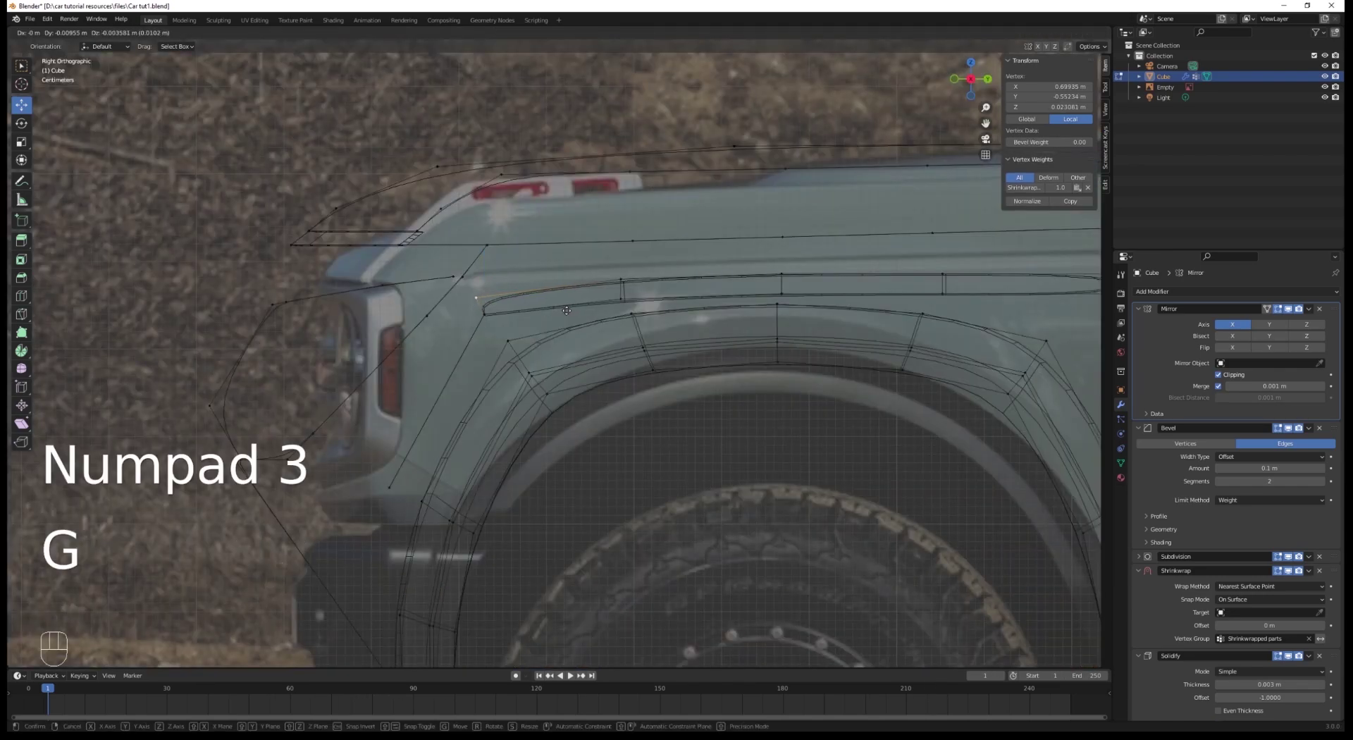
pyautogui.click(564, 310)
# Step: Extrude the strip's upper front vertex about 0.1 m forward and 0.205 m down behind the headlight, and shift the new vertex slightly inward
pyautogui.keyDown('shift'); pyautogui.moveTo(468, 299); pyautogui.dragTo(668, 230, button='middle'); pyautogui.keyUp('shift')
pyautogui.press('e')
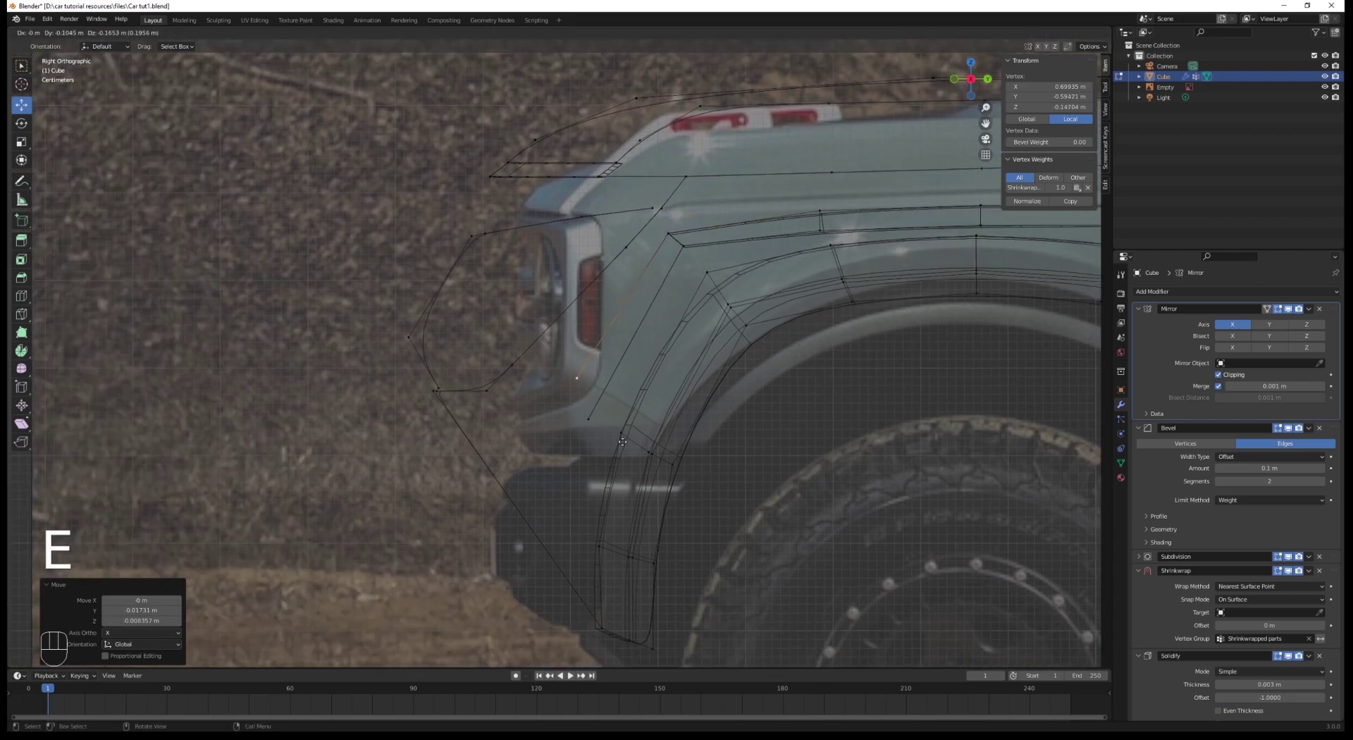
pyautogui.click(624, 476)
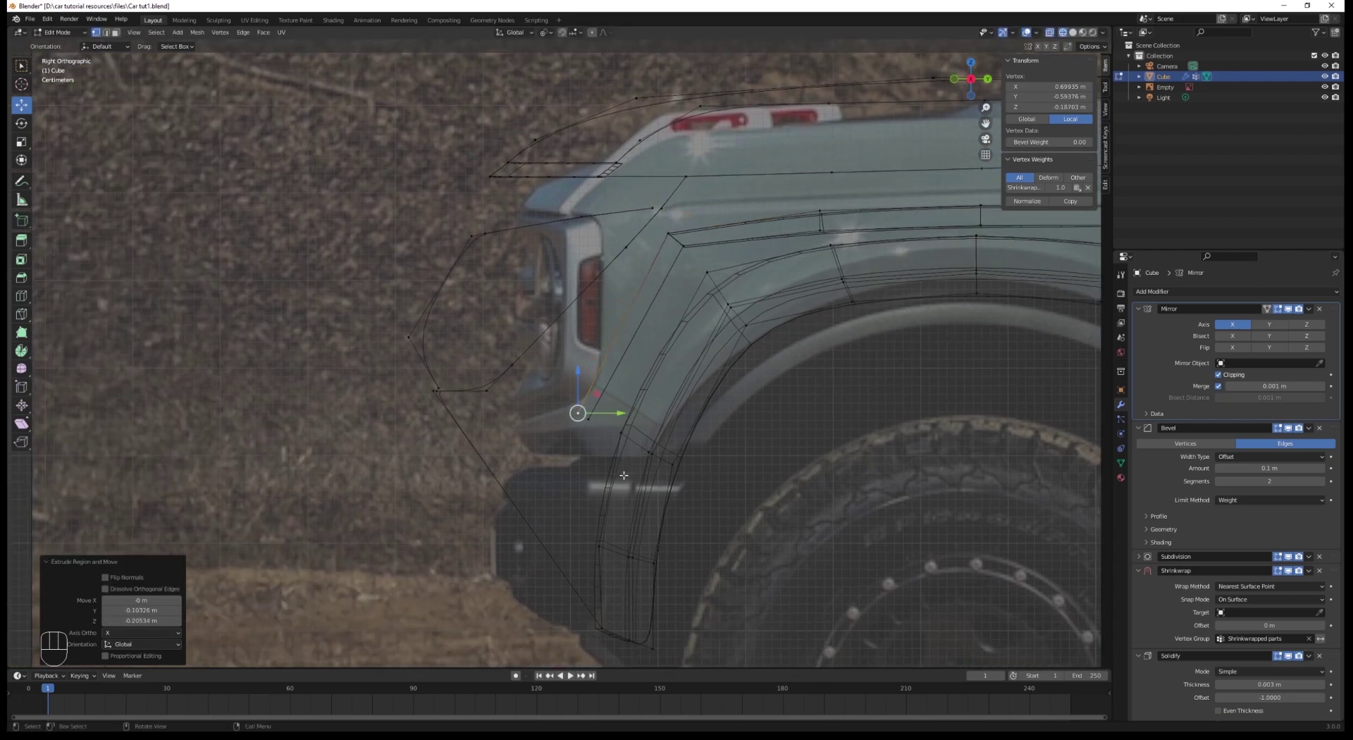
pyautogui.press('KP_1')
pyautogui.moveTo(728, 417); pyautogui.dragTo(718, 413)
pyautogui.press('a')
pyautogui.moveTo(780, 387); pyautogui.dragTo(743, 386, button='middle')
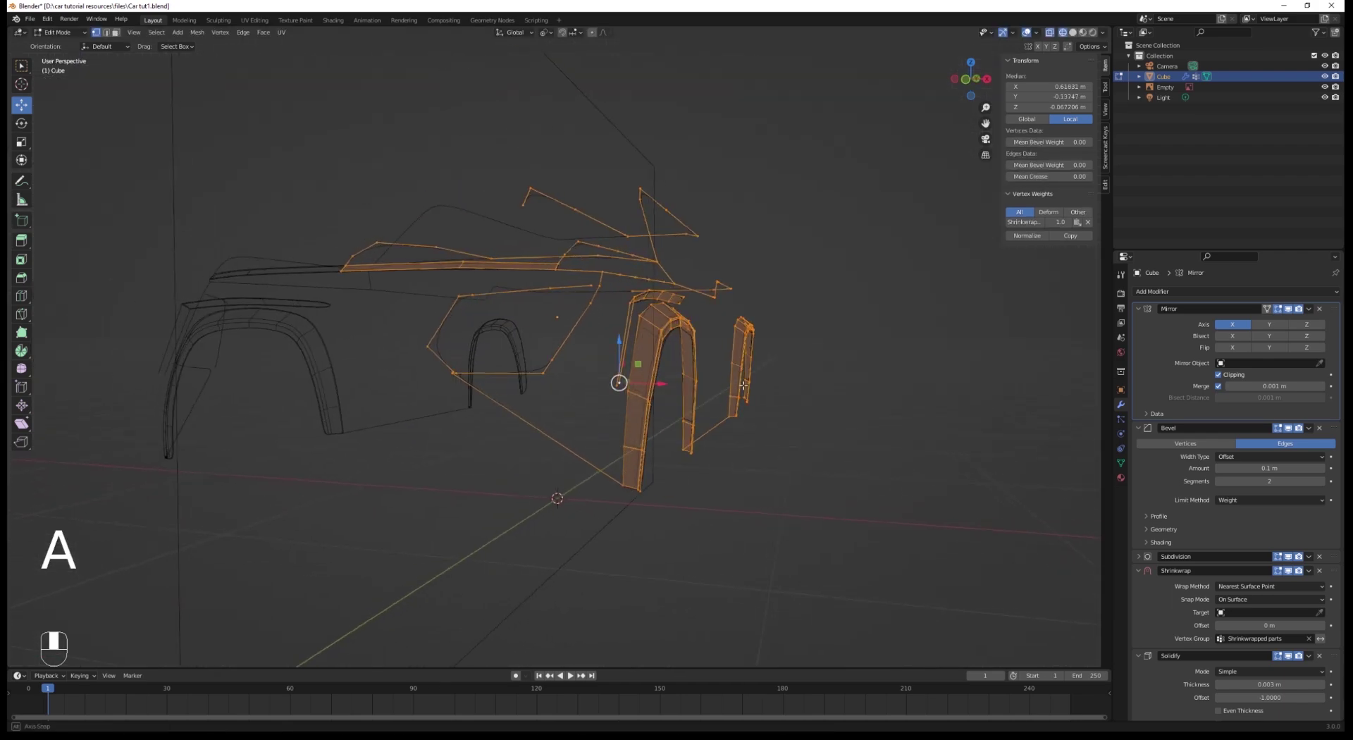